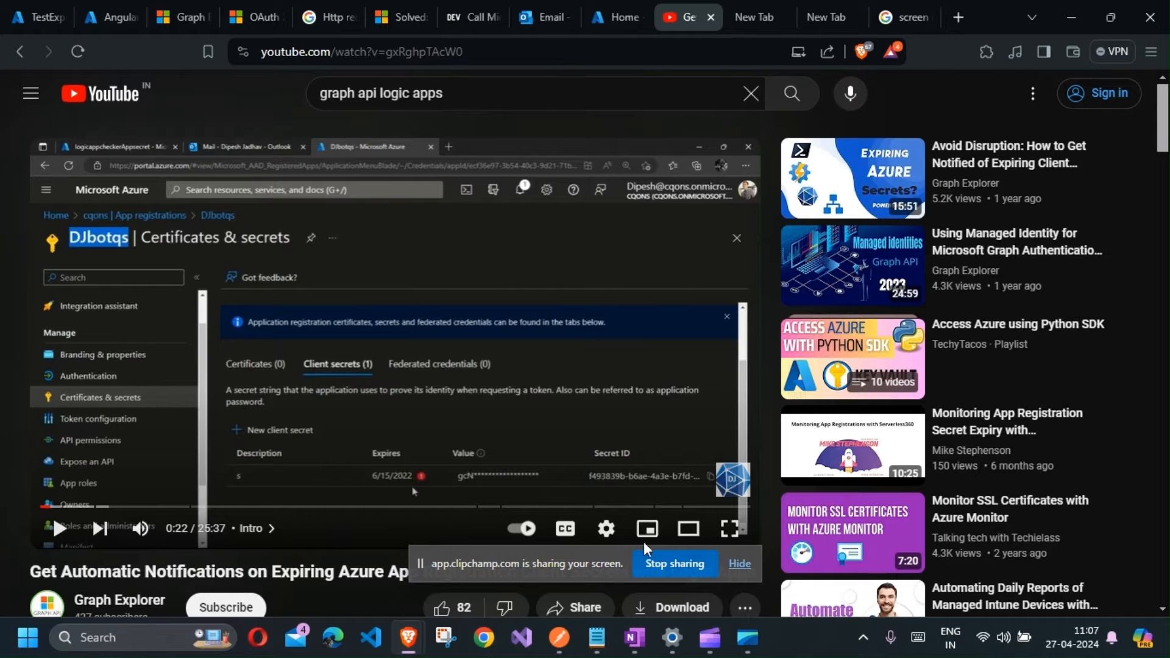
Step: Read the tutorial video's description and viewer comments about expiring client secret notifications
scroll(332, 528, down, 1)
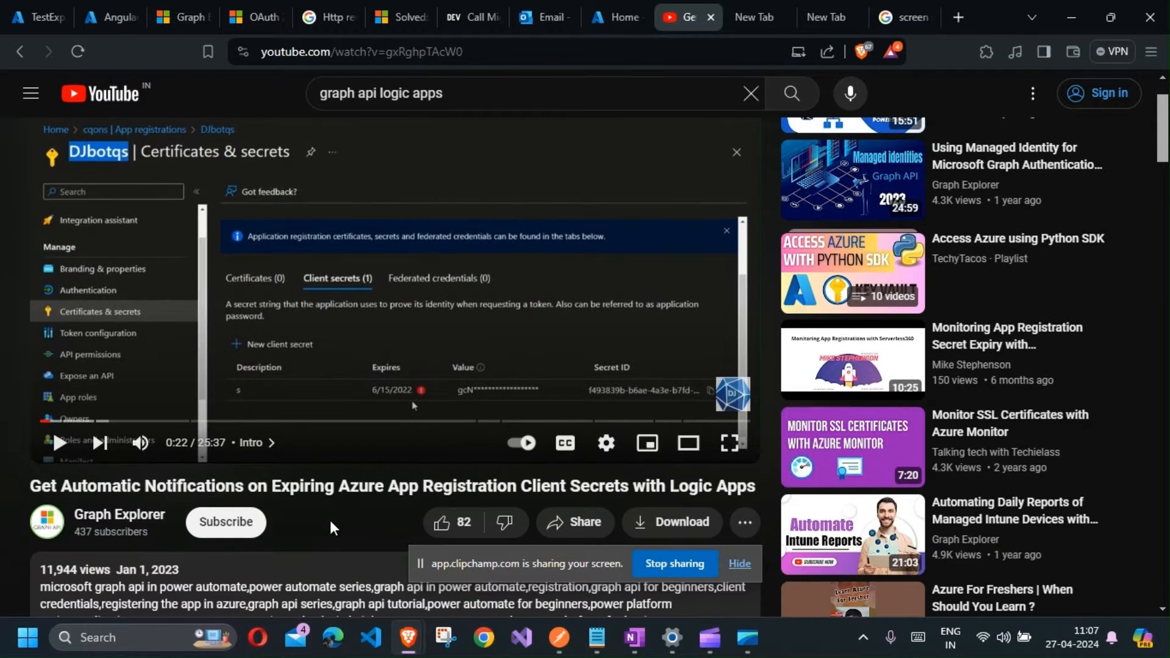
click(748, 564)
scroll(473, 530, down, 12)
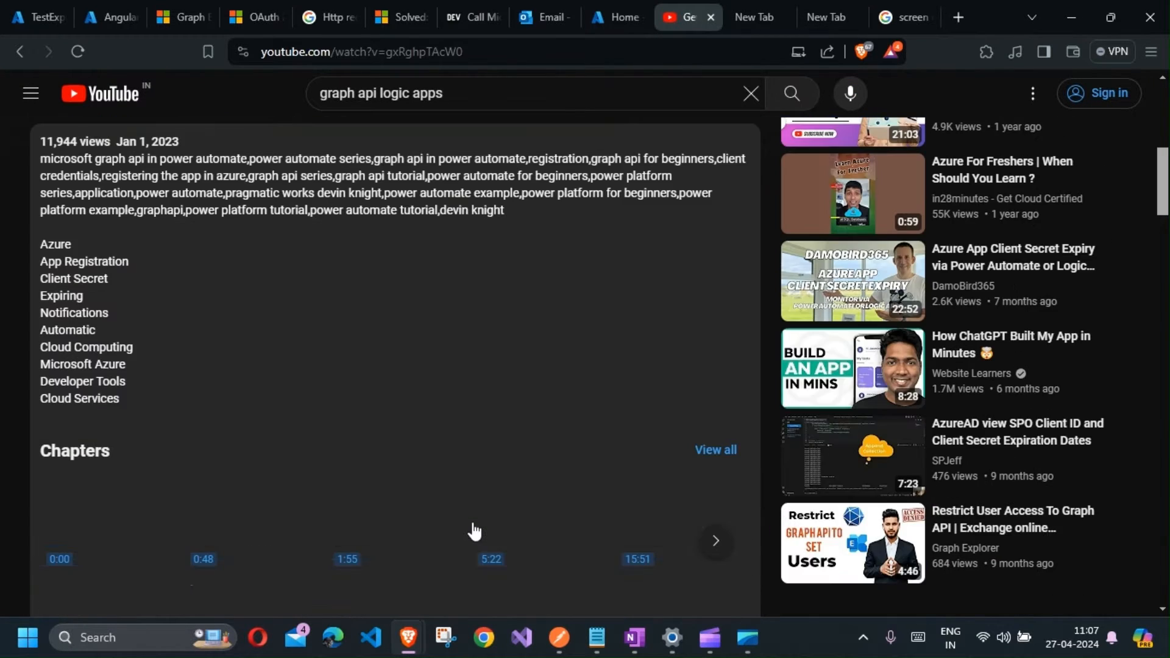
scroll(473, 525, down, 3)
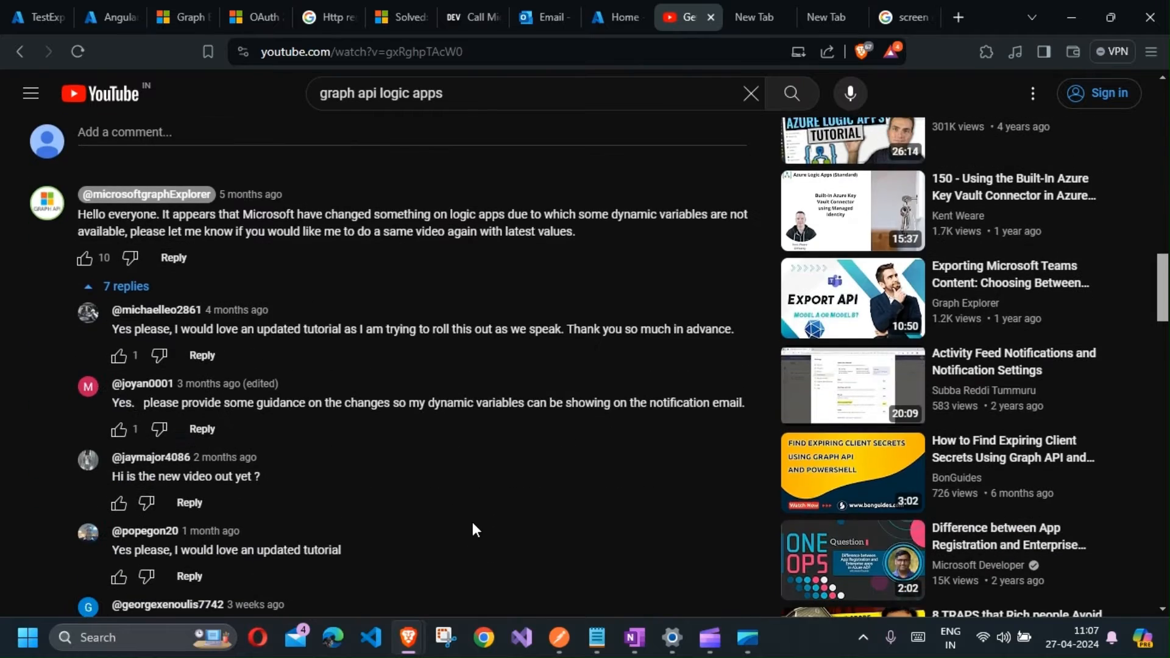
scroll(473, 525, down, 2)
scroll(473, 525, up, 5)
scroll(475, 529, down, 10)
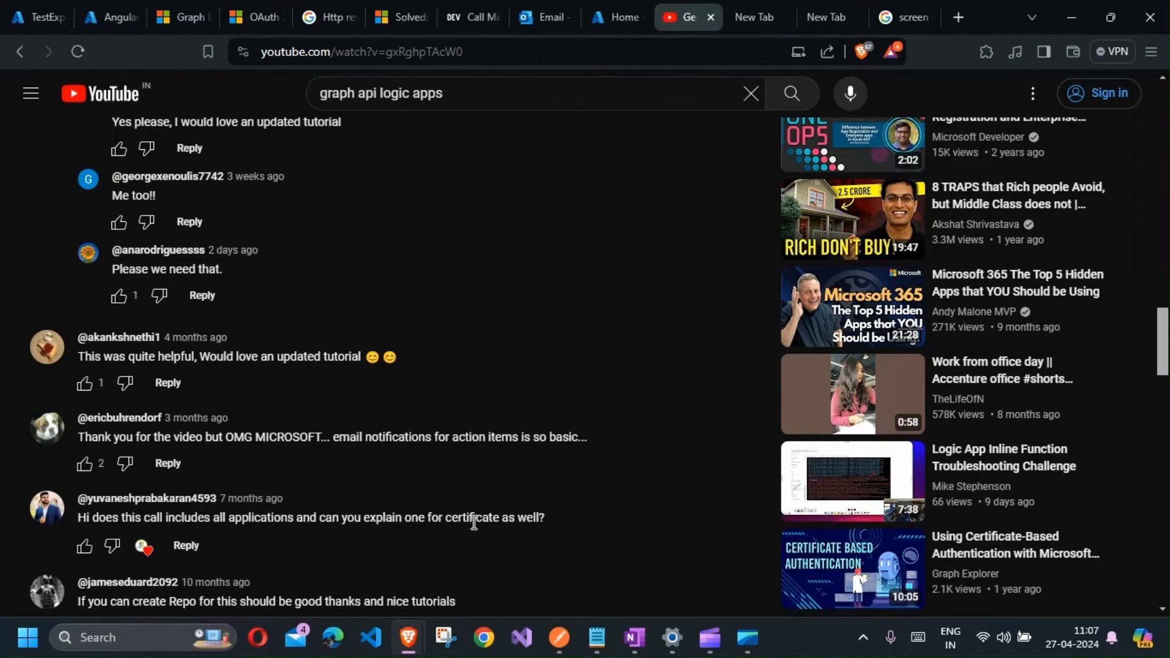
scroll(475, 523, up, 10)
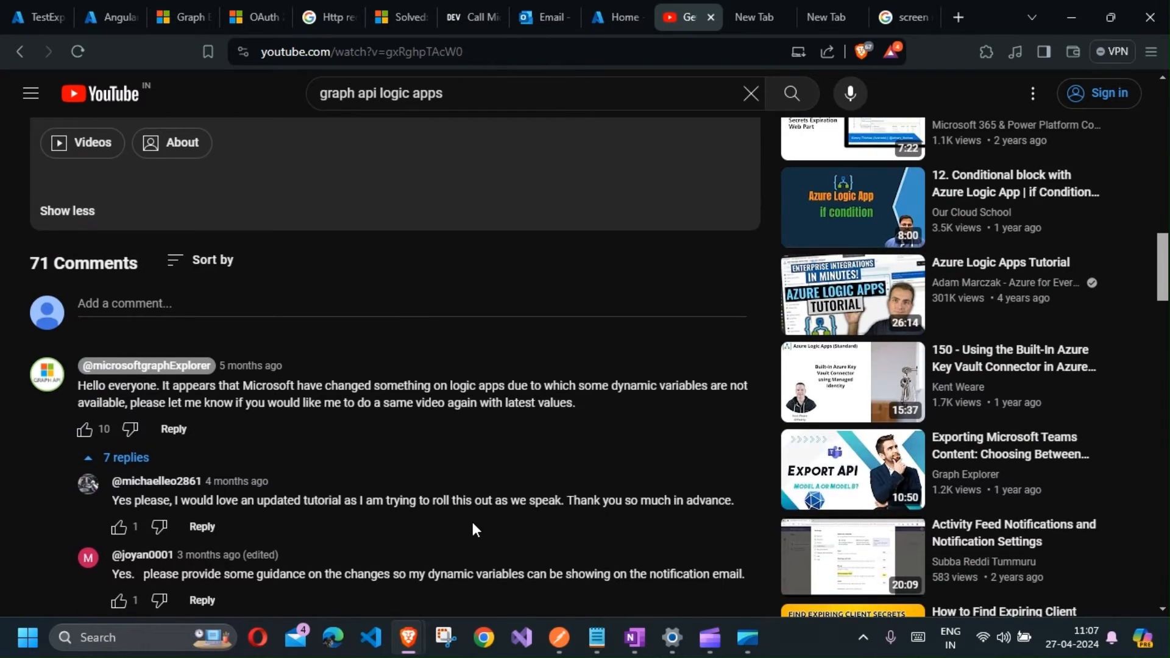
scroll(473, 522, up, 15)
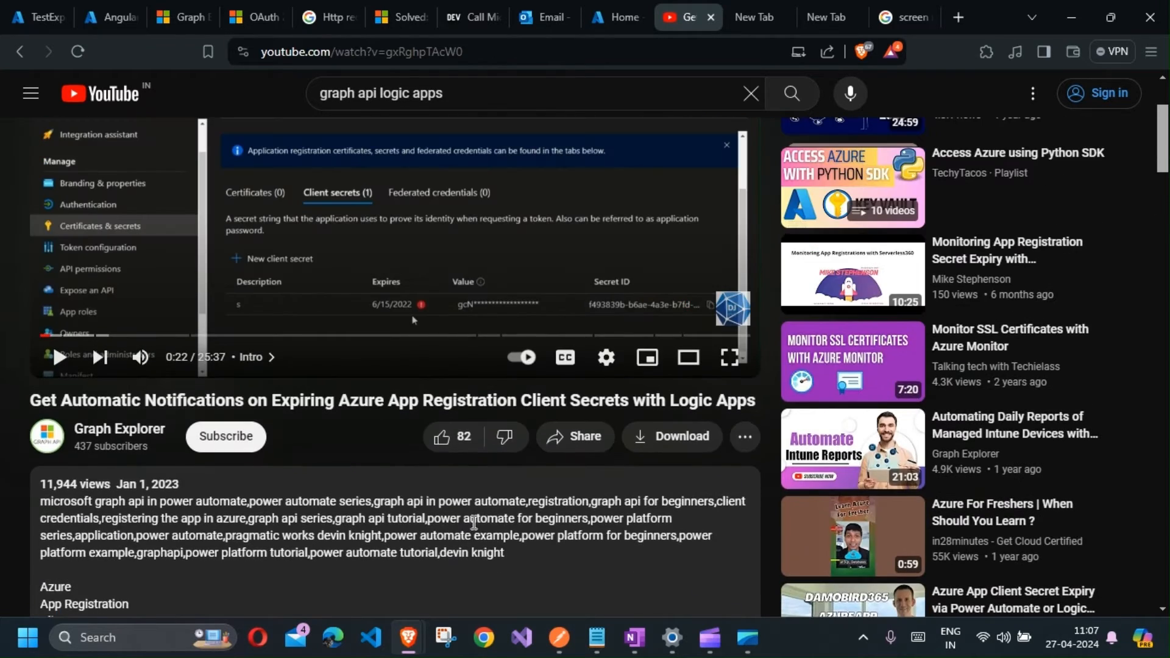
scroll(473, 522, up, 3)
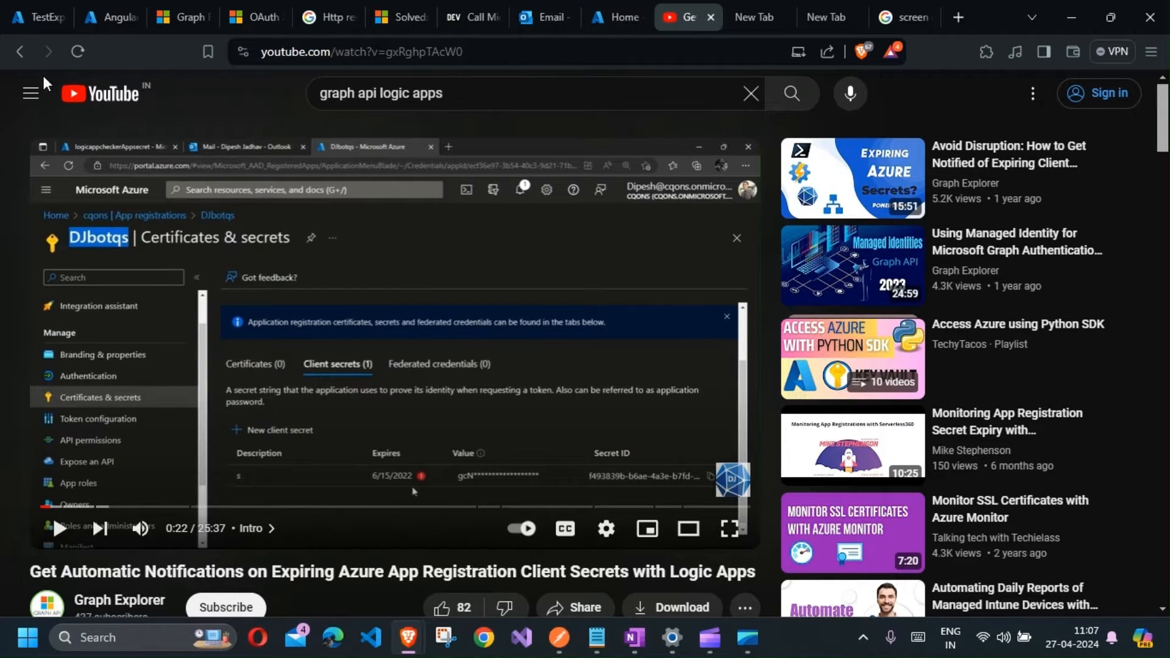
scroll(223, 373, down, 2)
scroll(224, 381, down, 5)
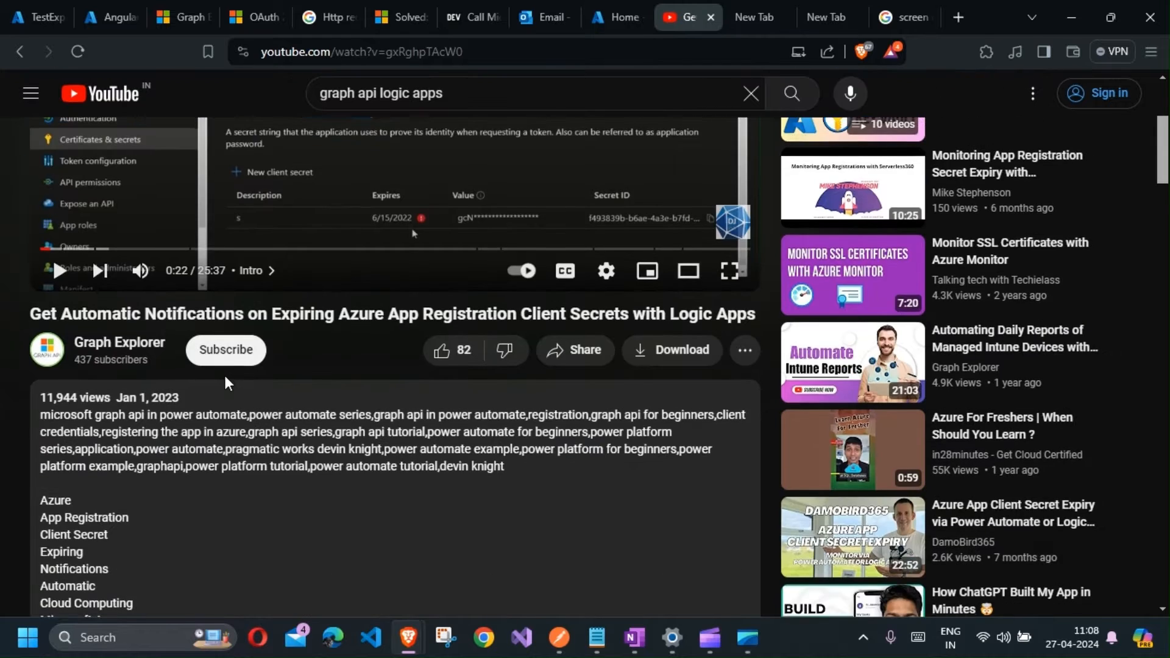
scroll(225, 384, up, 7)
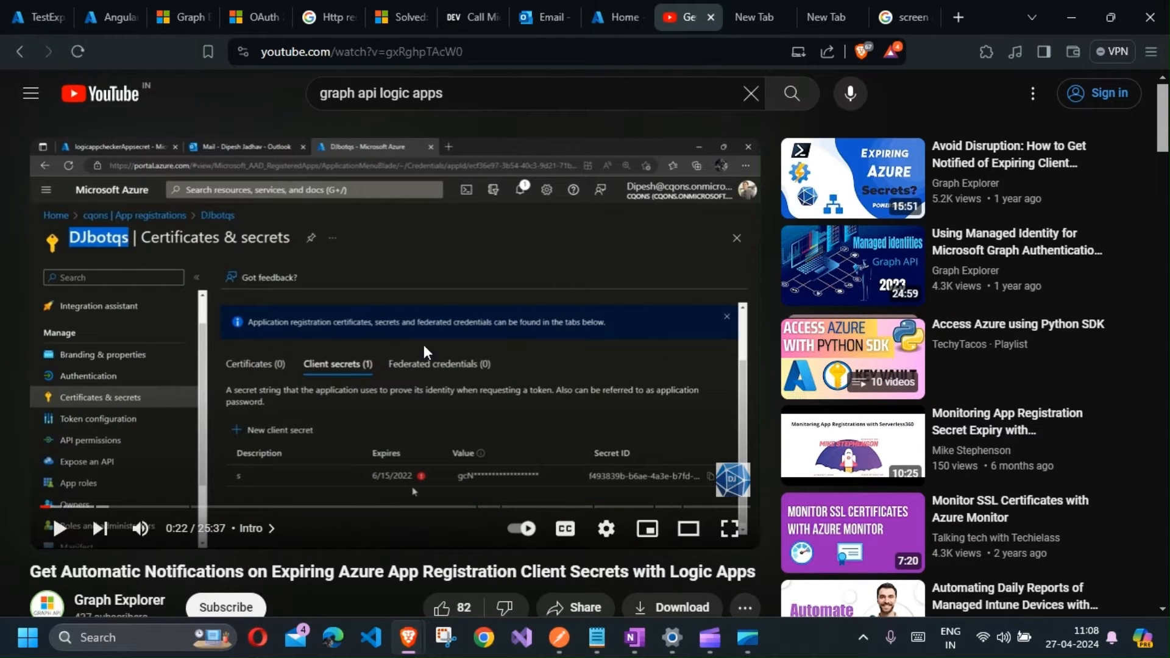
Step: Switch to the TestExpiringClientSecret logic app designer tab and dismiss the browser notification
click(15, 18)
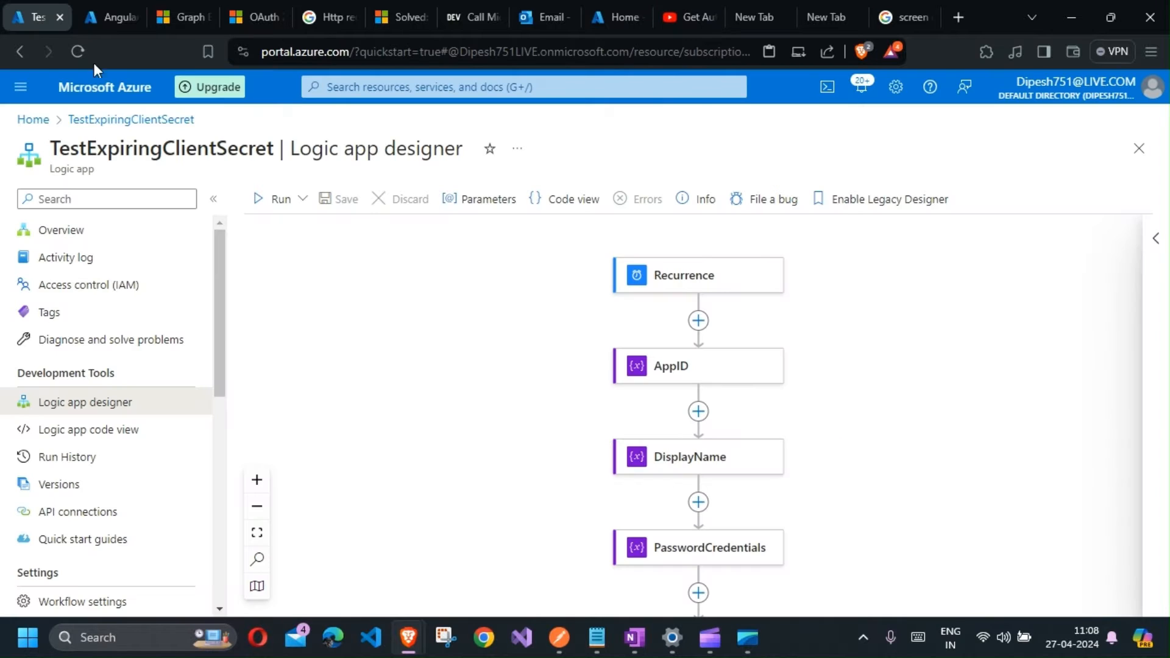
scroll(387, 405, down, 1)
scroll(454, 409, up, 2)
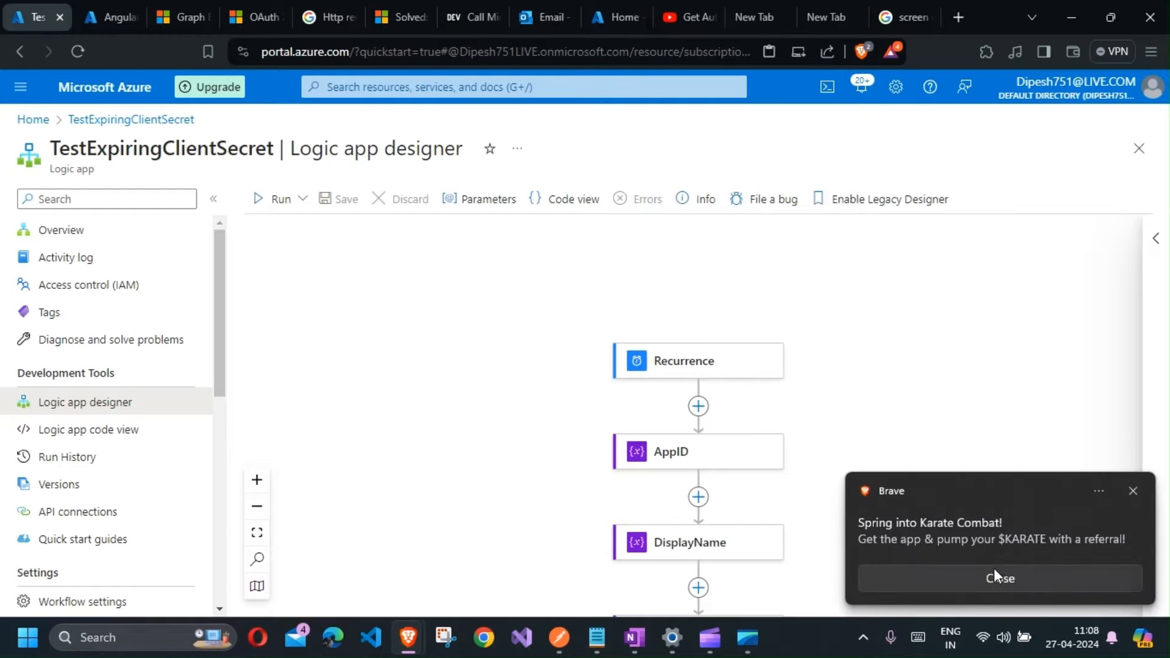
click(992, 574)
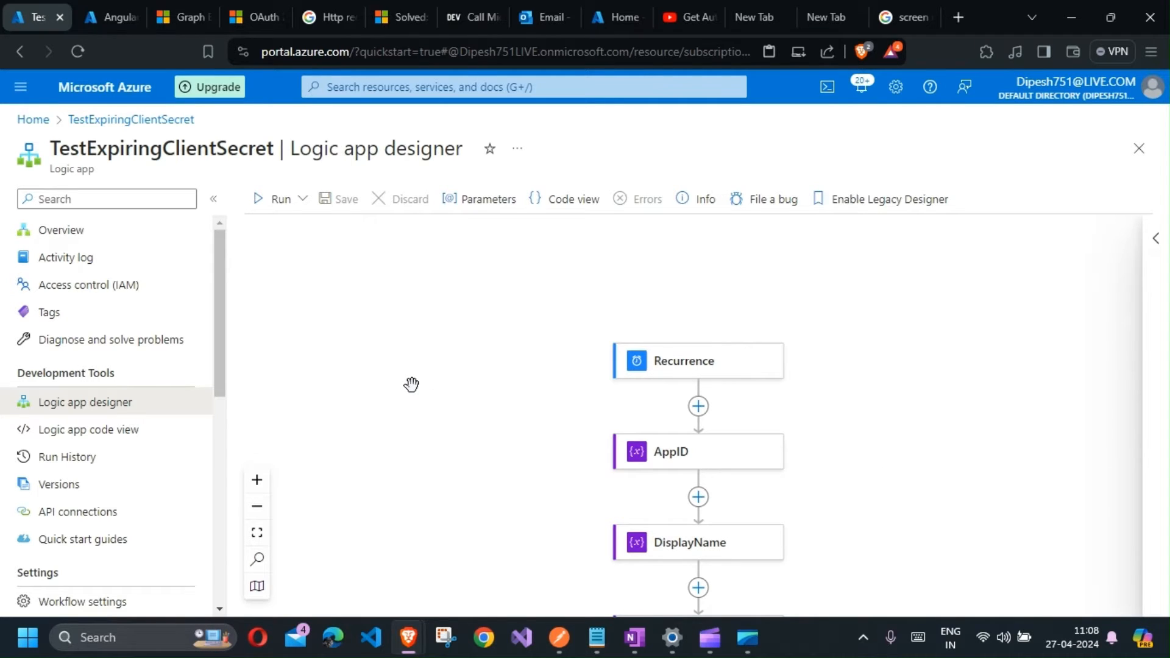
Step: Examine the sequence of actions in the workflow from Recurrence down to the For each loop
scroll(412, 384, down, 2)
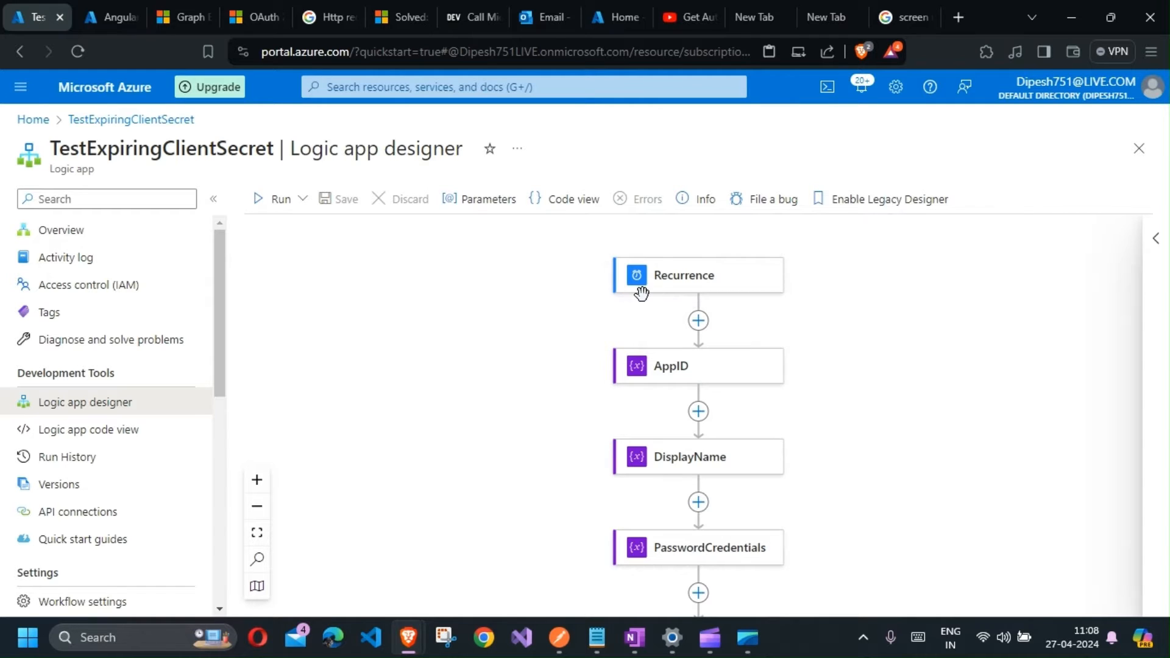
scroll(641, 293, down, 1)
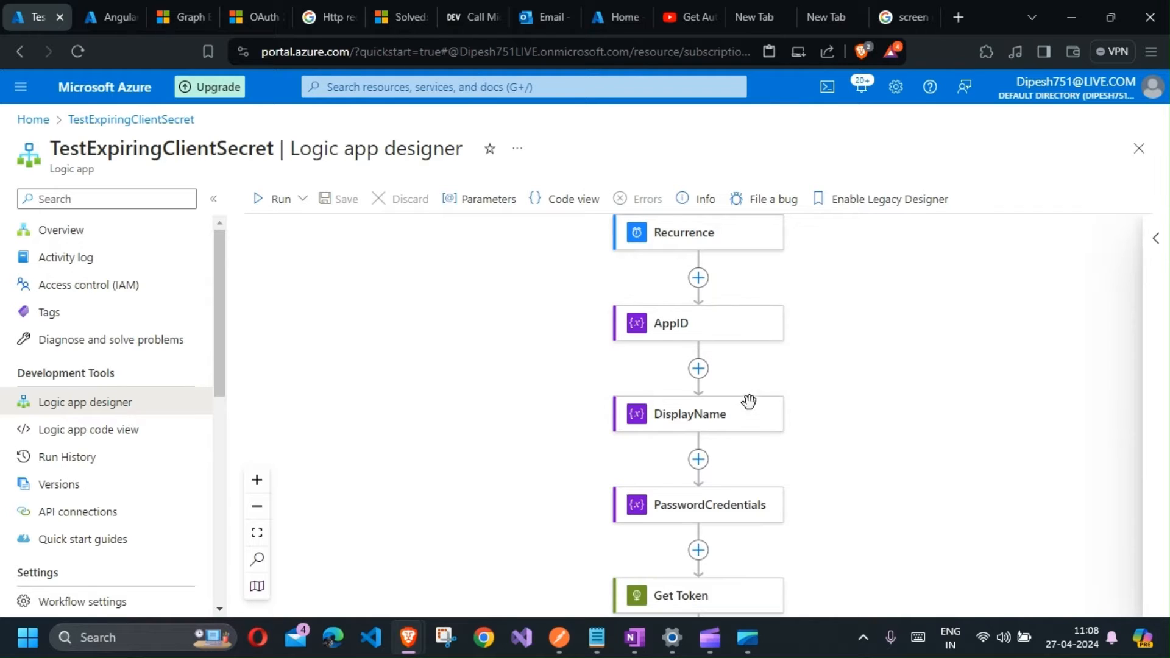
scroll(751, 421, down, 1)
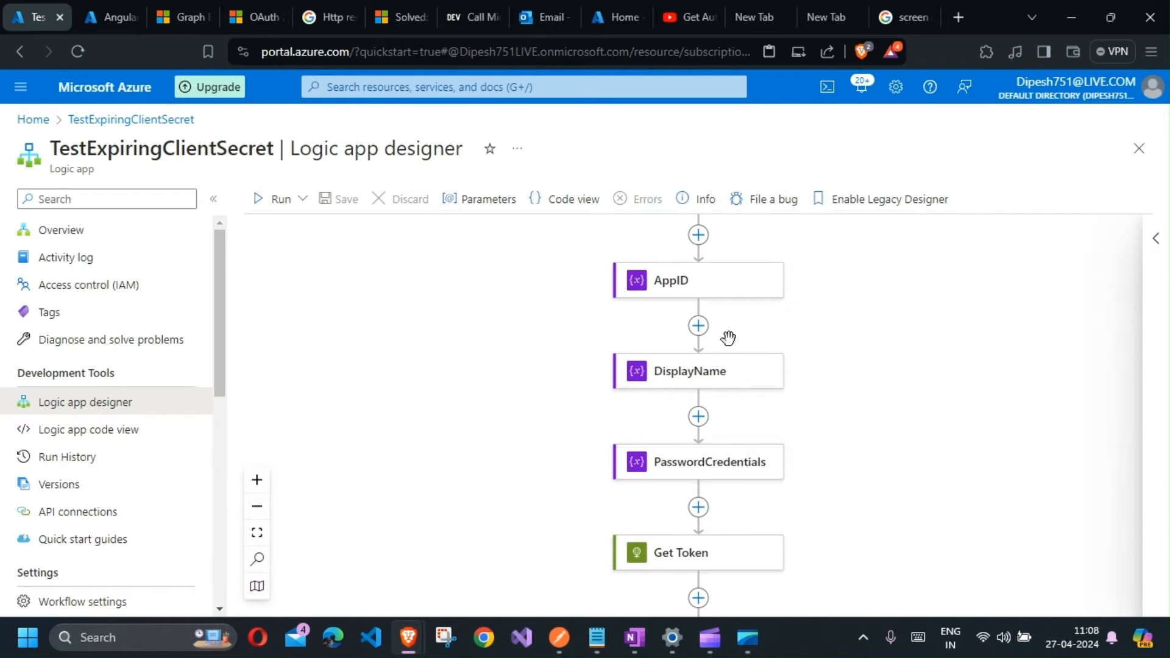
scroll(835, 430, down, 4)
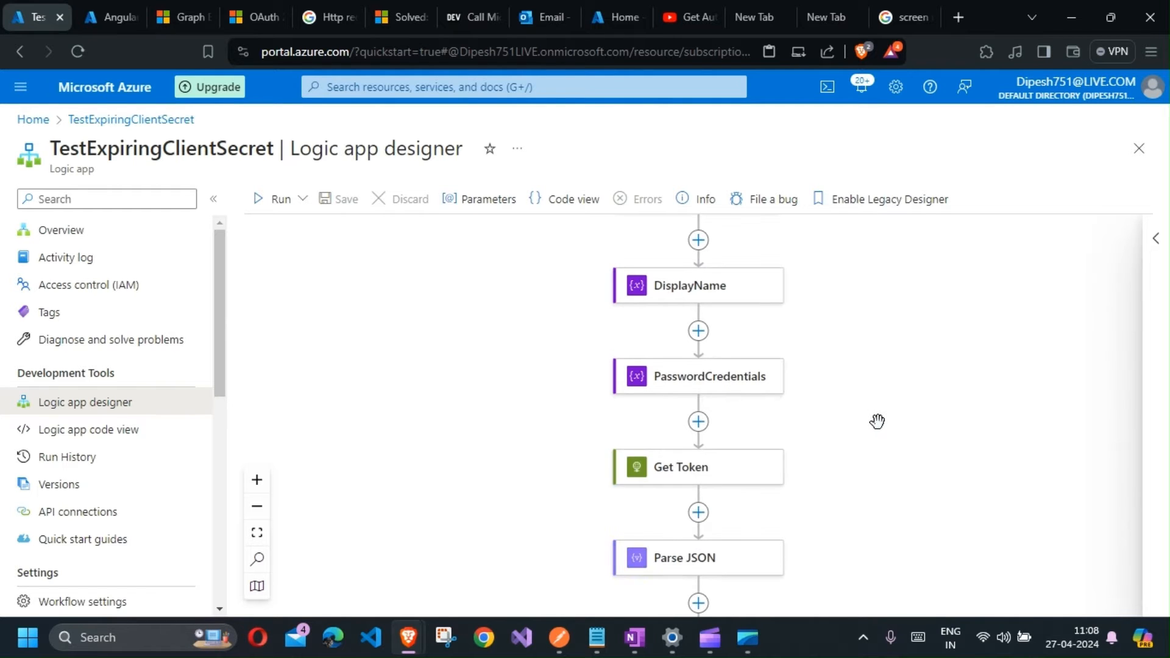
scroll(756, 316, up, 2)
scroll(756, 317, down, 2)
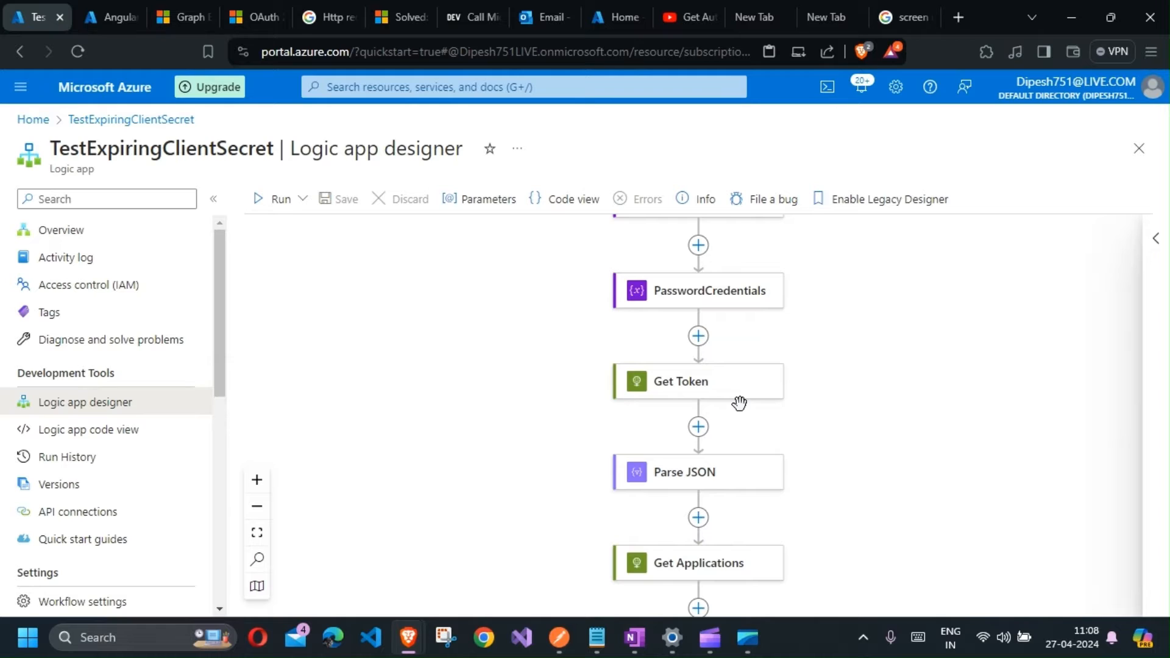
scroll(900, 356, down, 1)
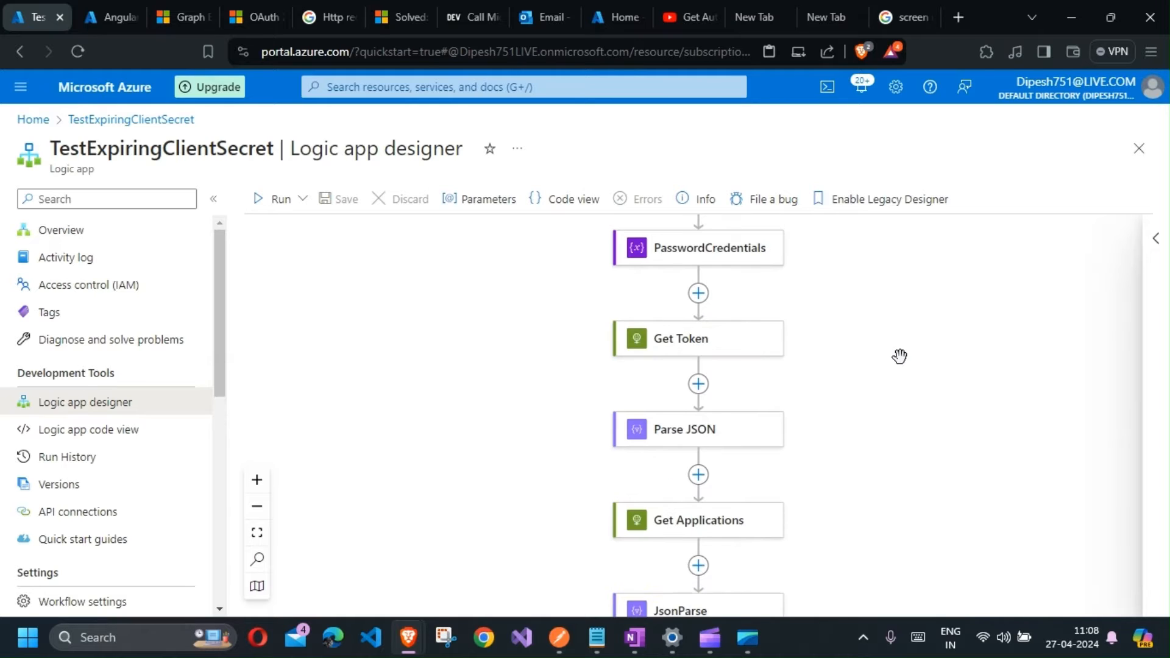
scroll(900, 356, down, 2)
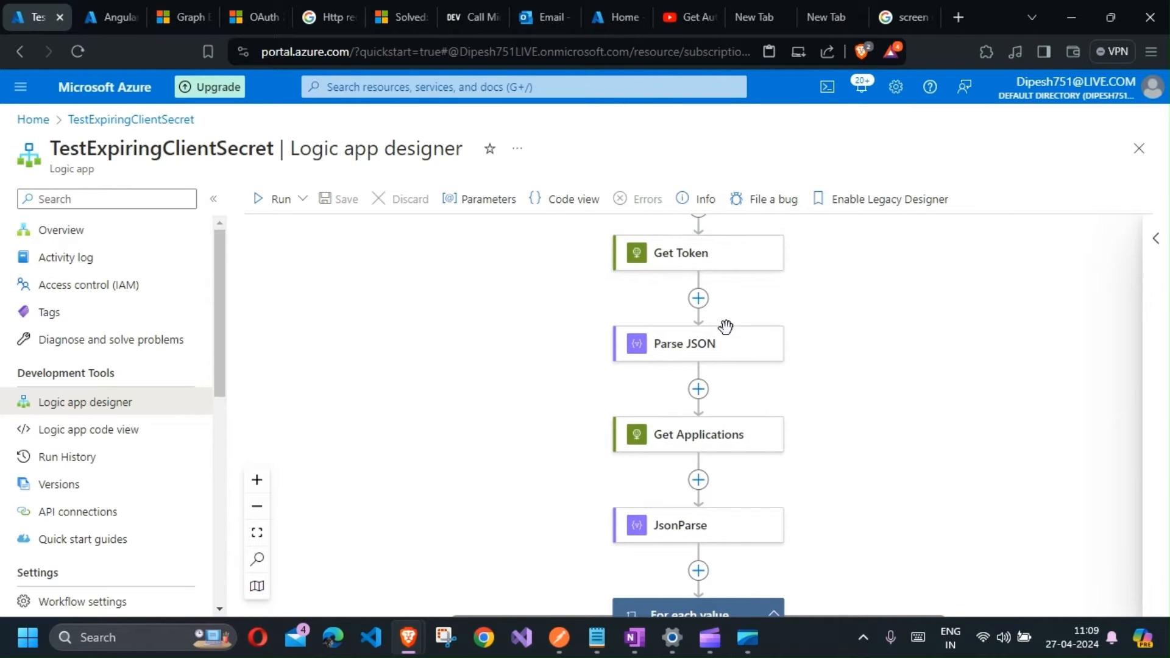
scroll(734, 364, down, 1)
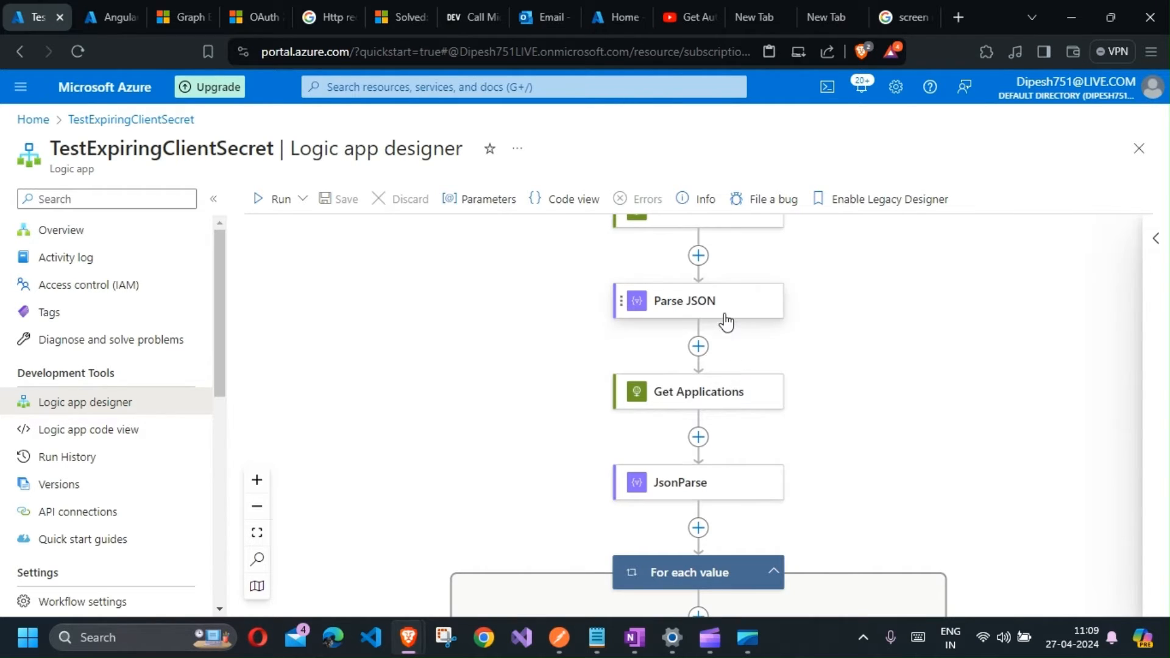
scroll(719, 329, down, 1)
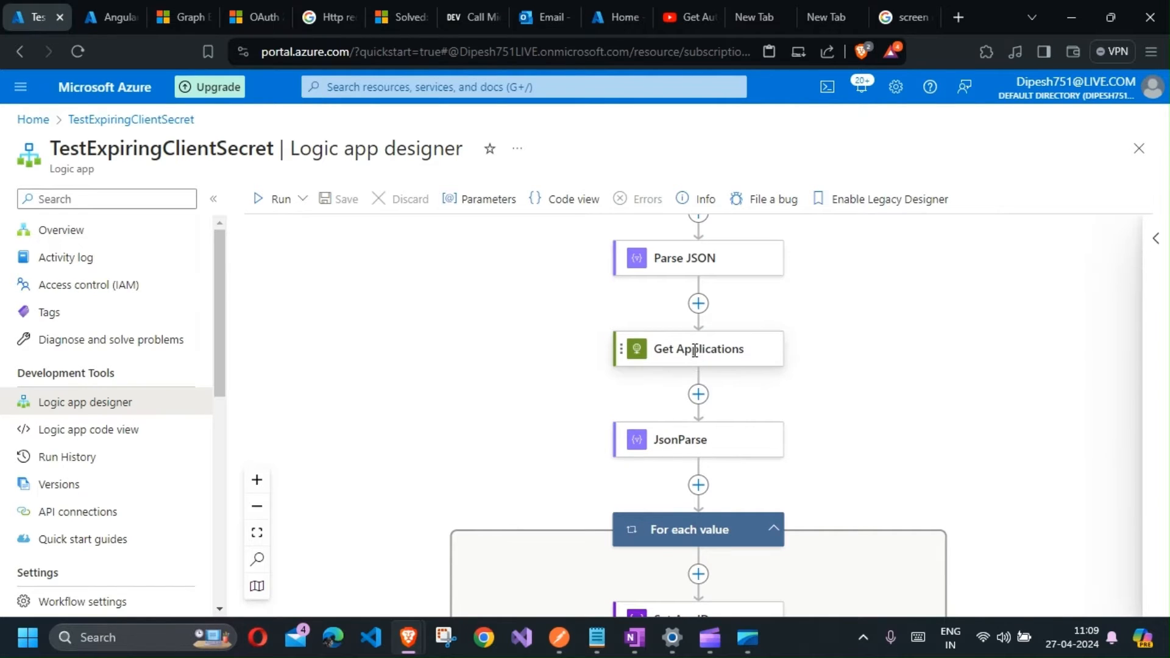
Step: Open the Get Applications action to inspect its request URI and method, then close its panel
click(695, 357)
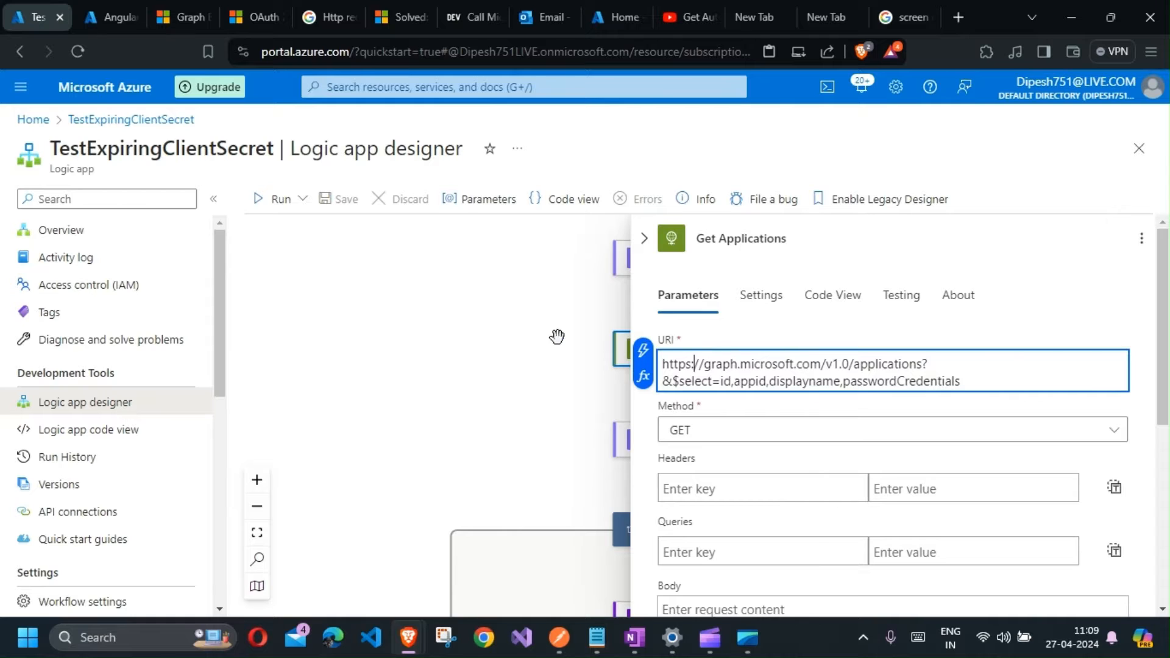
click(649, 242)
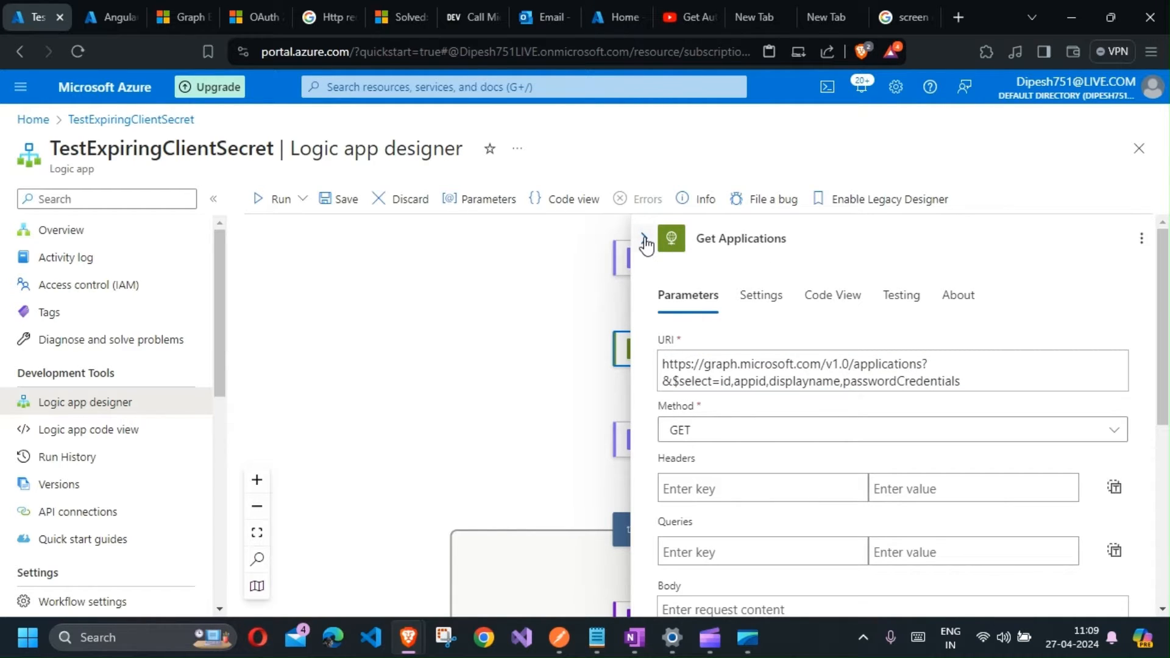
click(646, 242)
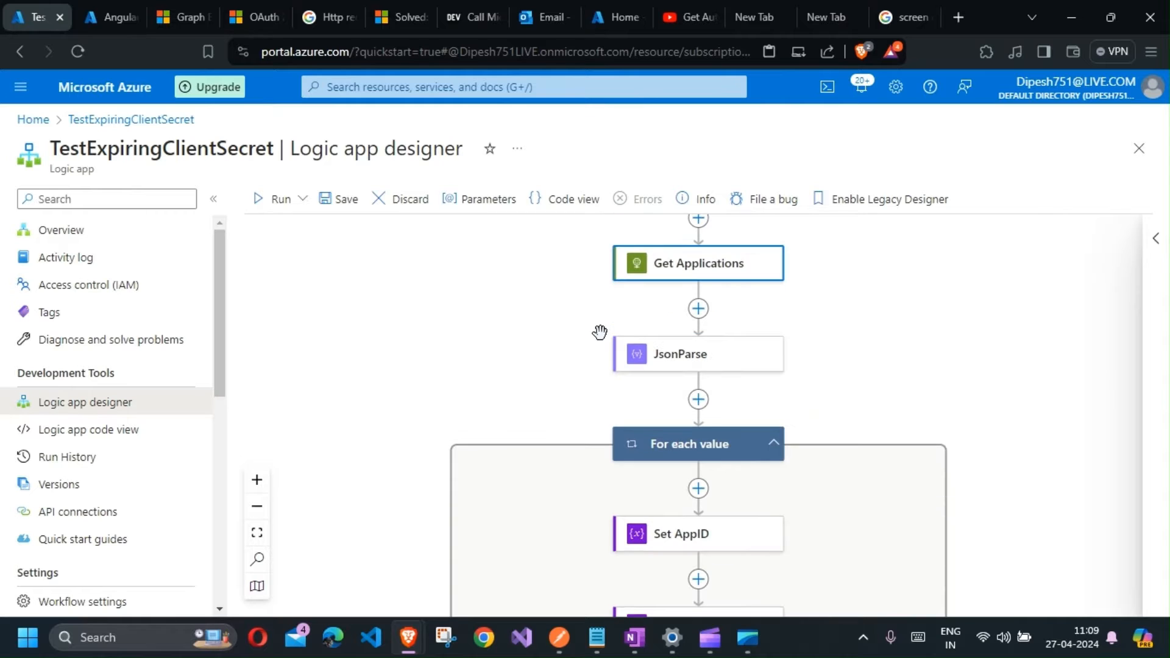
Step: Open the For each value loop to inspect its selected output, then close its panel
scroll(518, 278, down, 1)
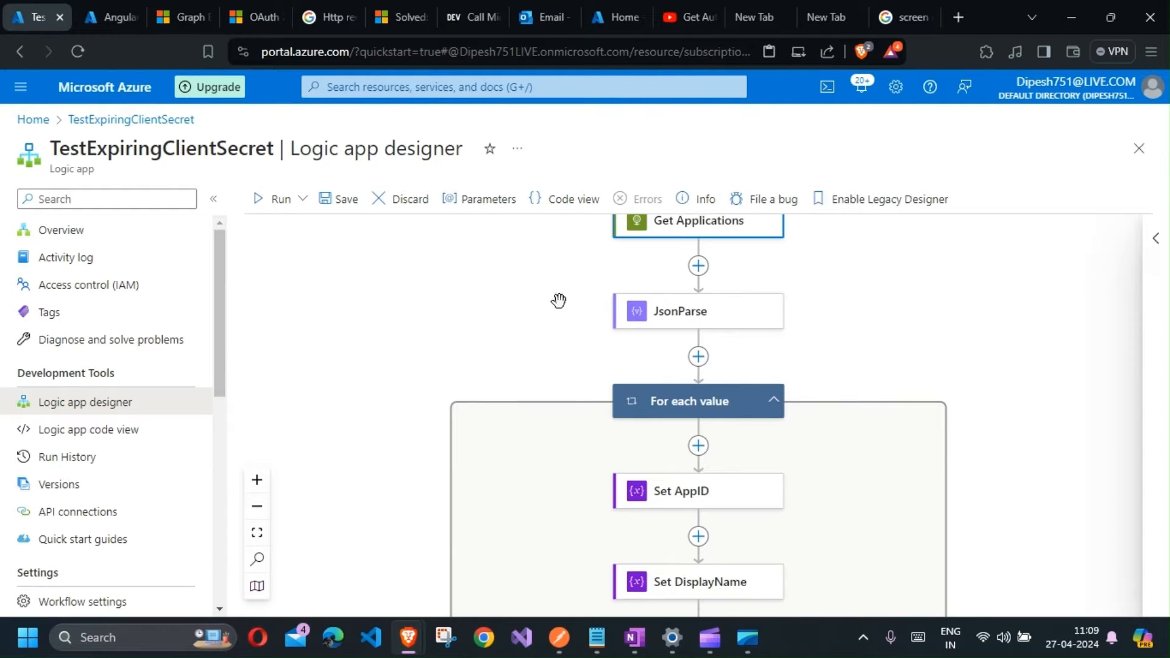
scroll(717, 325, down, 2)
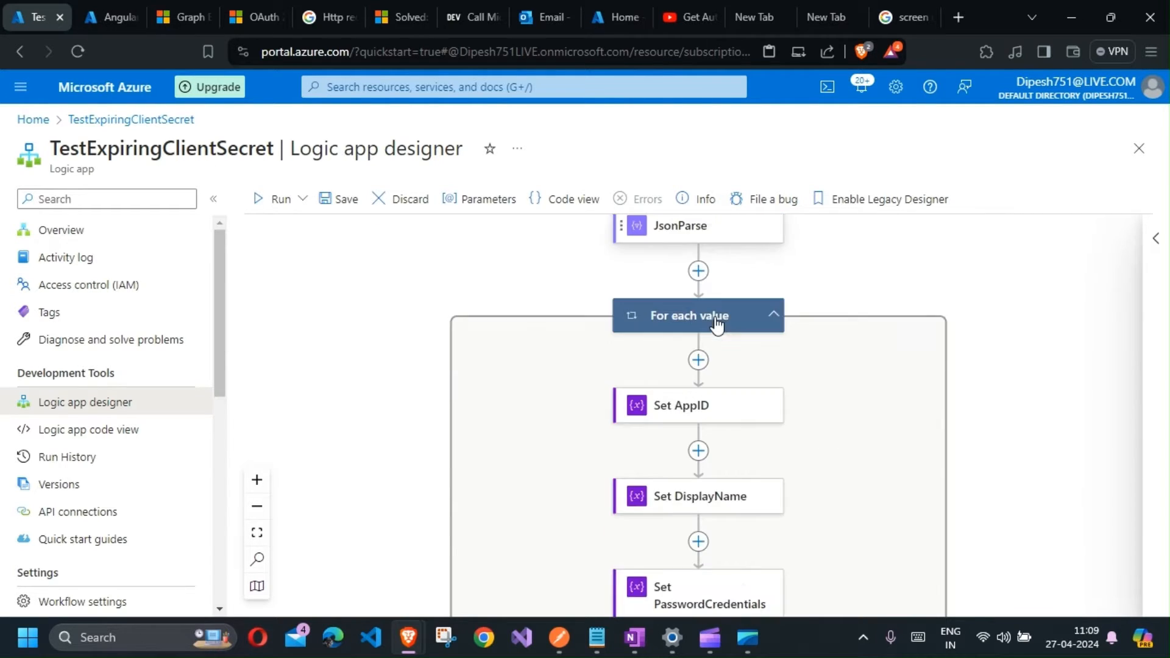
scroll(714, 277, down, 1)
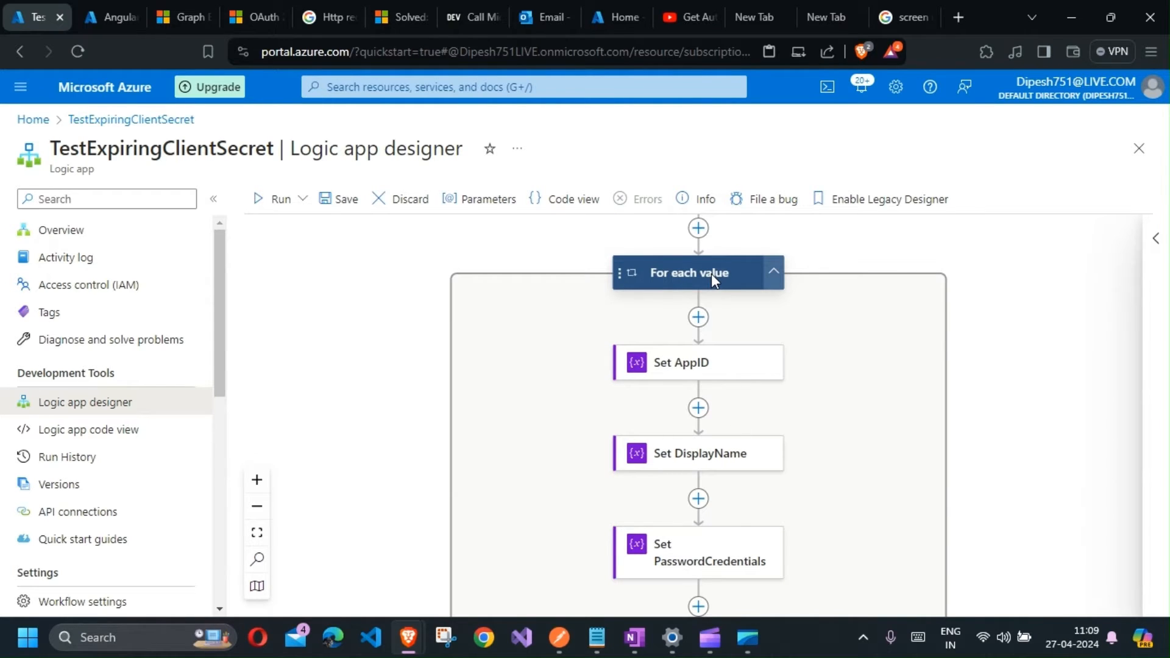
click(711, 273)
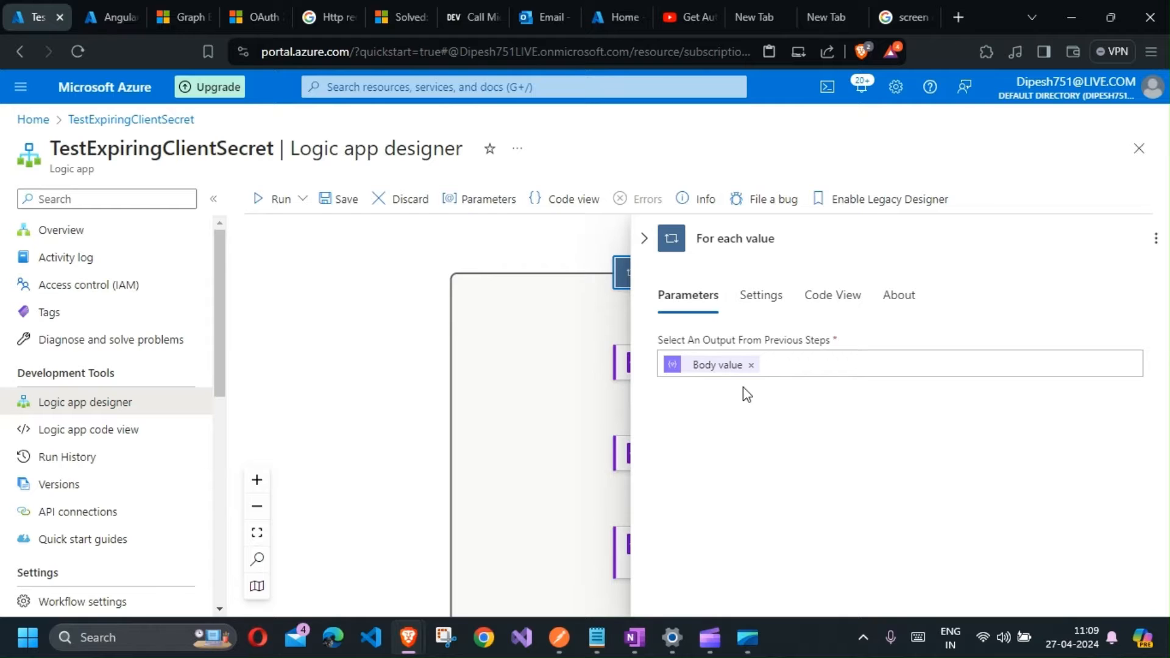
click(644, 238)
scroll(634, 353, down, 1)
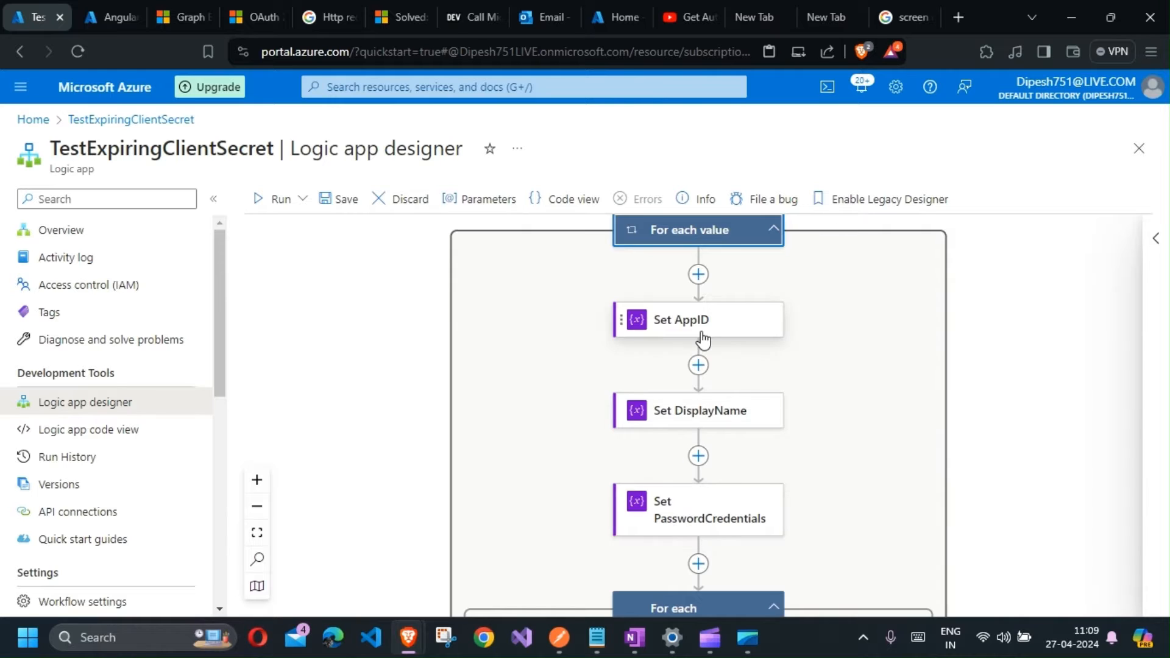
Step: Open the Condition inside the passwordCredential loop to inspect its expression, then close the panel
scroll(703, 339, down, 4)
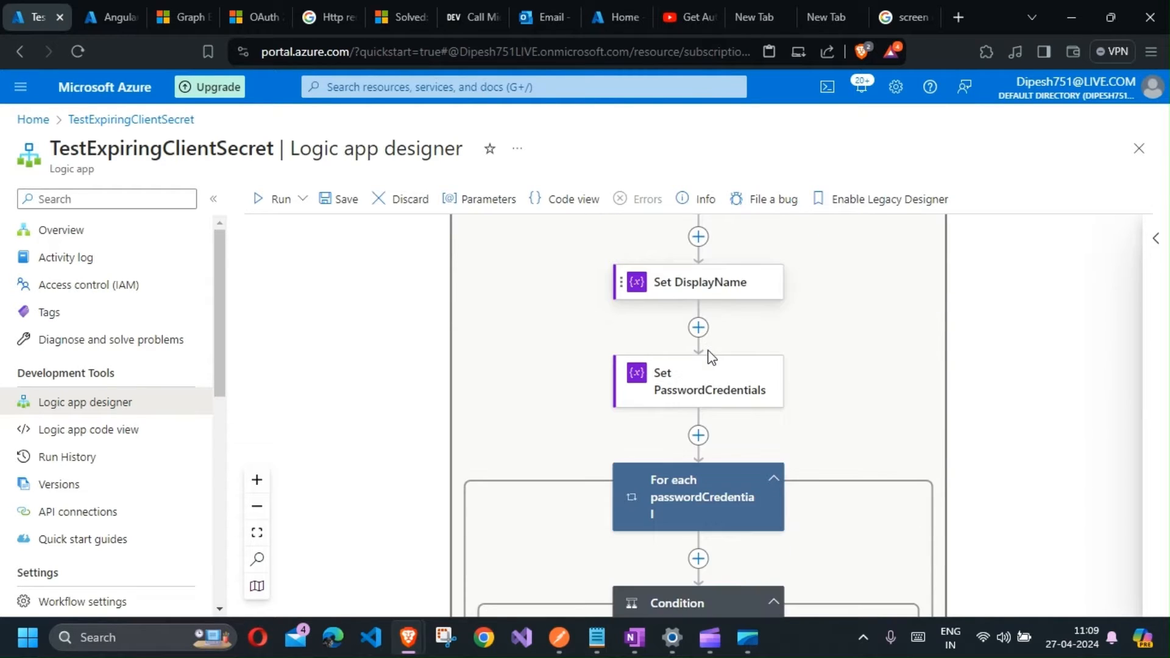
scroll(707, 274, up, 1)
scroll(699, 366, down, 2)
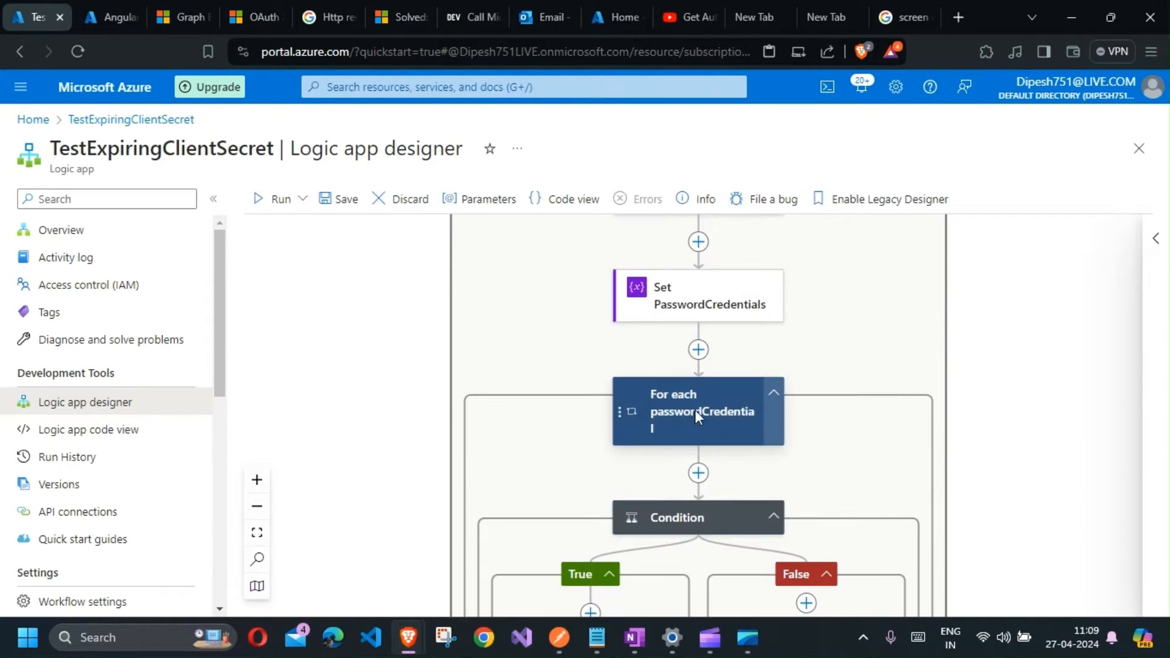
scroll(692, 407, down, 2)
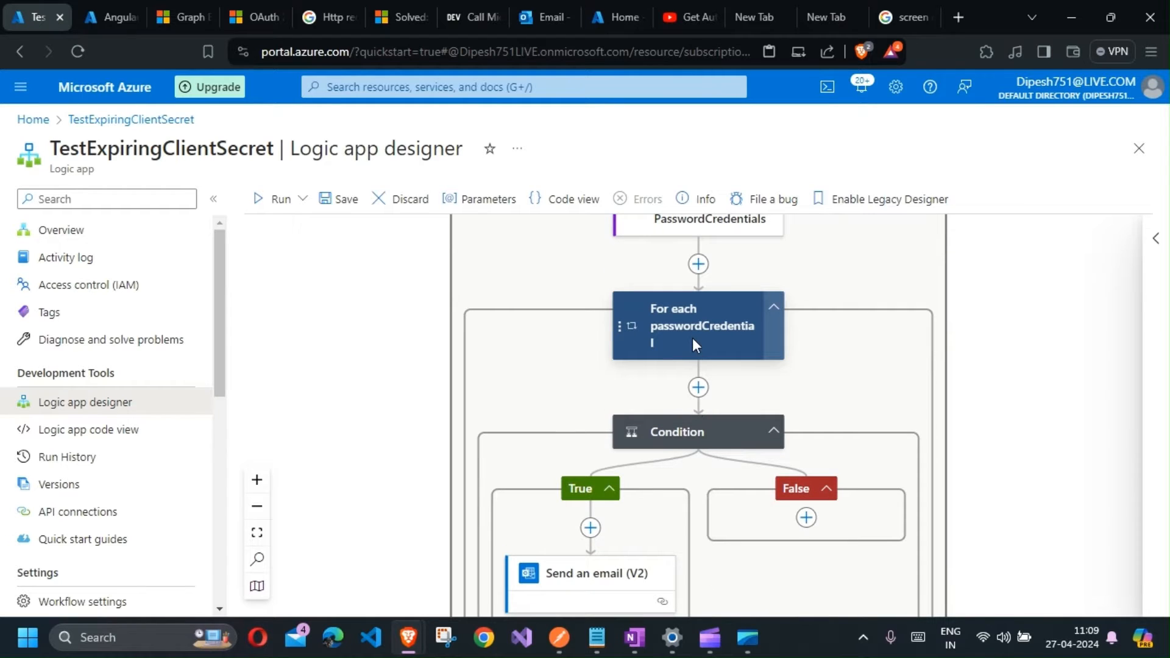
scroll(693, 337, down, 1)
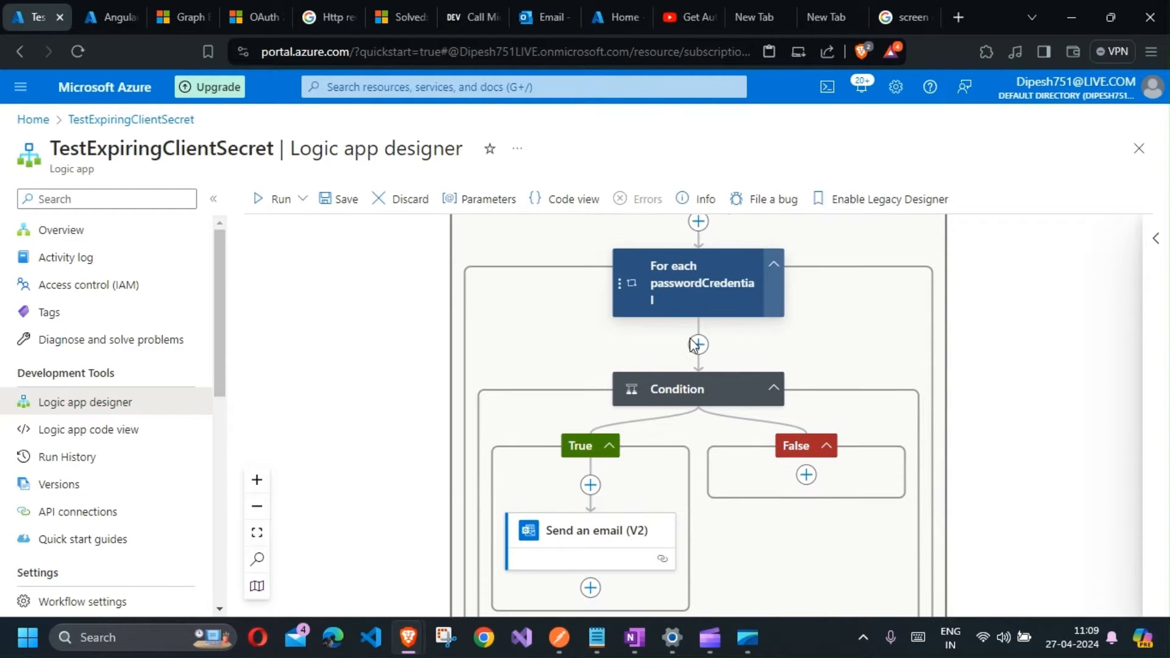
click(700, 401)
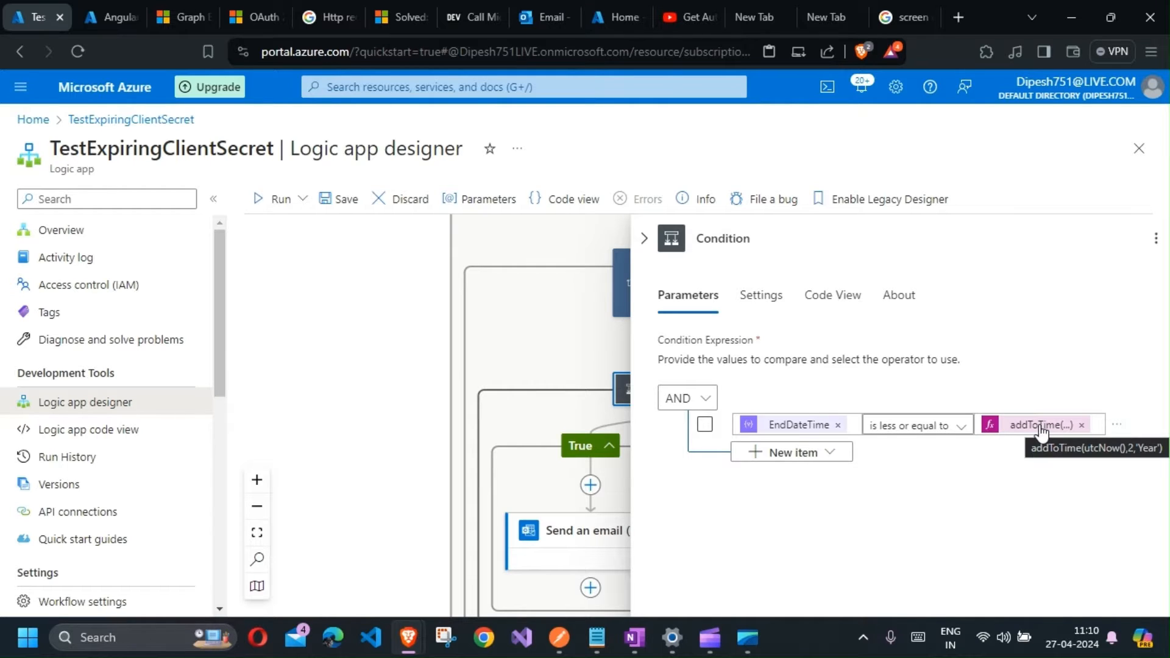
click(644, 239)
scroll(557, 518, down, 2)
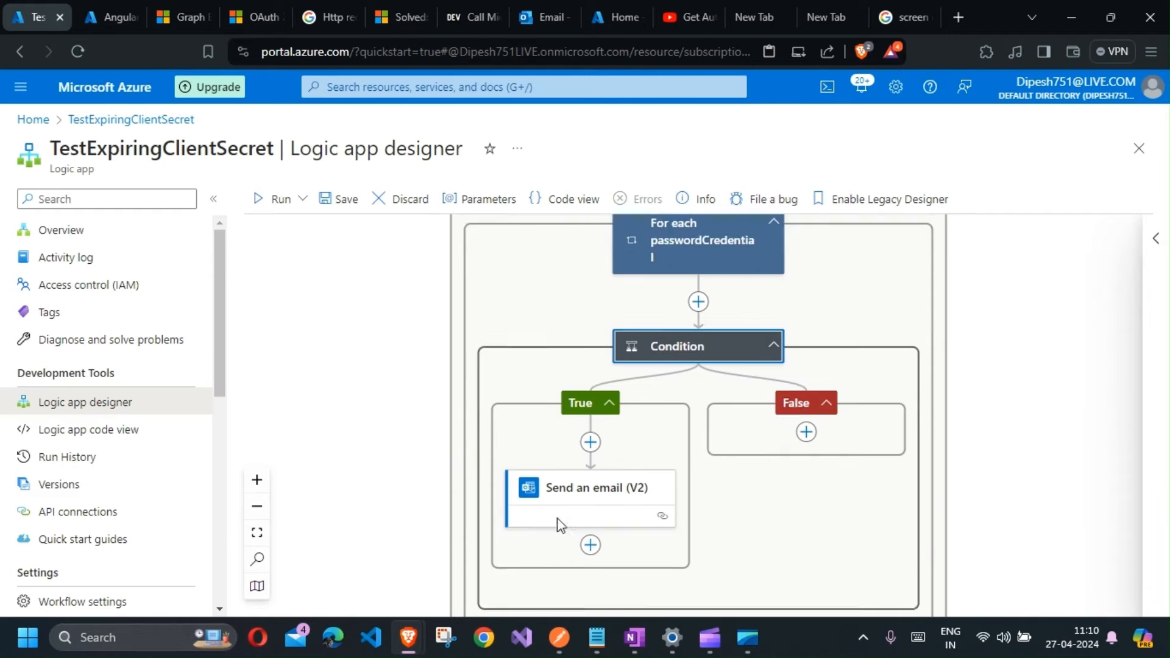
Step: Open the Send an email (V2) action inside the True branch to inspect its recipient, subject and body, then close its panel
click(566, 452)
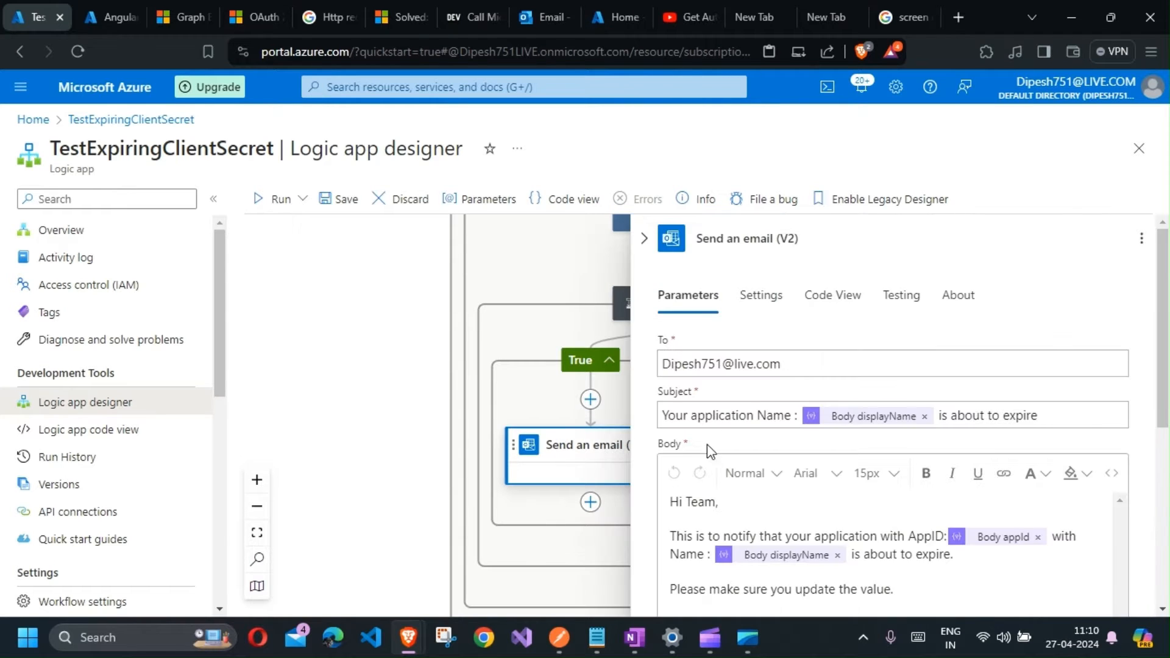
scroll(708, 444, down, 2)
scroll(664, 318, up, 2)
click(645, 238)
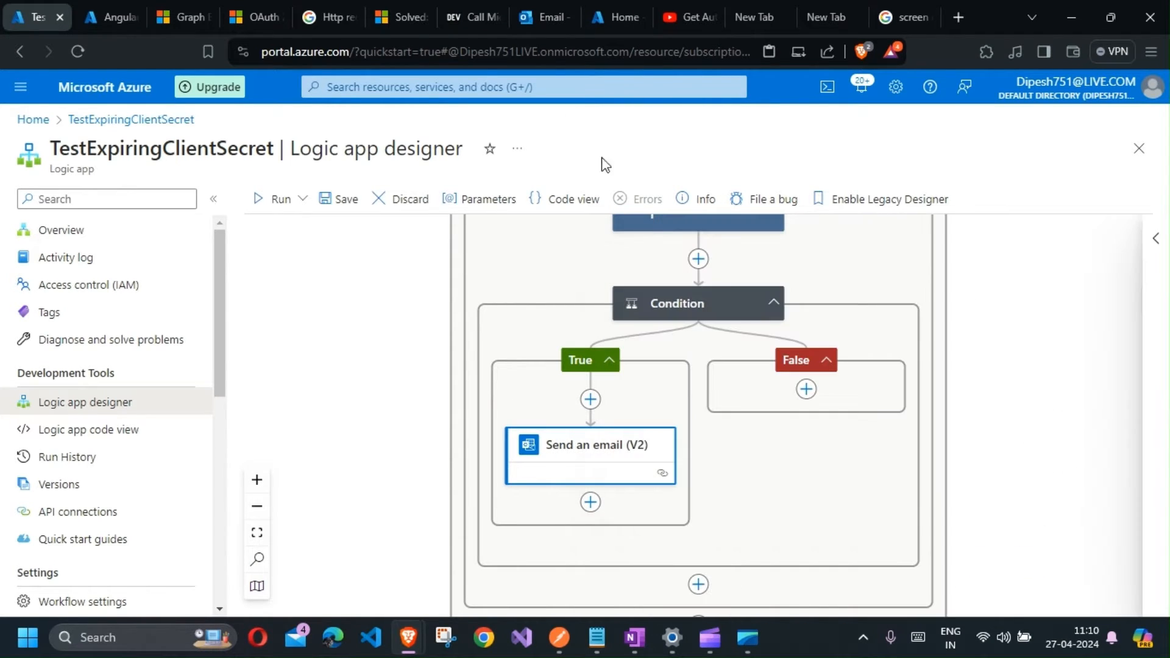
Step: Switch to the Outlook inbox and open the latest application expiry notification email to read its subject, body and location link
click(542, 24)
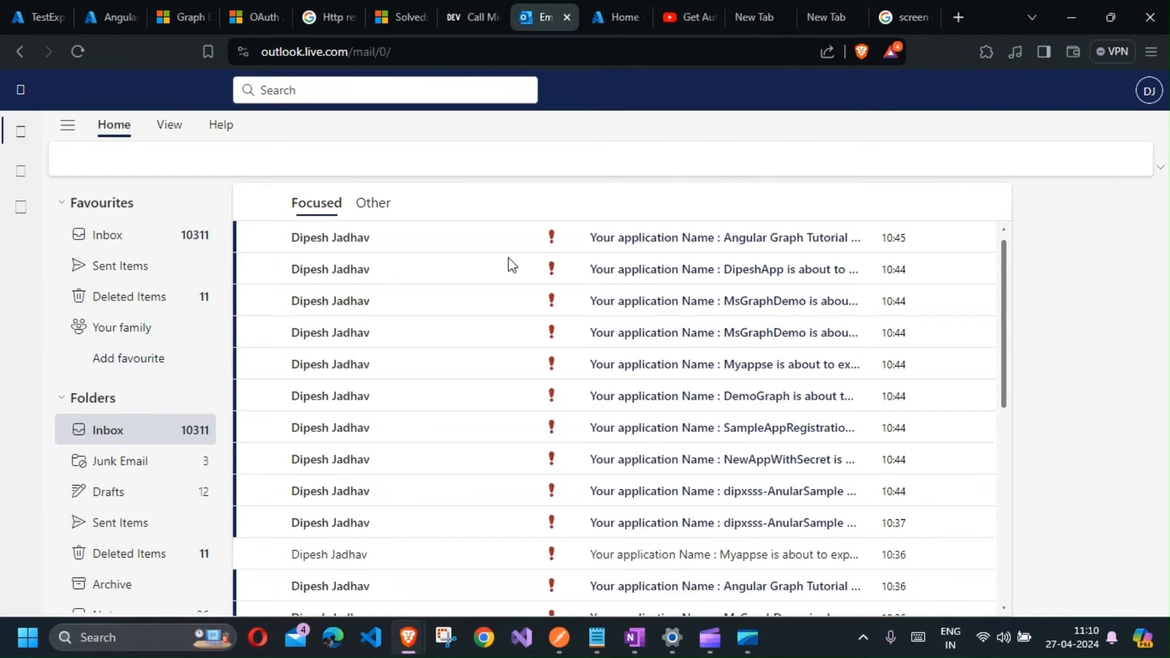
click(630, 244)
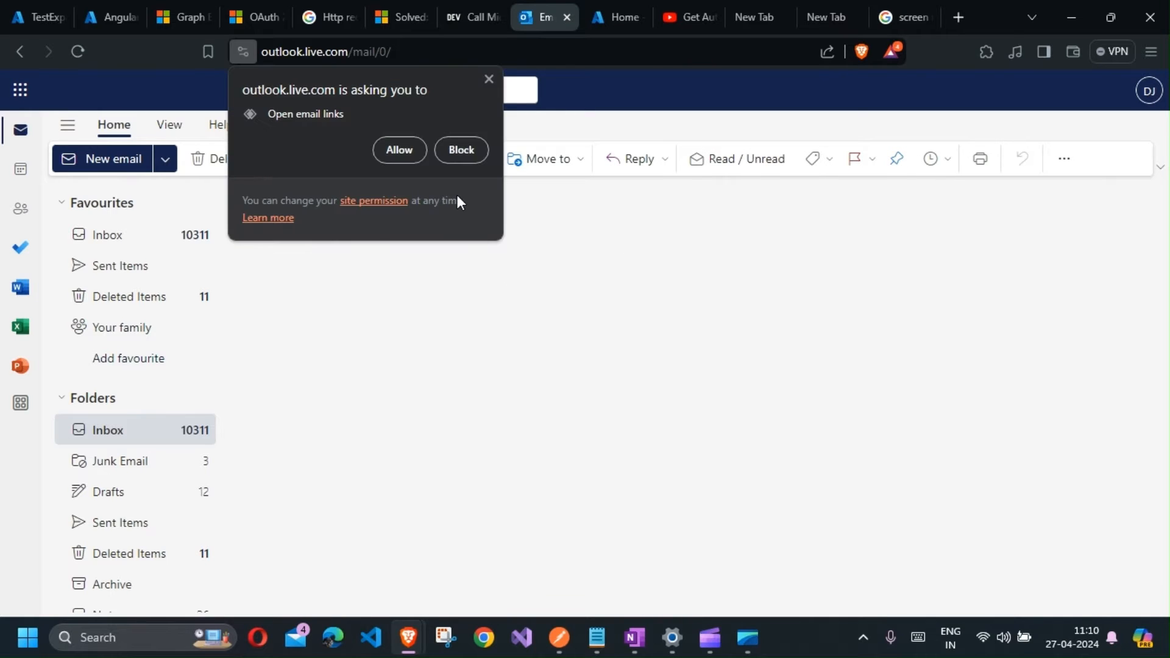
click(458, 149)
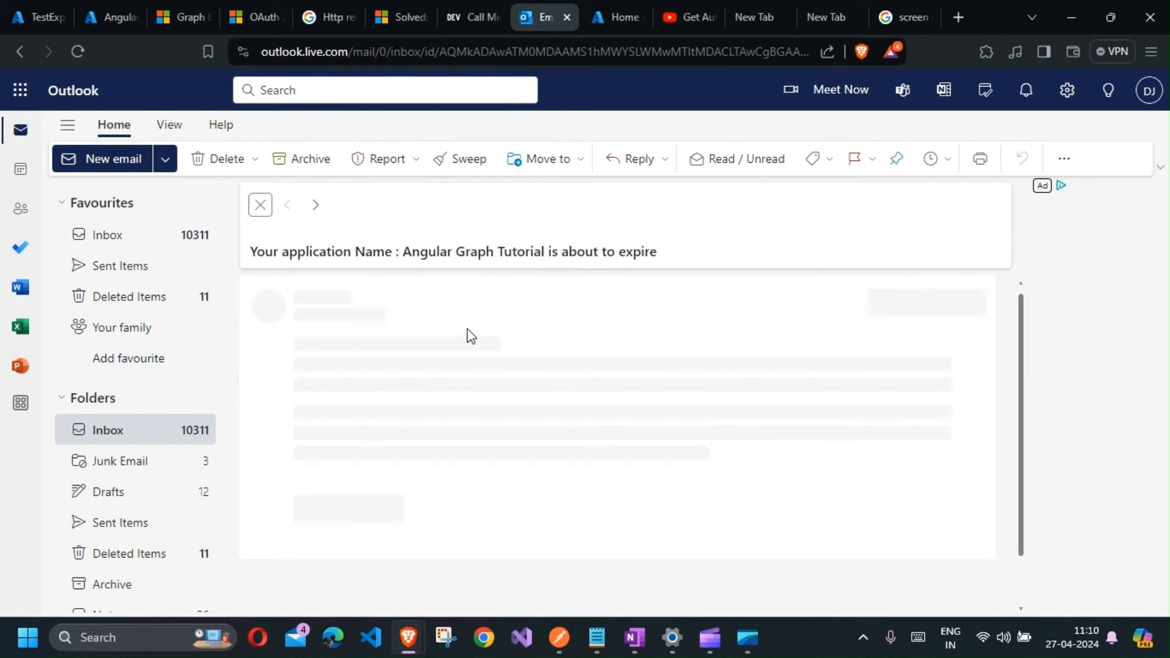
double_click(316, 252)
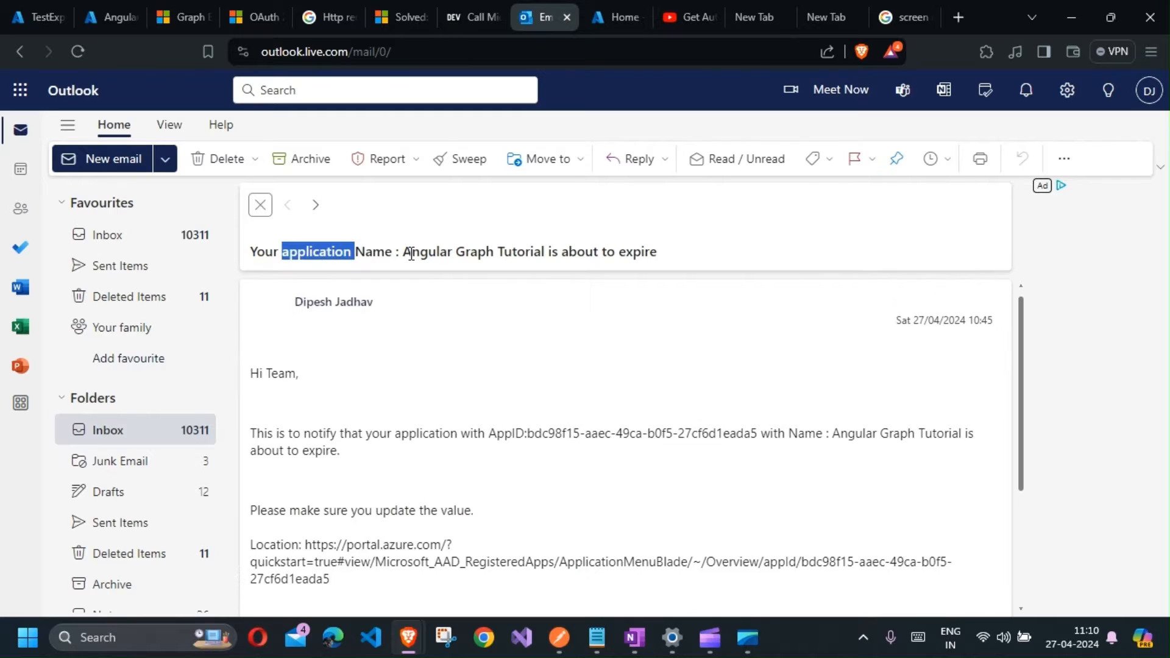
click(406, 251)
drag(530, 251, 540, 258)
scroll(547, 378, down, 1)
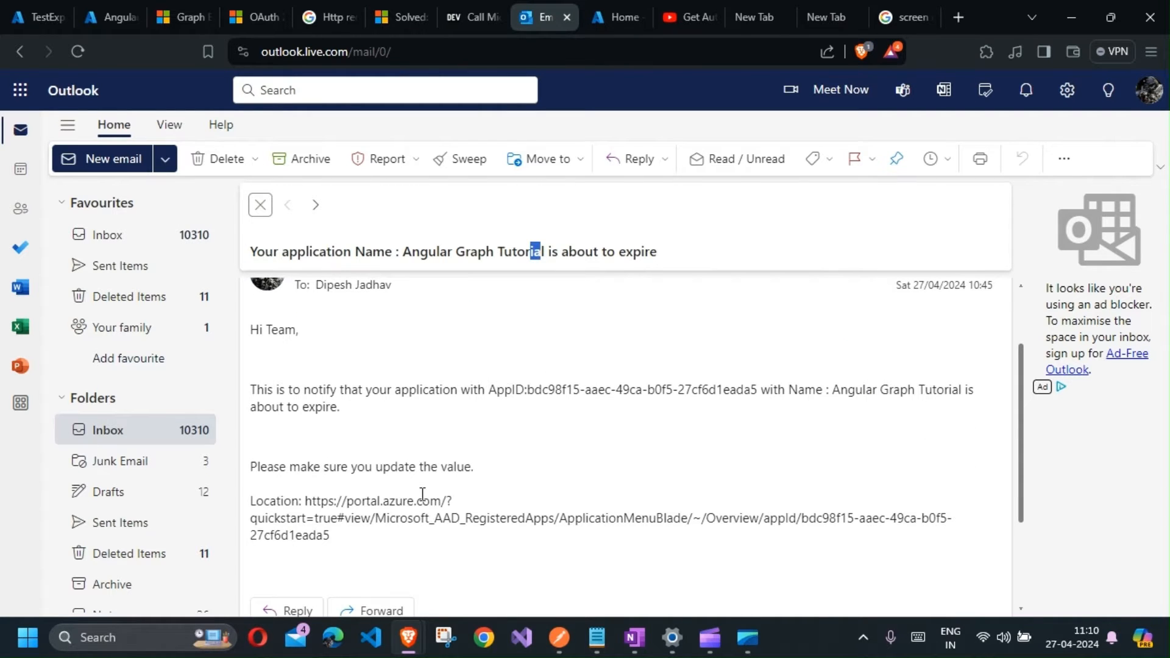
scroll(365, 475, down, 1)
drag(335, 453, 304, 416)
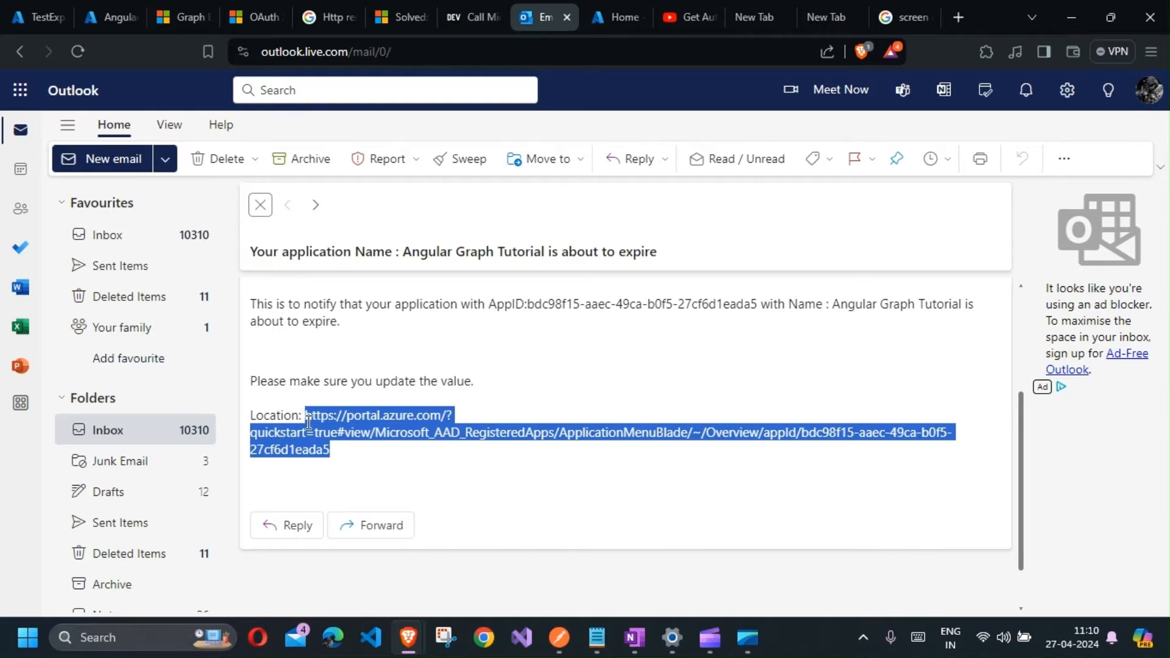
scroll(632, 467, up, 2)
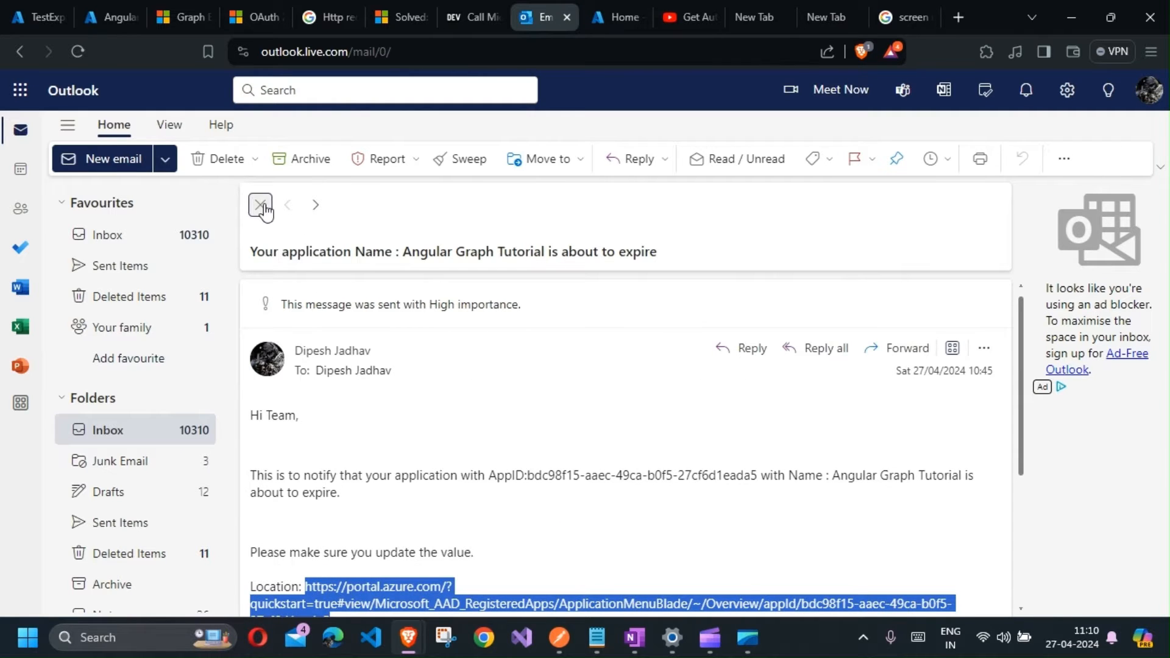
click(21, 20)
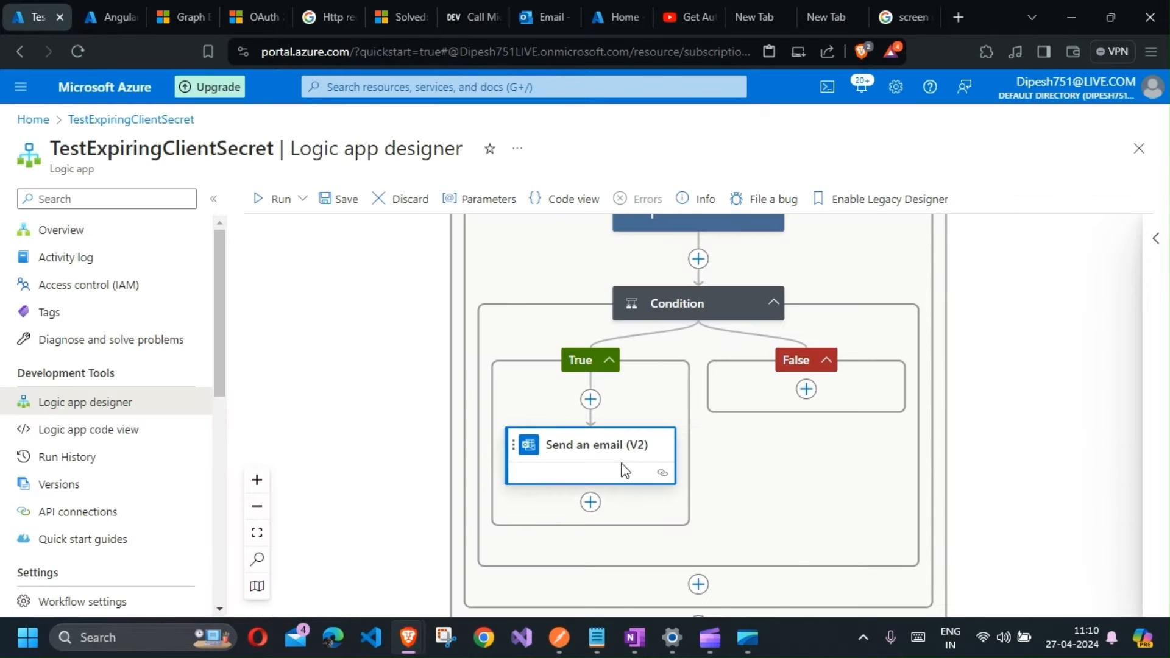
Step: Reopen the Send an email (V2) action to compare its parameters with the received email, then close its panel
click(634, 470)
scroll(823, 519, down, 3)
scroll(823, 518, up, 3)
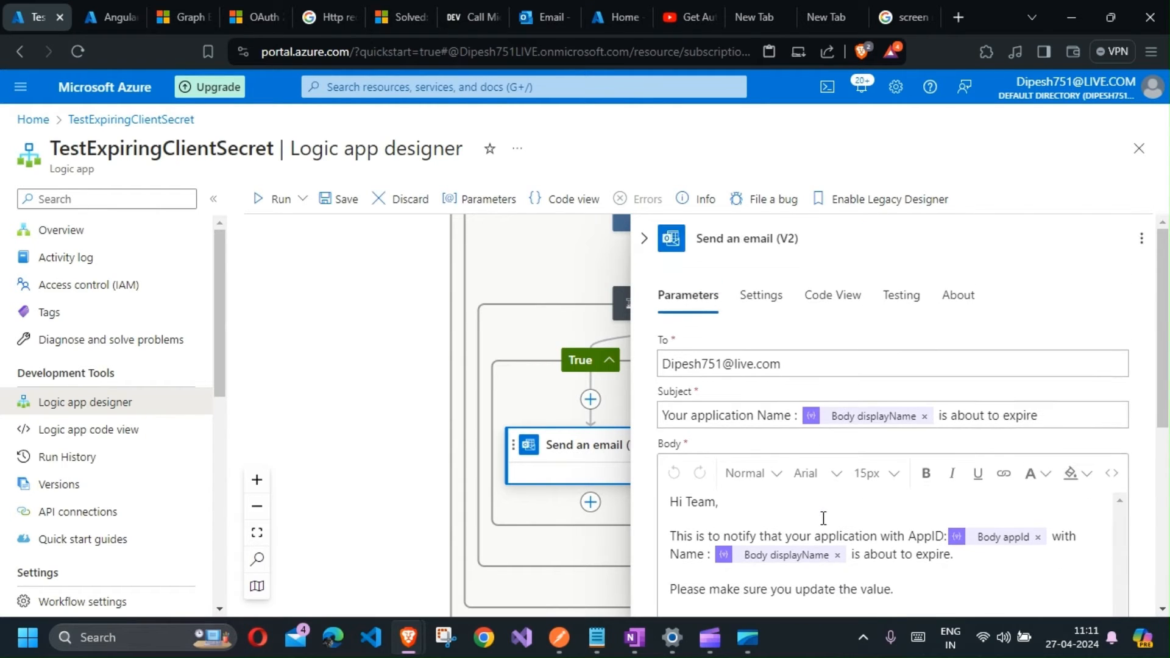
click(645, 238)
scroll(662, 394, up, 8)
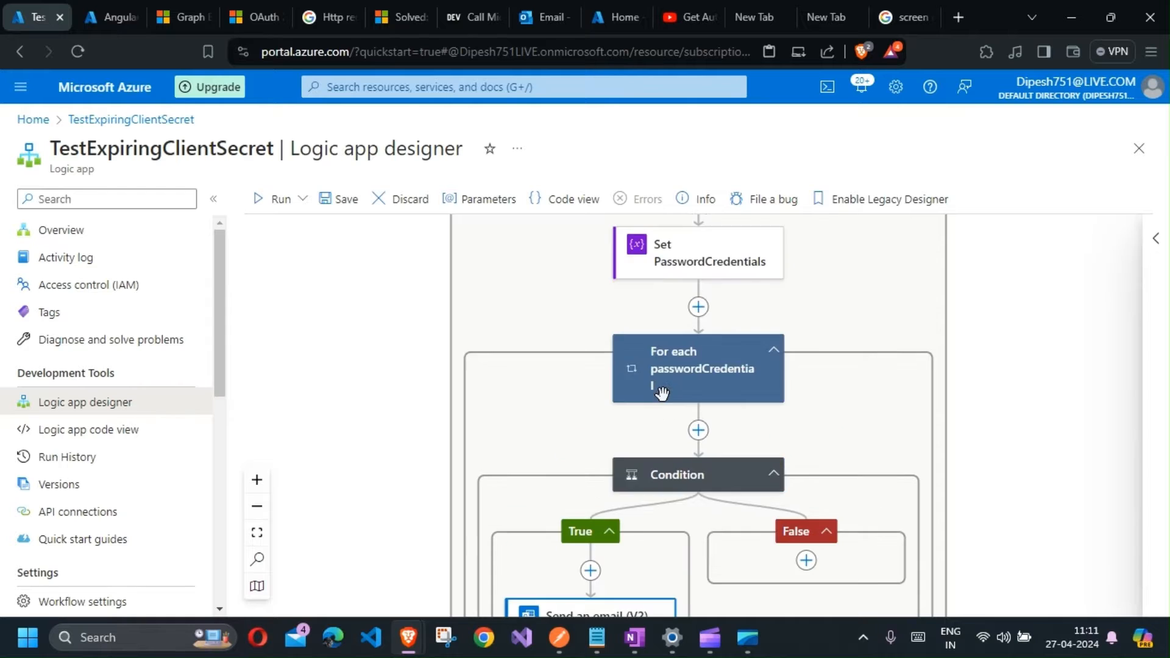
scroll(663, 393, up, 10)
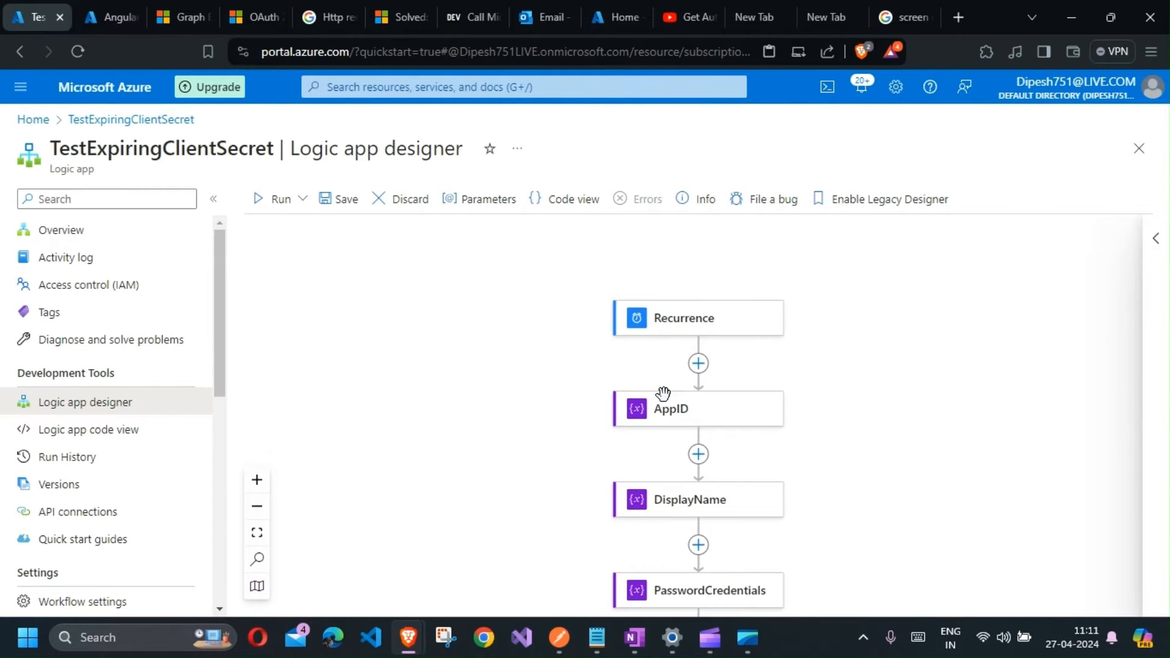
scroll(663, 393, down, 3)
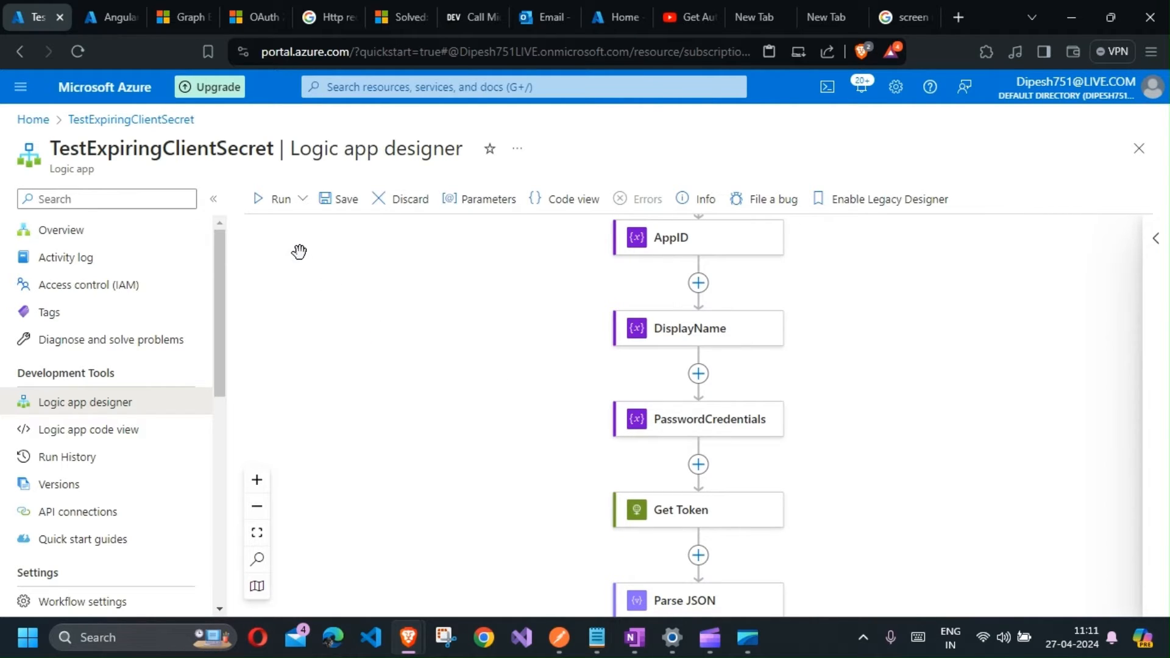
click(661, 17)
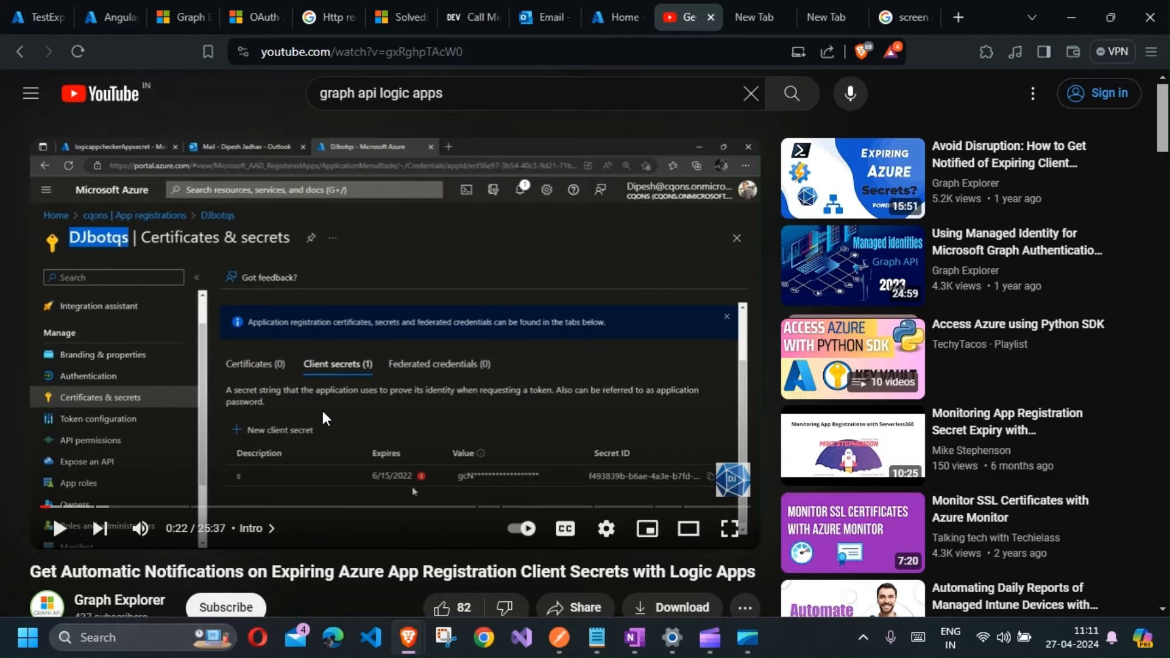
click(24, 18)
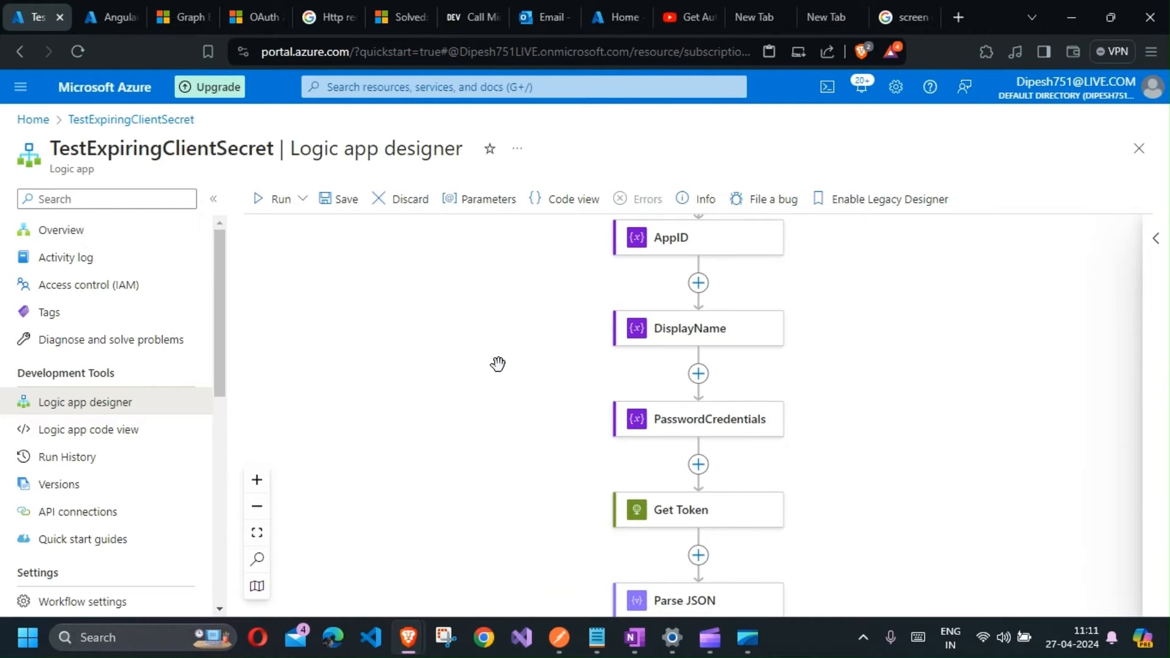
scroll(520, 422, down, 2)
scroll(520, 422, up, 4)
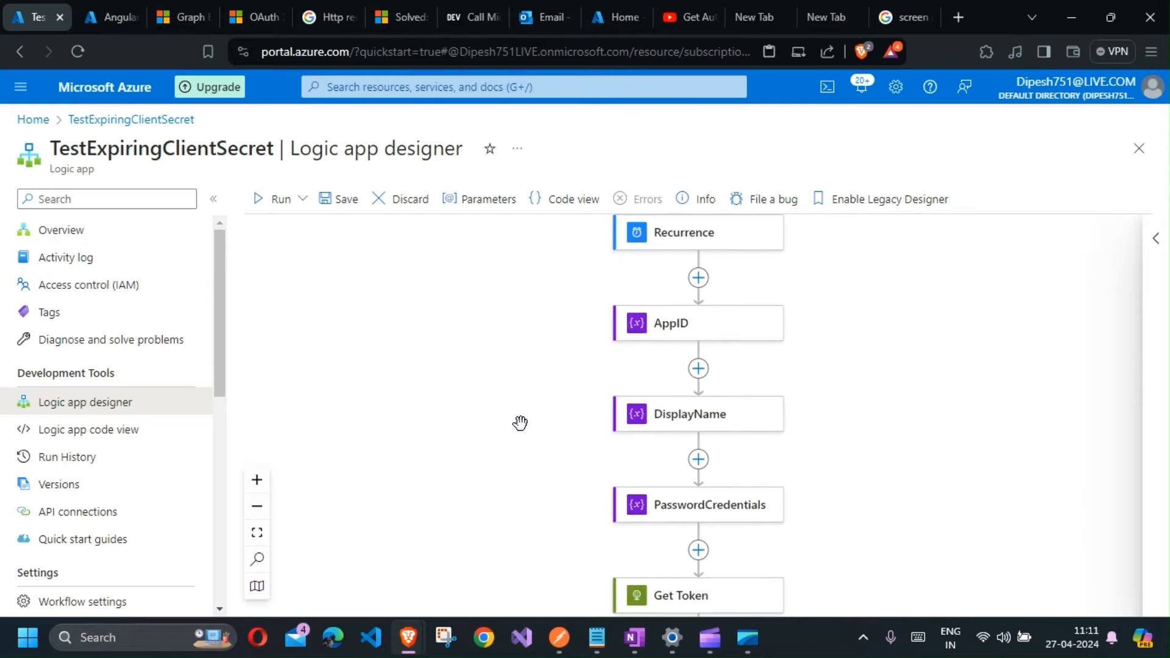
scroll(520, 422, up, 5)
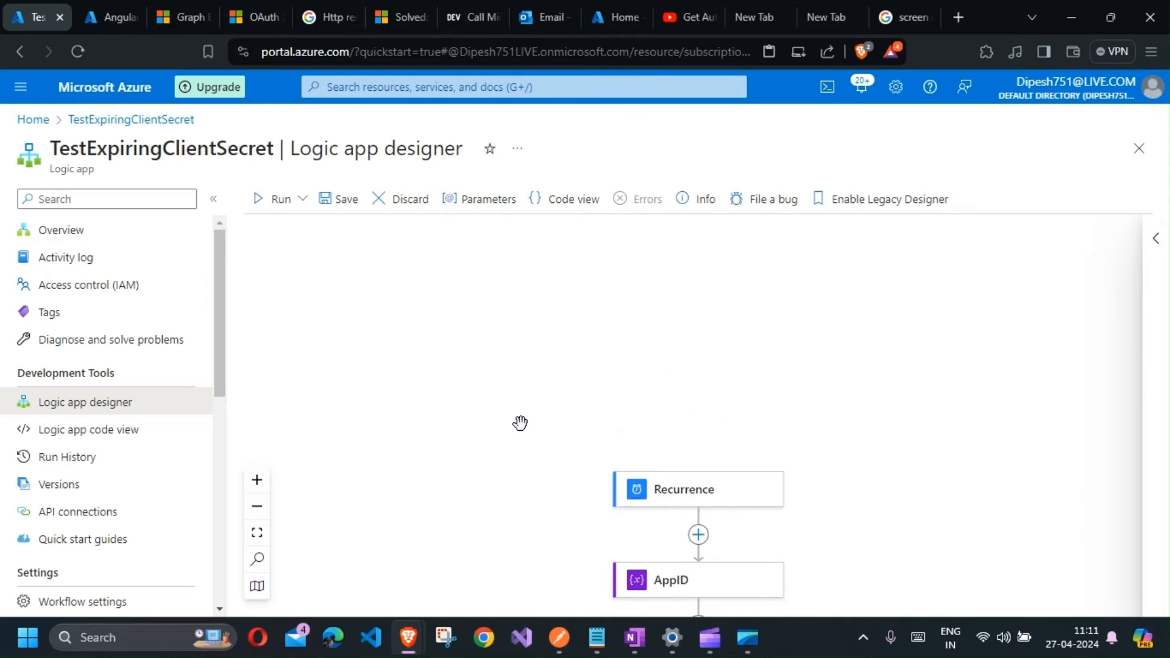
Step: Start creating a new Logic App resource by searching the marketplace for logic app and choosing Create
click(47, 116)
click(659, 150)
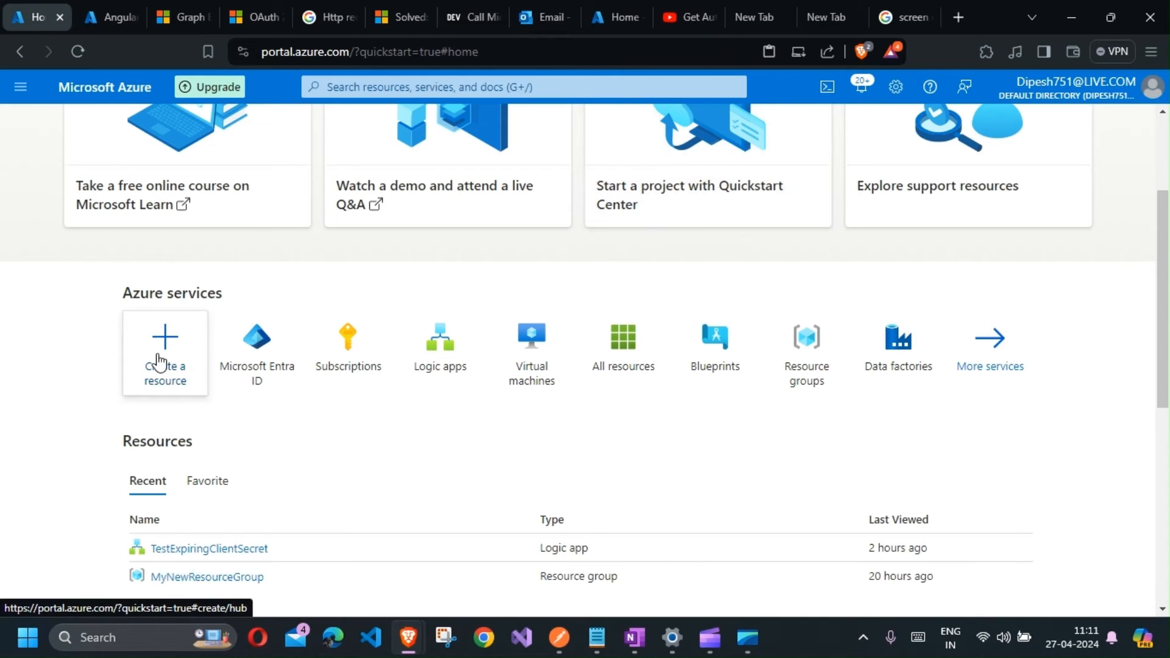
click(159, 362)
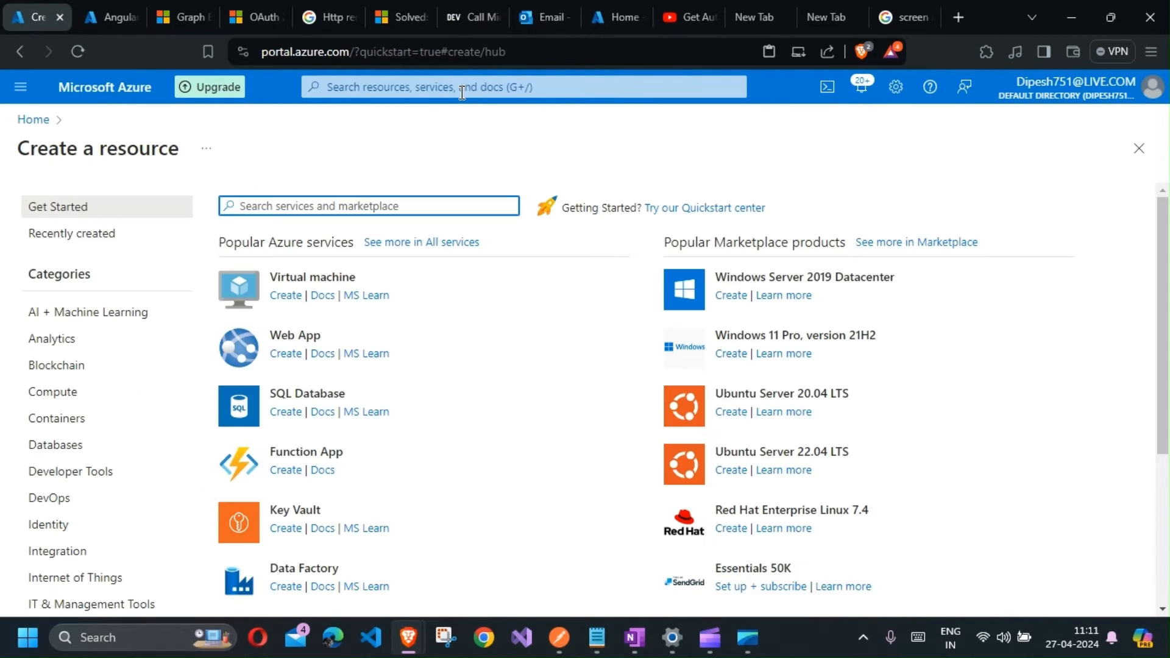
text(logic)
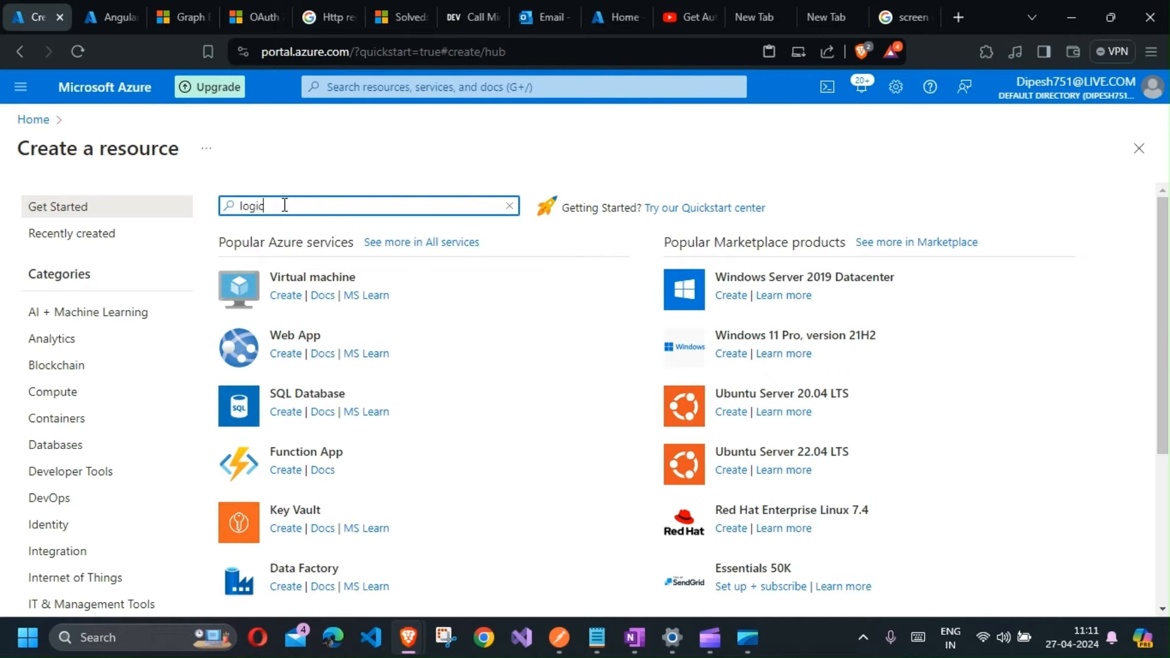
click(311, 235)
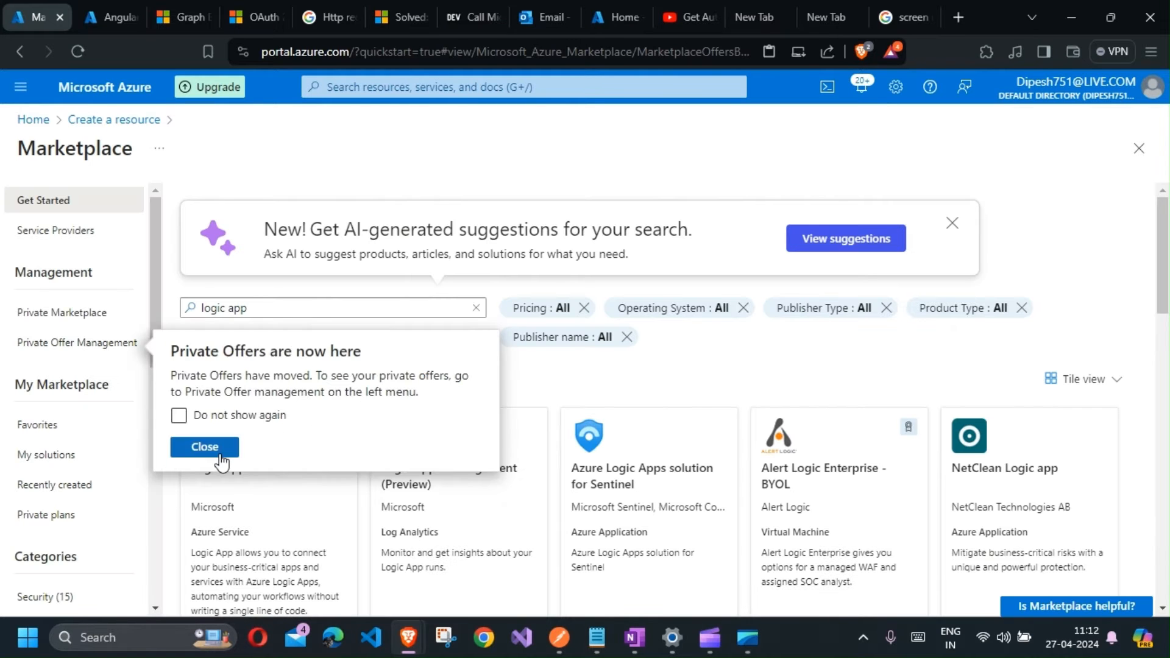
click(220, 453)
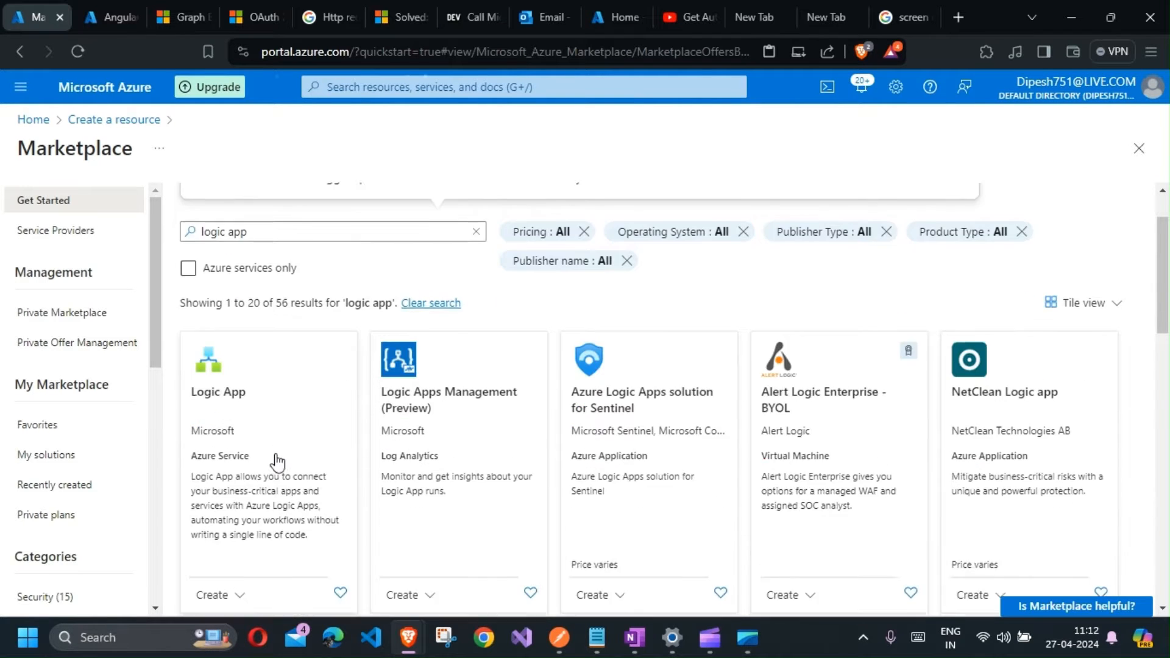
click(275, 463)
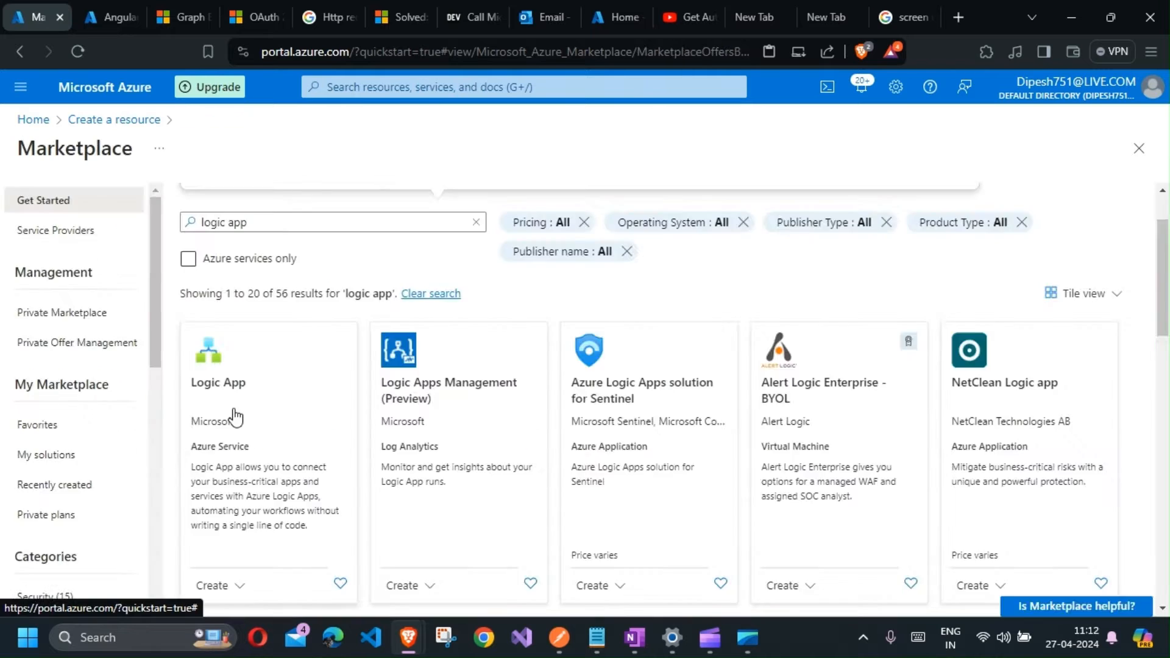
click(232, 413)
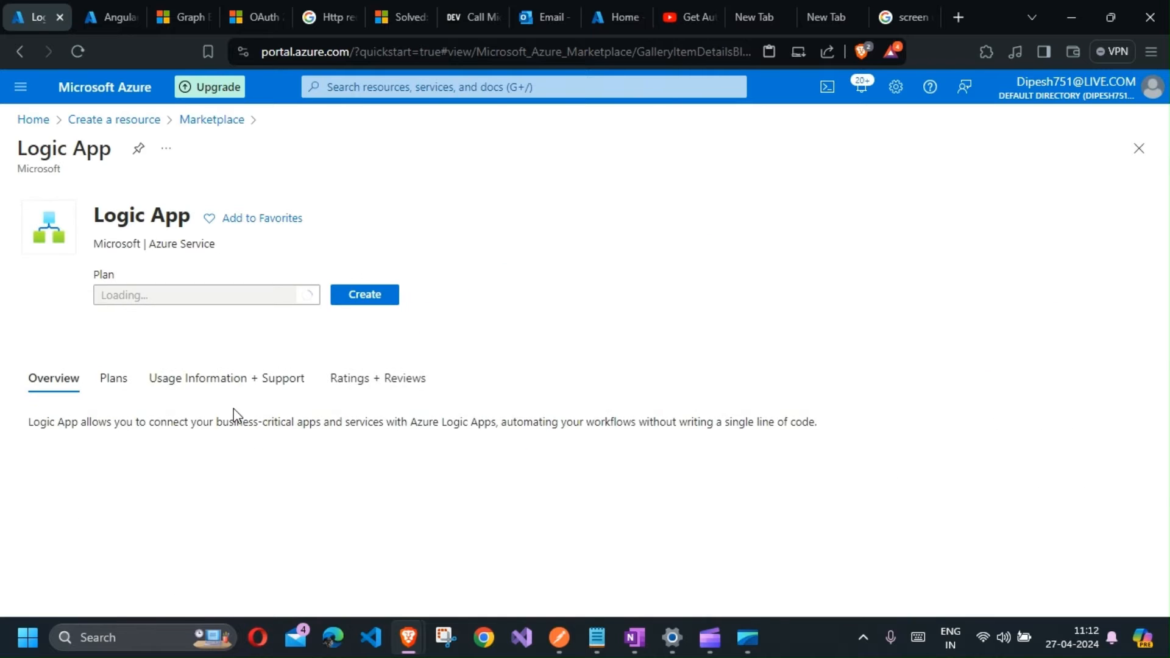
click(364, 328)
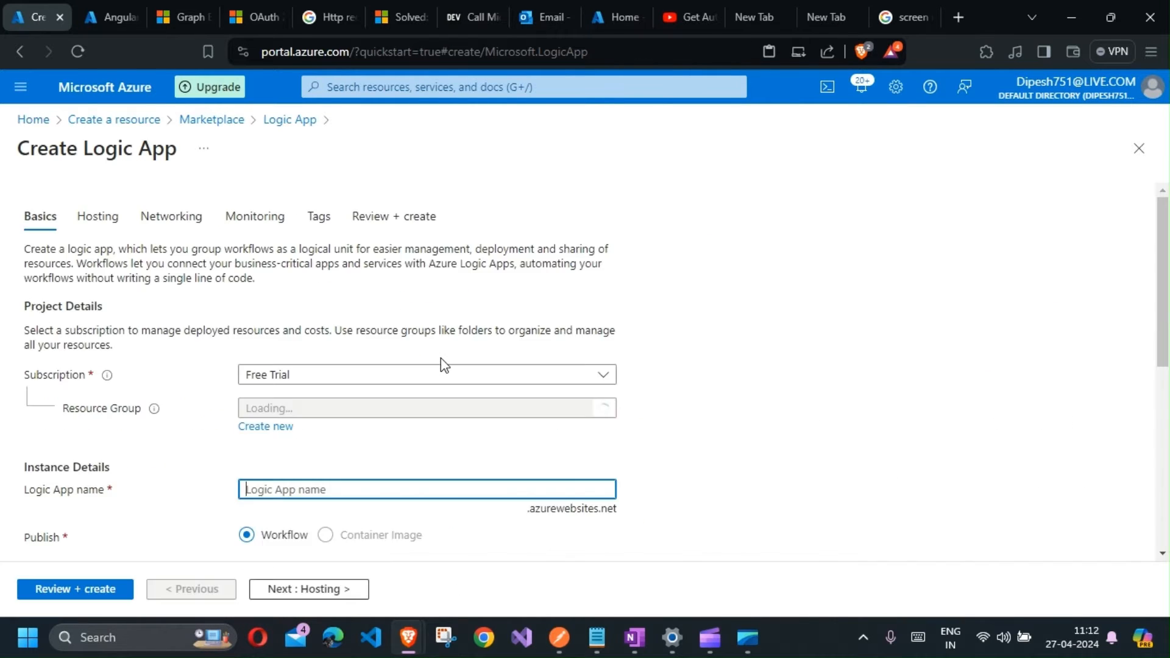
Step: Select the resource group MyNewResourceGroup and name the new Logic App MyLogicappss
scroll(431, 426, down, 2)
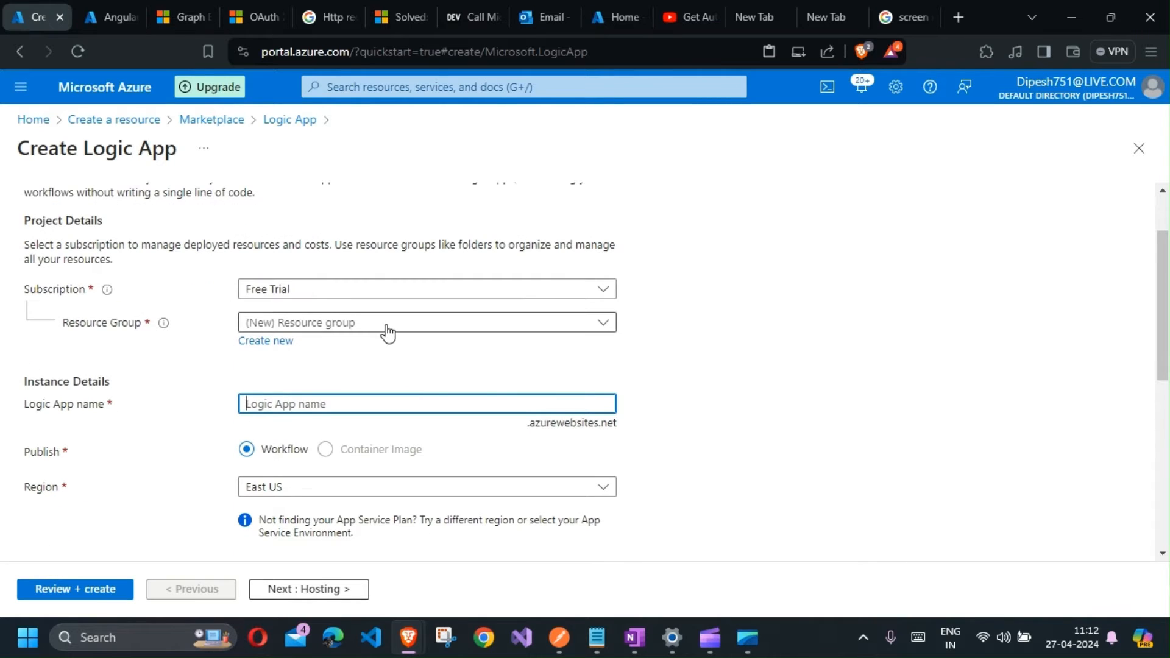
click(604, 326)
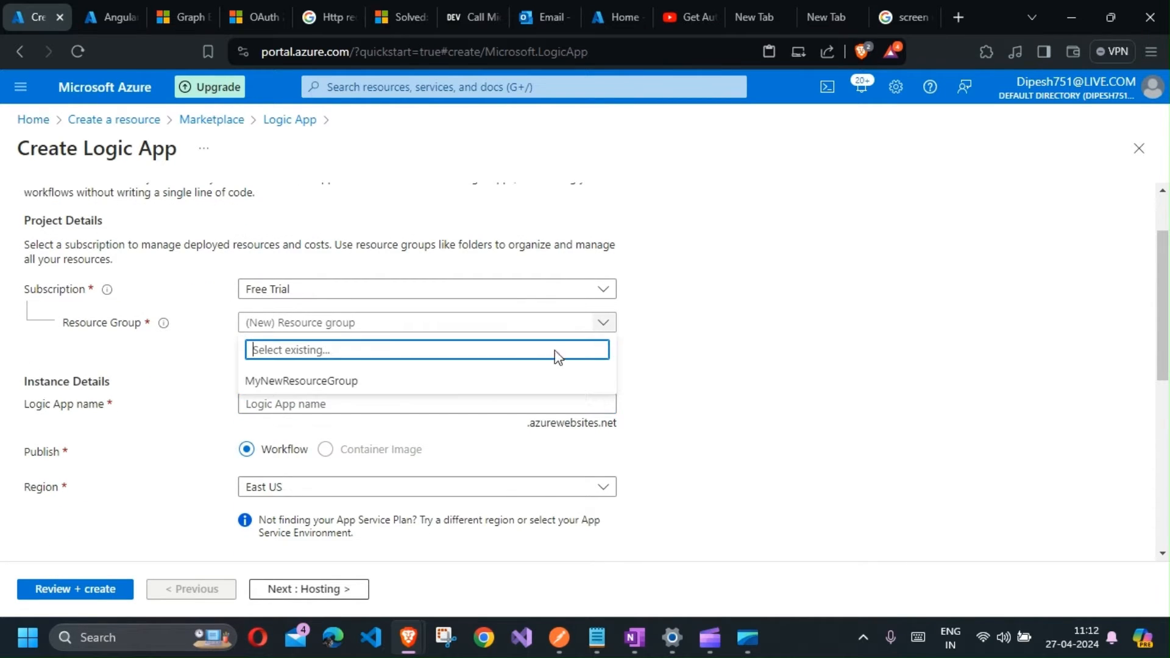
click(451, 381)
click(406, 409)
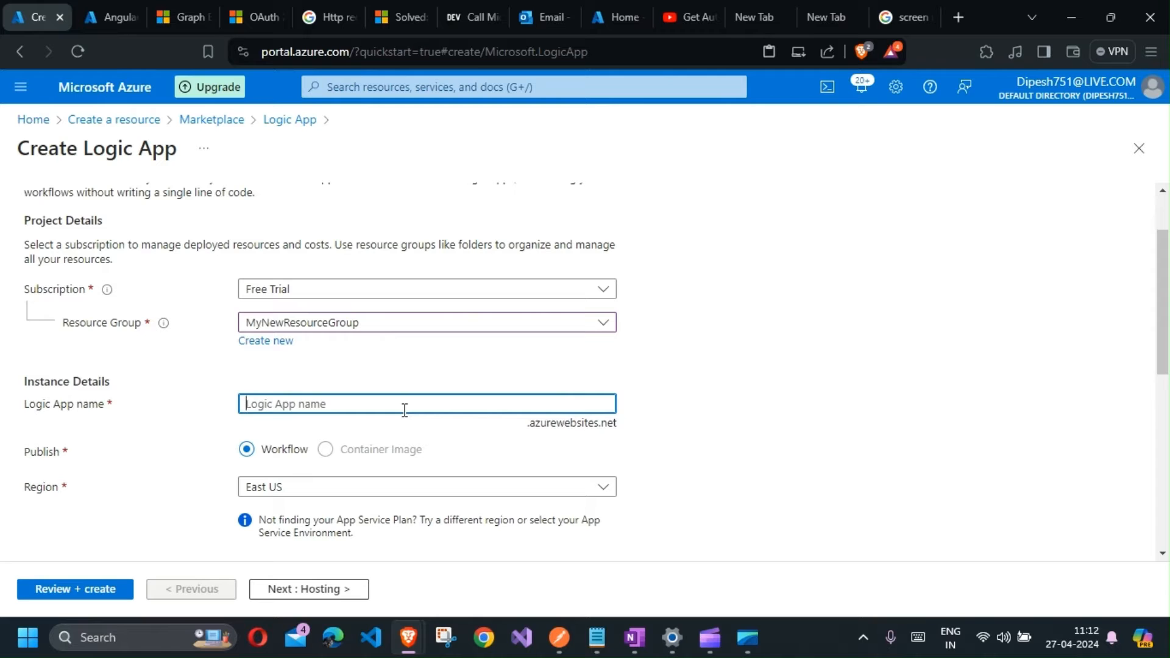
text(MyLogicapp)
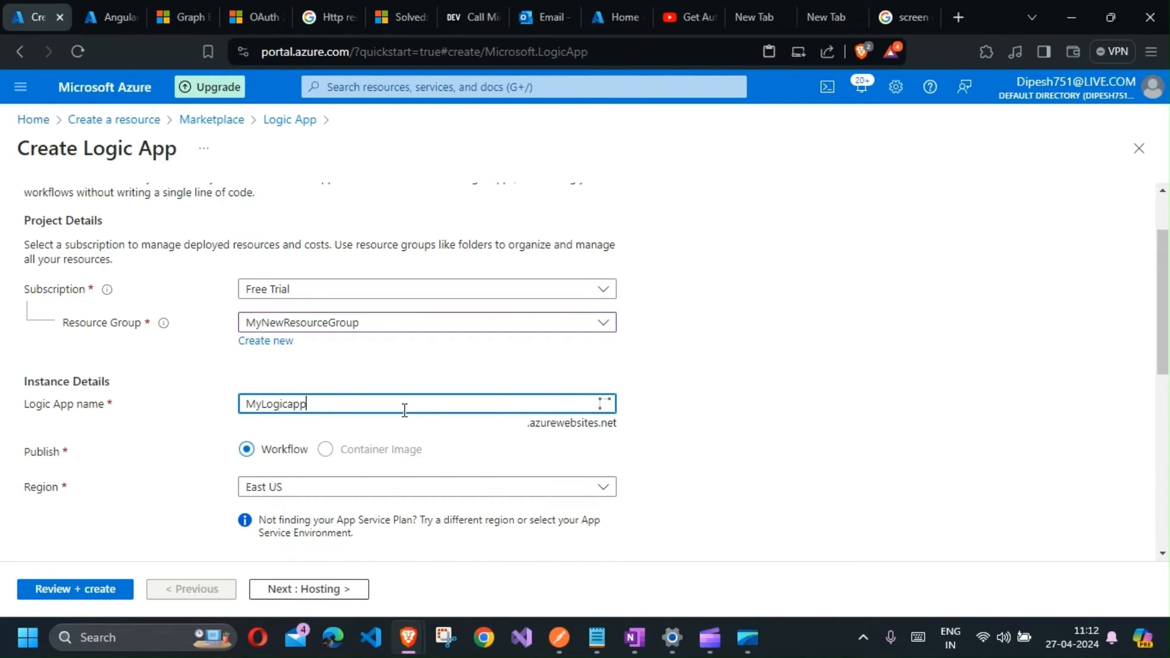
scroll(373, 360, down, 4)
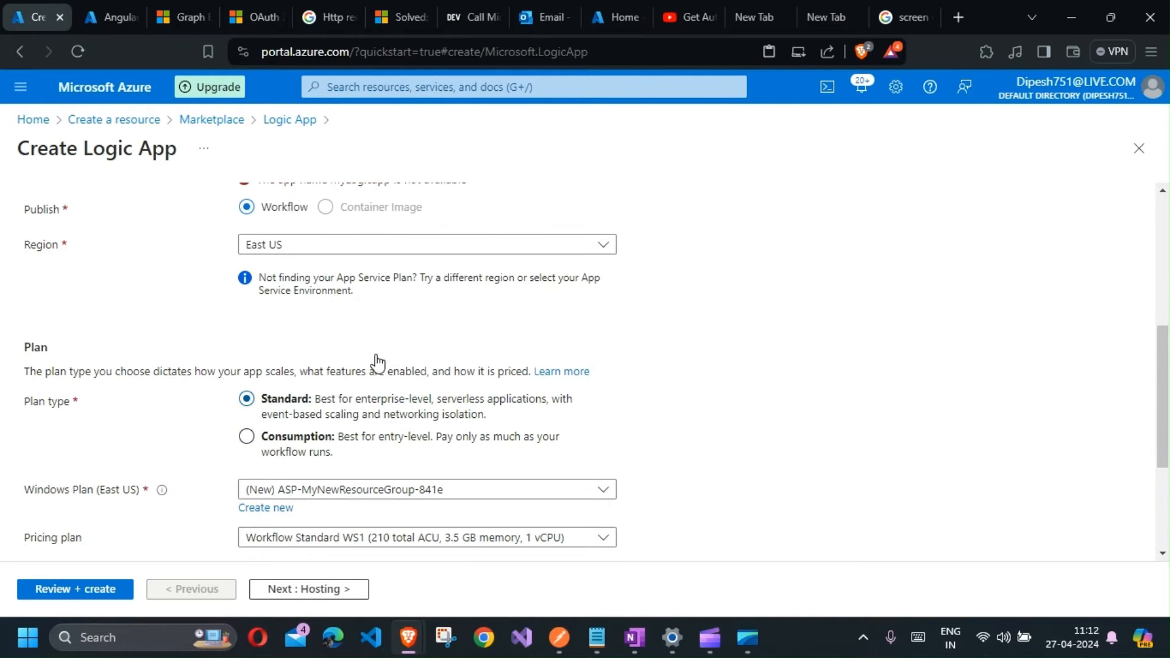
text(ss)
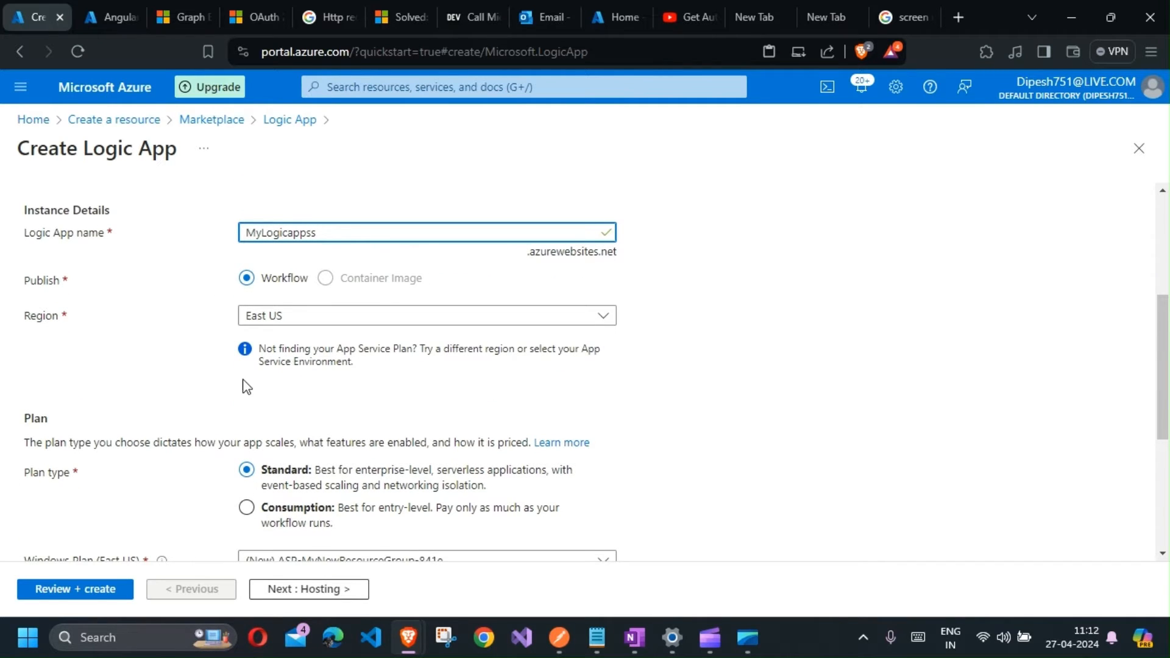
Step: Set the Logic App plan type to Consumption and review the zone redundancy options
scroll(244, 396, down, 1)
click(247, 423)
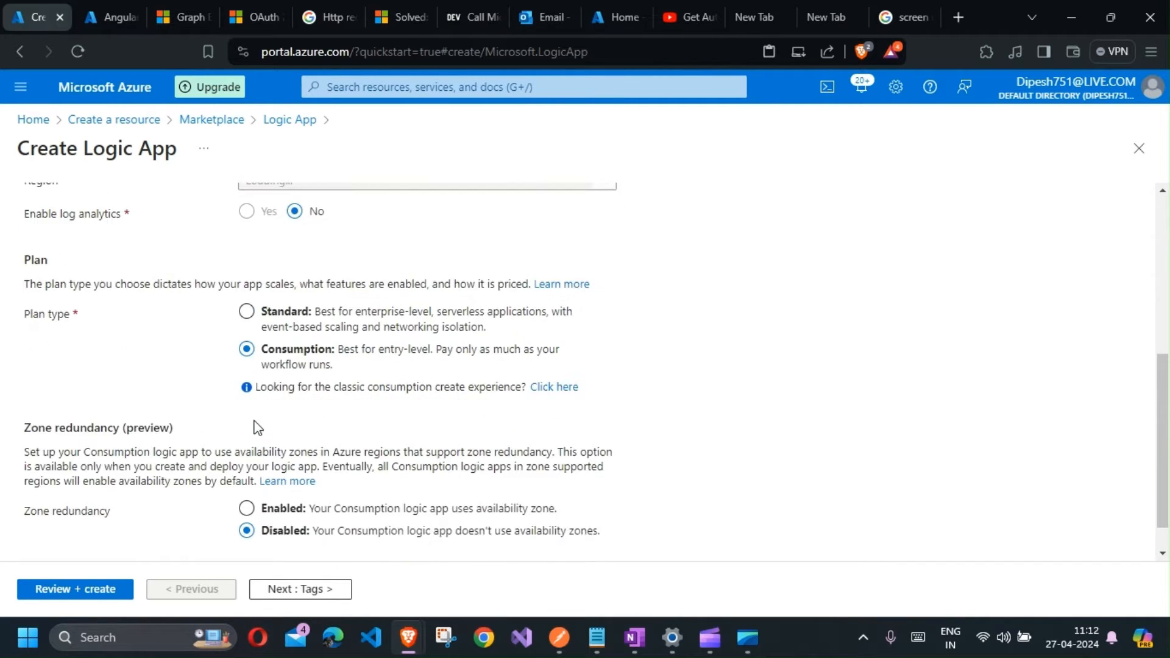
scroll(451, 417, down, 2)
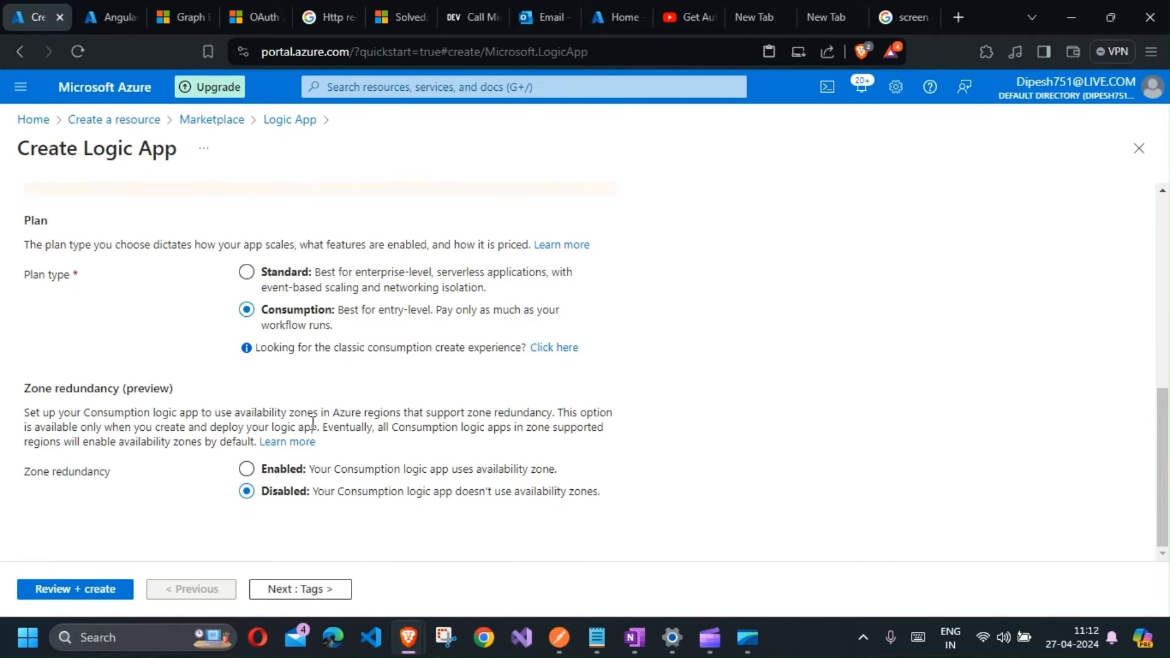
scroll(305, 409, up, 3)
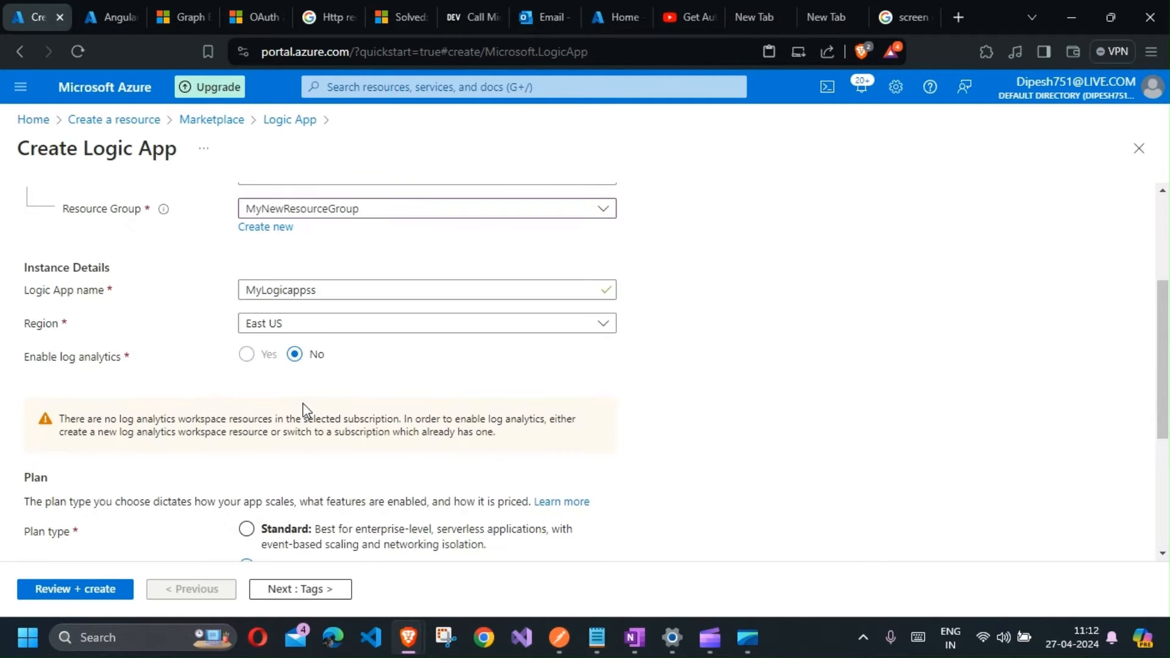
scroll(286, 420, down, 3)
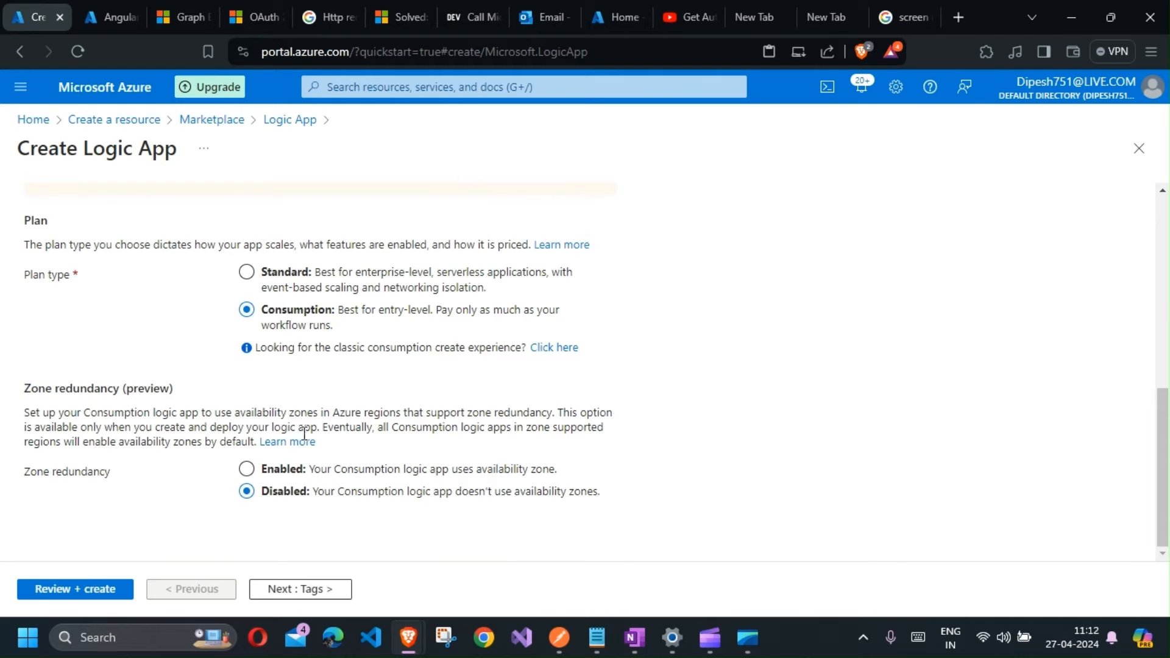
Step: Move through the Tags and Review + create tabs and create the Logic App
click(289, 590)
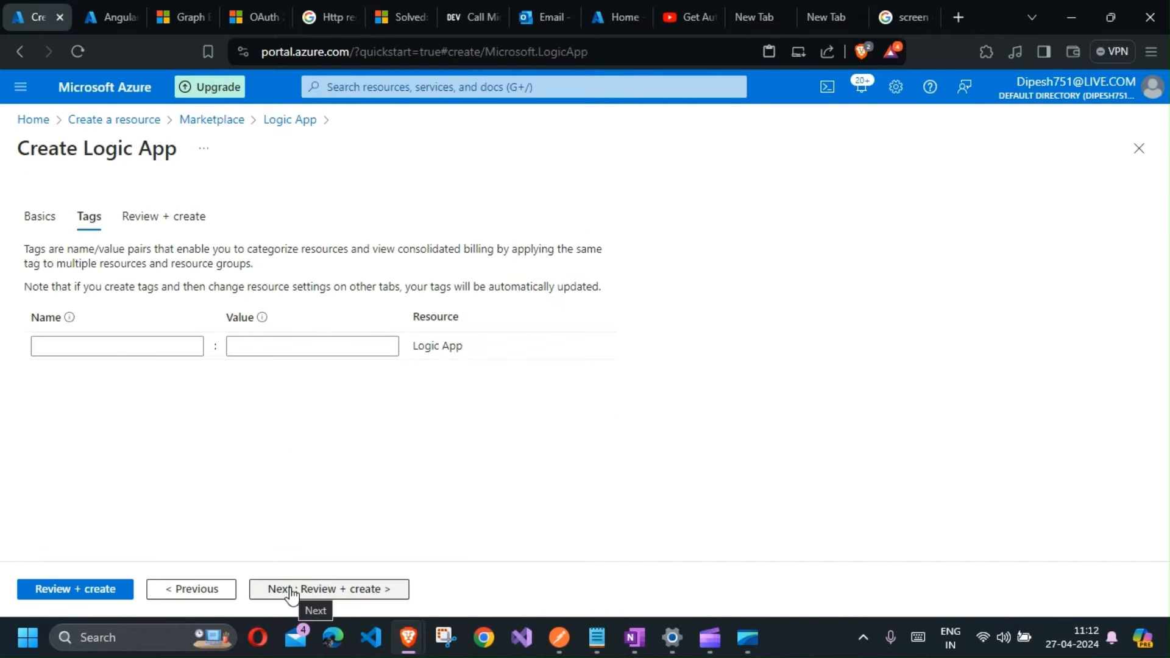
click(290, 590)
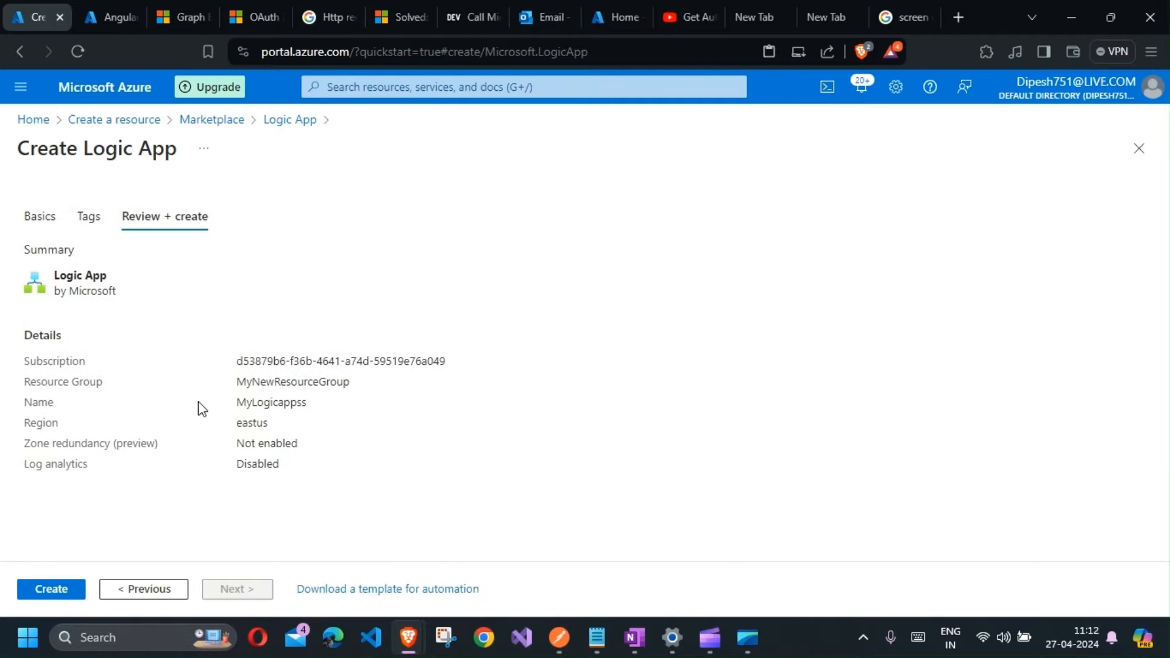
click(52, 590)
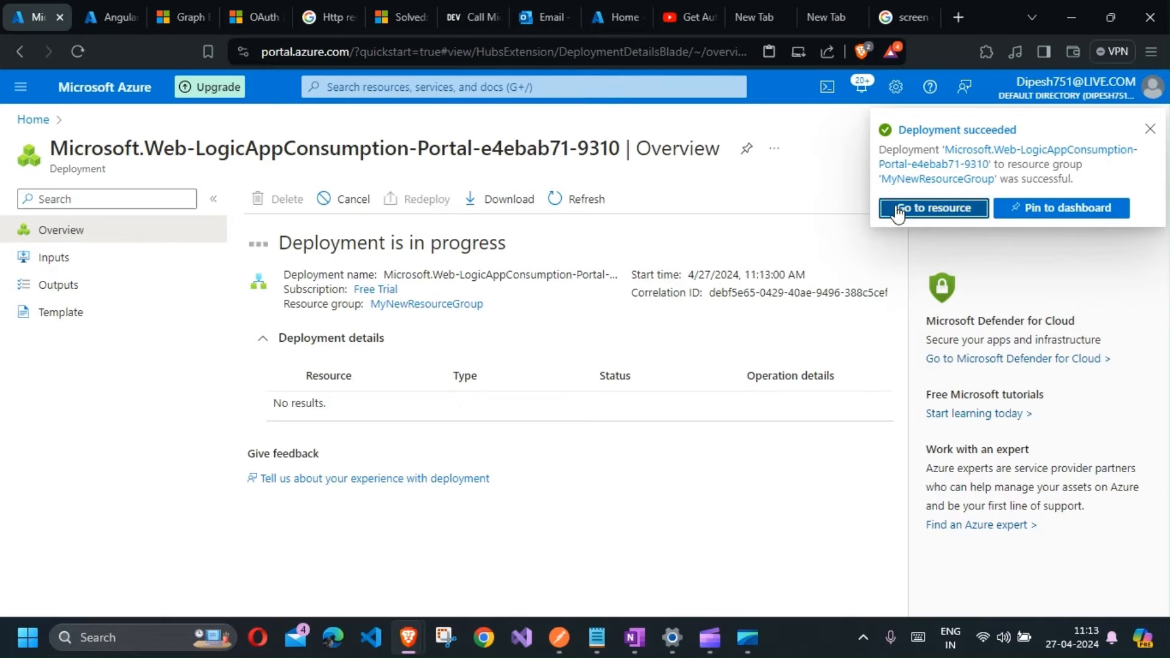
Step: Open the new Logic App's designer and add a Recurrence trigger found by searching for recurrence
click(897, 208)
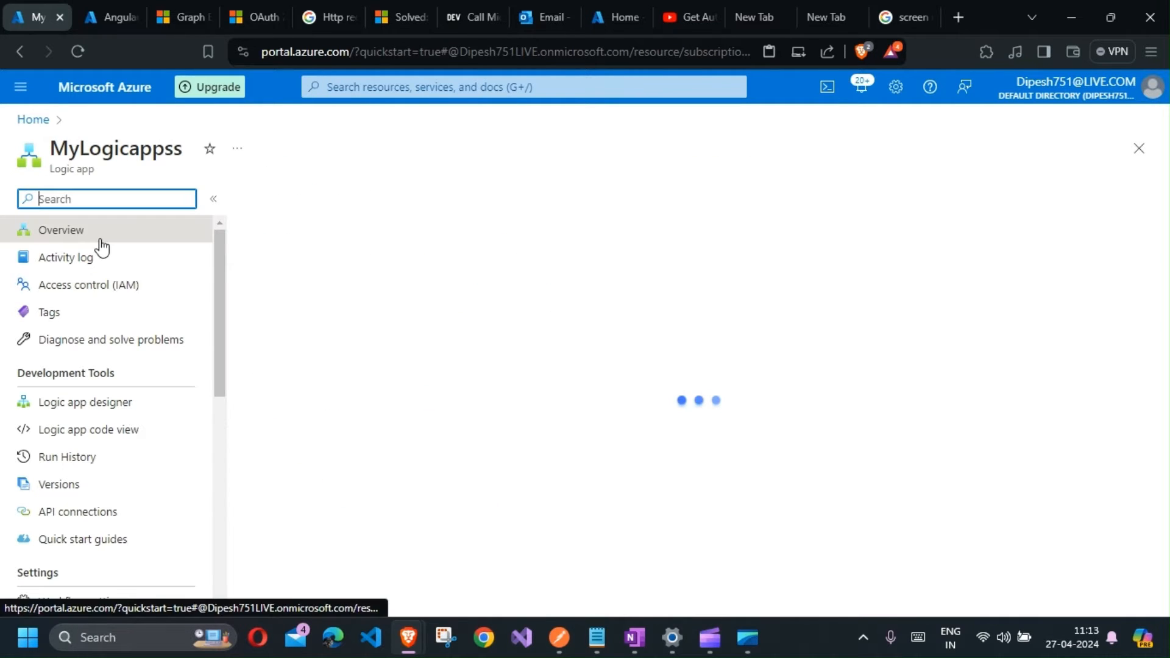
click(119, 412)
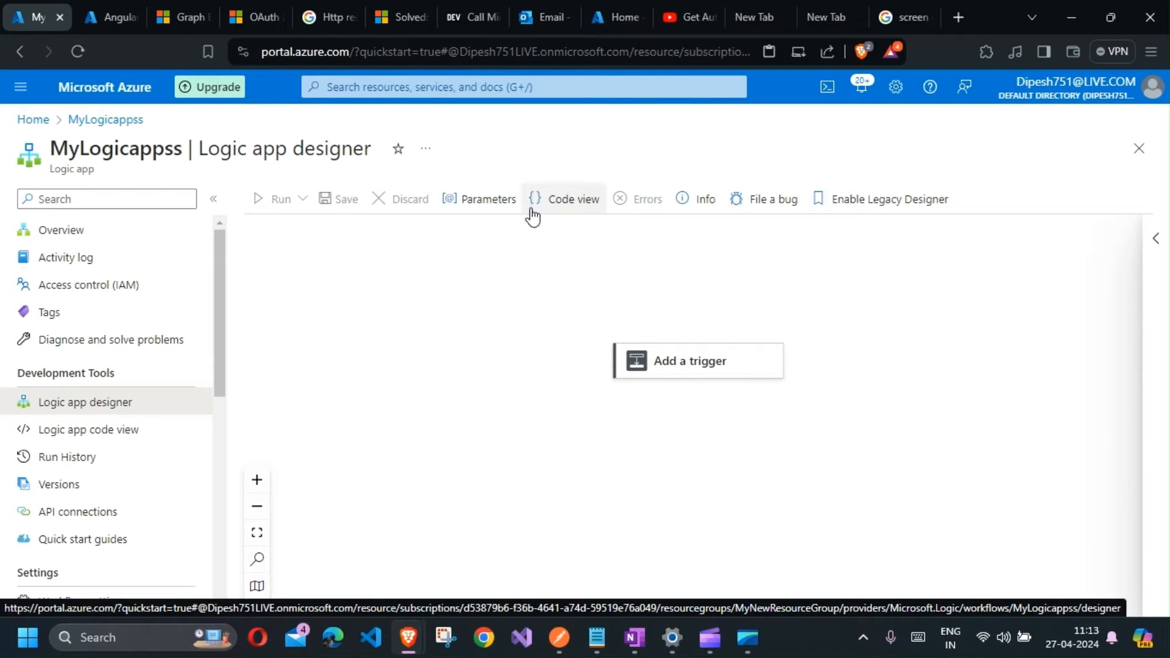
click(682, 361)
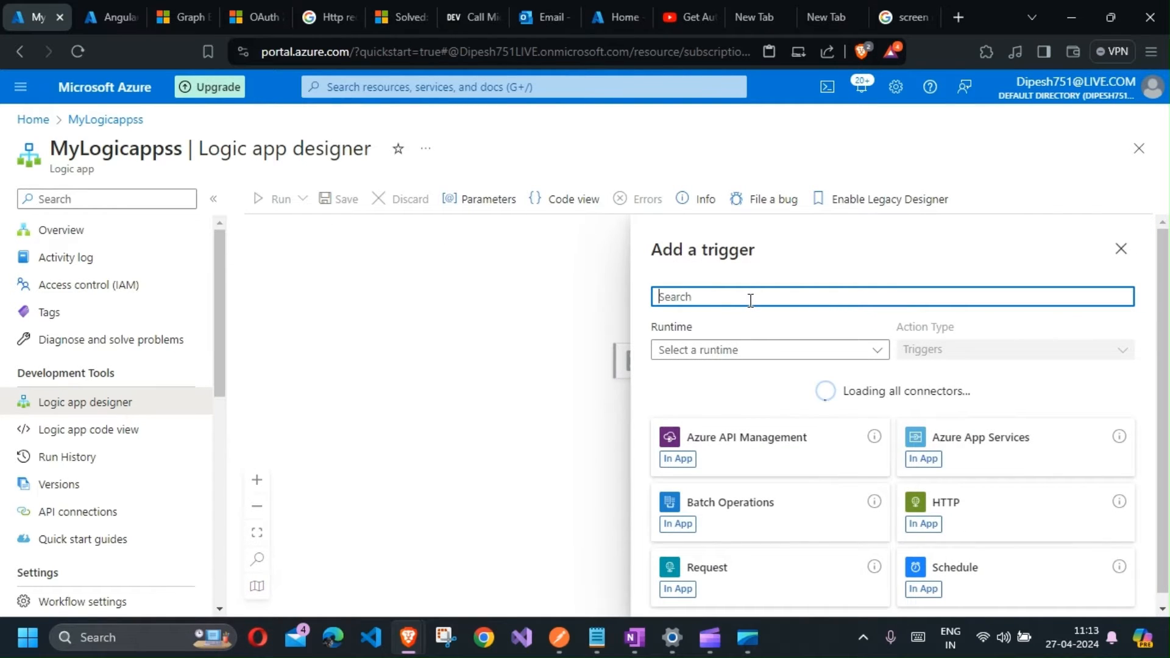
text(recu)
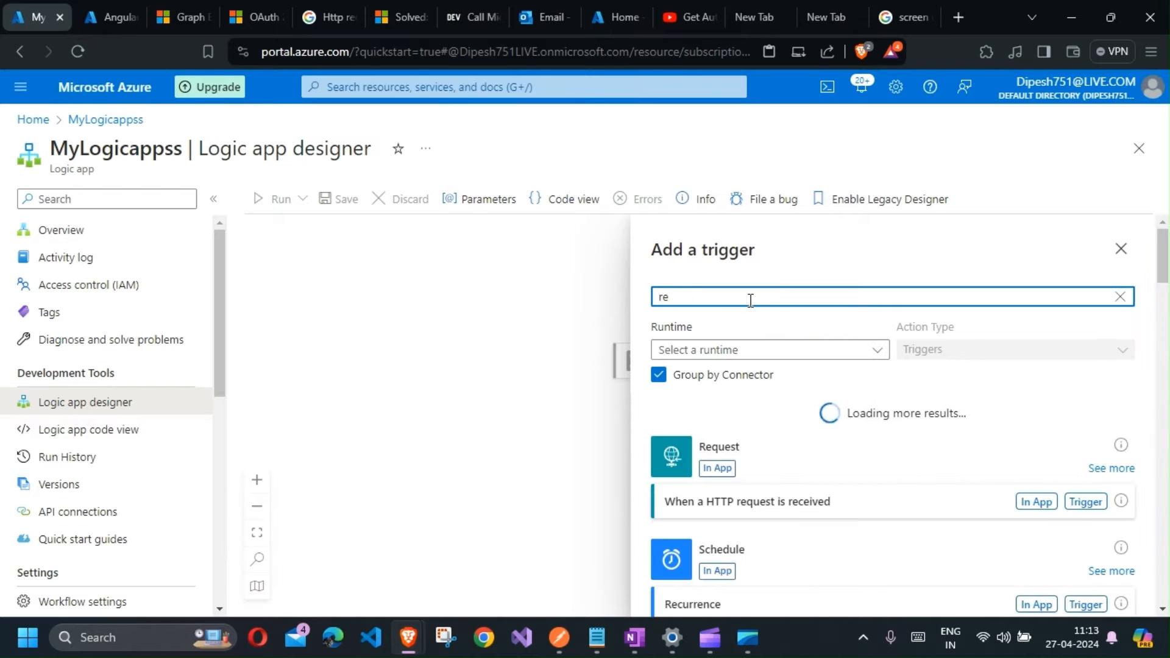
click(1044, 505)
click(809, 382)
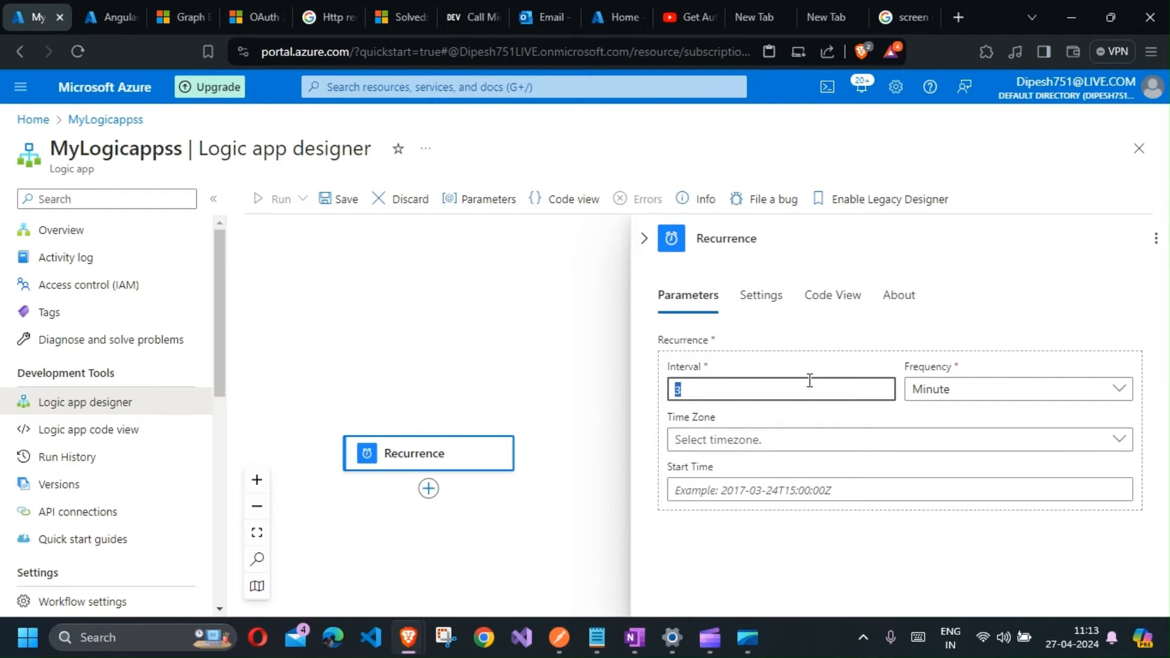
Step: Set the Recurrence trigger's interval to 1 and its frequency to Day
key(BackSpace)
text(1)
click(985, 388)
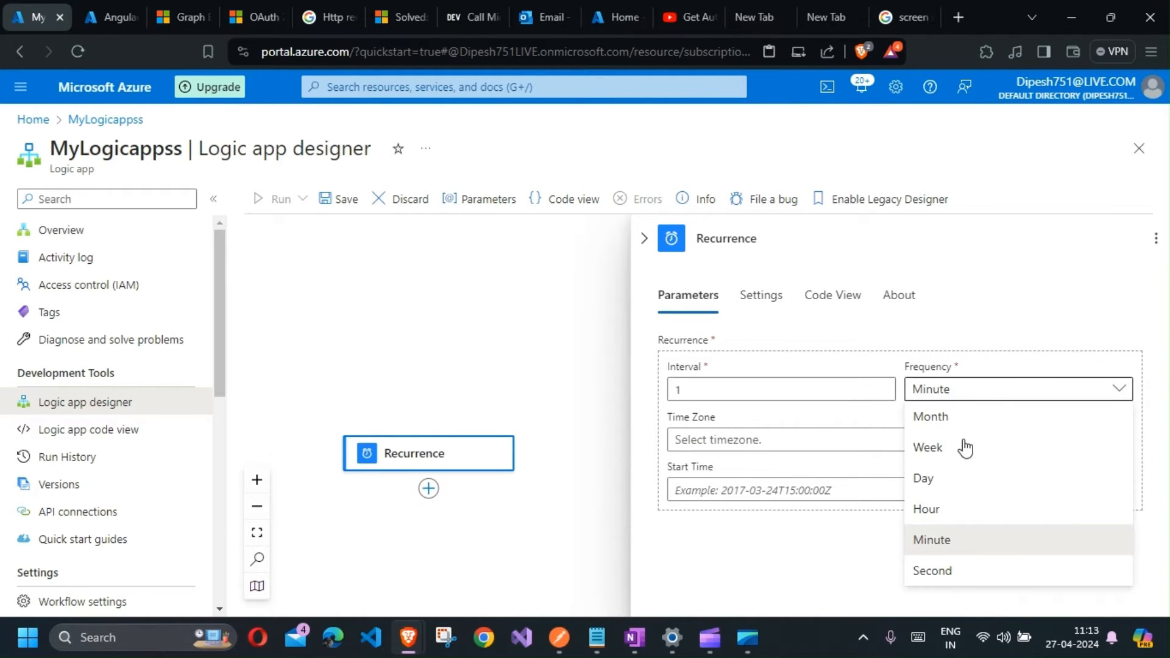
click(957, 481)
scroll(753, 431, down, 1)
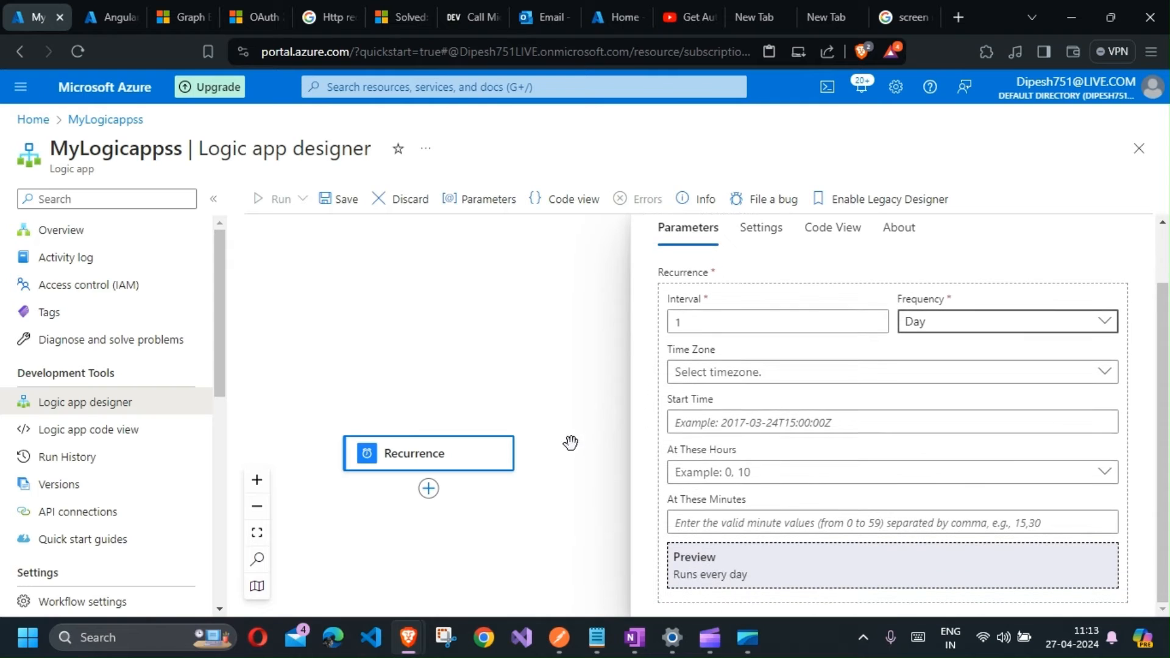
Step: Add an Initialize variable action below the Recurrence trigger by searching for initialize
click(430, 491)
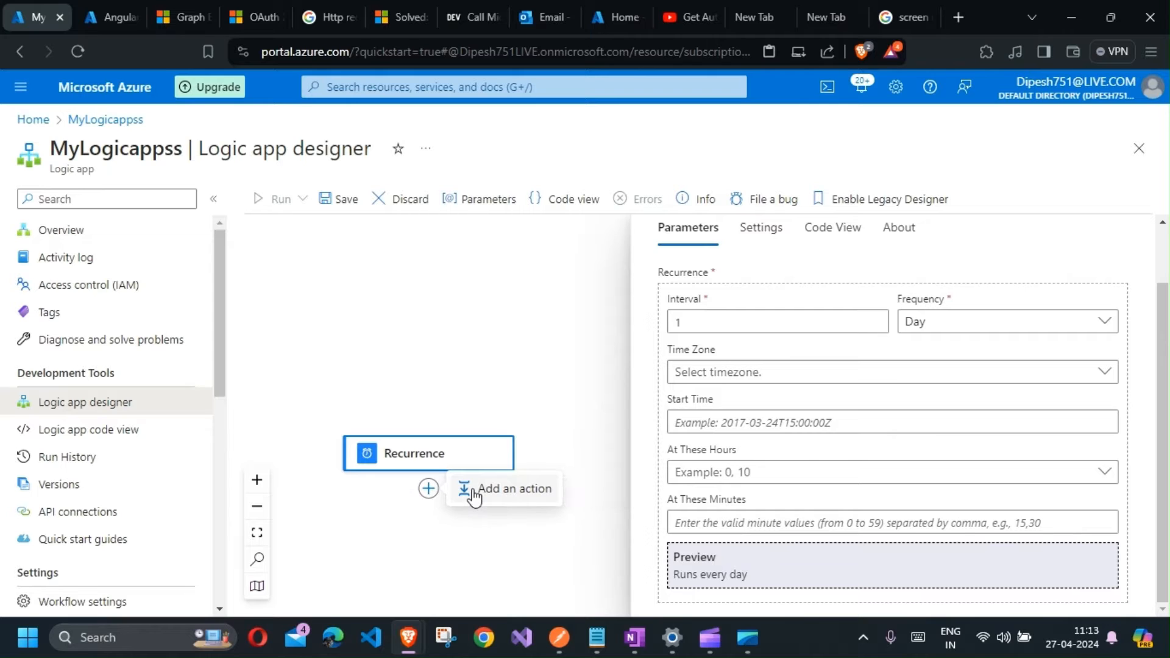
click(475, 493)
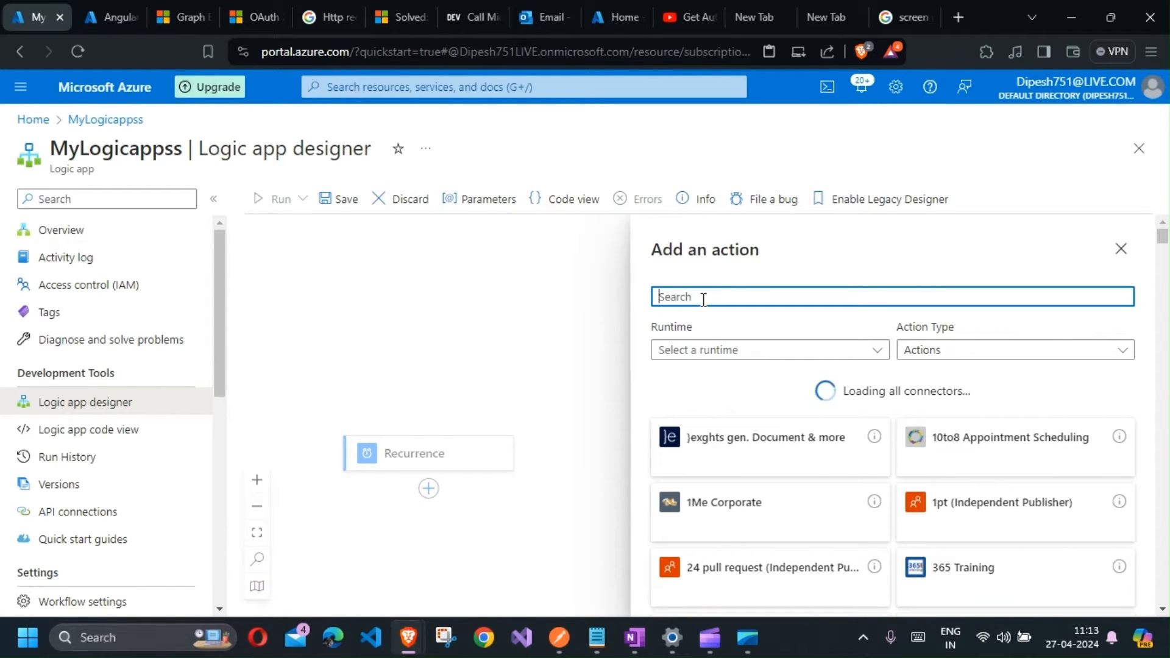
text(initaol)
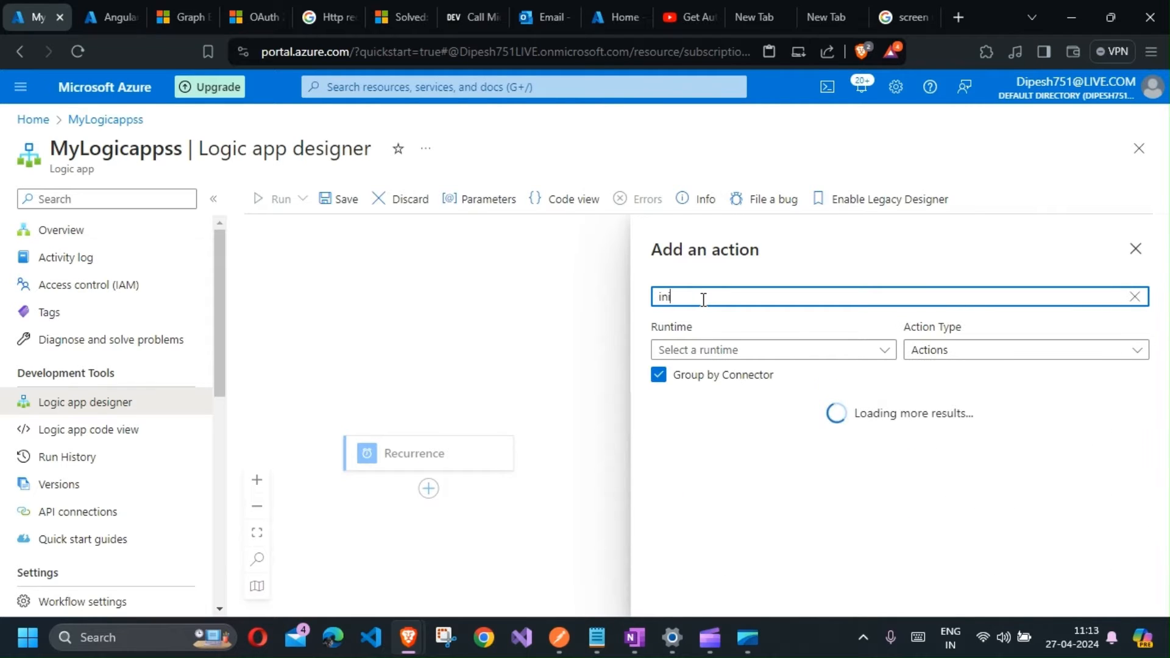
key(ctrl+a)
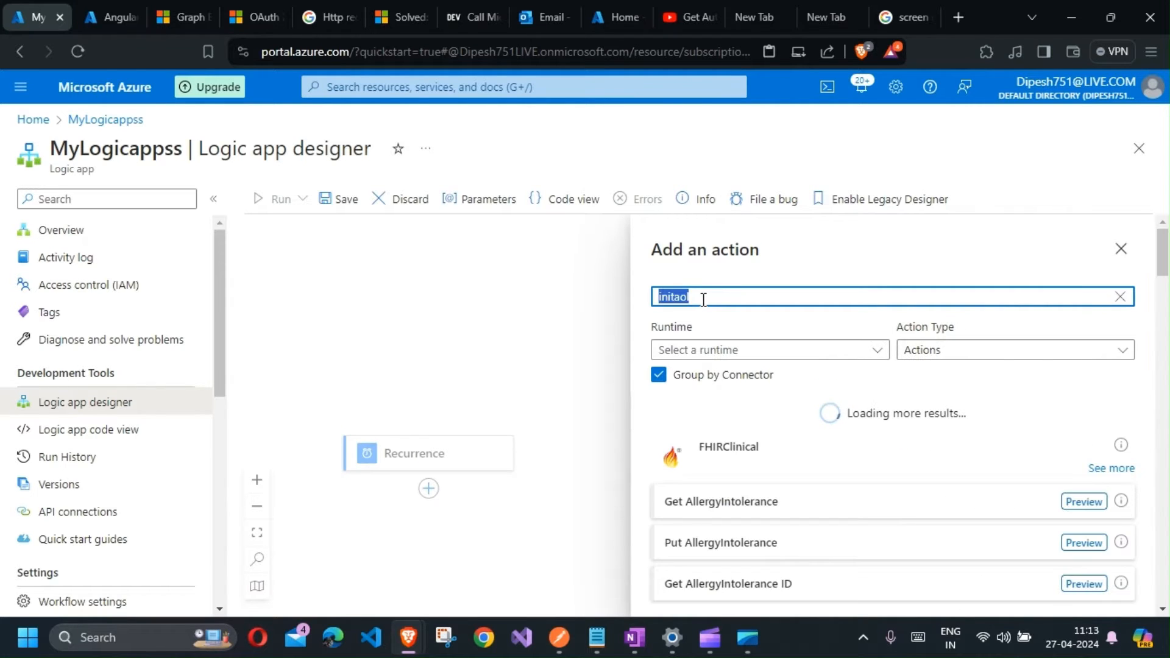
key(BackSpace)
text(init)
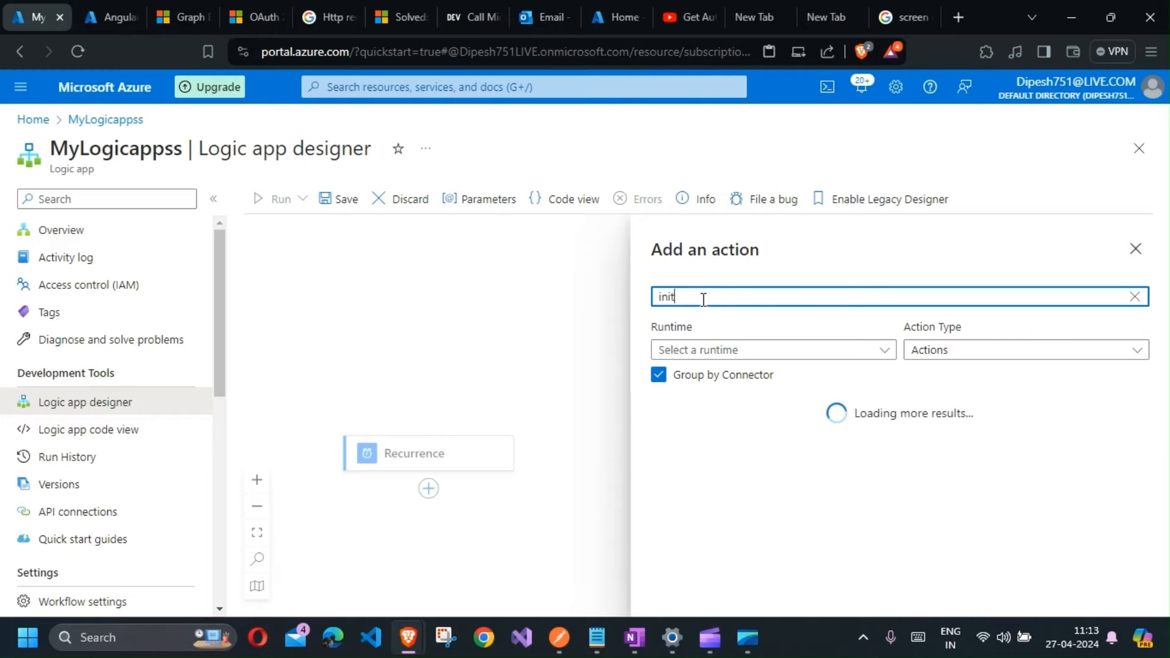
text(ialize)
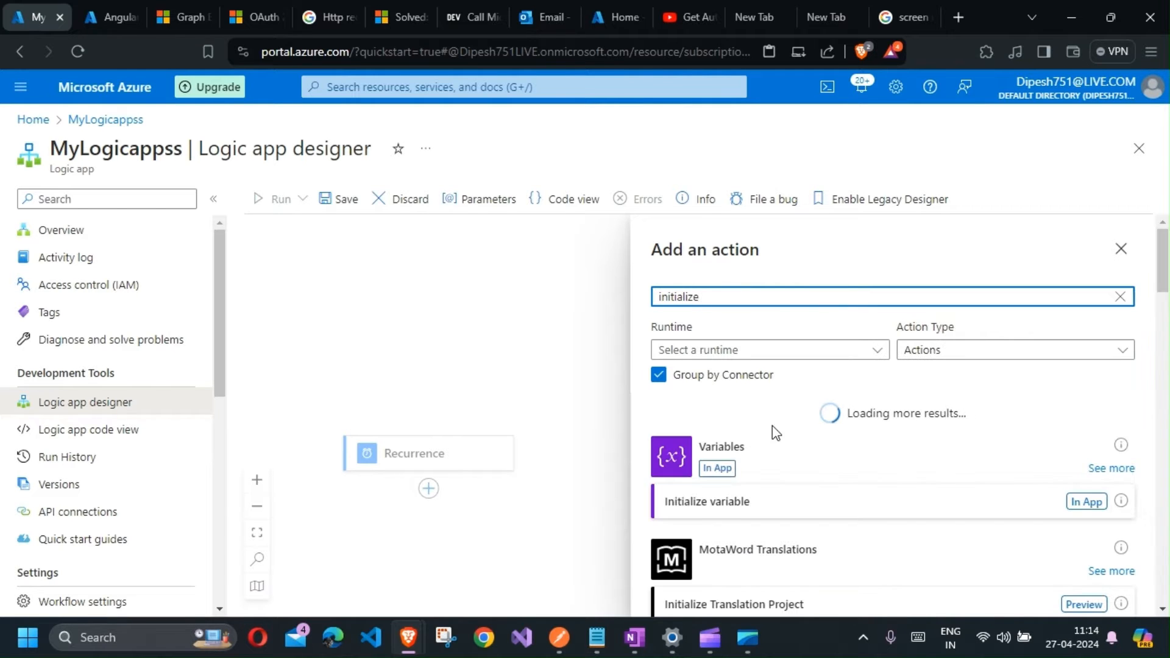
click(1086, 497)
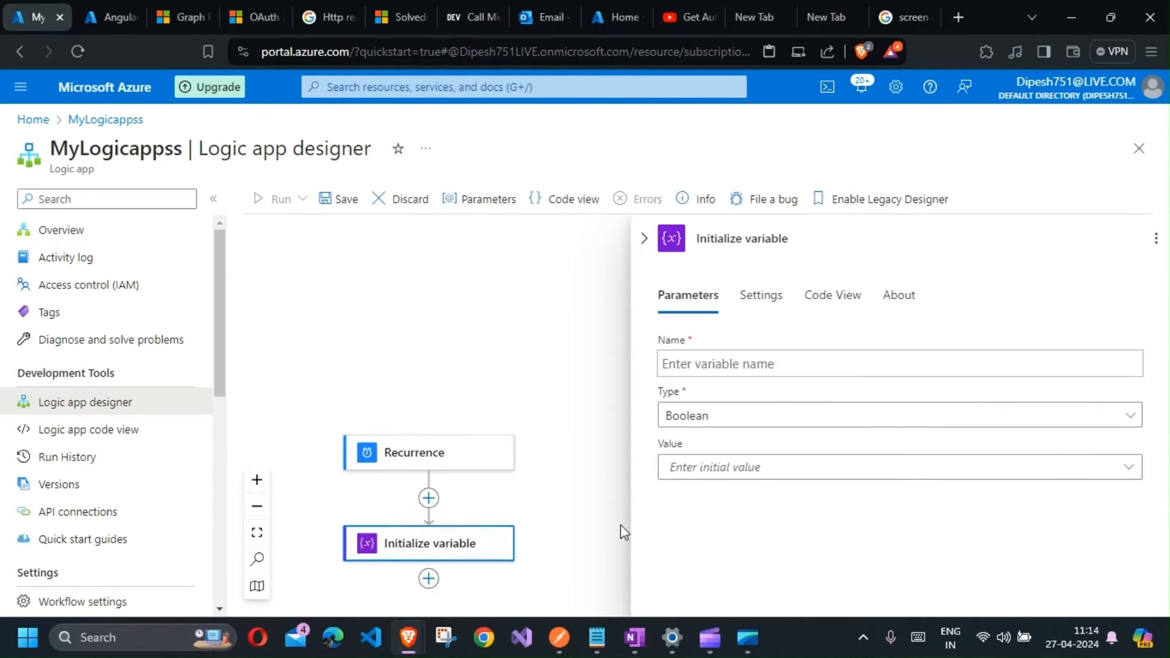
Step: Add a second Initialize variable action below the first one
click(429, 490)
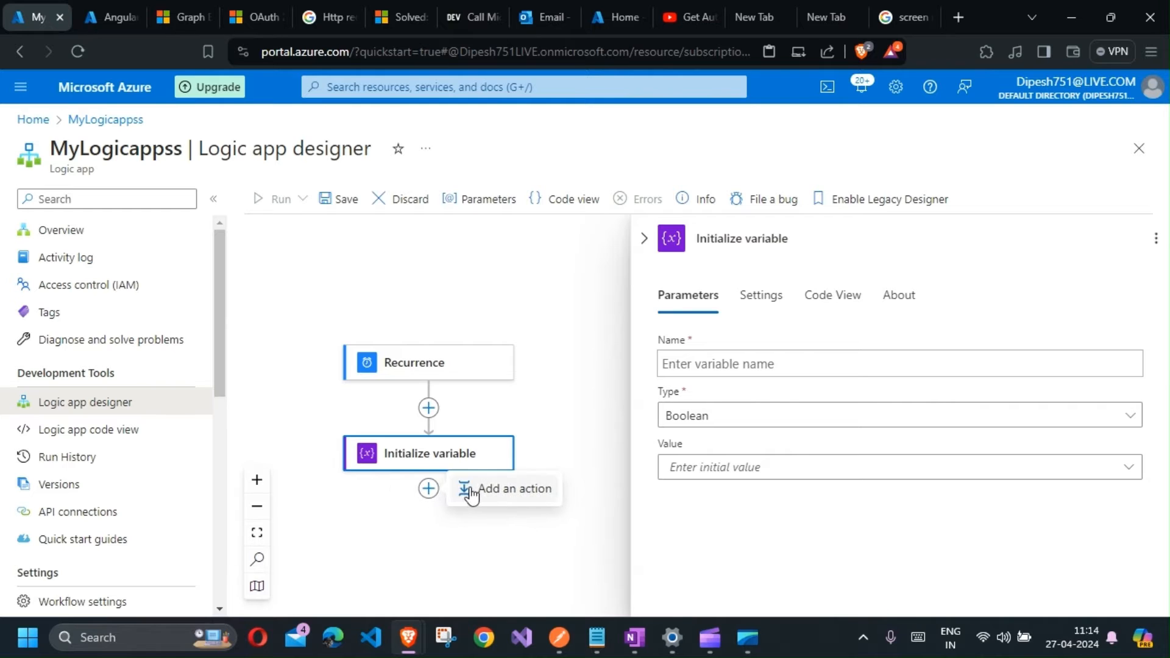
click(472, 495)
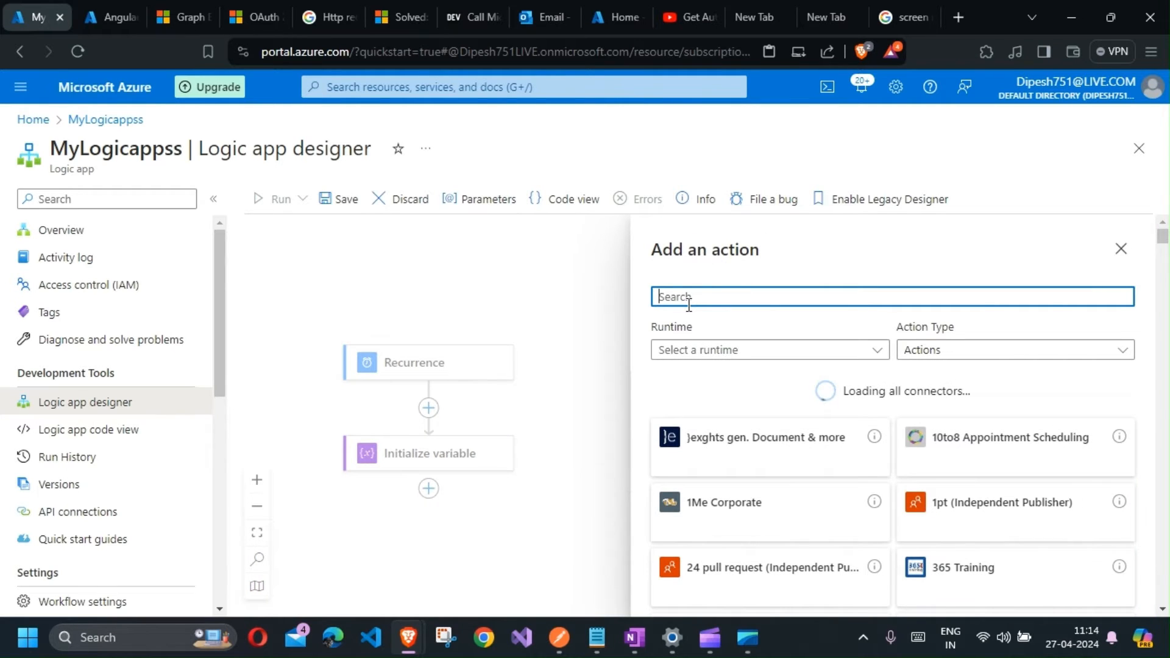
text(Initialize)
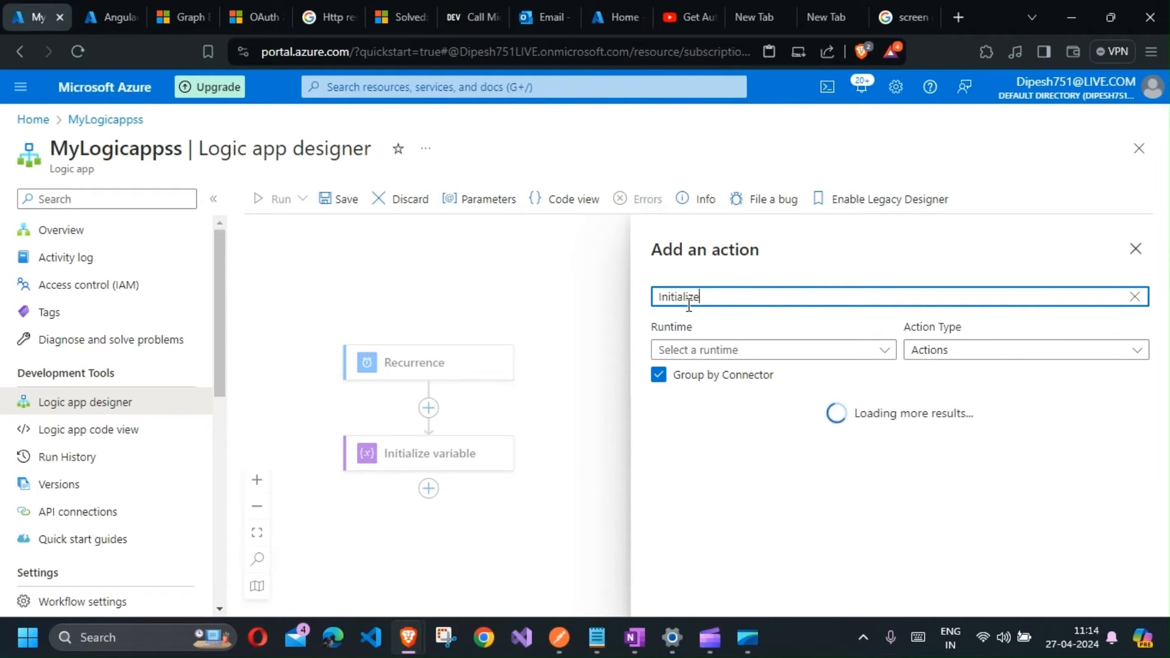
click(1068, 468)
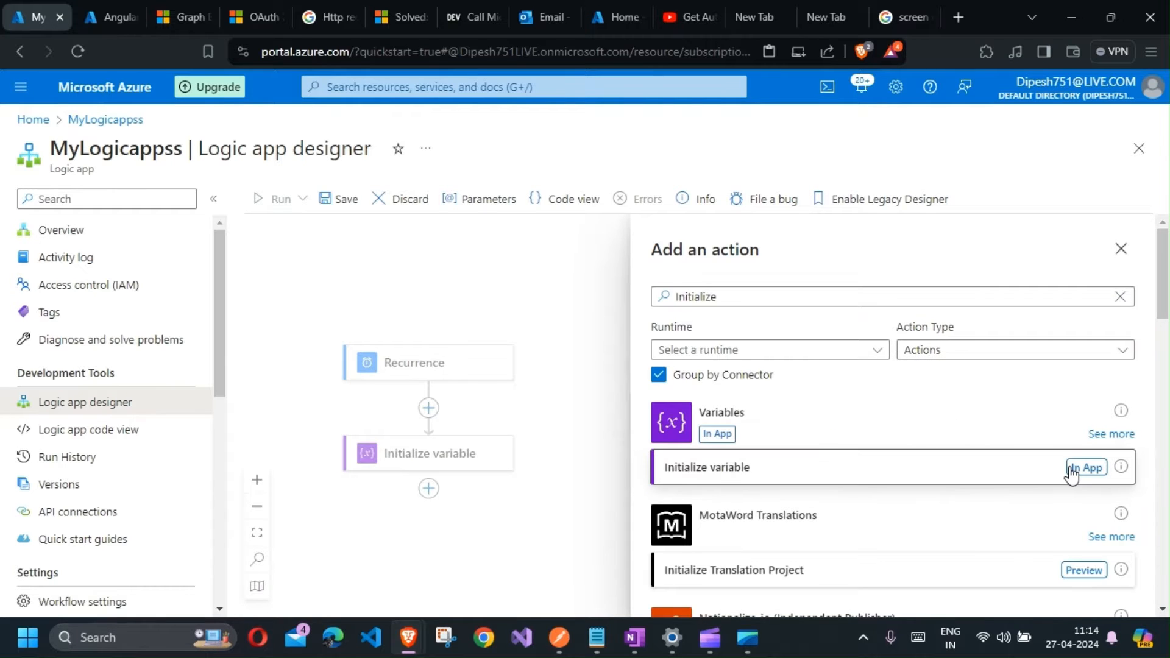
Step: Add a third Initialize variable action at the end of the workflow
click(429, 495)
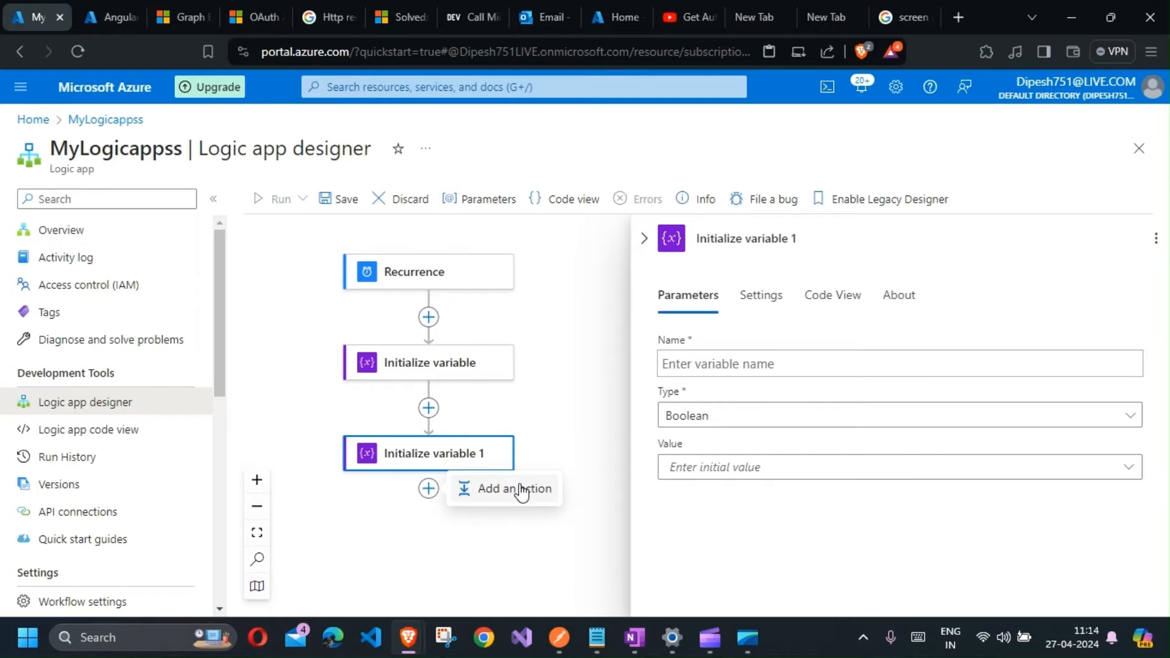
click(518, 489)
text(initialize)
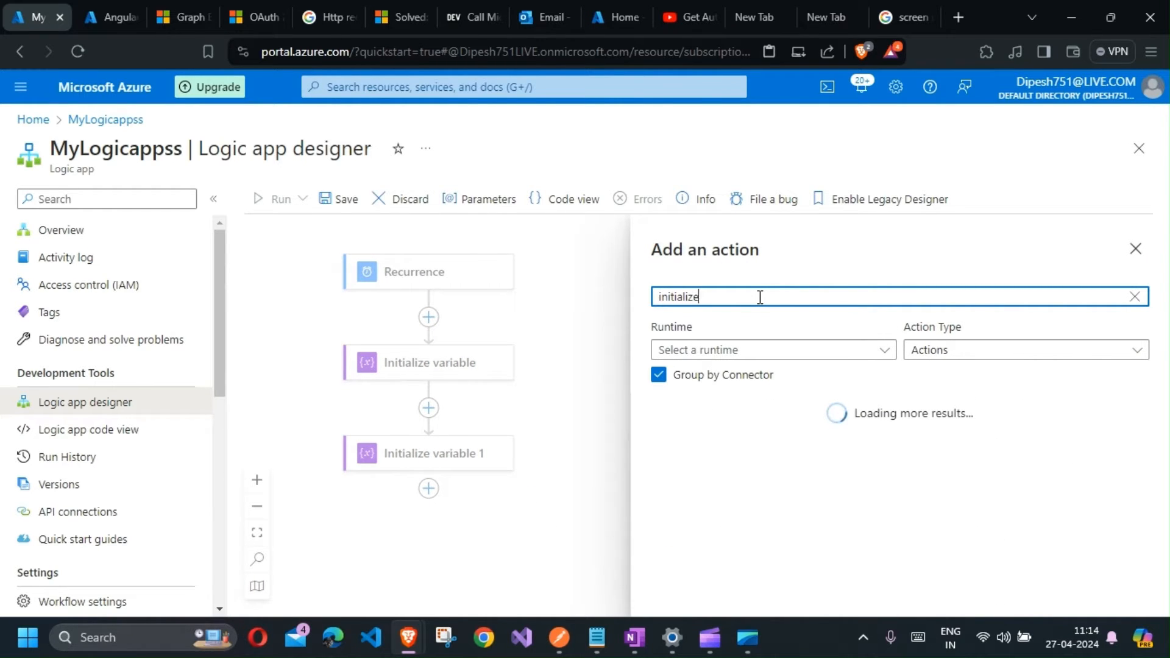
click(1079, 465)
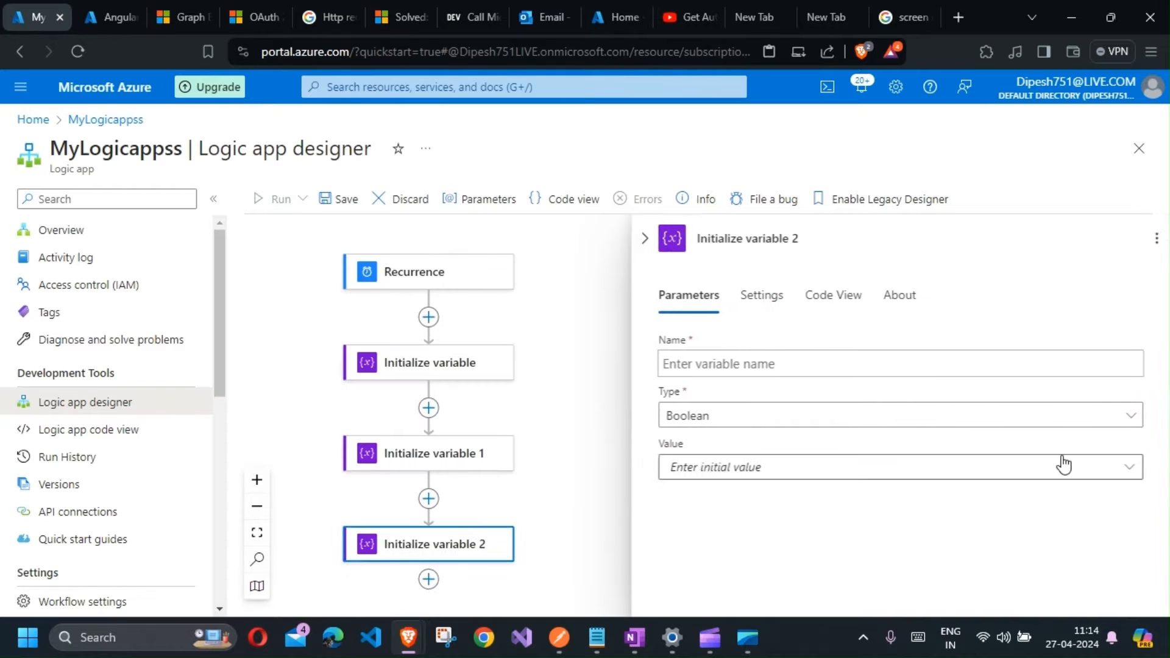
Step: Rename the first variable action AppId, name its variable appId and choose its type
scroll(431, 486, down, 2)
scroll(431, 313, up, 1)
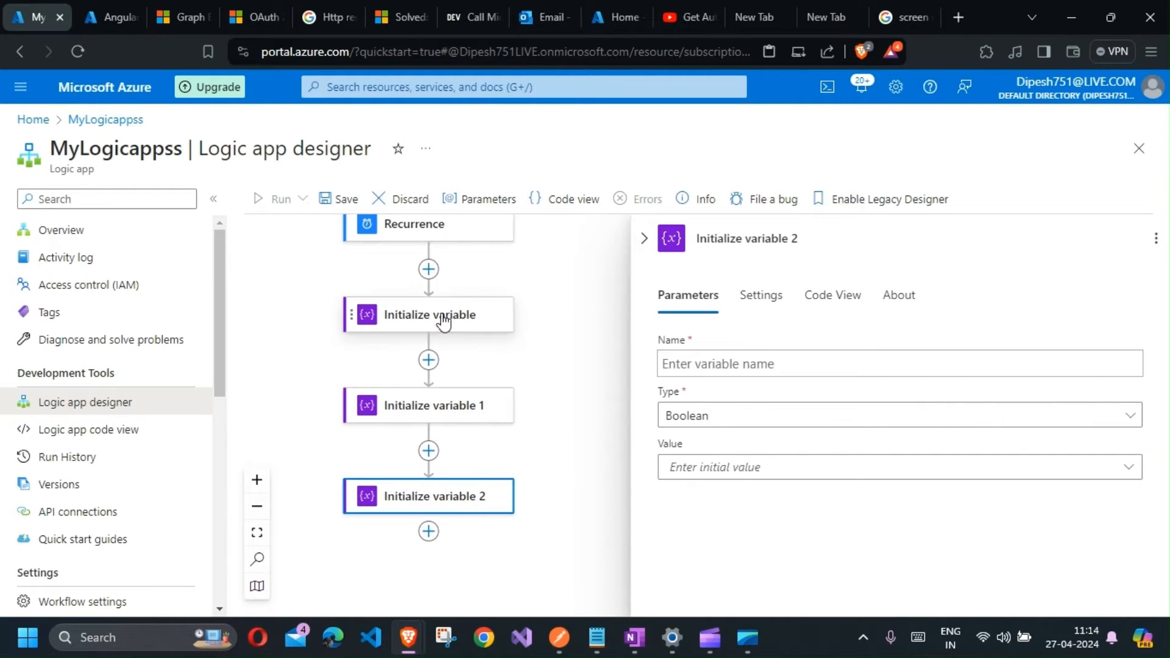
click(444, 321)
click(752, 239)
triple_click(752, 239)
text(Ap)
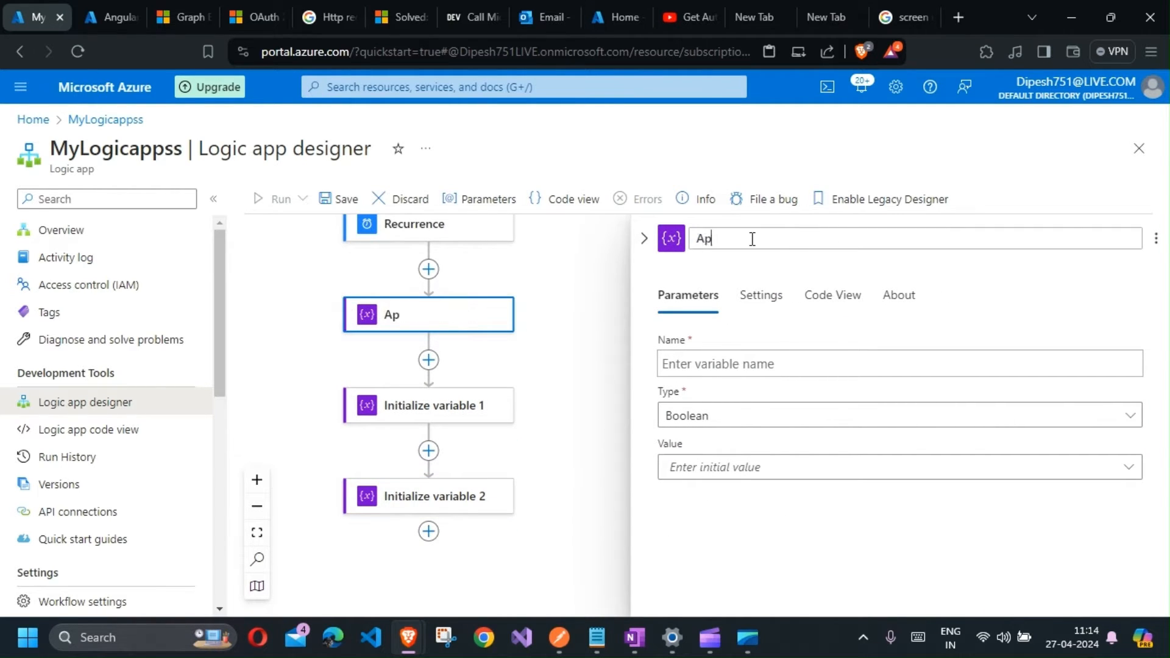
text(pId)
click(740, 366)
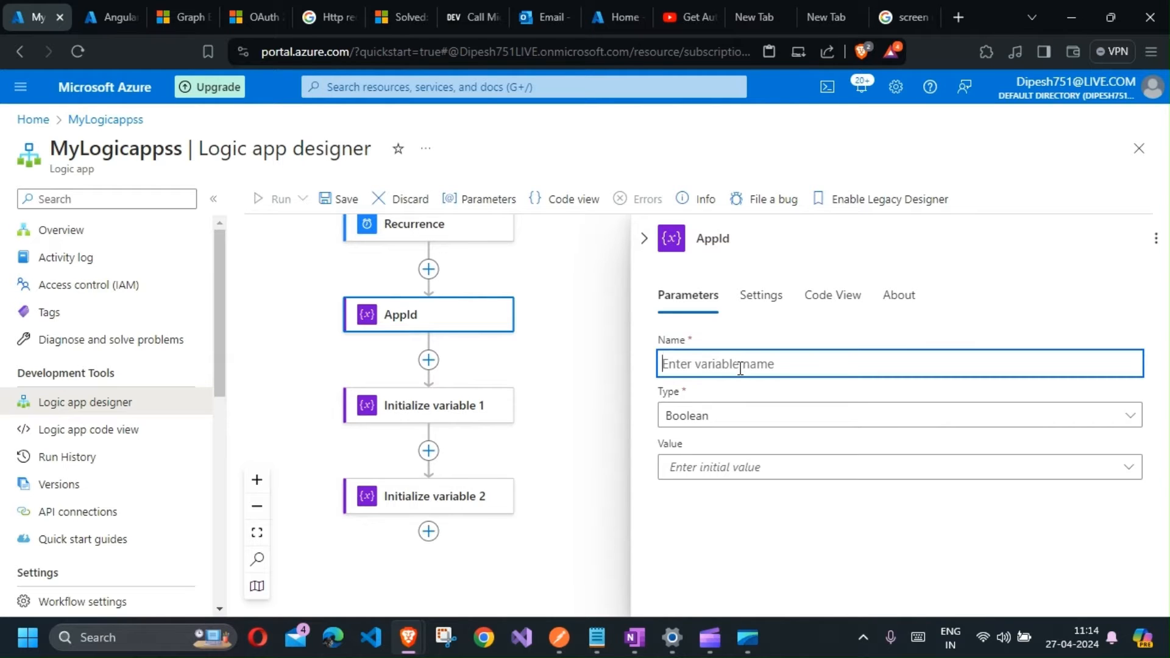
text(appId)
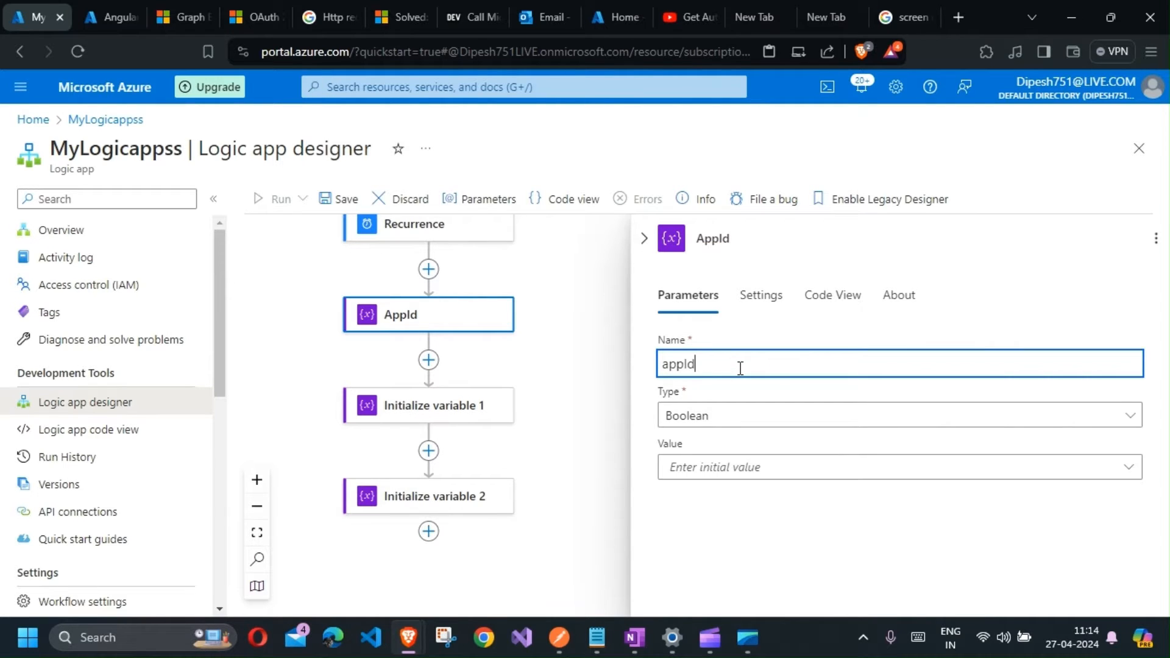
click(745, 417)
click(730, 319)
Step: Rename the second variable action DisplayName, name its variable DisplayName and set its type to String
click(444, 415)
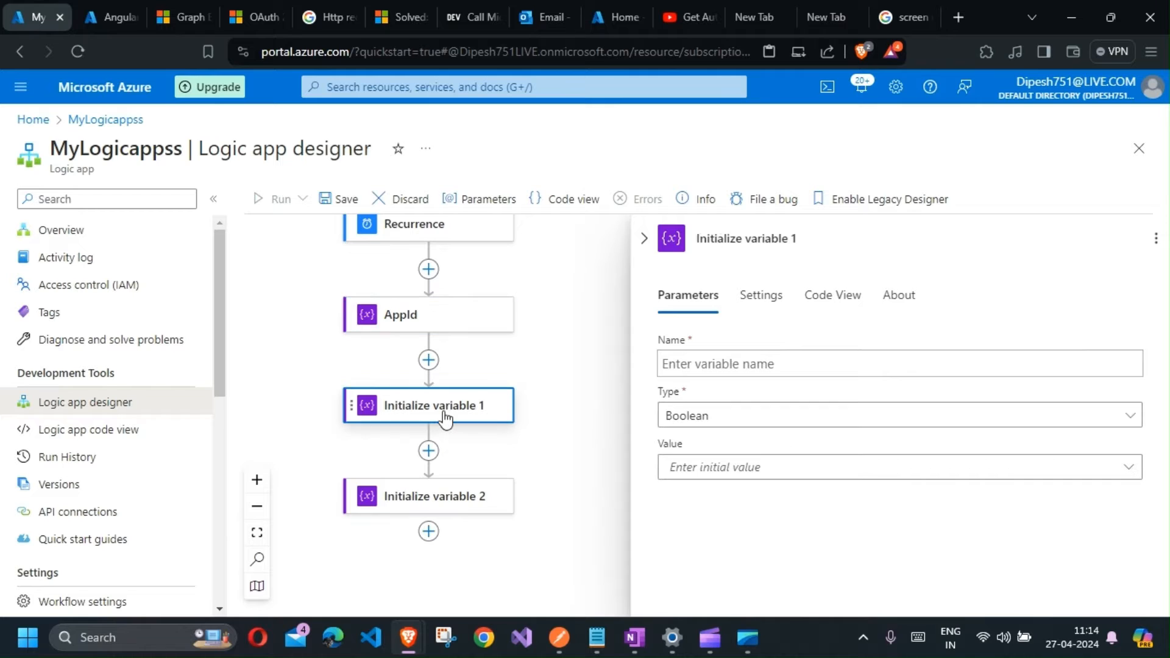
triple_click(754, 239)
text(DisplayName)
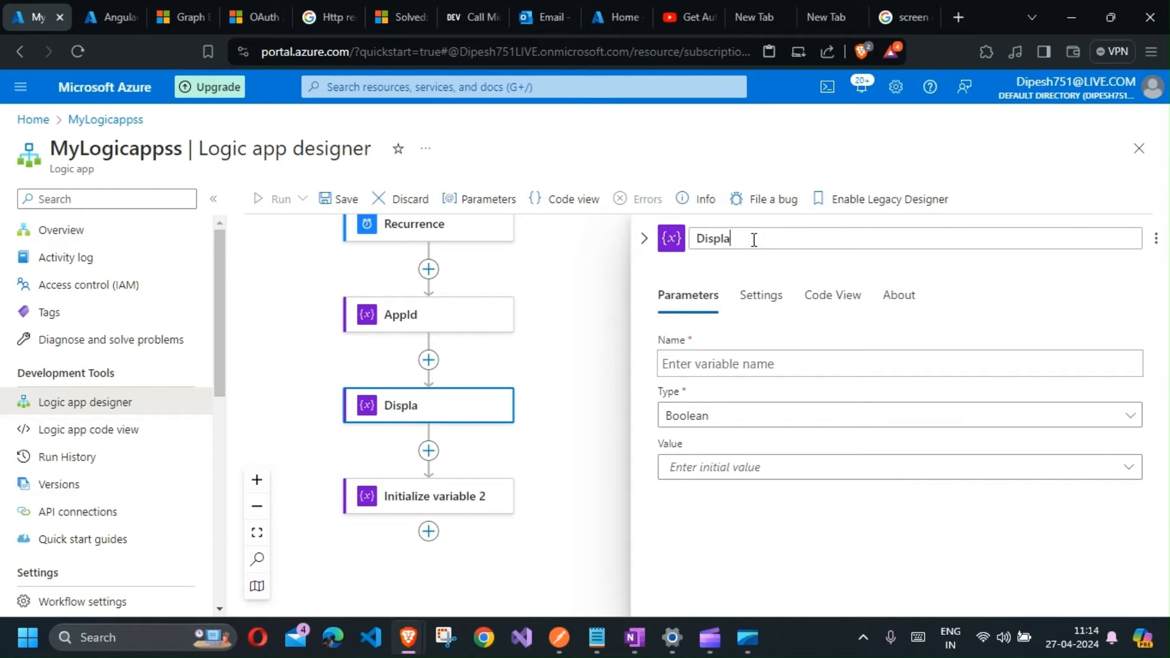
click(732, 364)
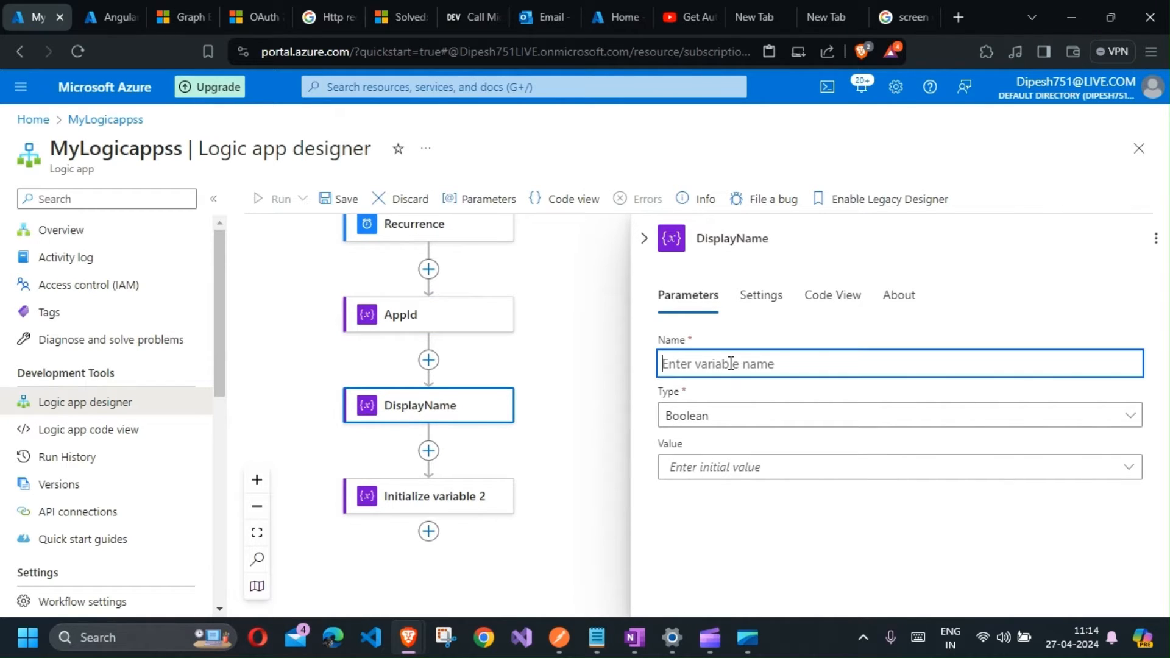
text(DisplayName)
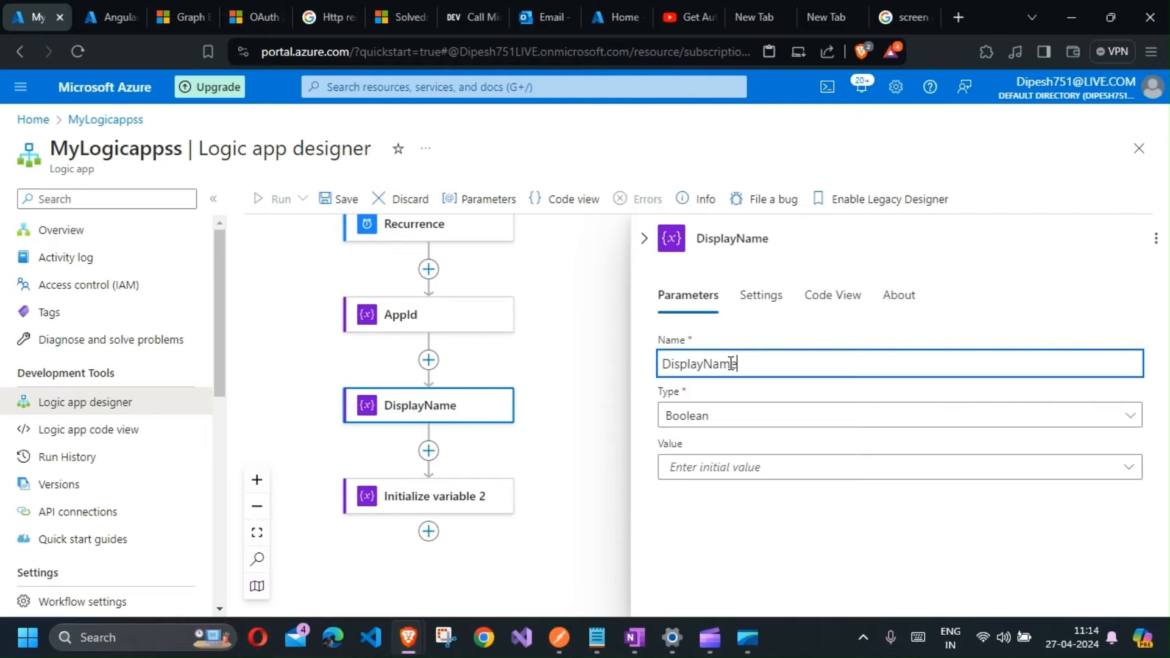
click(734, 415)
click(729, 335)
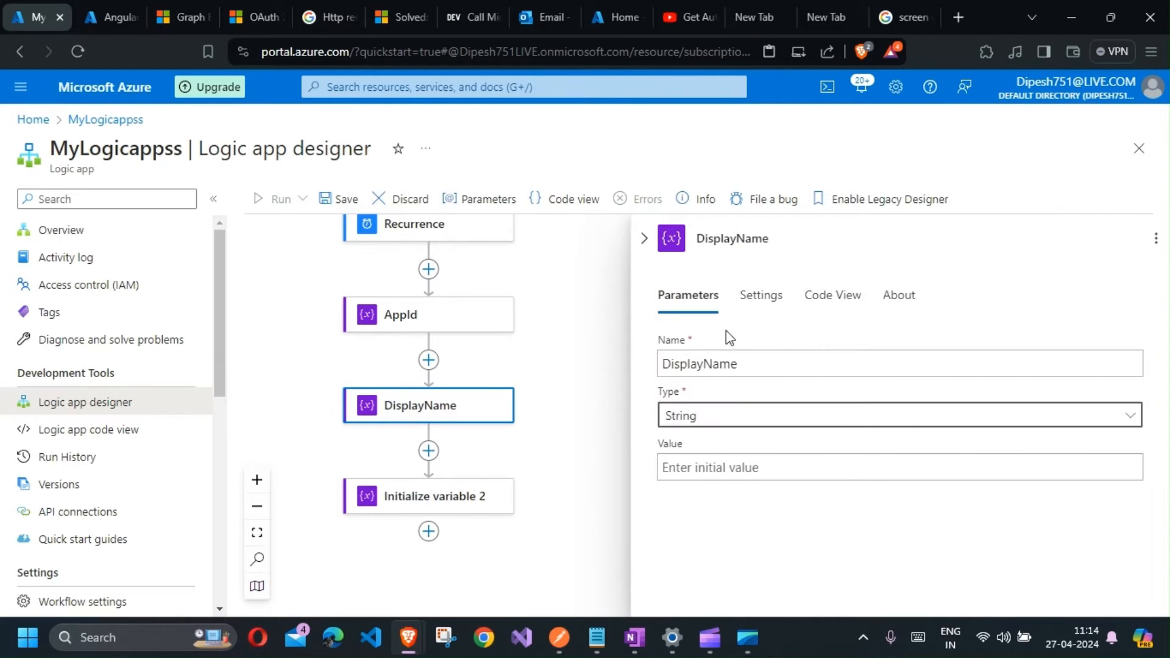
Step: Rename the third variable action passwordCredentials, name its variable passwordCredentials and set its type to Array
click(465, 496)
click(710, 241)
text(pas)
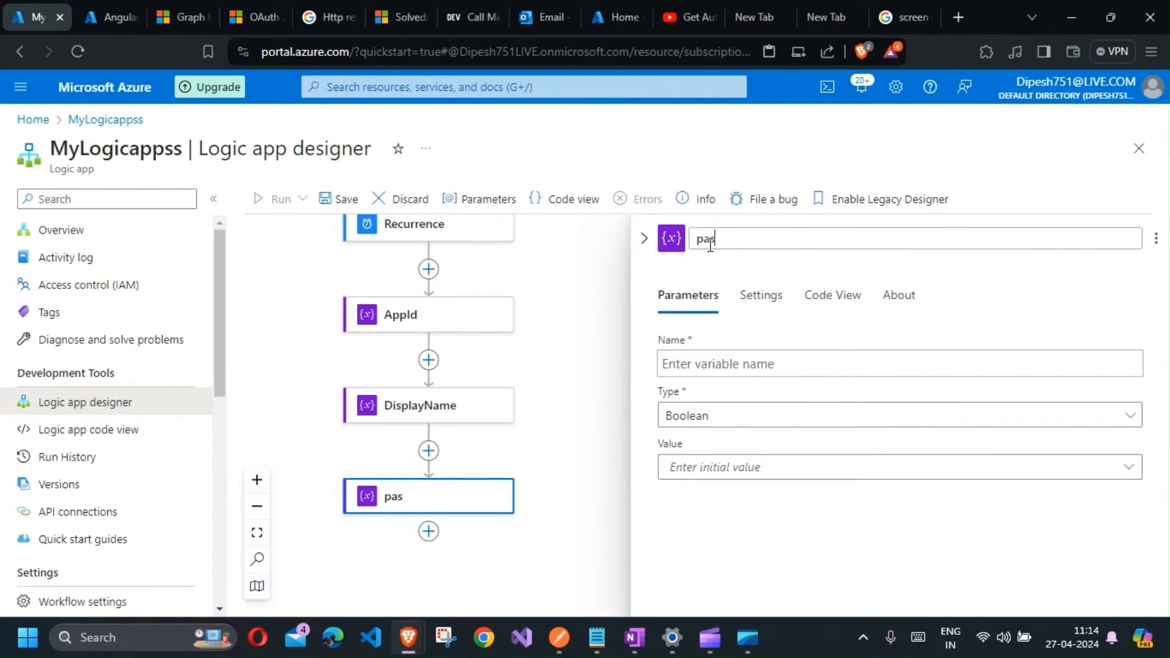
text(swordCredentials)
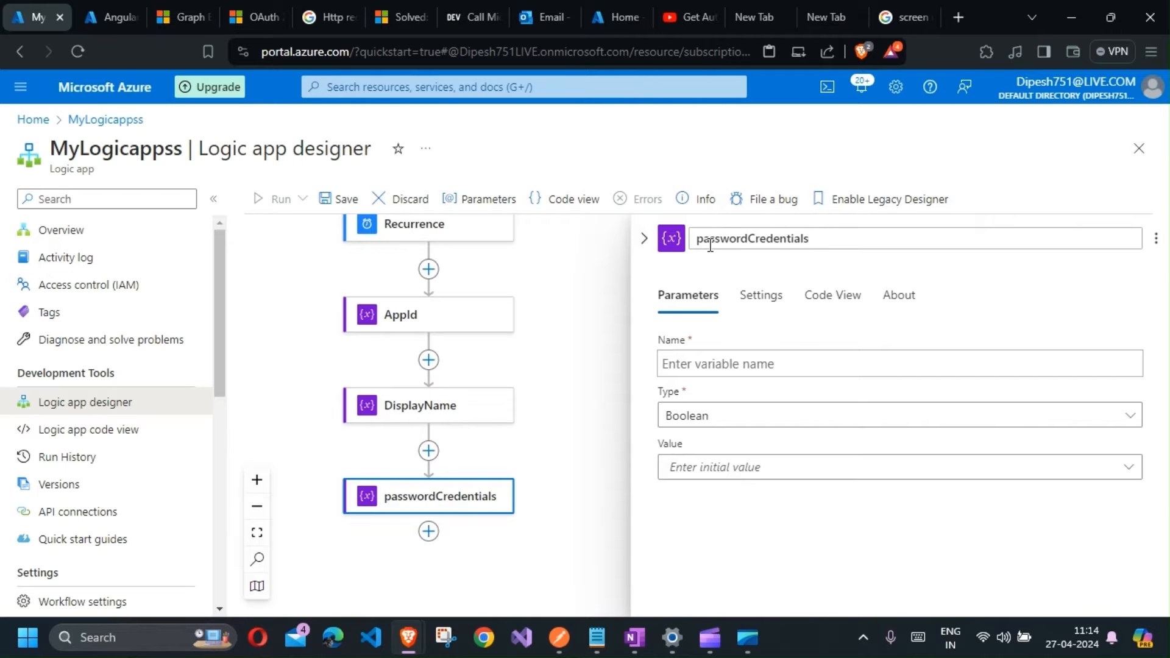
key(ctrl+a)
key(ctrl+c)
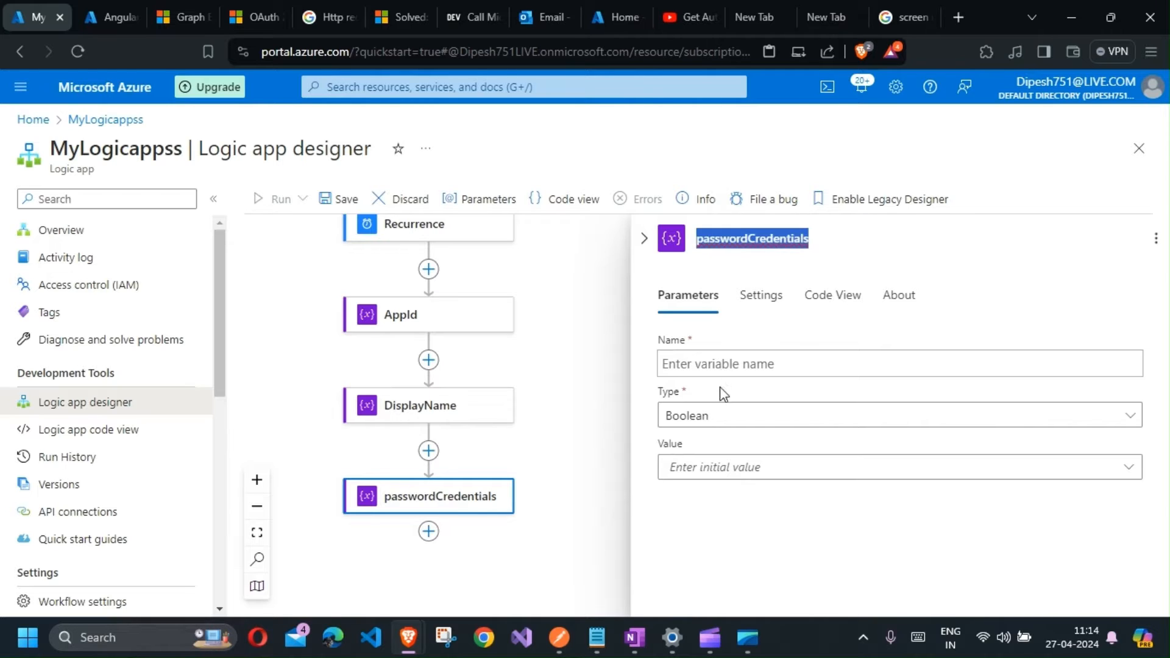
click(716, 366)
key(ctrl+v)
click(724, 421)
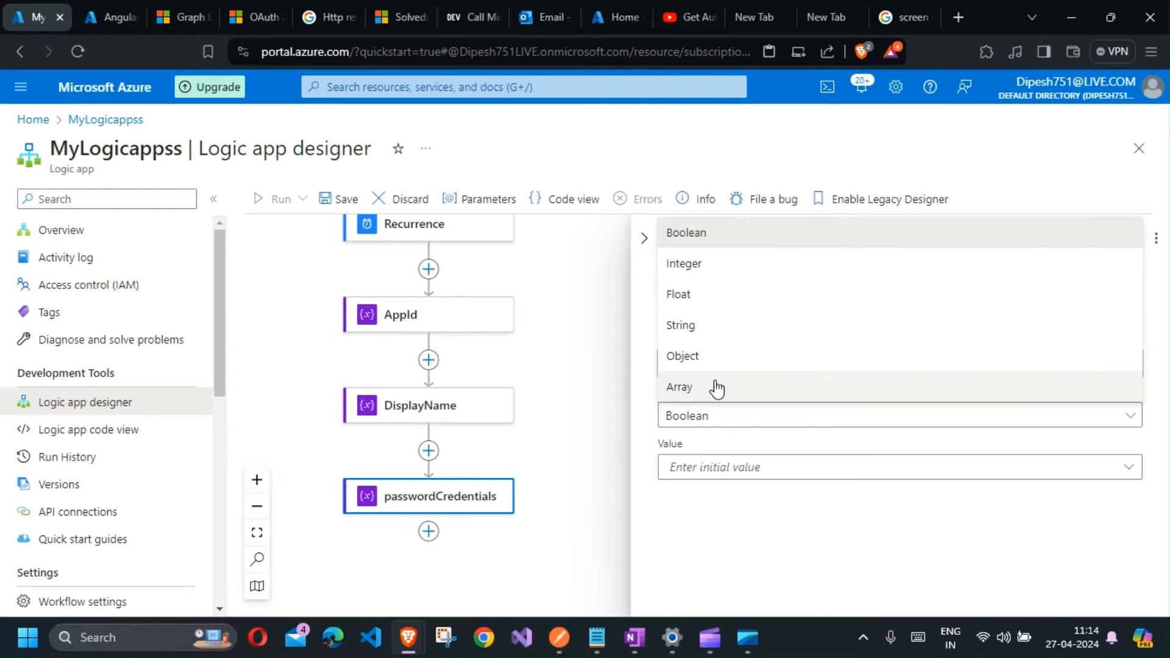
click(718, 386)
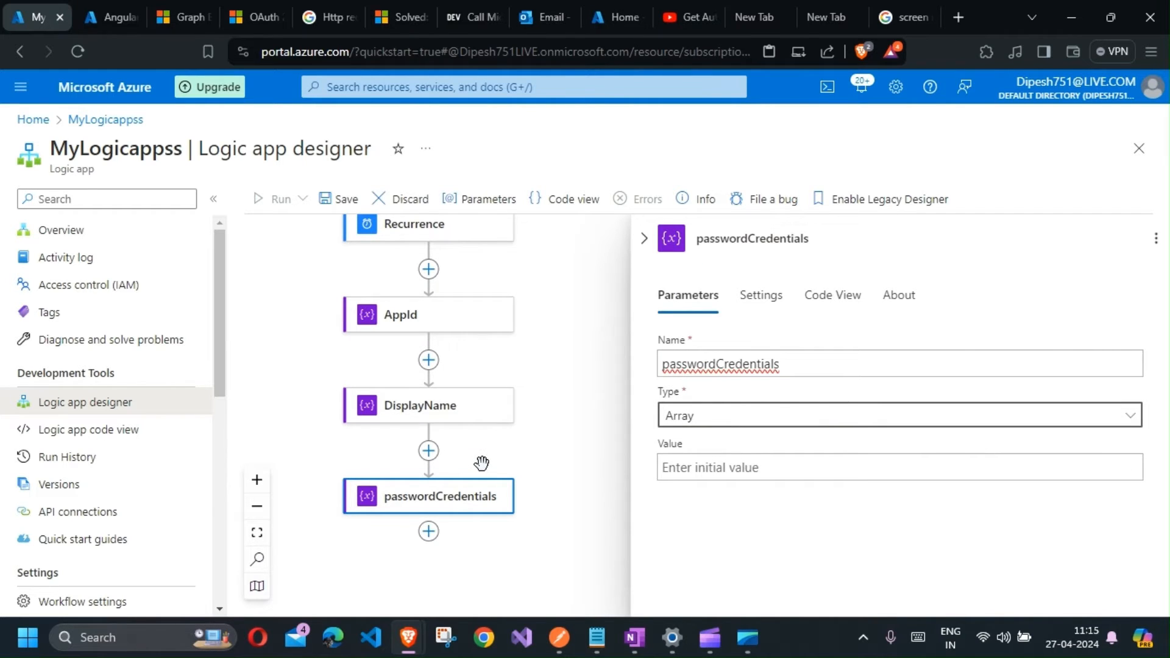
Step: Switch to Postman, get a new OAuth 2.0 access token and resend the Graph applications request
click(559, 637)
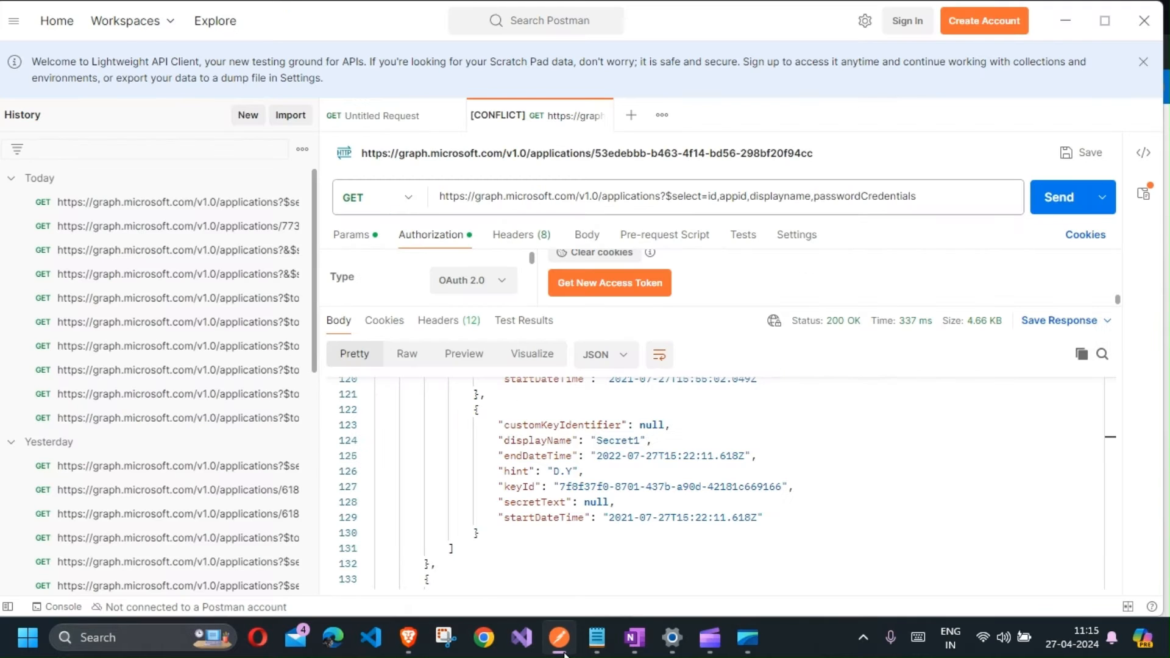
click(577, 286)
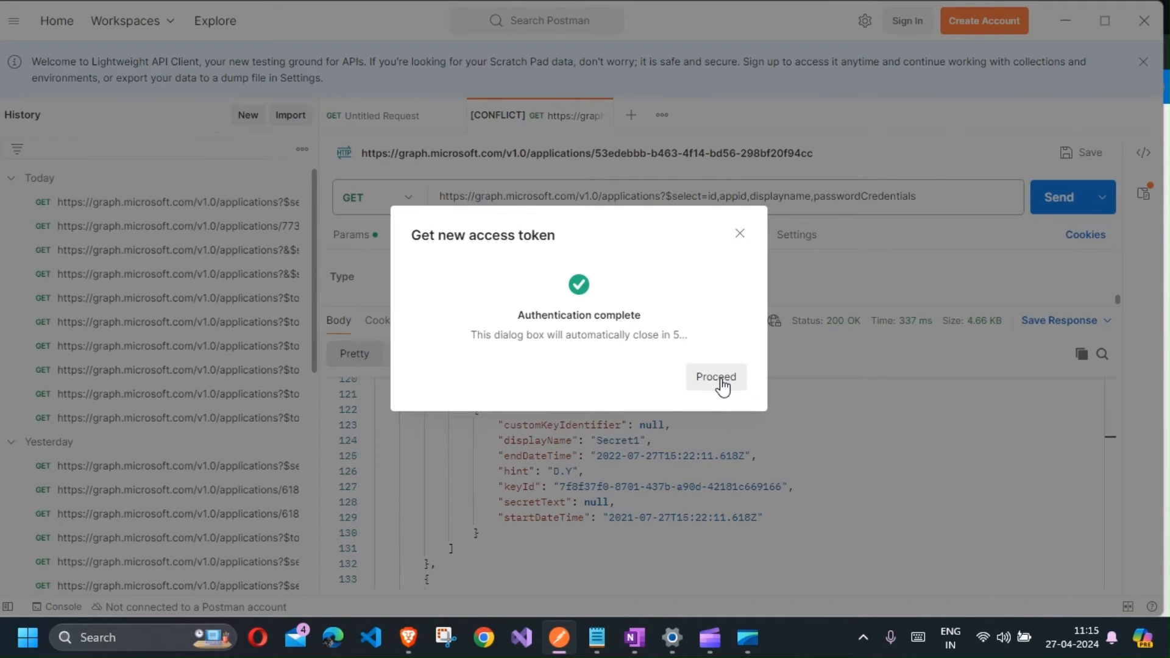
click(716, 377)
click(856, 192)
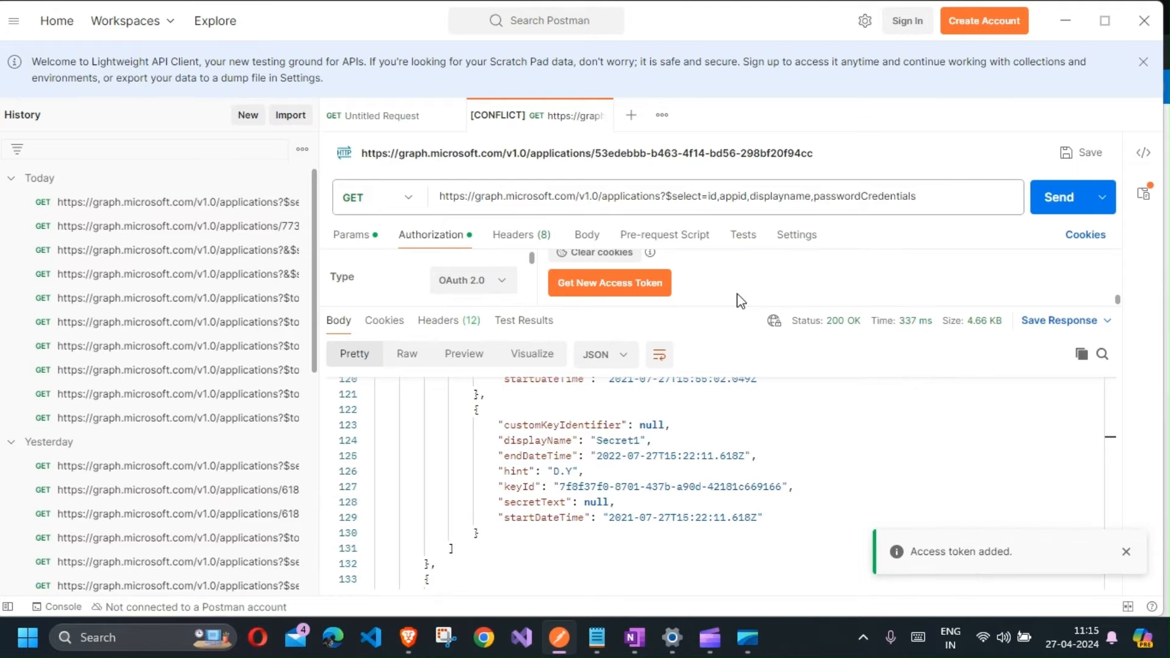
click(553, 201)
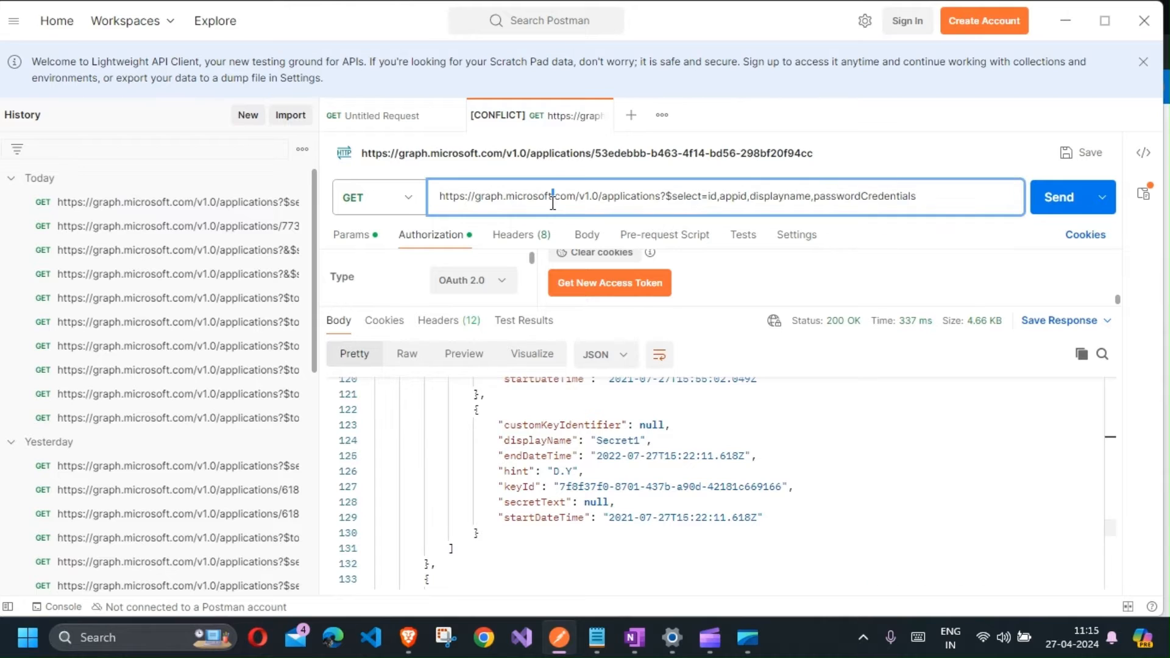
key(ctrl+a)
click(1049, 207)
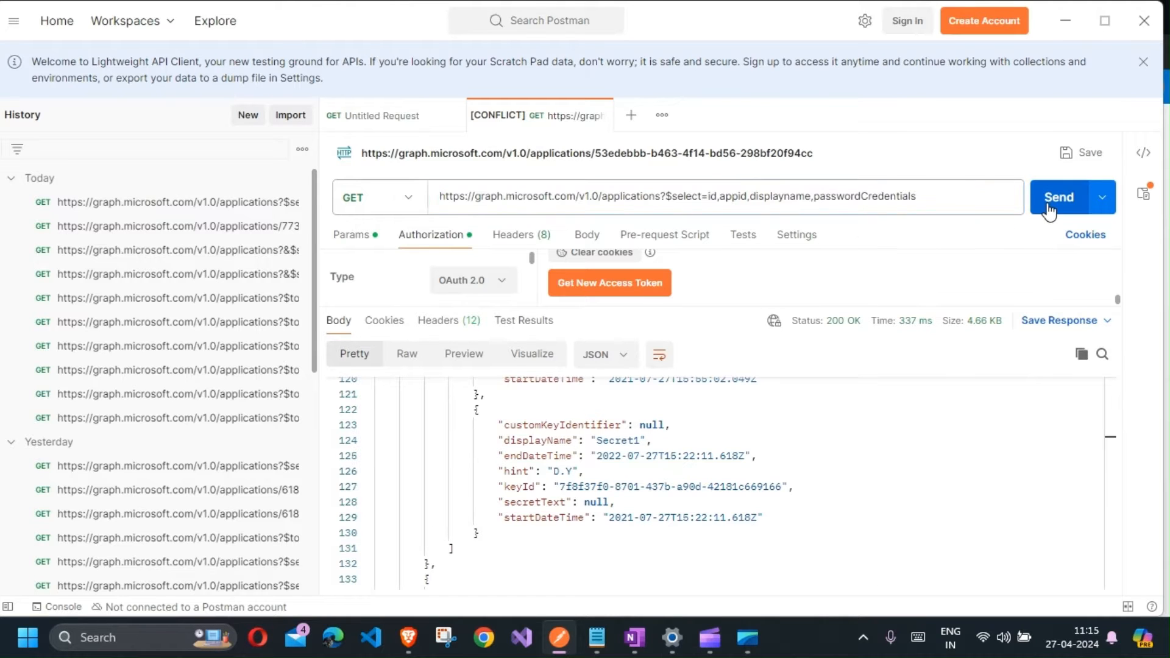
Step: Examine the response's appId, displayName, passwordCredentials and endDateTime properties for the first application
scroll(744, 475, up, 20)
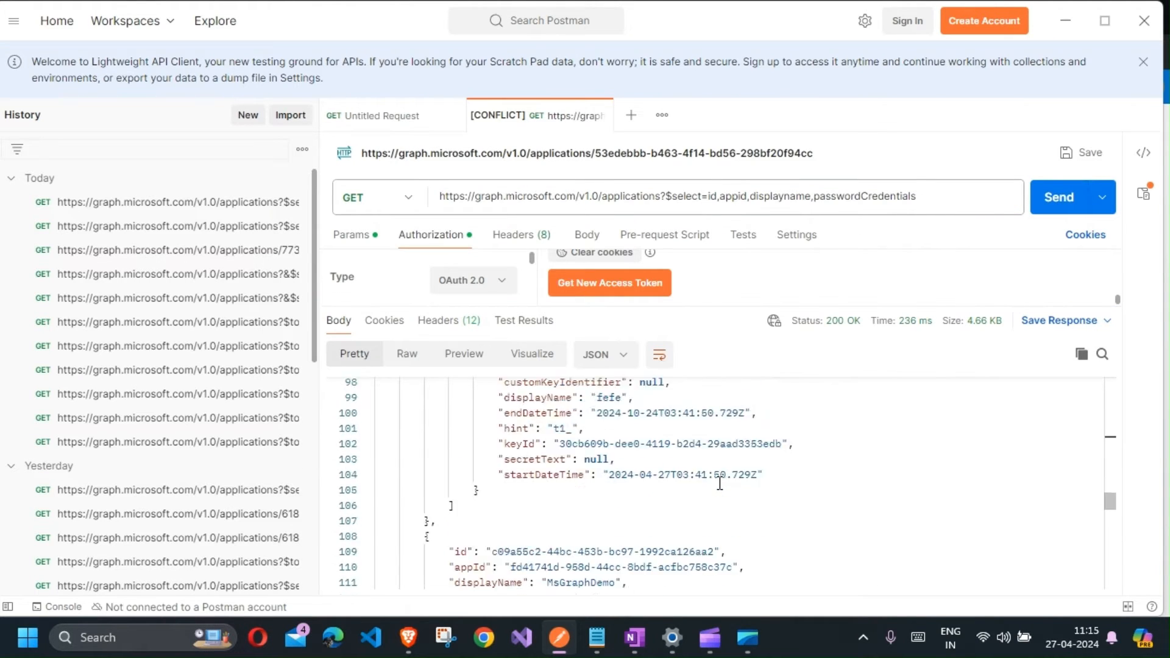
scroll(720, 483, down, 3)
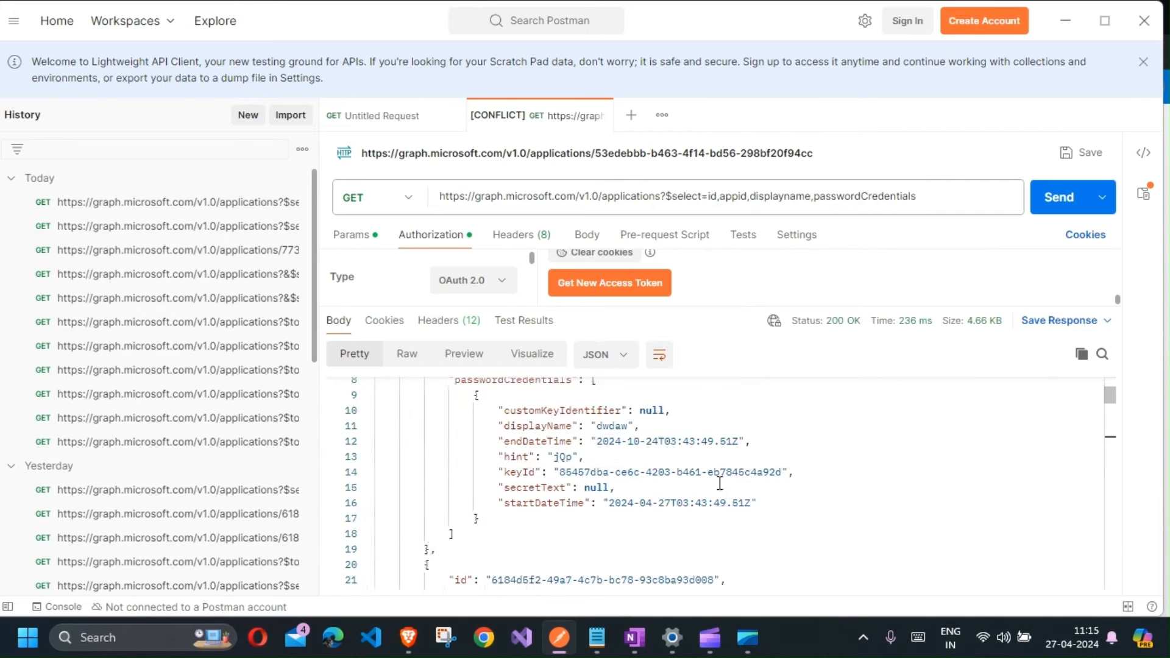
scroll(719, 483, up, 2)
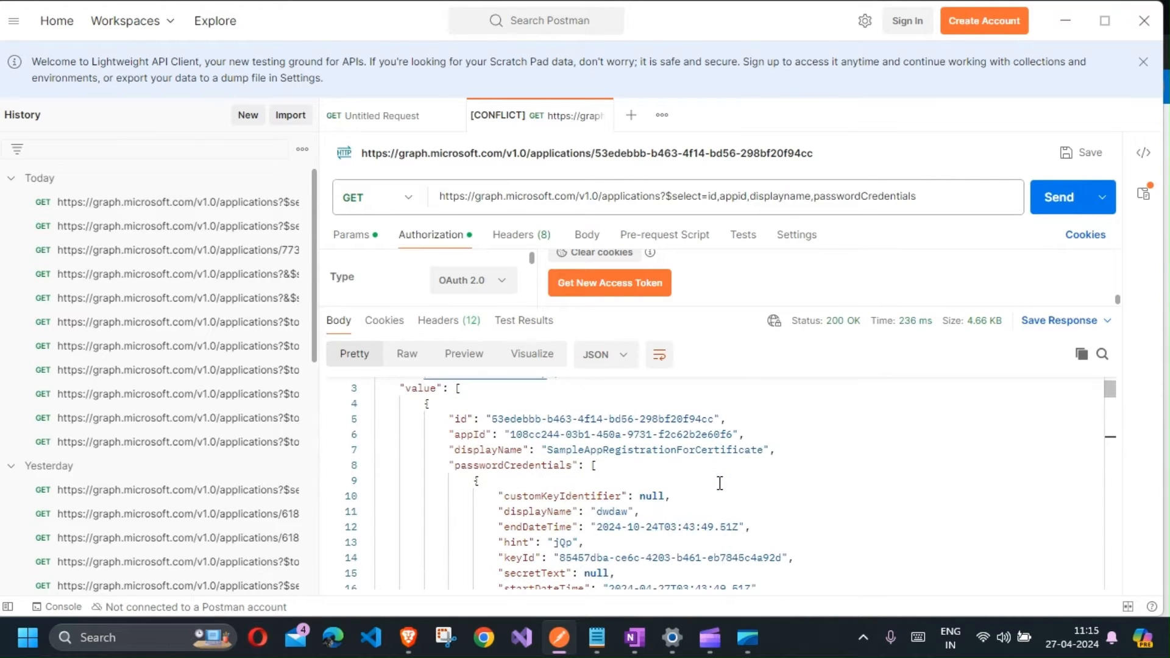
triple_click(728, 195)
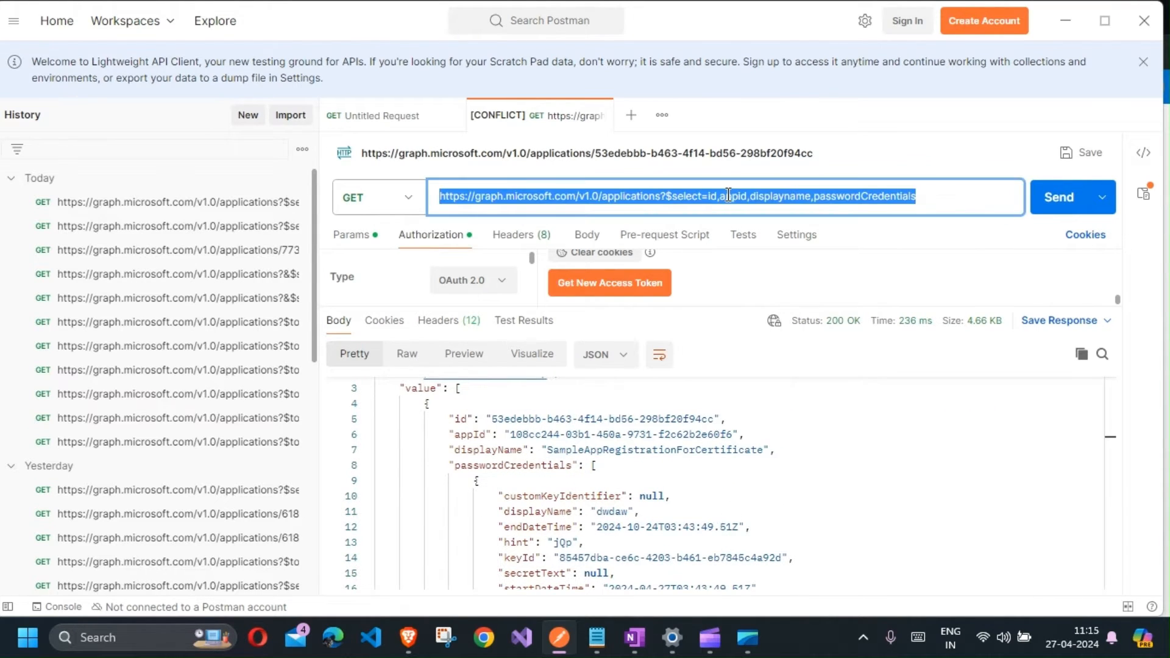
double_click(790, 193)
click(893, 195)
scroll(572, 478, down, 1)
scroll(571, 478, up, 1)
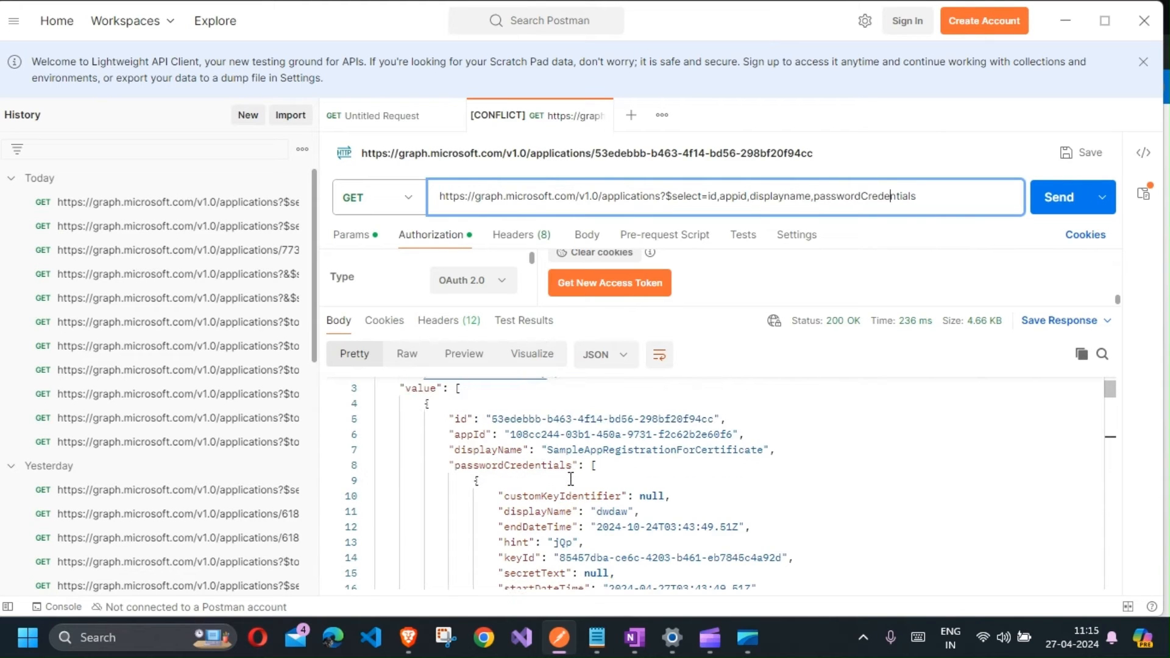
scroll(571, 479, down, 1)
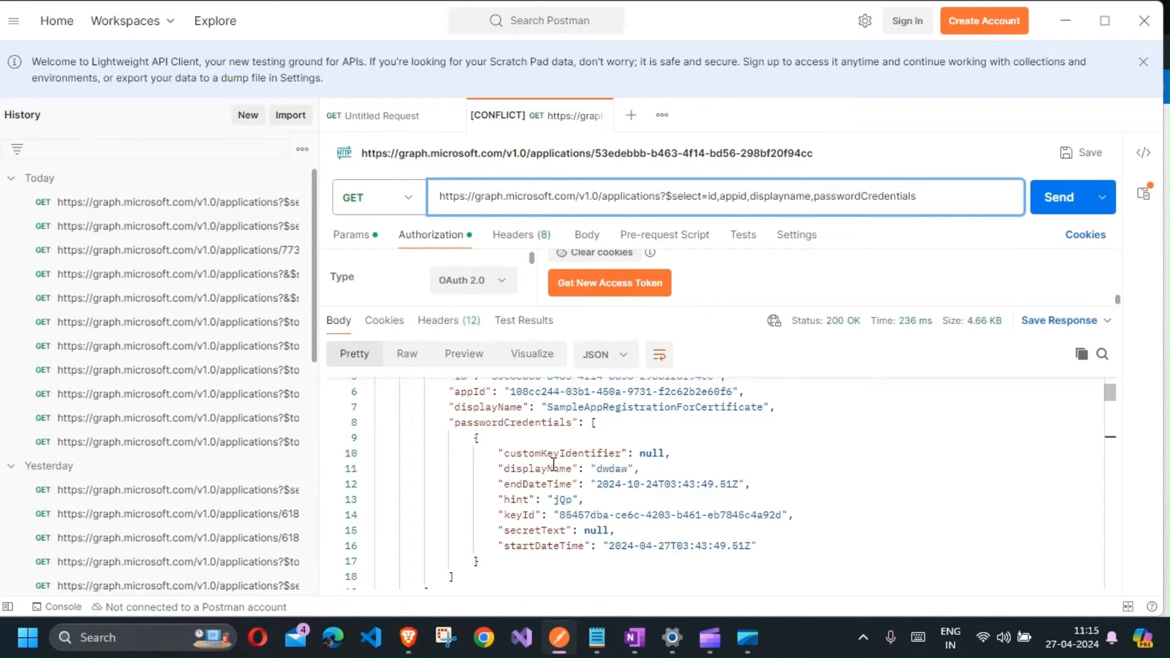
click(544, 392)
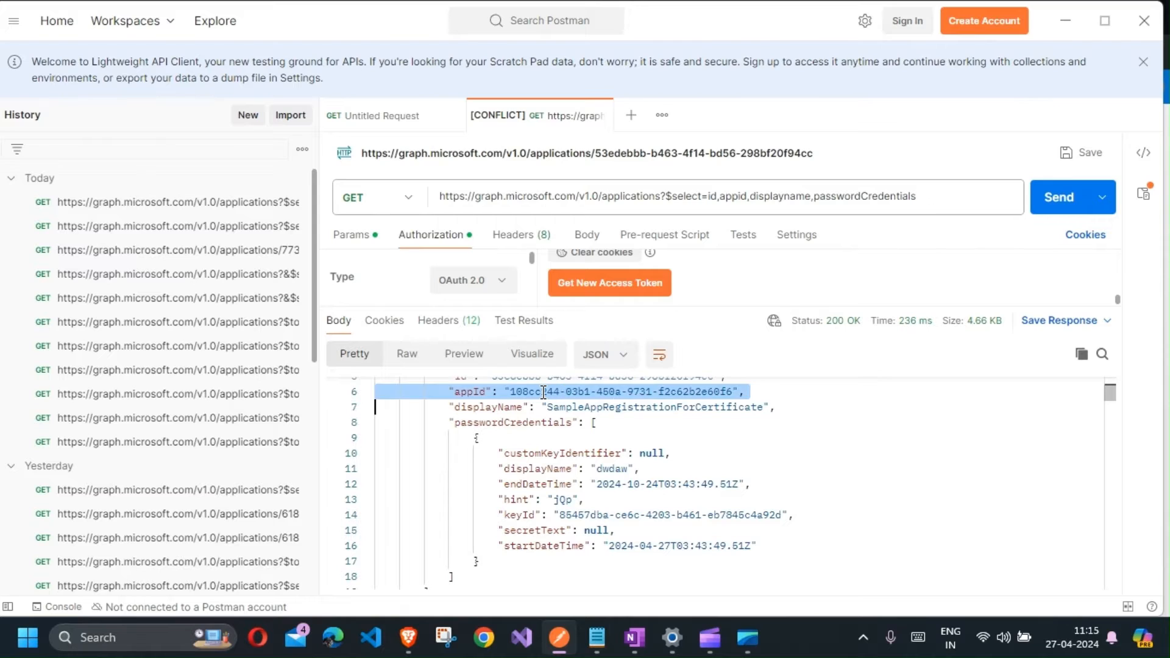
click(544, 392)
double_click(609, 405)
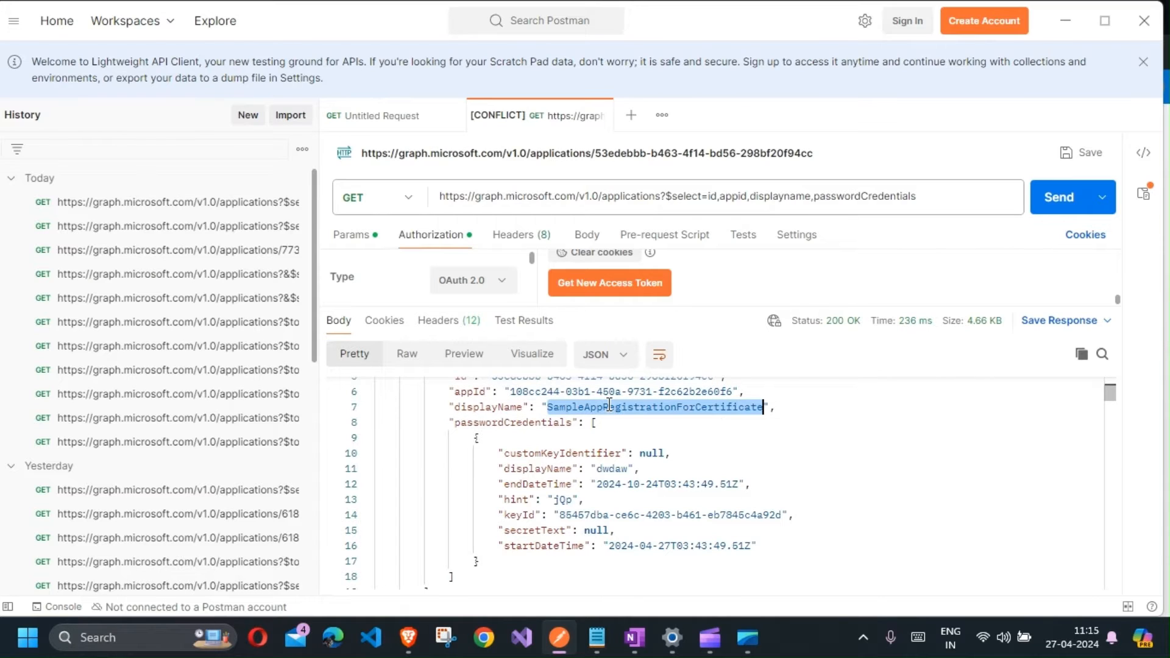
double_click(525, 421)
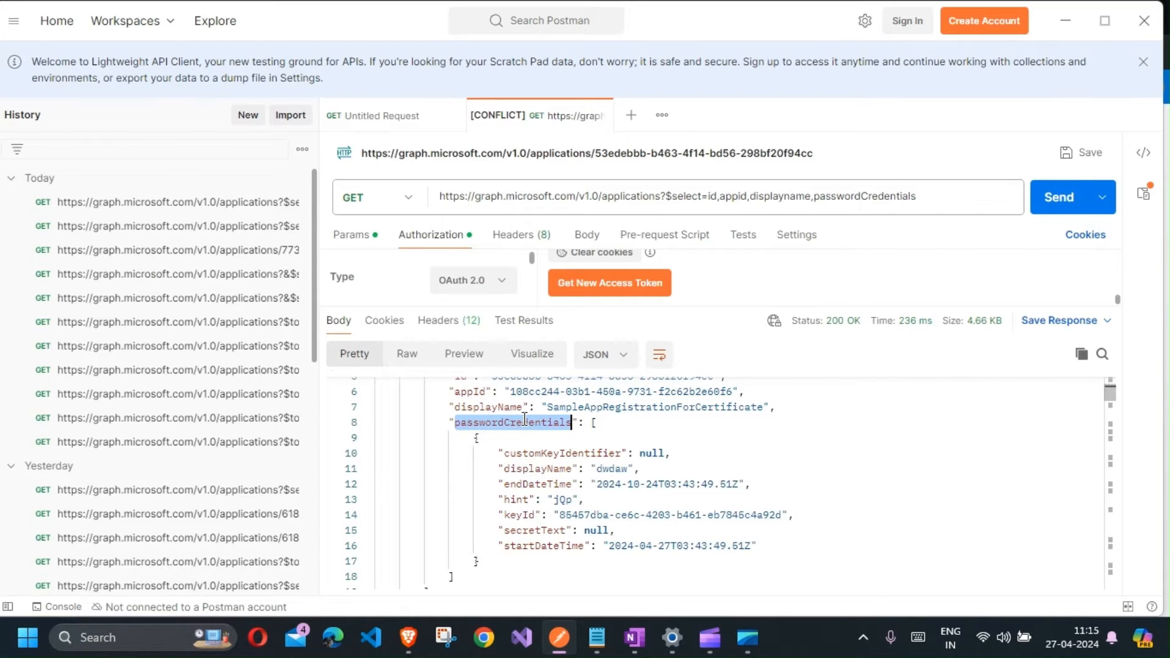
double_click(537, 469)
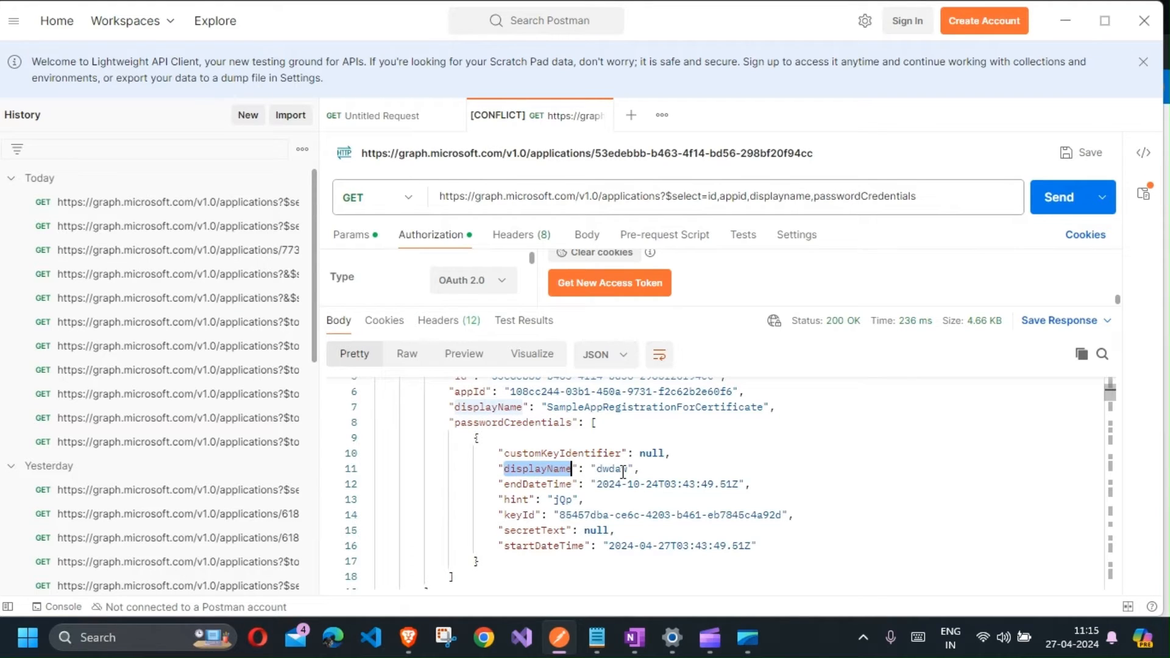
double_click(549, 484)
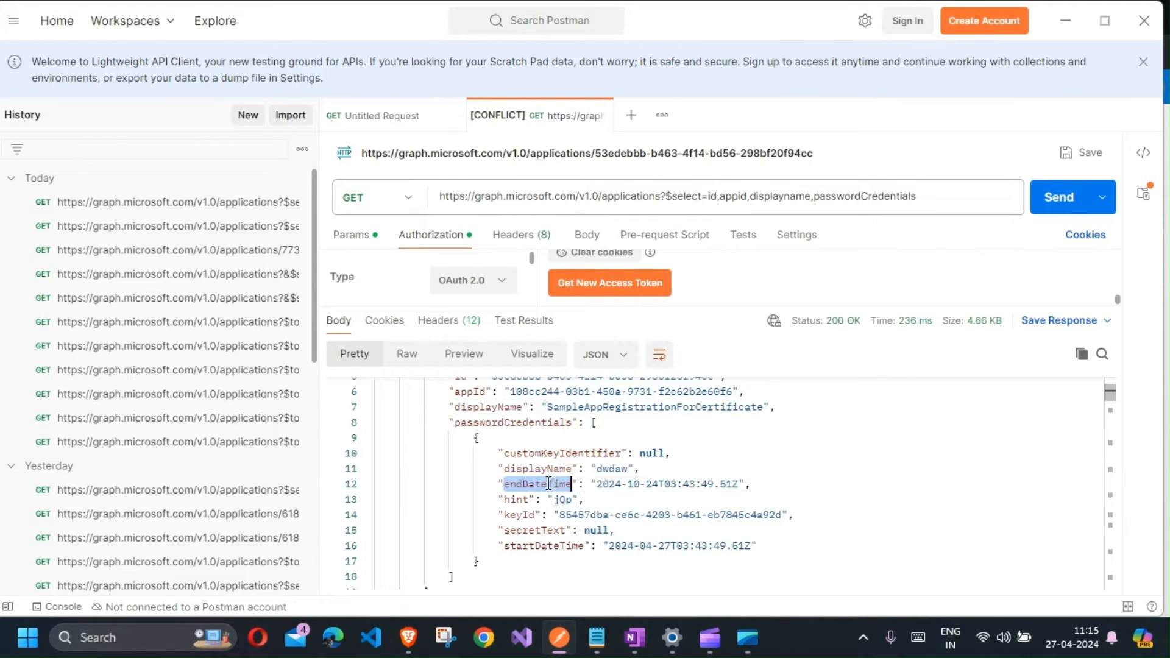
click(606, 484)
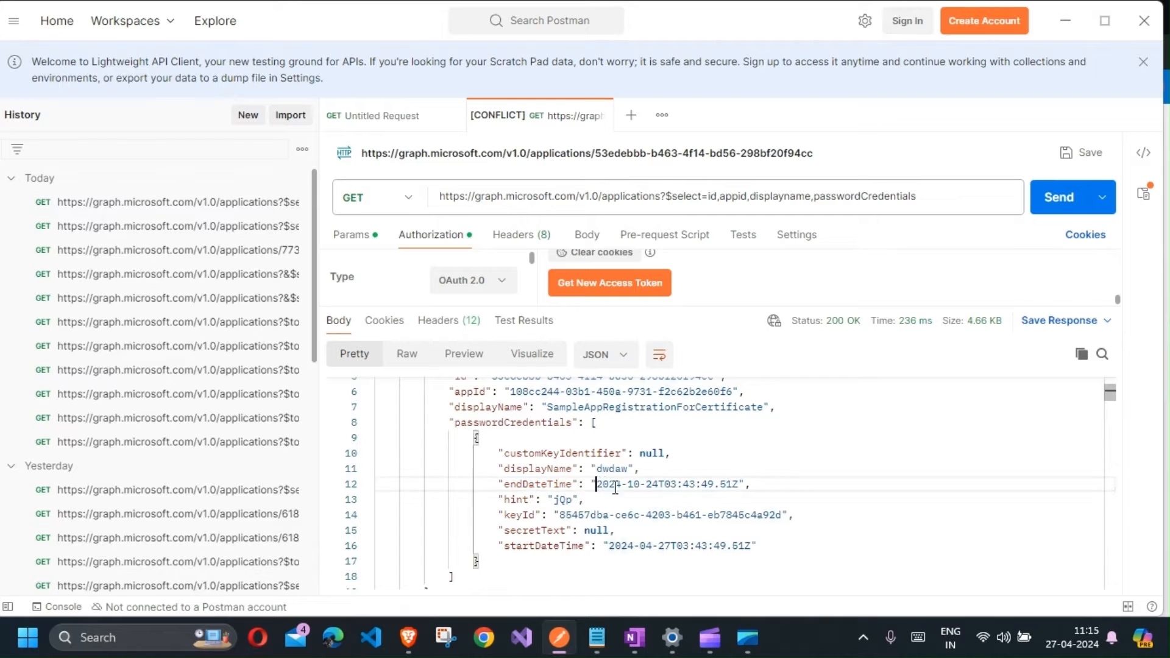
double_click(739, 484)
drag(740, 484, 597, 484)
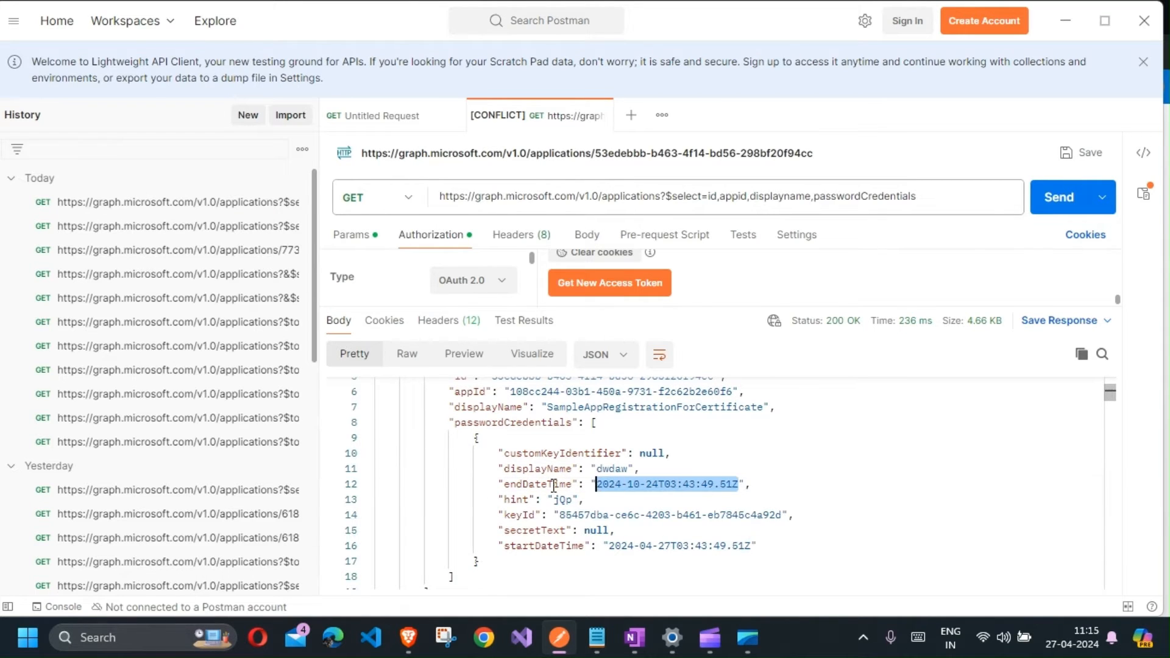
double_click(533, 485)
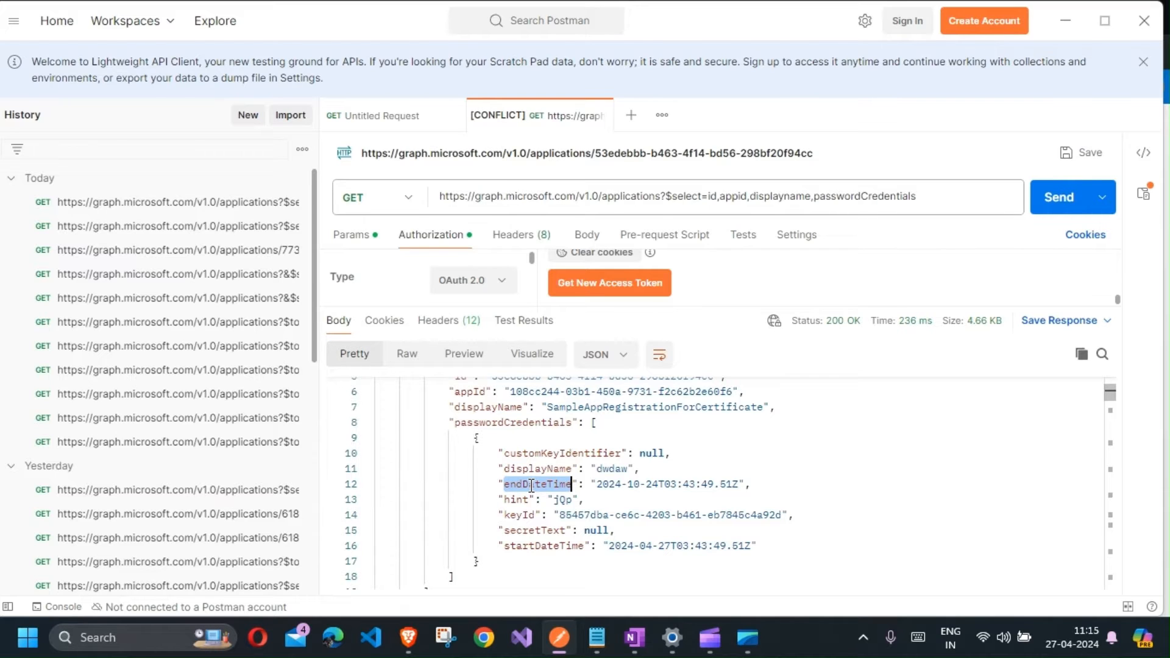
click(1065, 20)
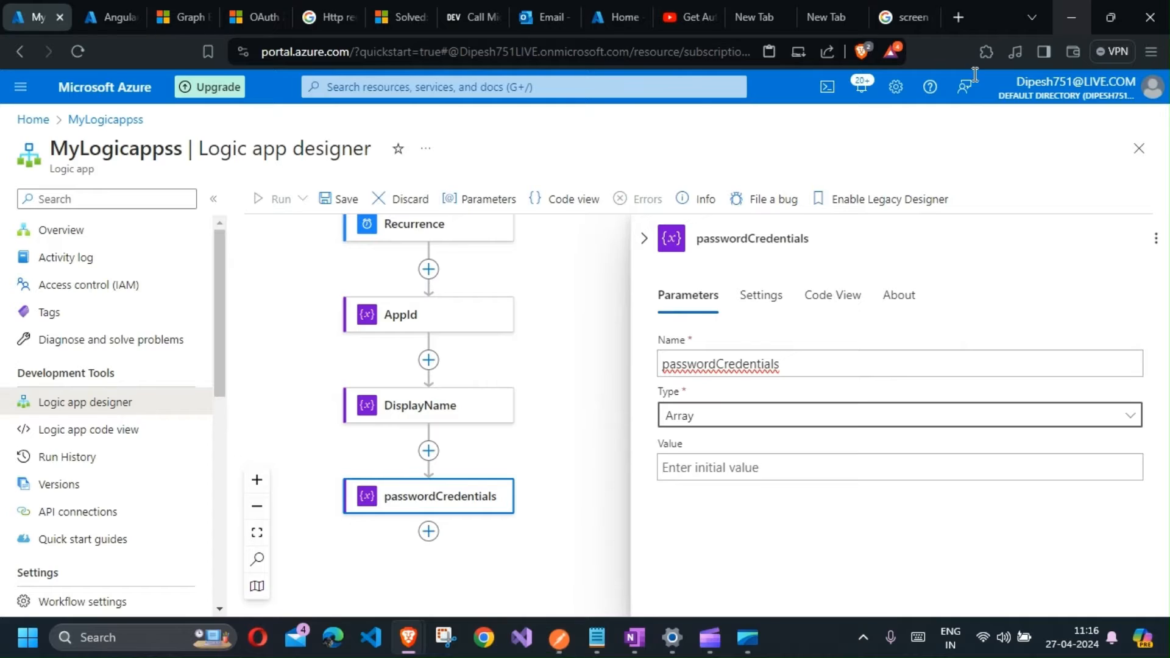
Step: Compare the passwordCredentials variable name with the matching property in the Postman response, then close the action panel
click(707, 368)
key(alt+Tab)
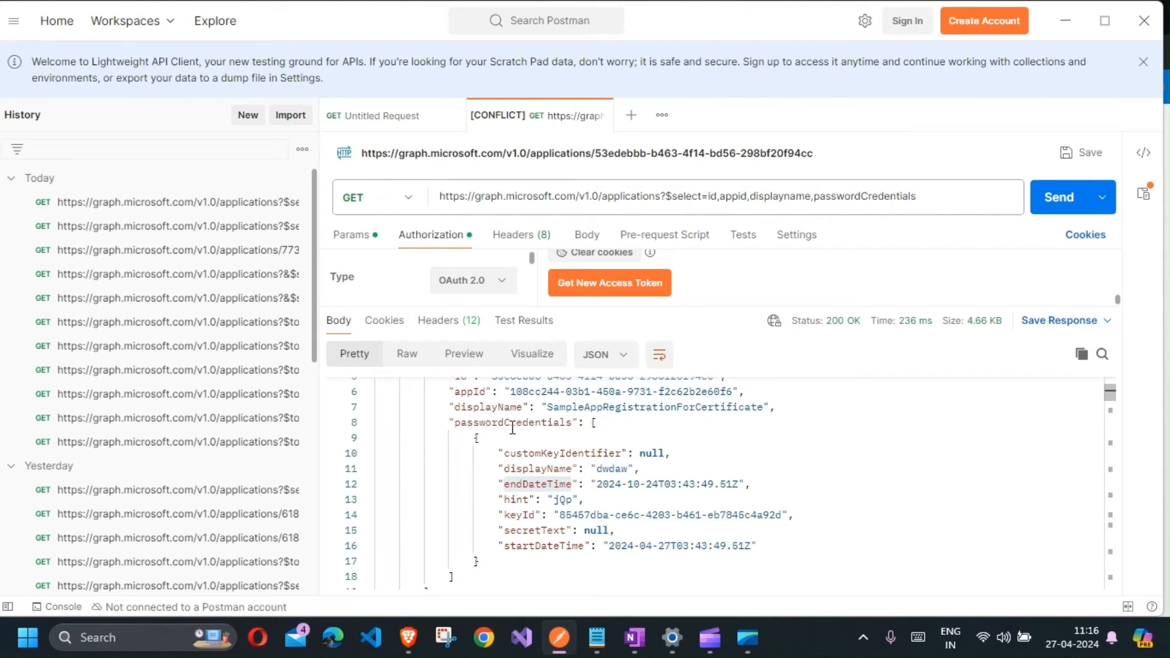
double_click(512, 429)
key(alt+Tab)
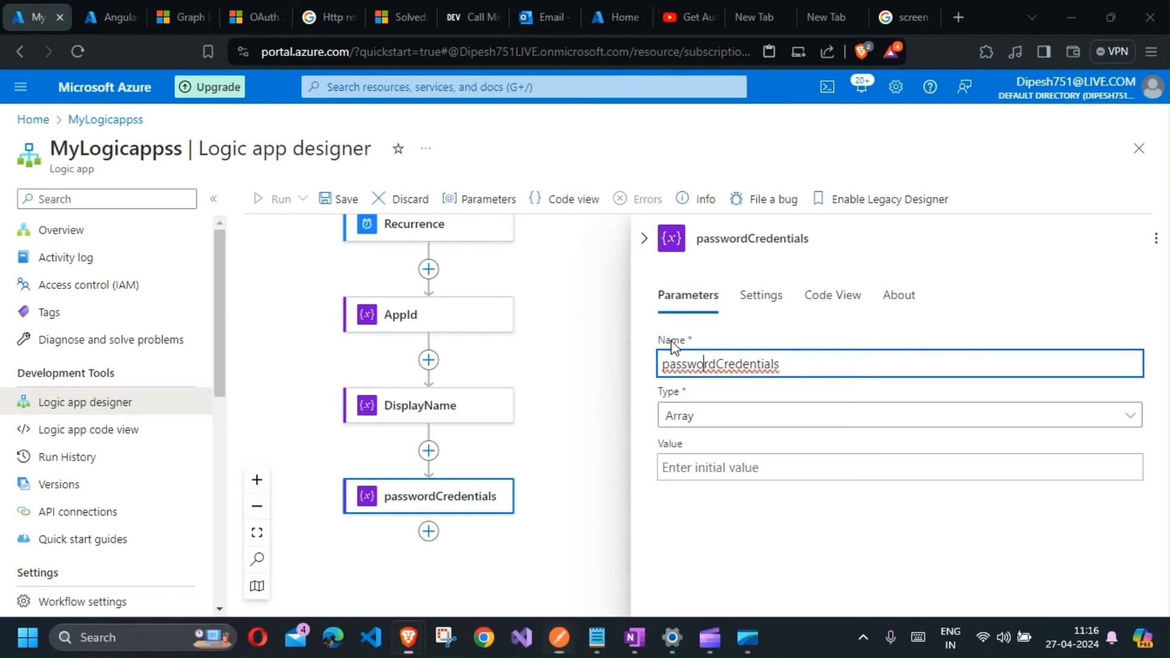
click(589, 425)
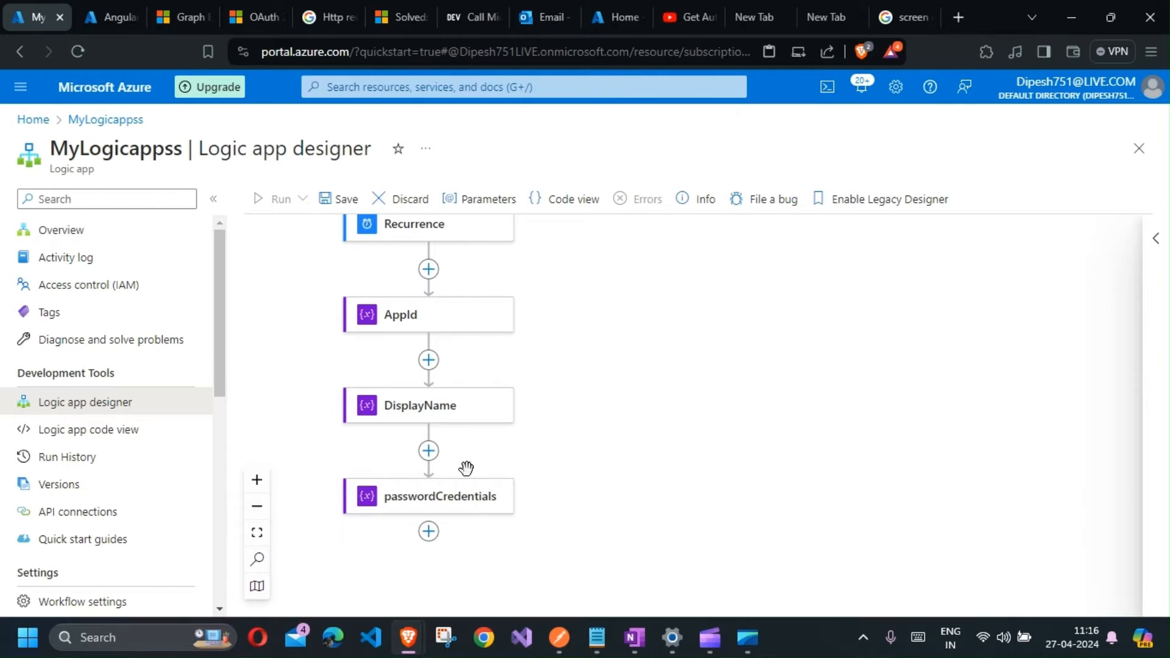
Step: Add an HTTP action below the passwordCredentials variable action
scroll(465, 470, down, 1)
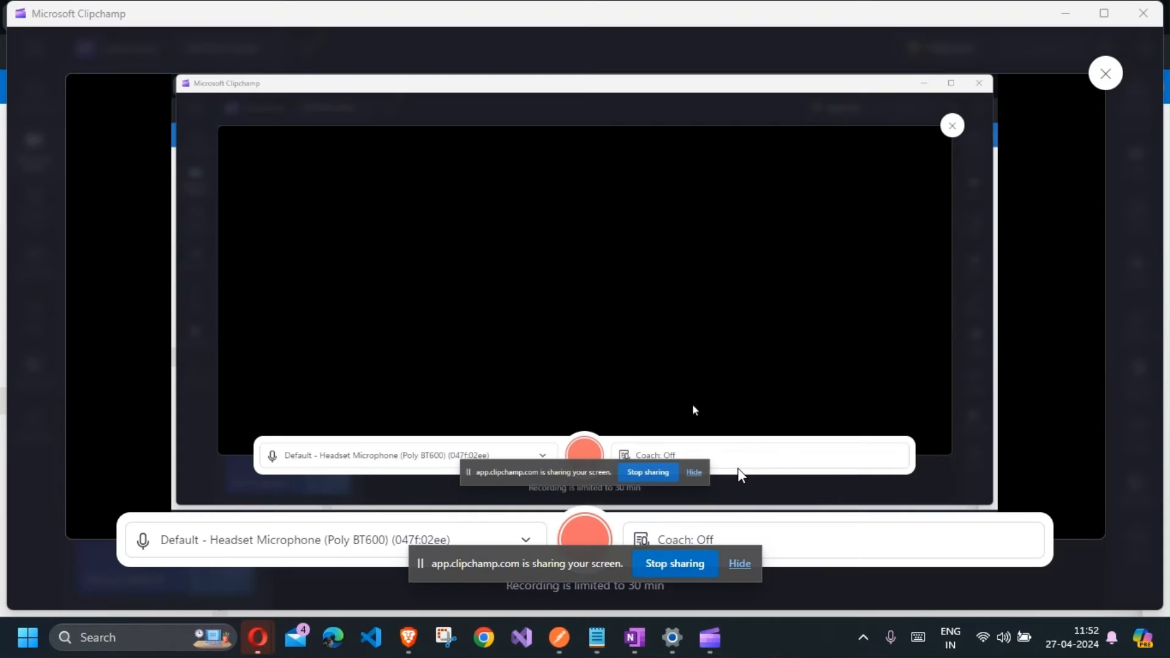
key(alt+Tab)
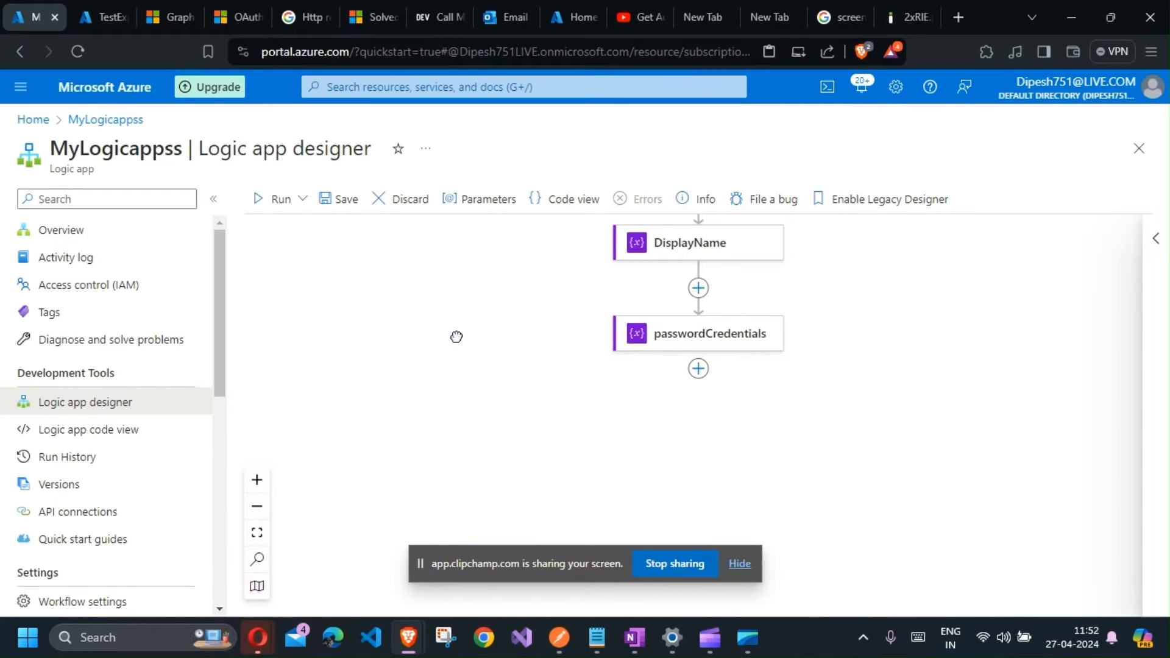
scroll(457, 336, up, 1)
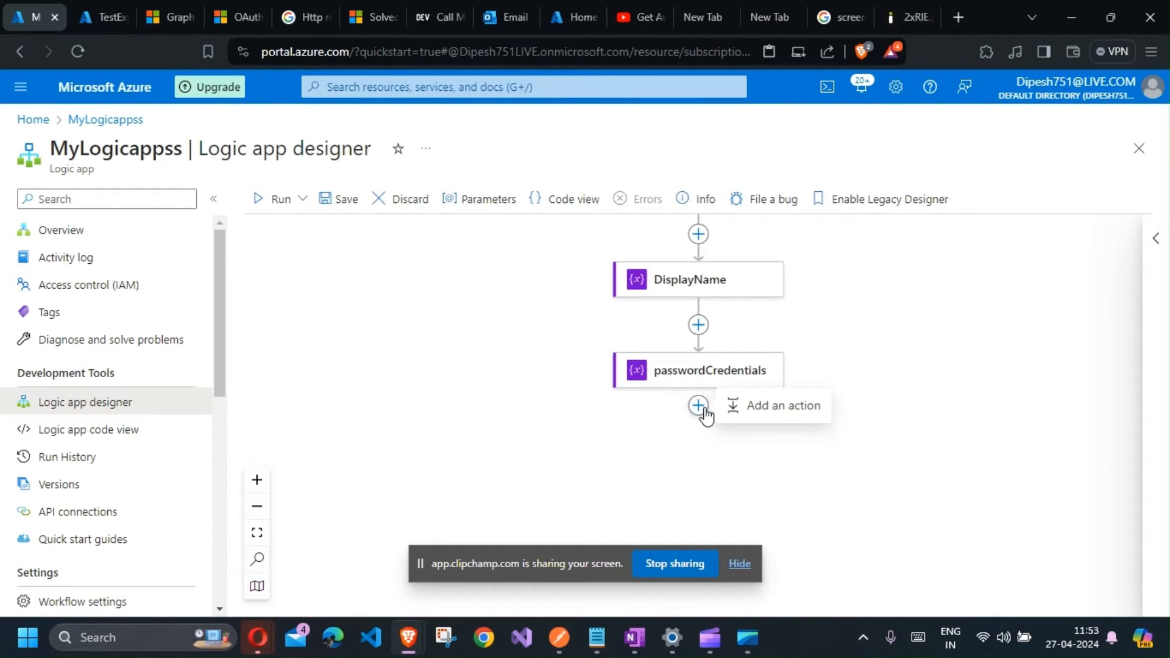
click(743, 564)
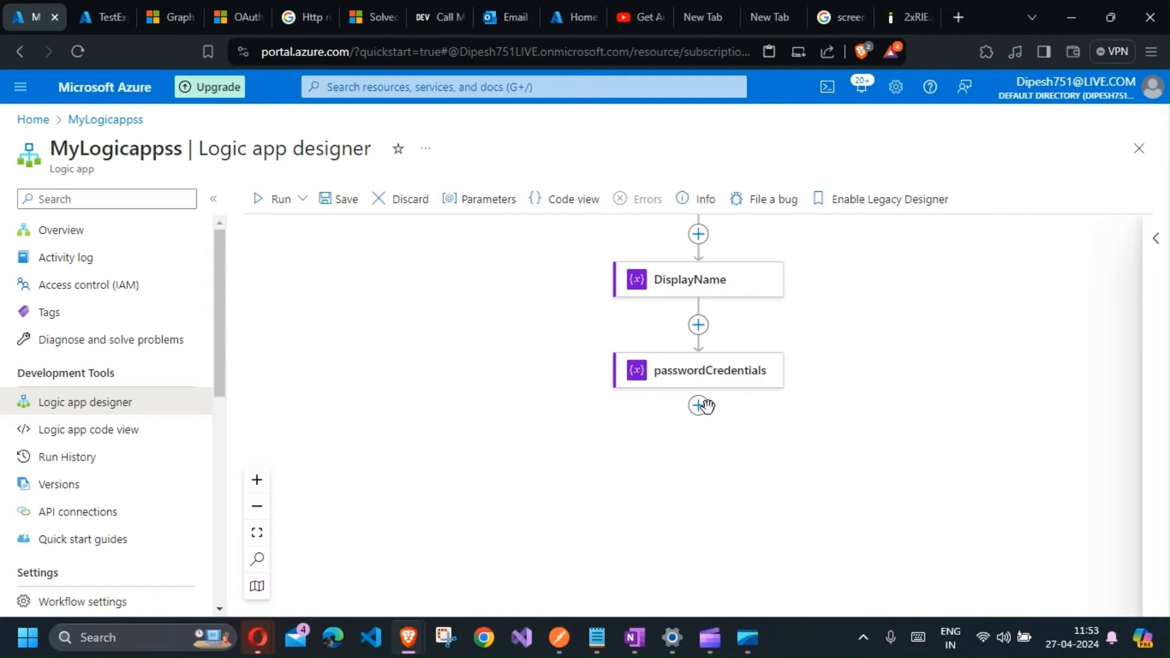
click(699, 405)
click(777, 409)
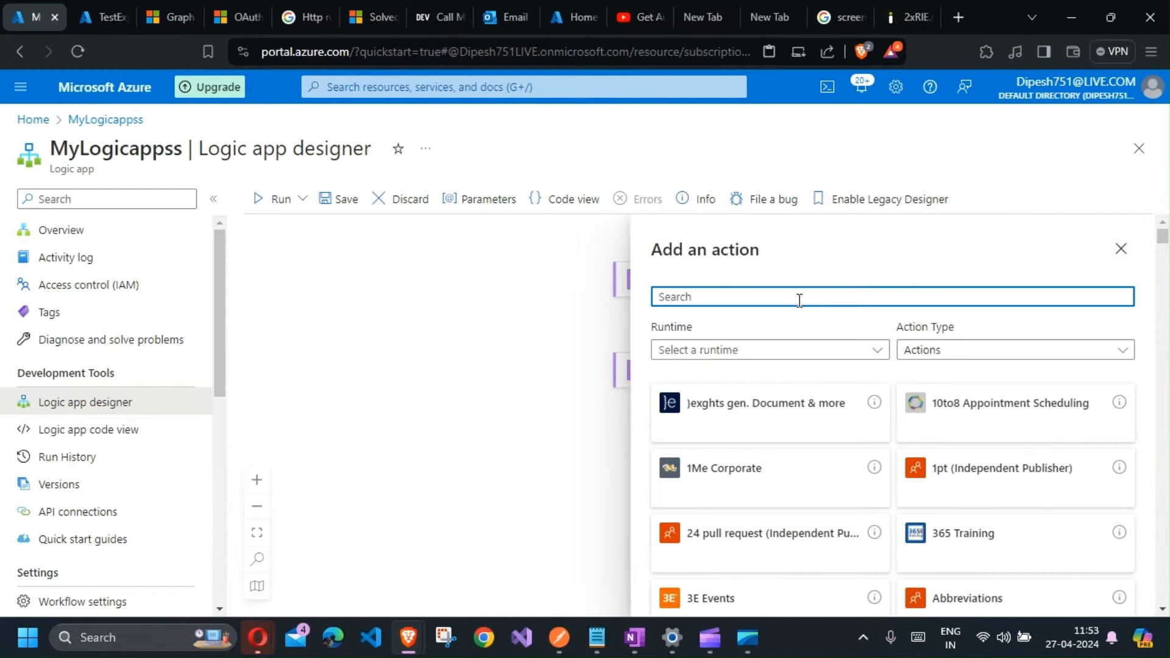
text(http)
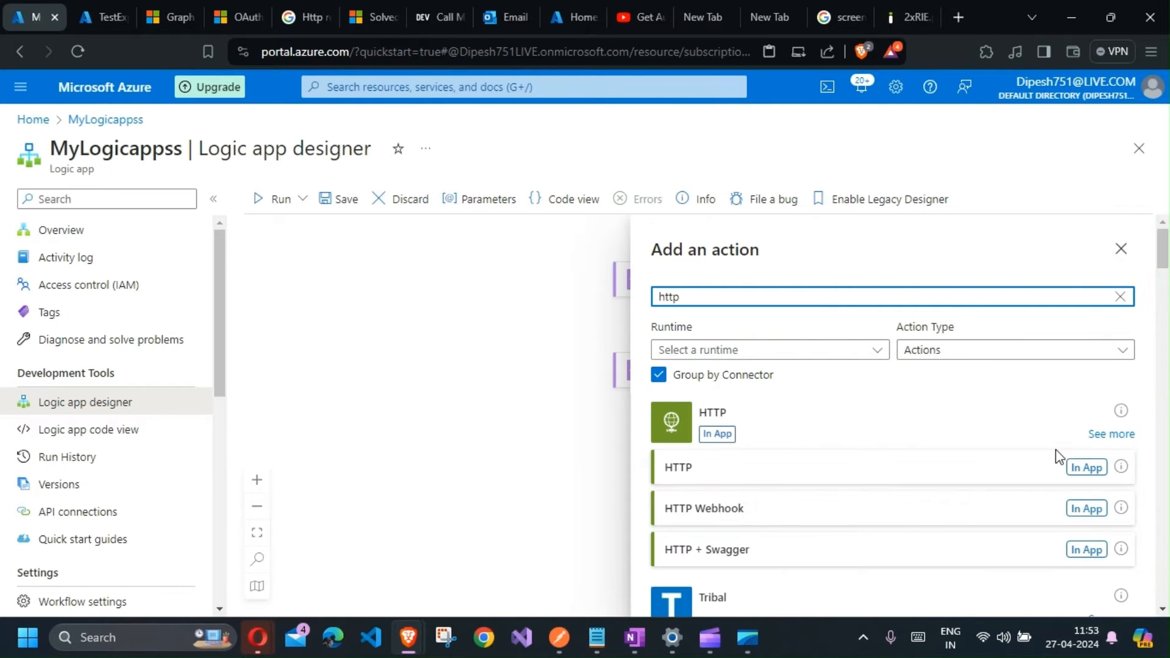
click(1077, 469)
click(769, 361)
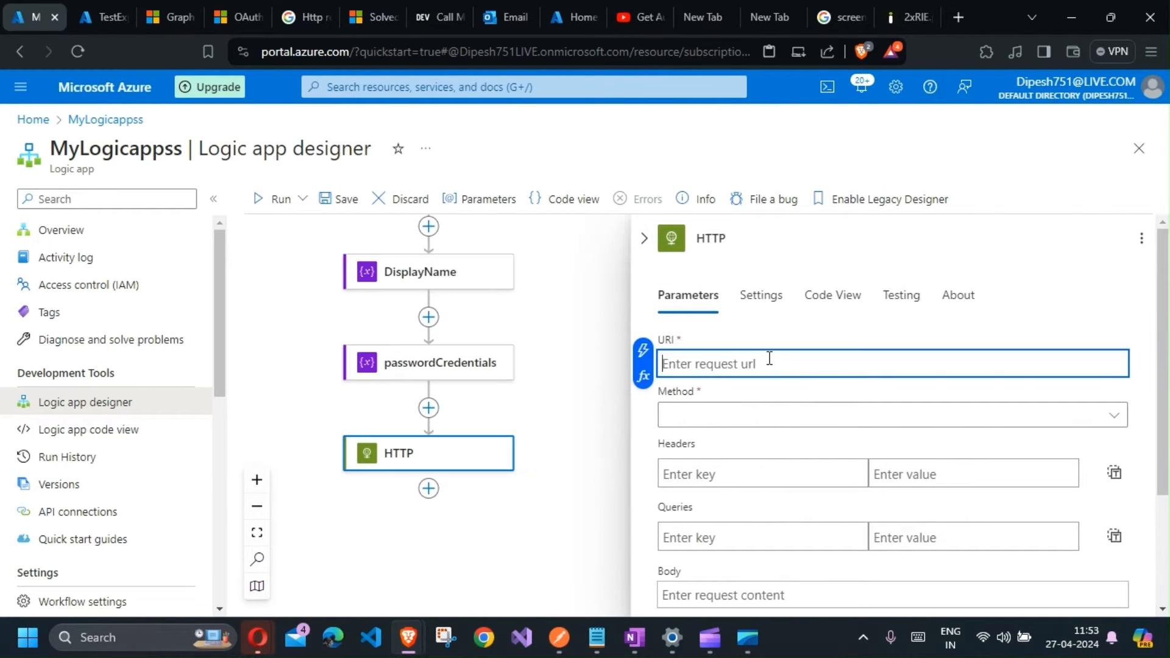
Step: Set the HTTP action's URI to the token endpoint URL copied from Postman and its method to POST
click(560, 637)
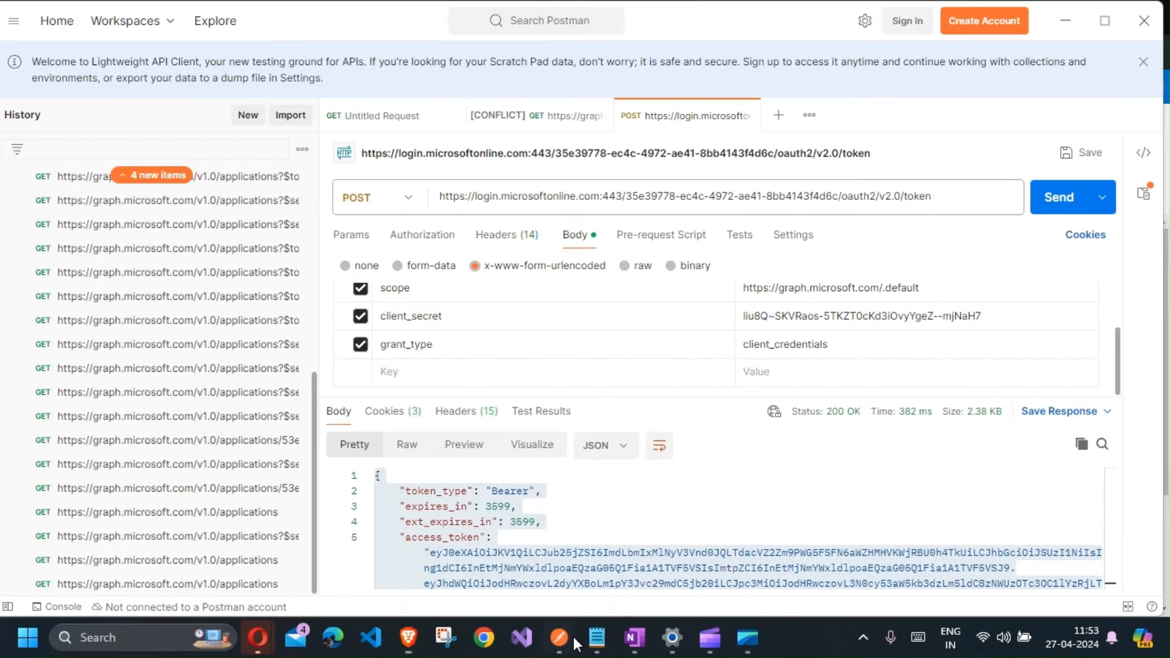
triple_click(656, 195)
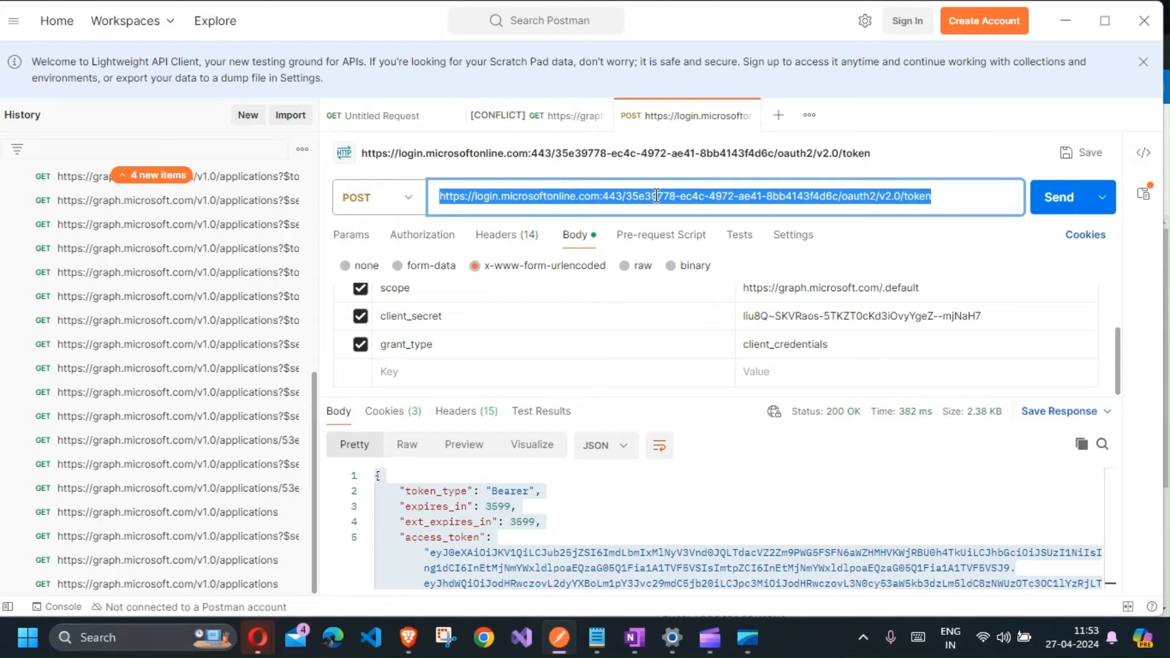
key(ctrl+c)
key(alt+Tab)
key(ctrl+v)
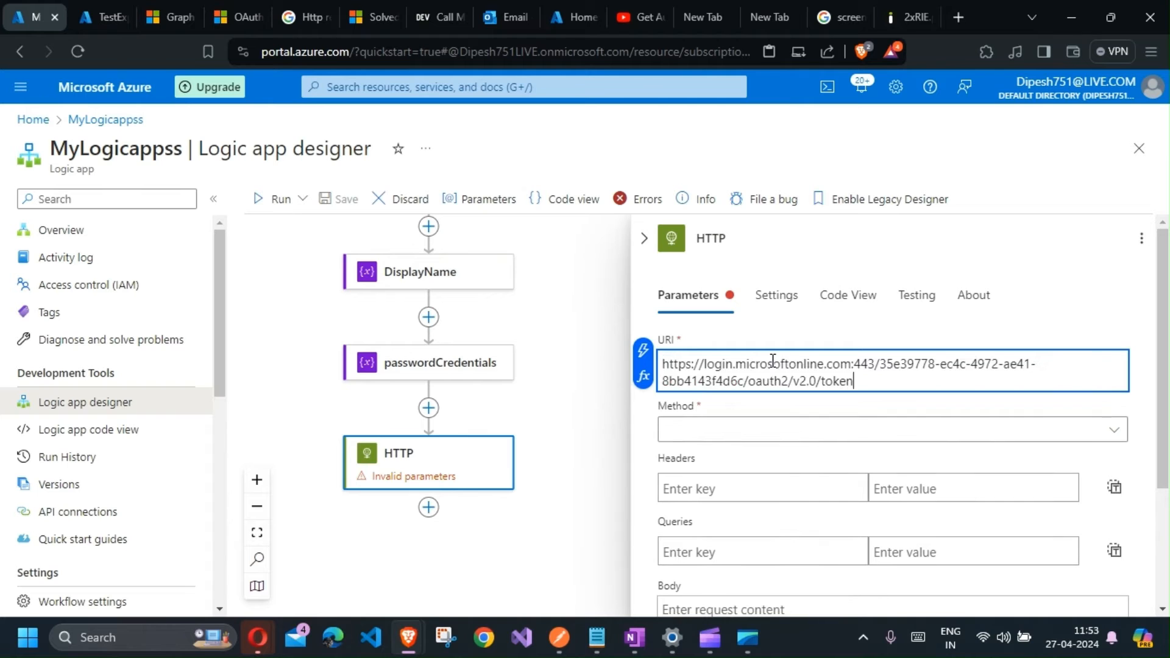
click(720, 428)
click(707, 345)
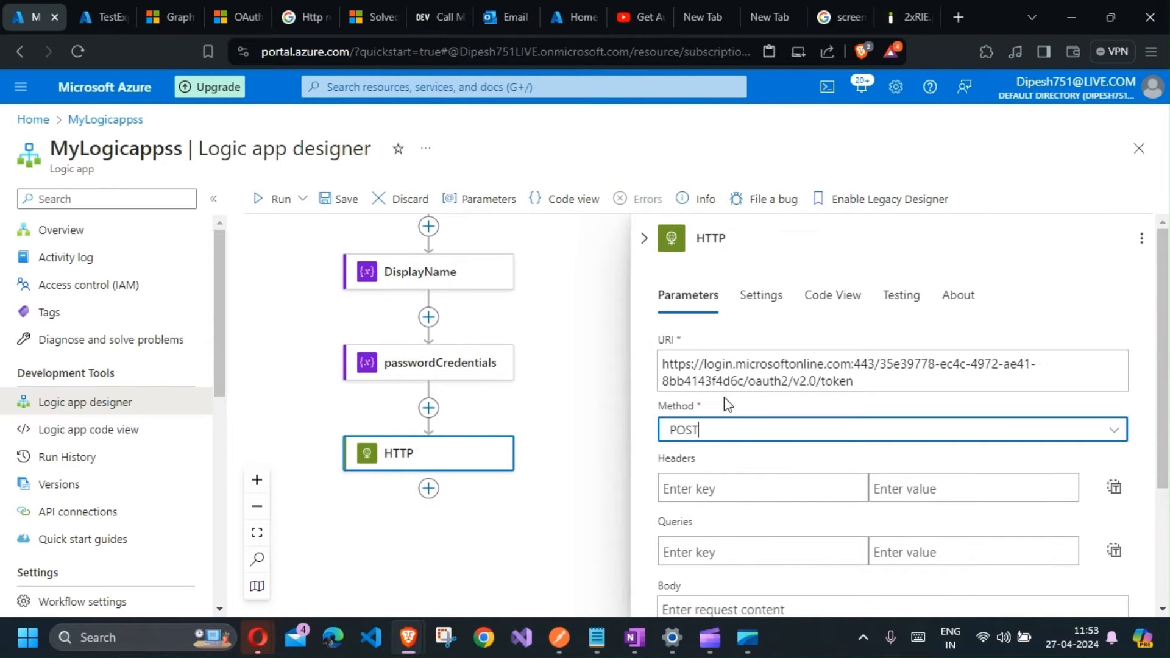
Step: Paste the token request body with tenant, client ID, client secret, grant type and scope from the notes into the Body field
scroll(731, 448, down, 3)
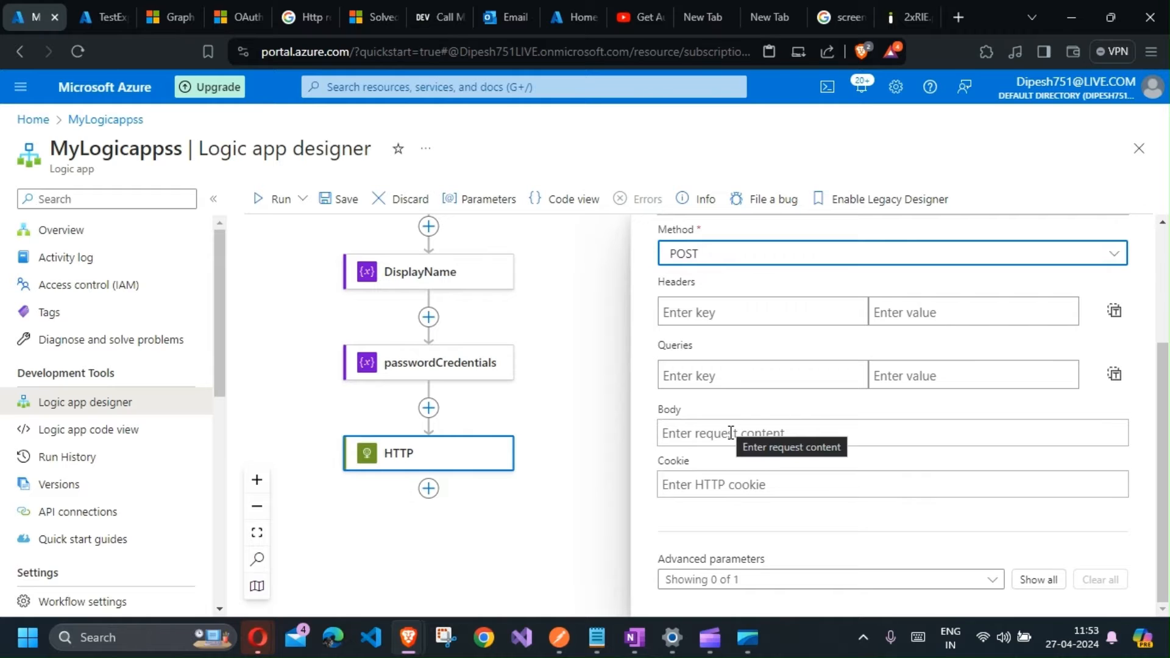
click(730, 433)
click(635, 637)
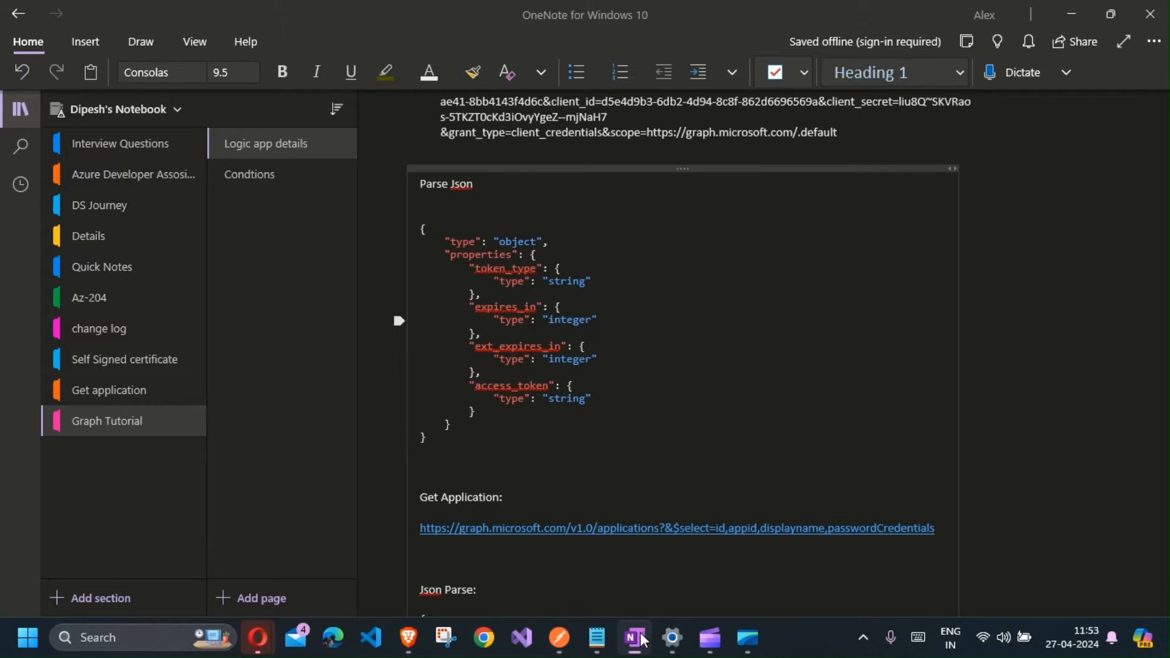
scroll(687, 325, up, 3)
drag(849, 330, 441, 276)
key(alt+Tab)
key(ctrl+v)
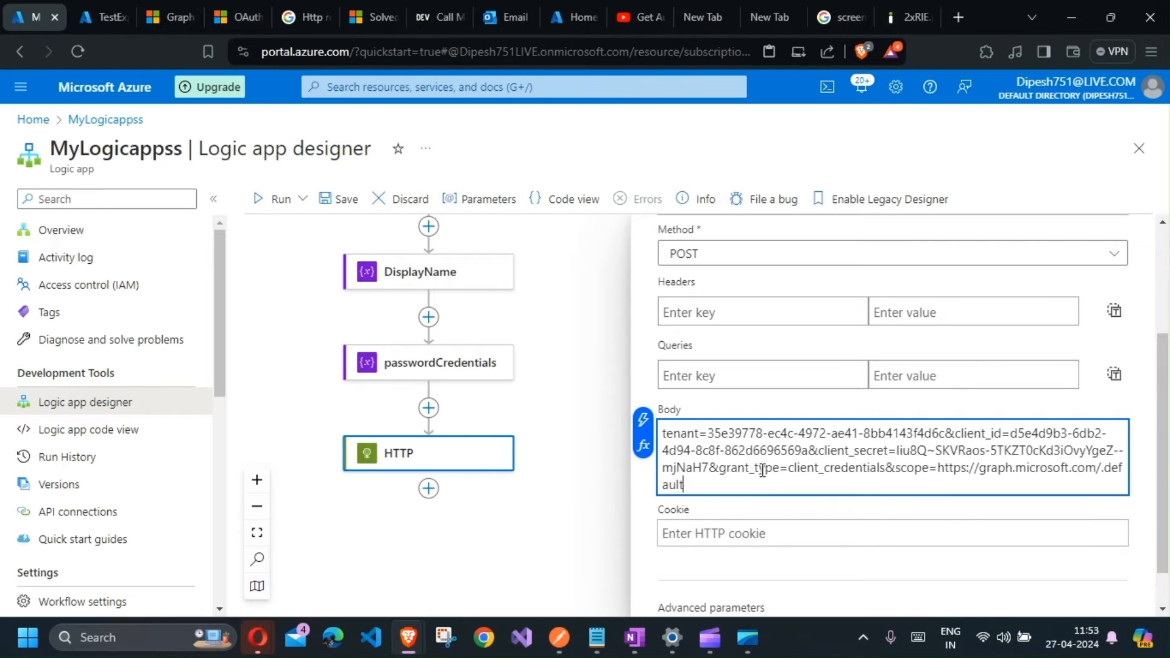
Step: Add a Content-Type header with value application/x-www-form-urlencoded, copying both from the notes
click(733, 314)
key(alt+Tab)
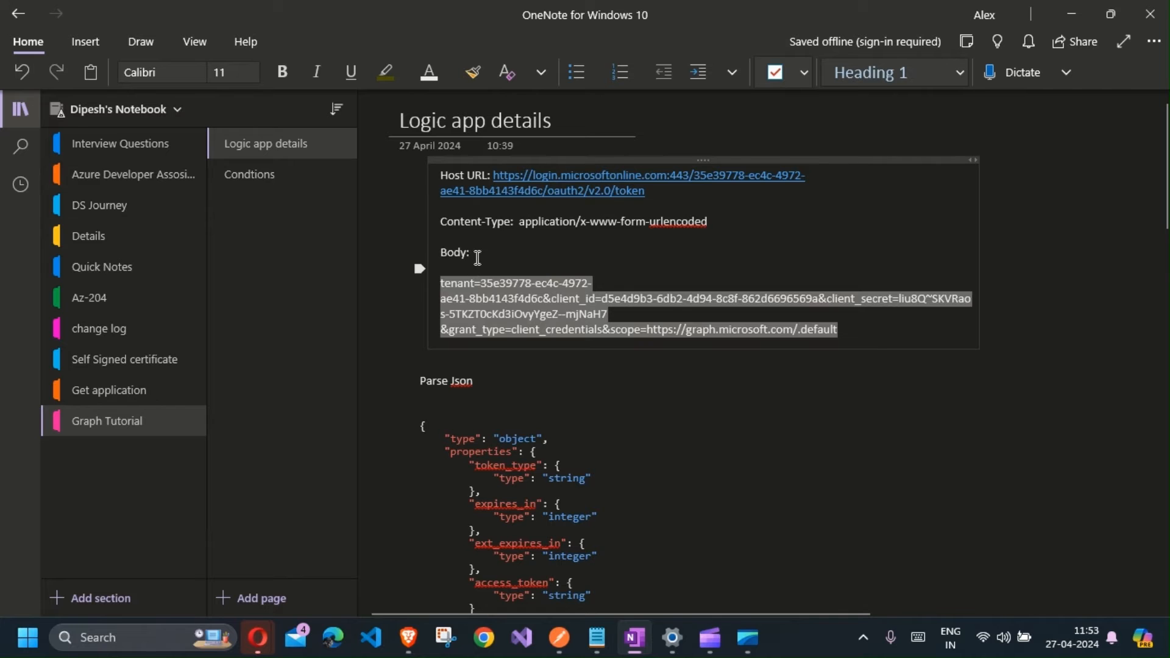
drag(440, 221, 519, 221)
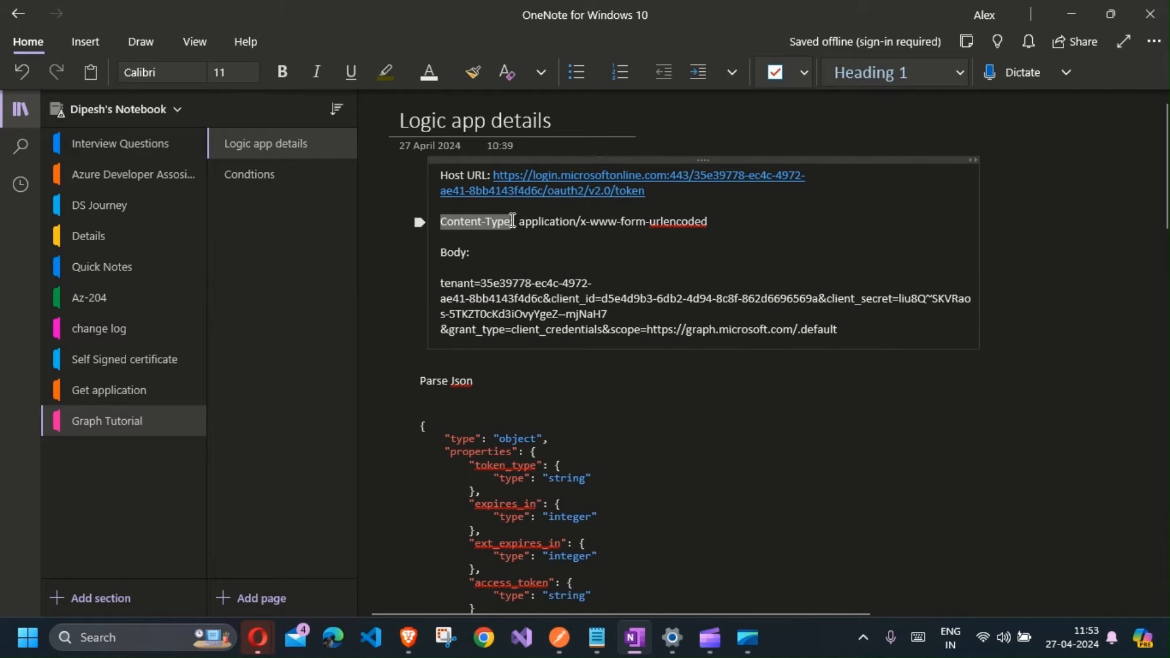
key(ctrl+c)
key(alt+Tab)
key(ctrl+v)
click(905, 313)
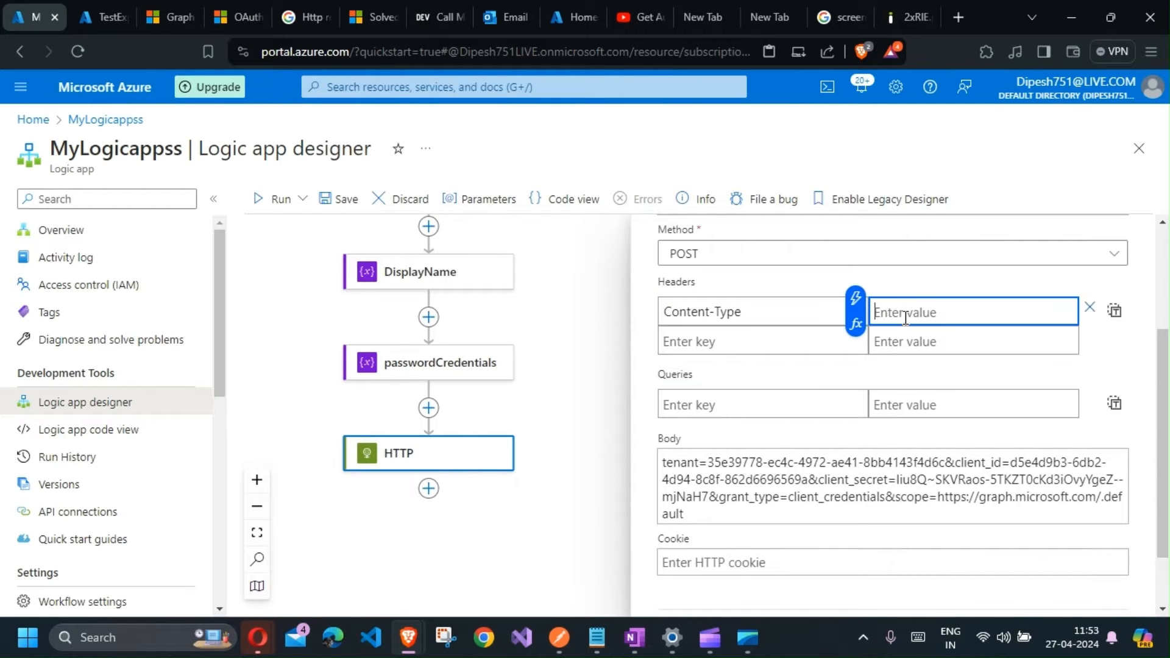
key(alt+Tab)
drag(519, 222, 709, 222)
key(alt+Tab)
key(ctrl+v)
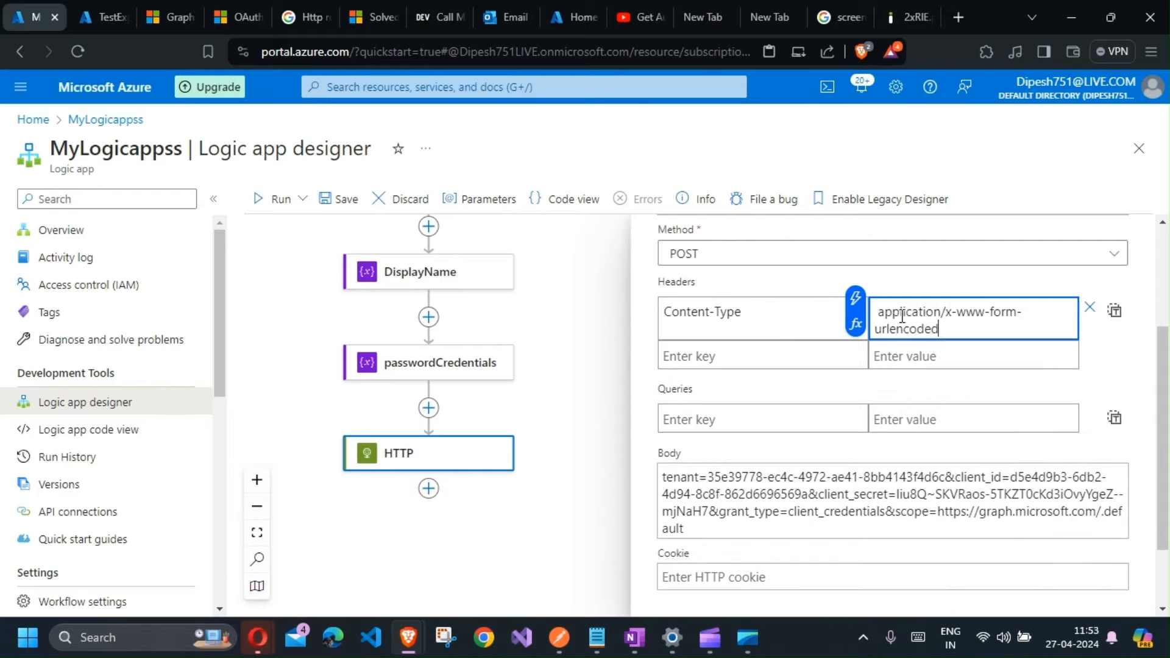
Step: Save the workflow
scroll(817, 348, up, 1)
scroll(766, 350, down, 3)
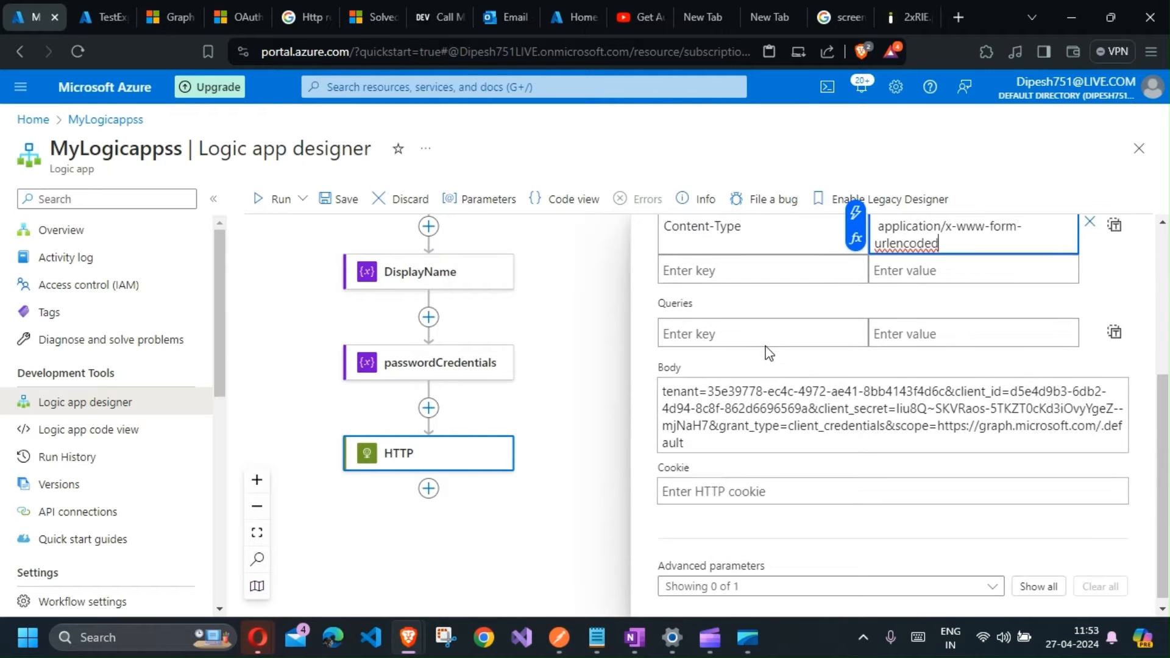
scroll(775, 449, up, 4)
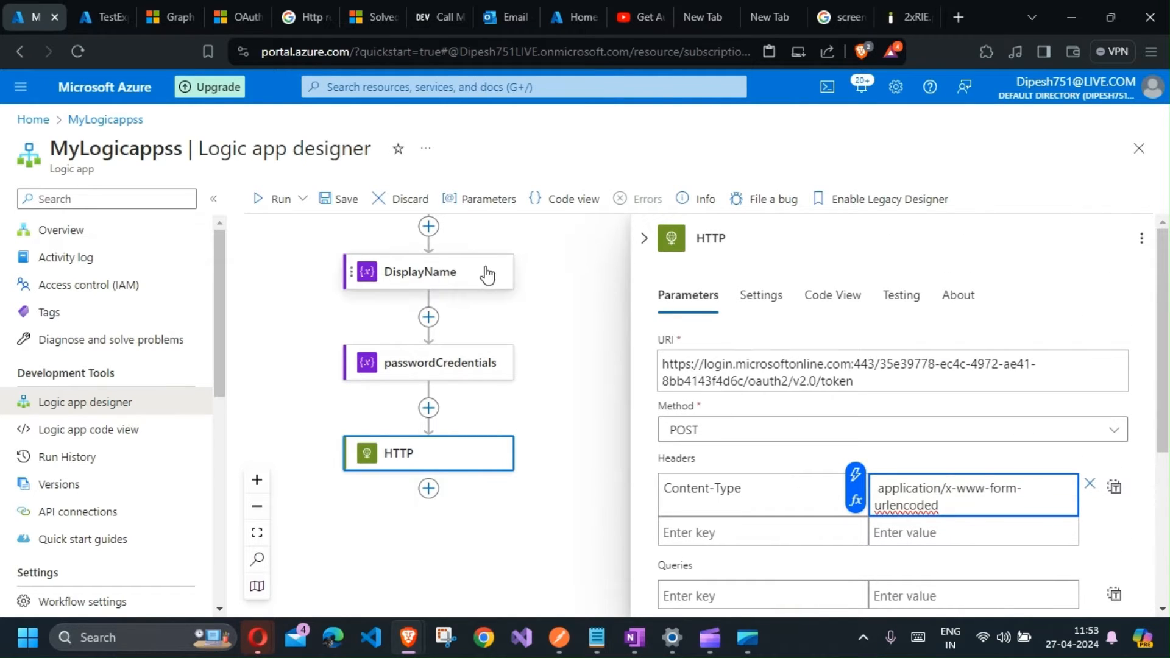
click(463, 235)
click(335, 201)
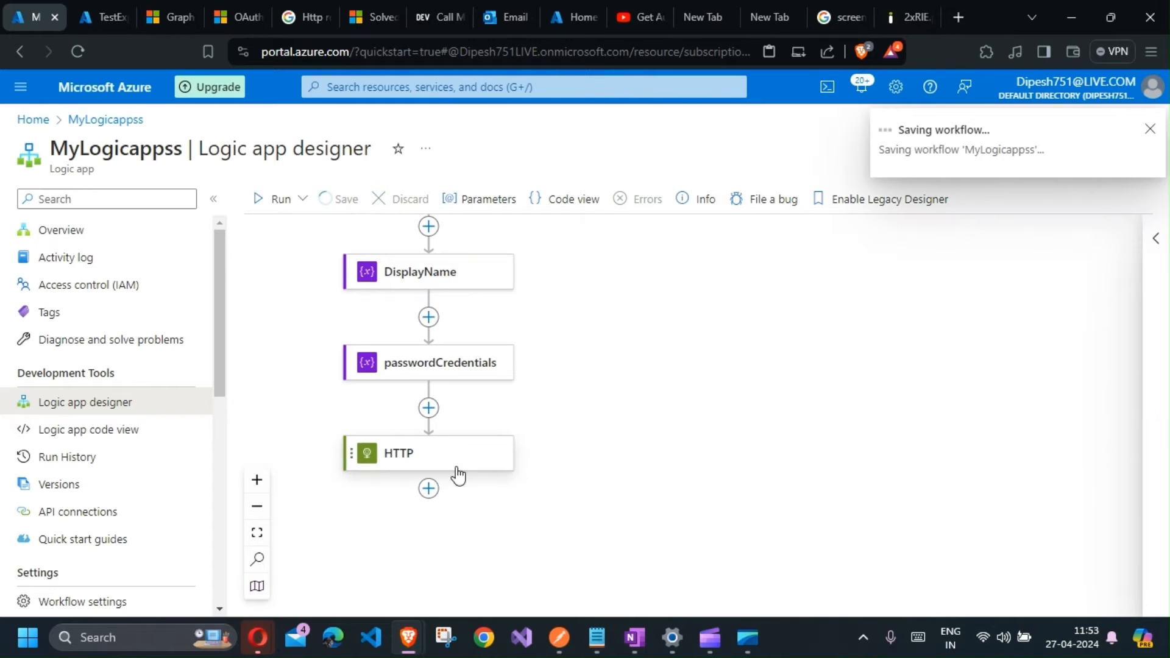
Step: Rename the HTTP action to Get Token
click(427, 472)
click(716, 232)
double_click(720, 231)
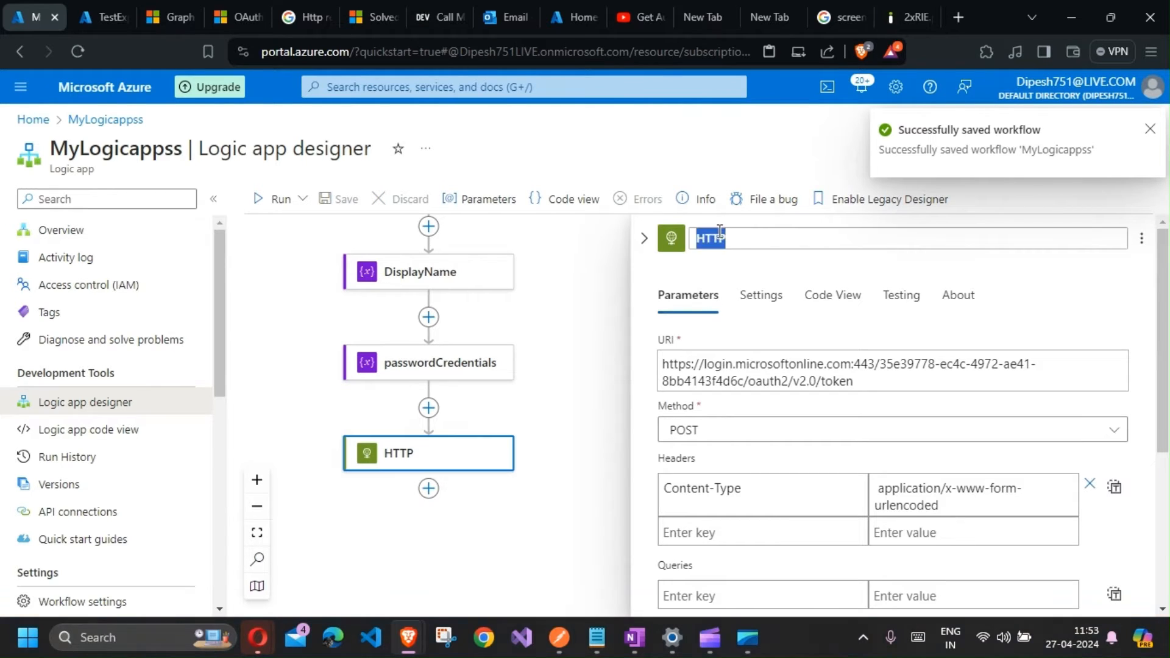
text(Get Token)
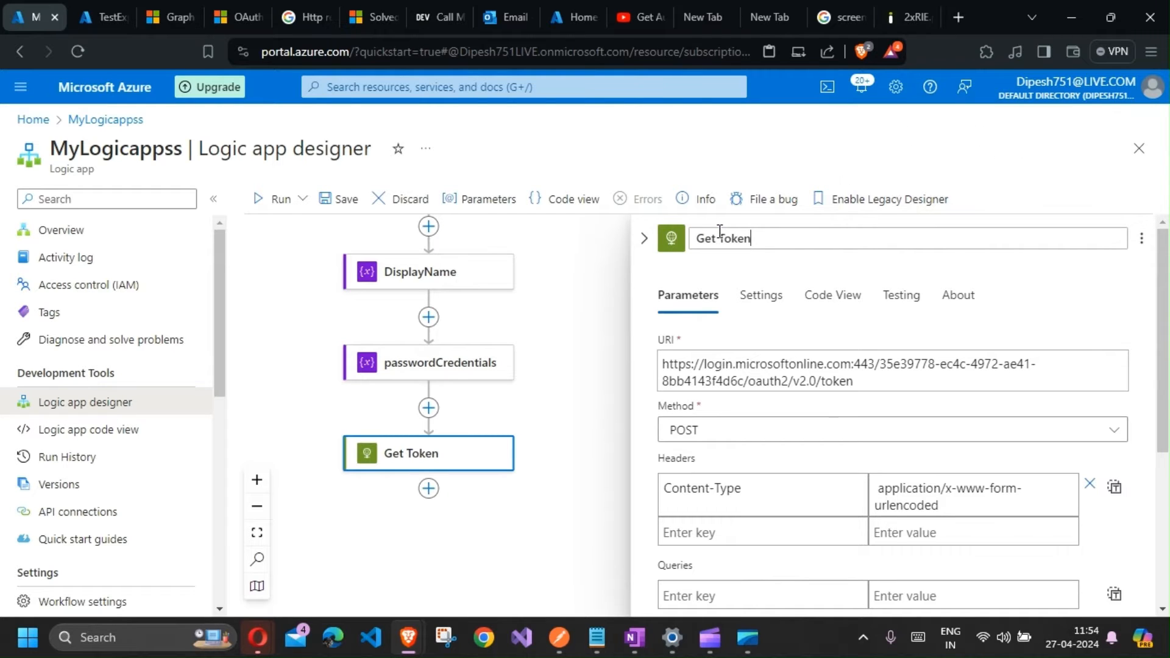
key(Return)
click(585, 307)
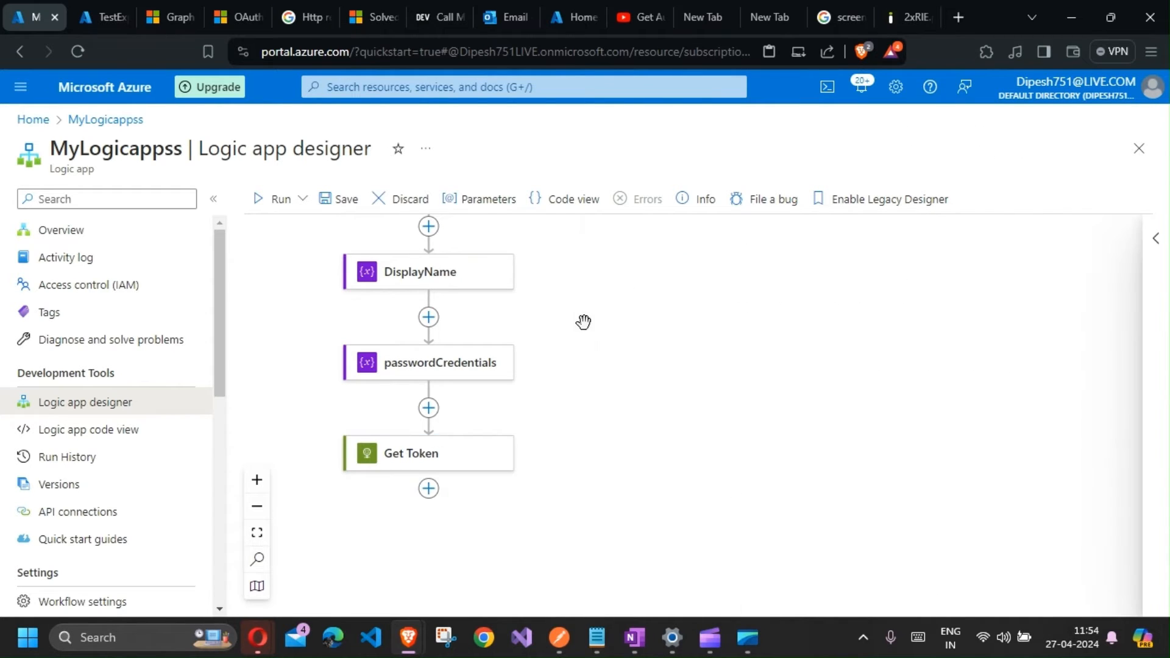
Step: Add a Parse JSON action below the Get Token action
click(429, 489)
click(507, 490)
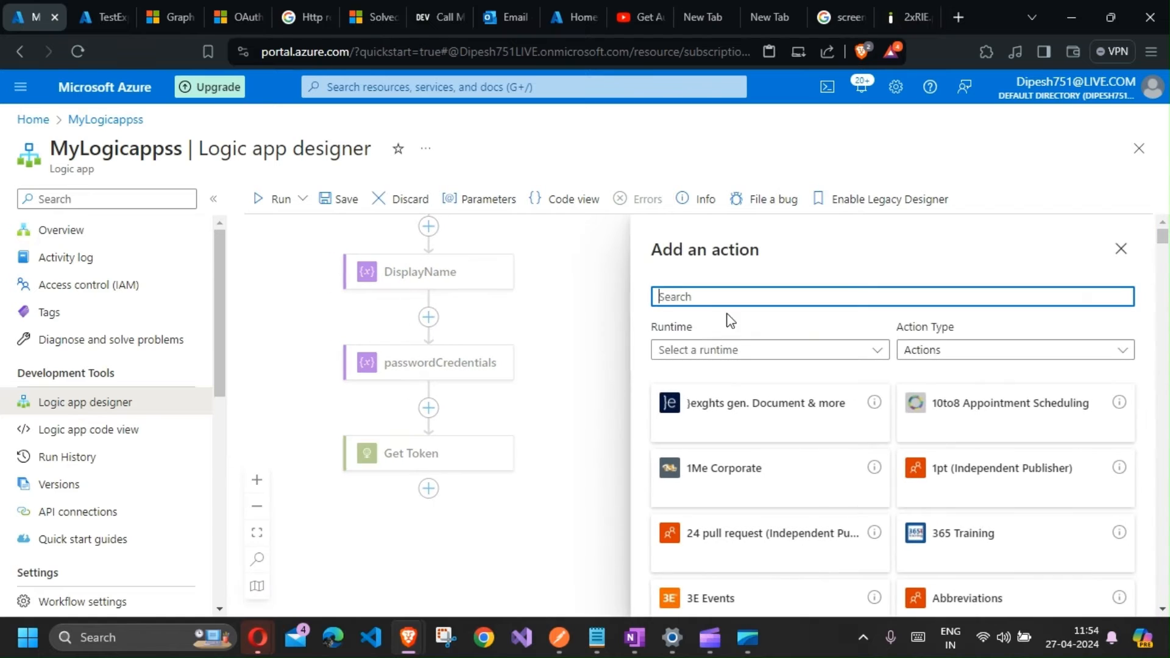
text(Parse)
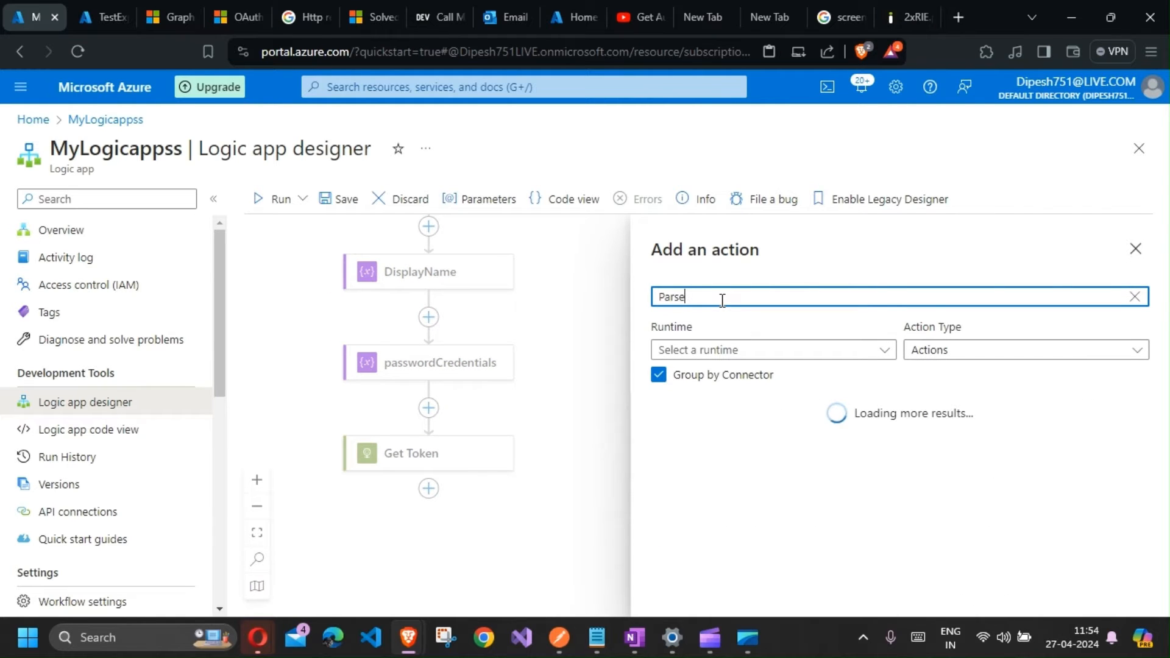
text( Json)
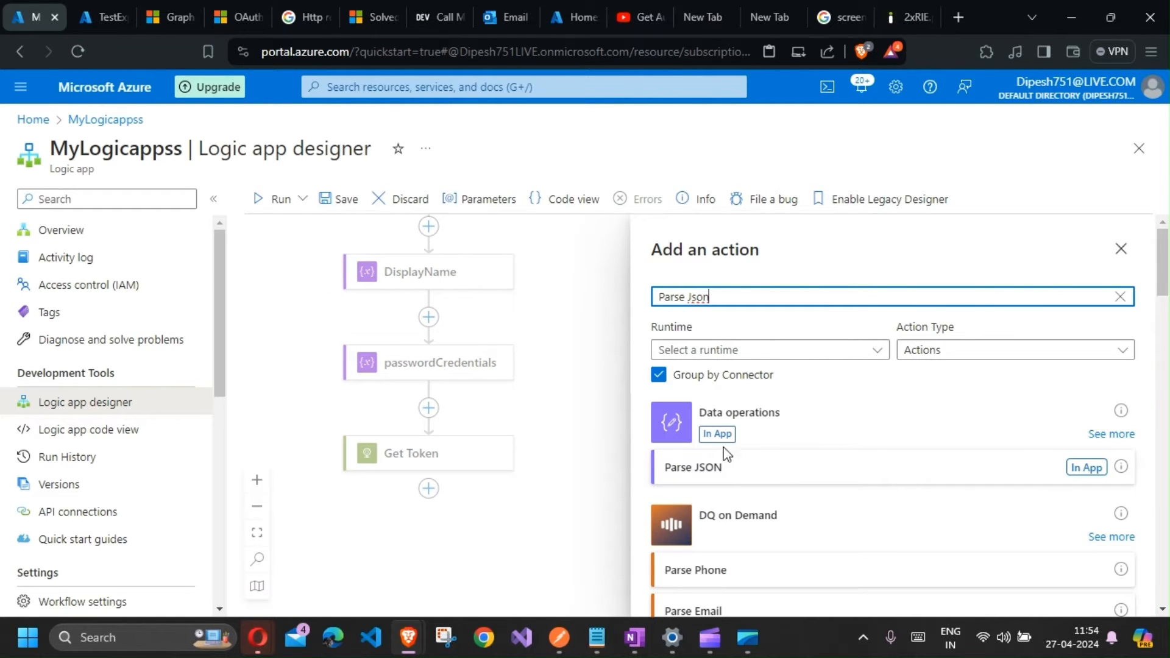
click(1102, 473)
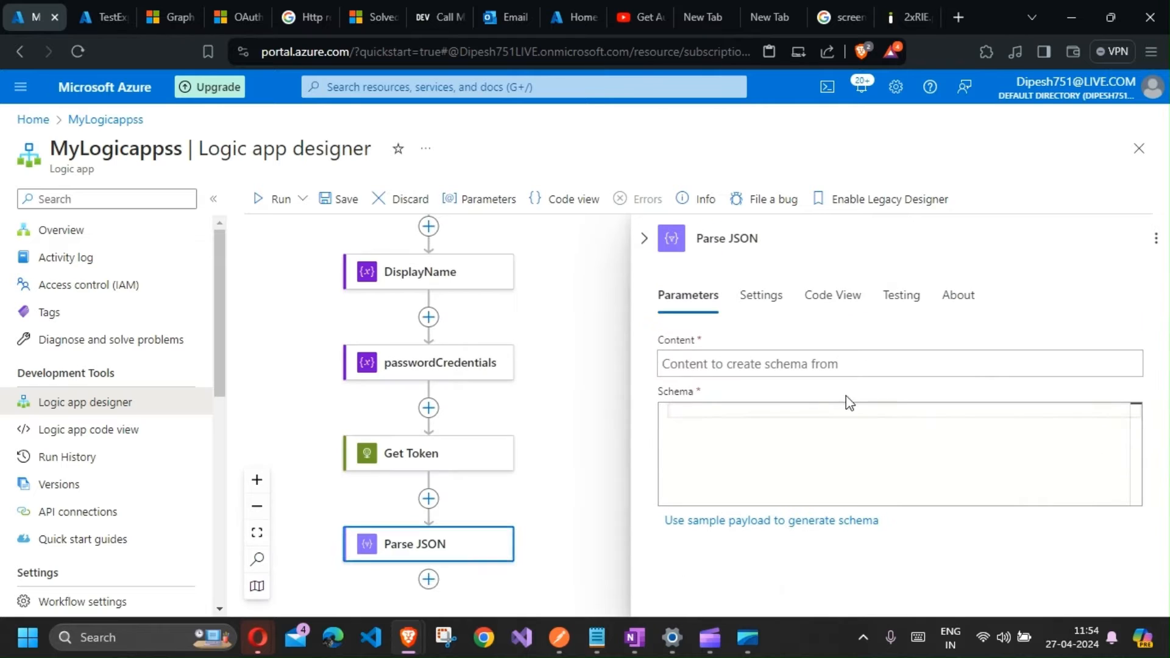
Step: Set the Parse JSON content to the Body output of Get Token
click(758, 361)
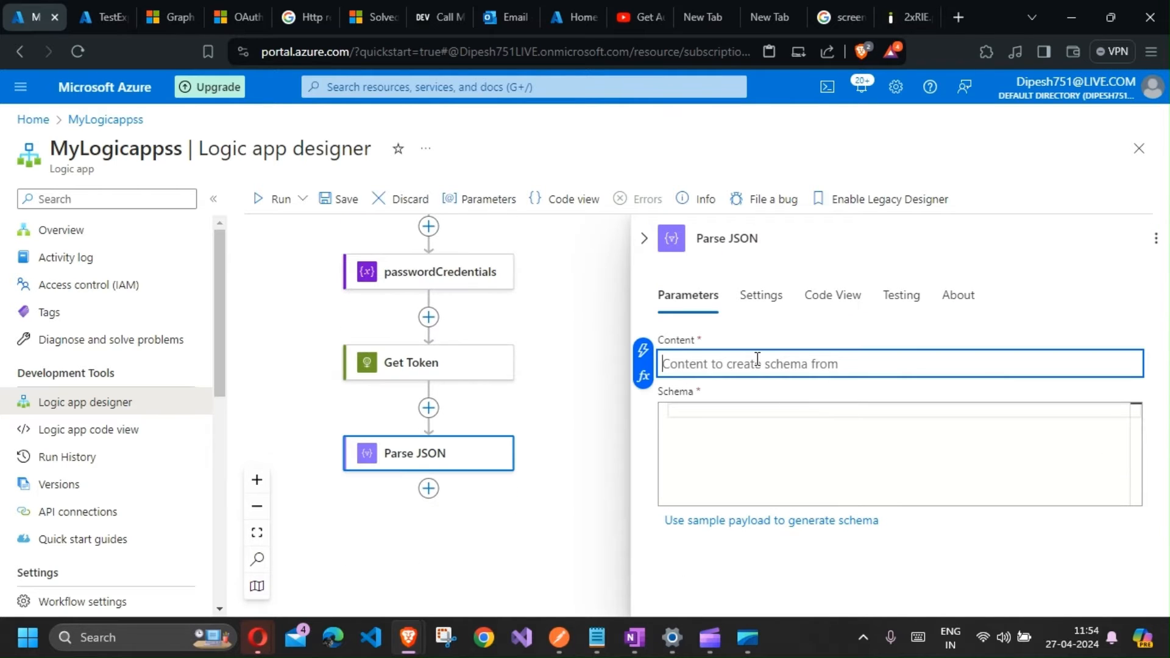
click(644, 373)
click(638, 370)
click(644, 352)
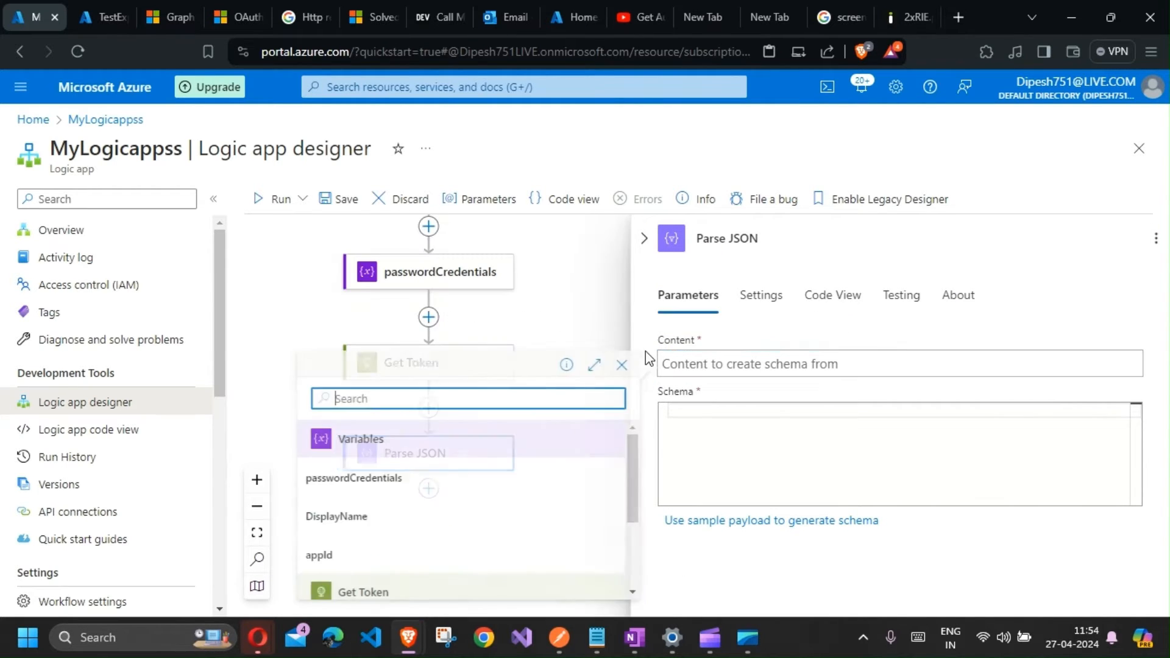
scroll(394, 507, down, 2)
click(361, 547)
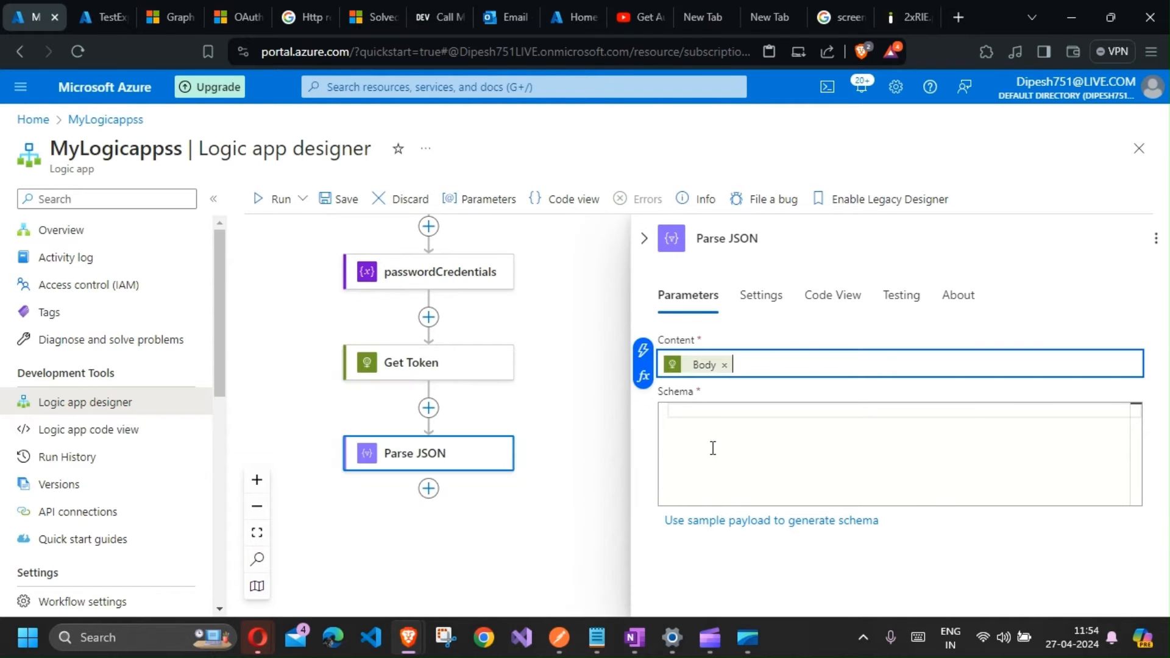
Step: Generate the Parse JSON schema from the token response copied from Postman as a sample payload
click(742, 522)
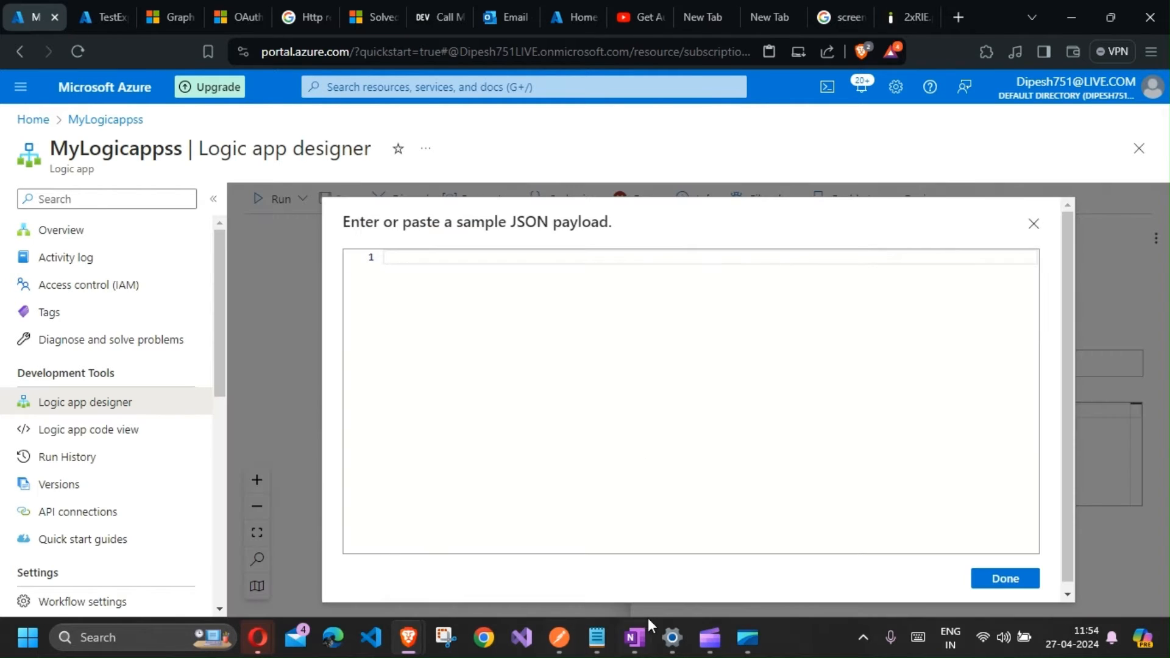
click(560, 638)
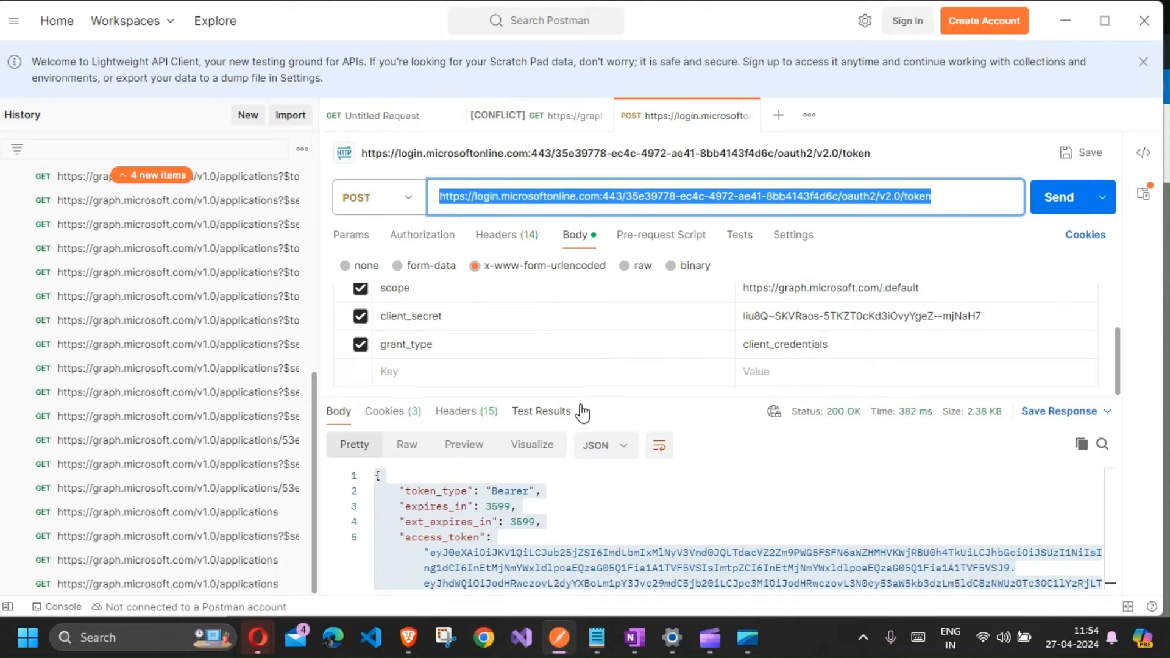
drag(578, 399, 575, 338)
click(561, 479)
key(ctrl+a)
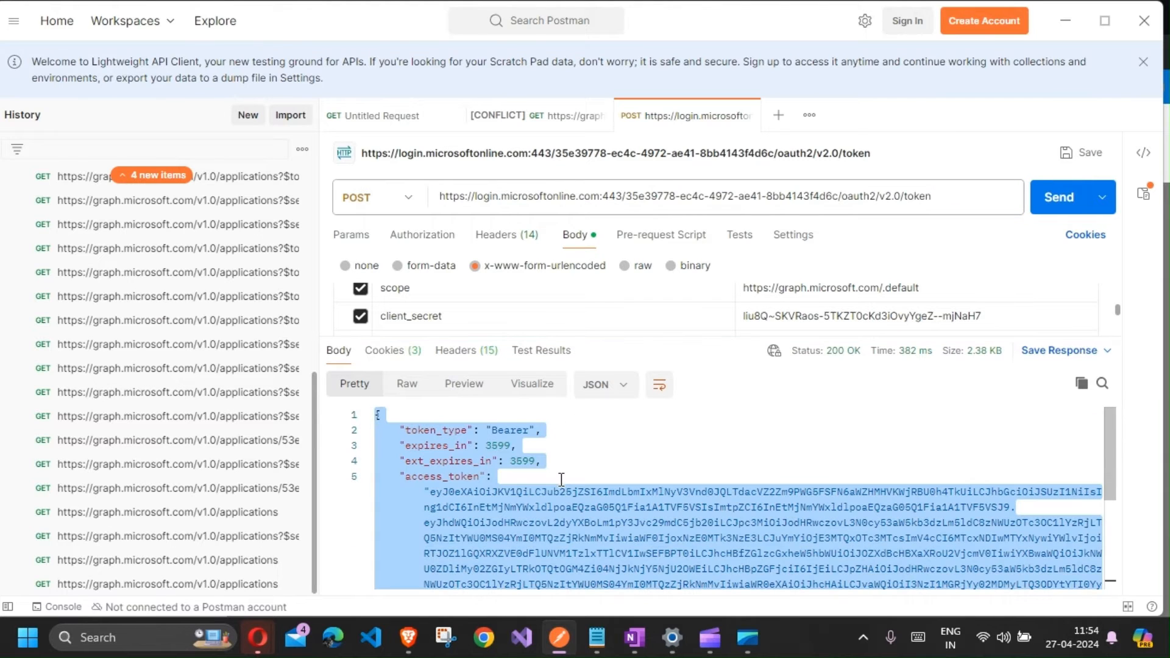
key(alt+Tab)
key(ctrl+v)
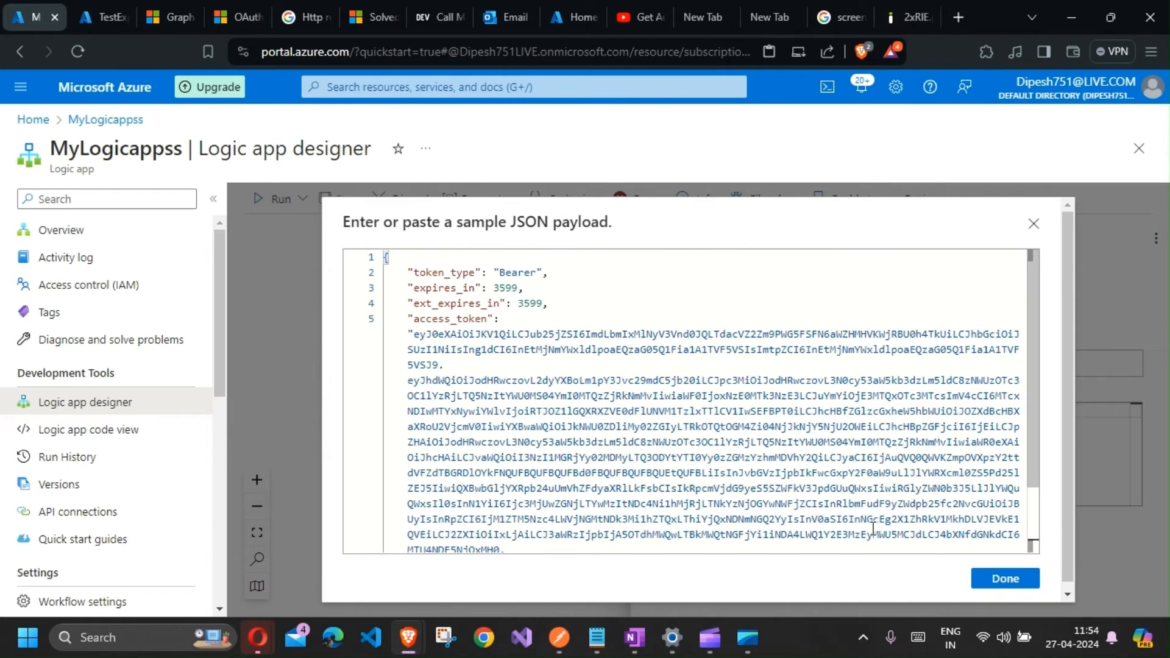
click(1005, 579)
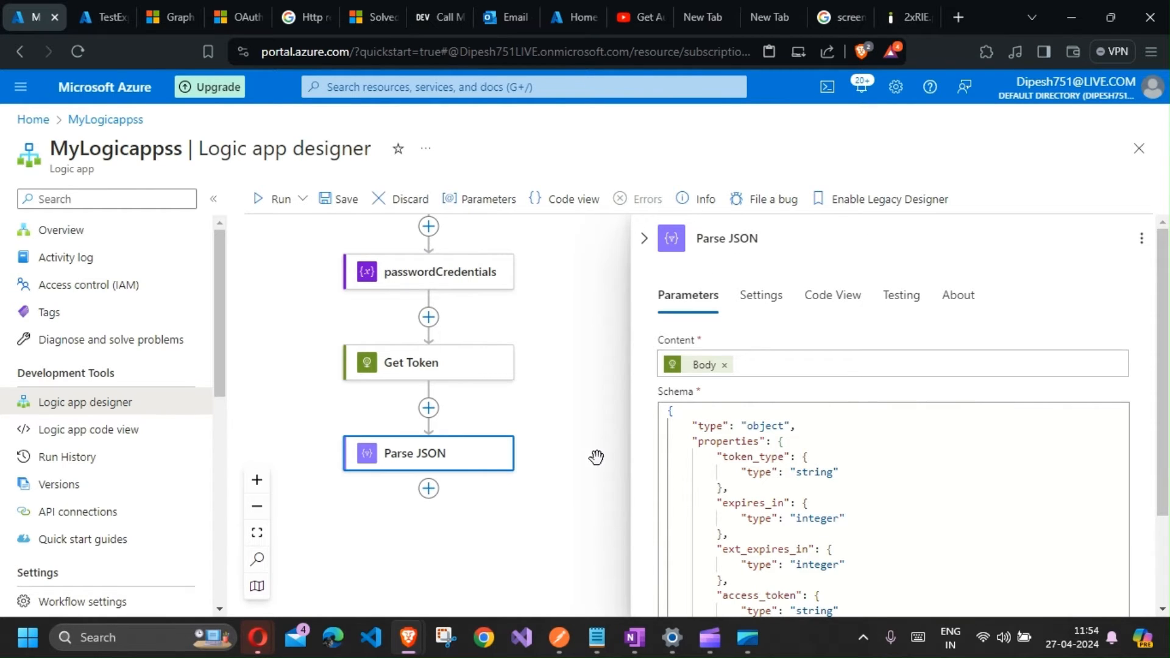
Step: Save the workflow and add another HTTP action below Parse JSON
click(339, 199)
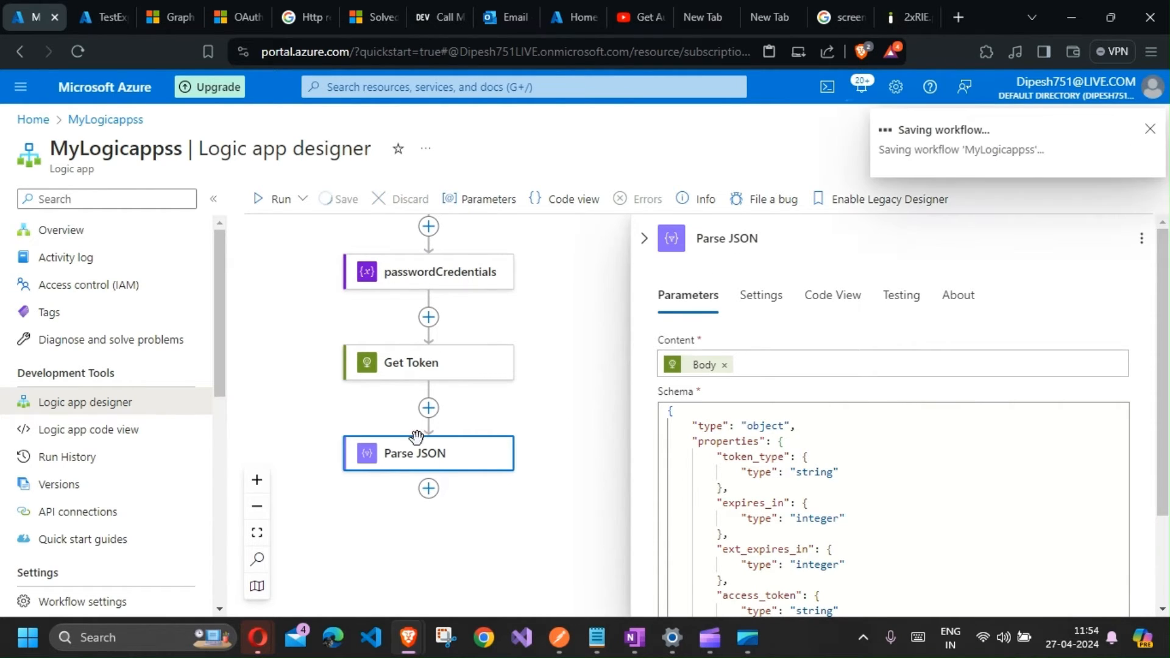
click(429, 491)
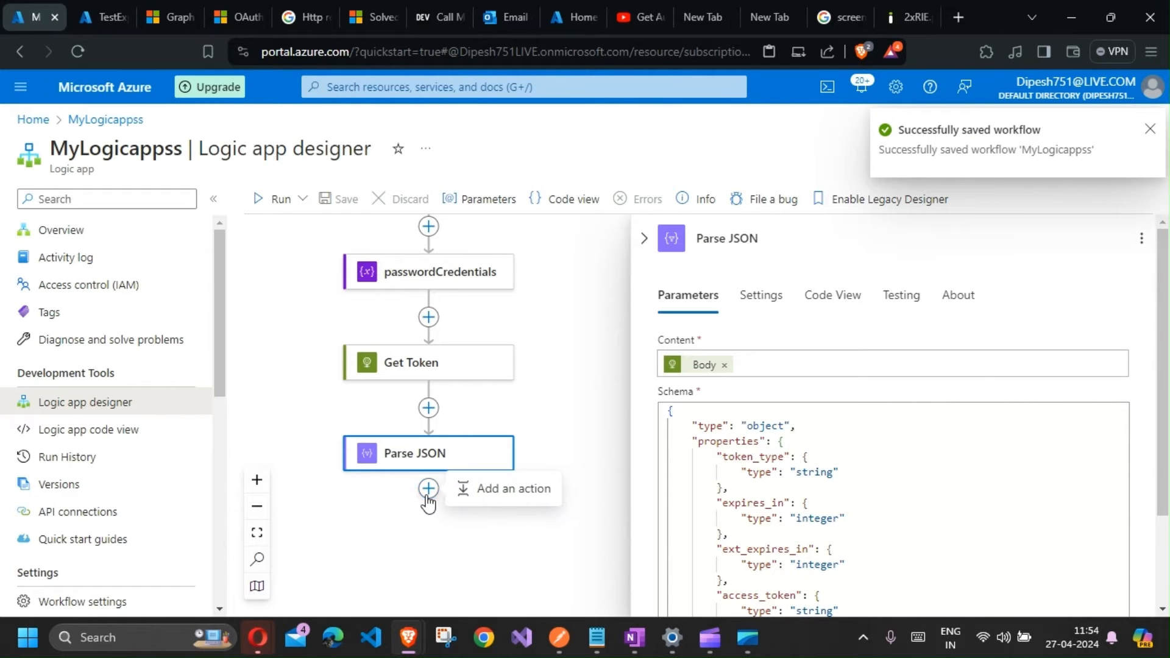
click(483, 495)
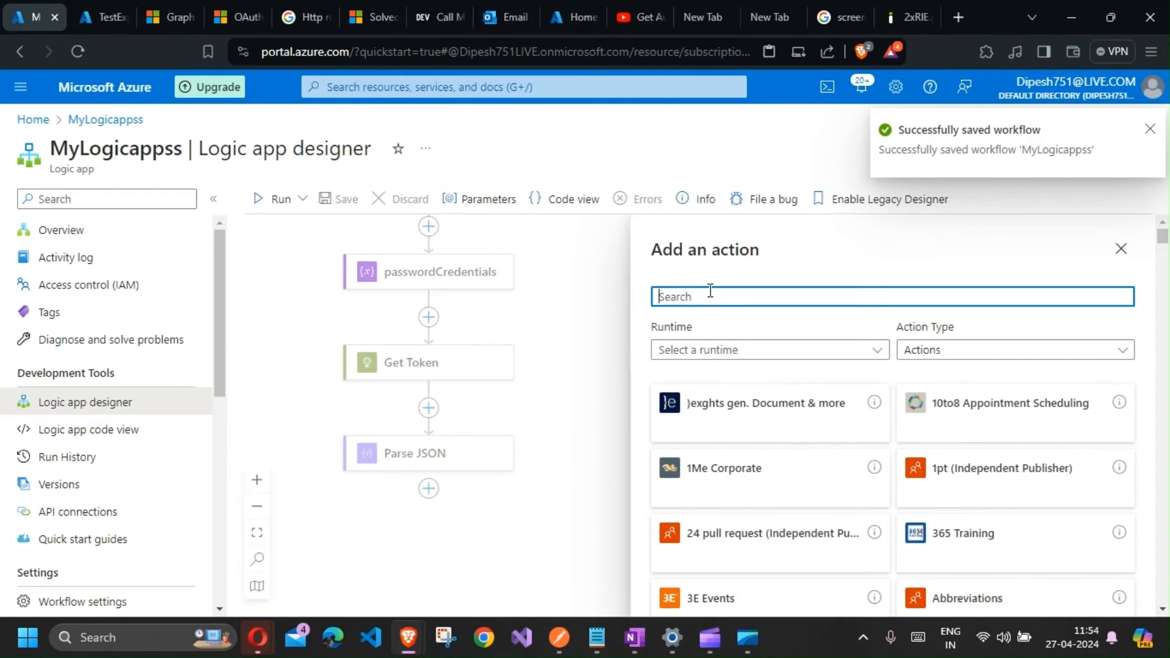
text(http)
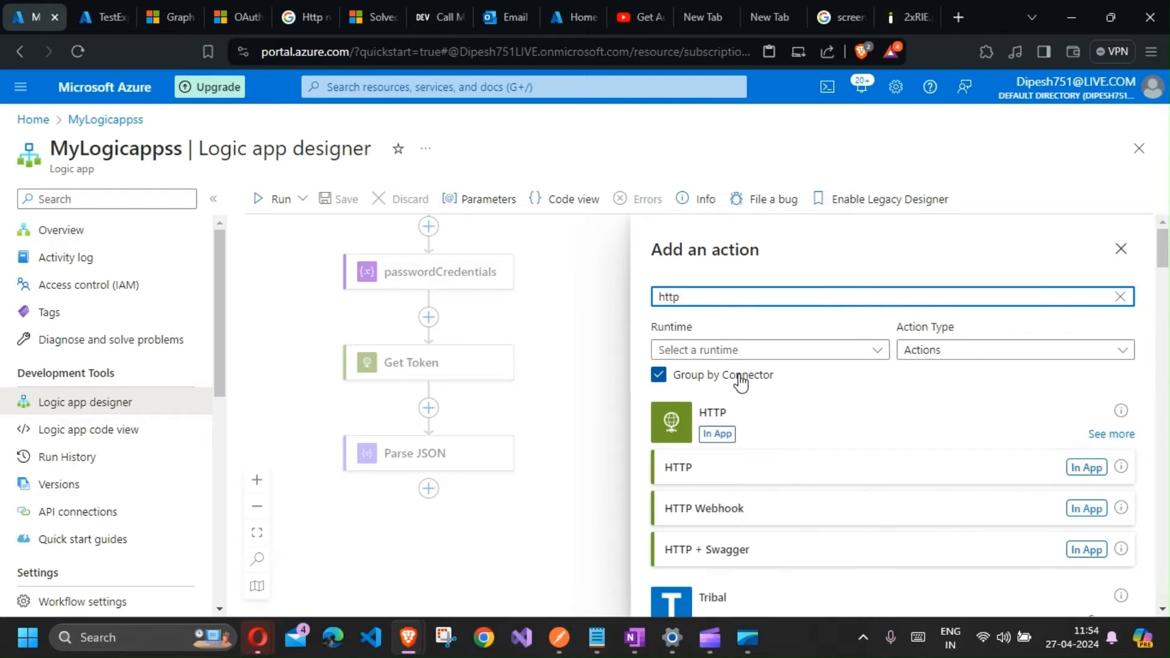
click(1076, 471)
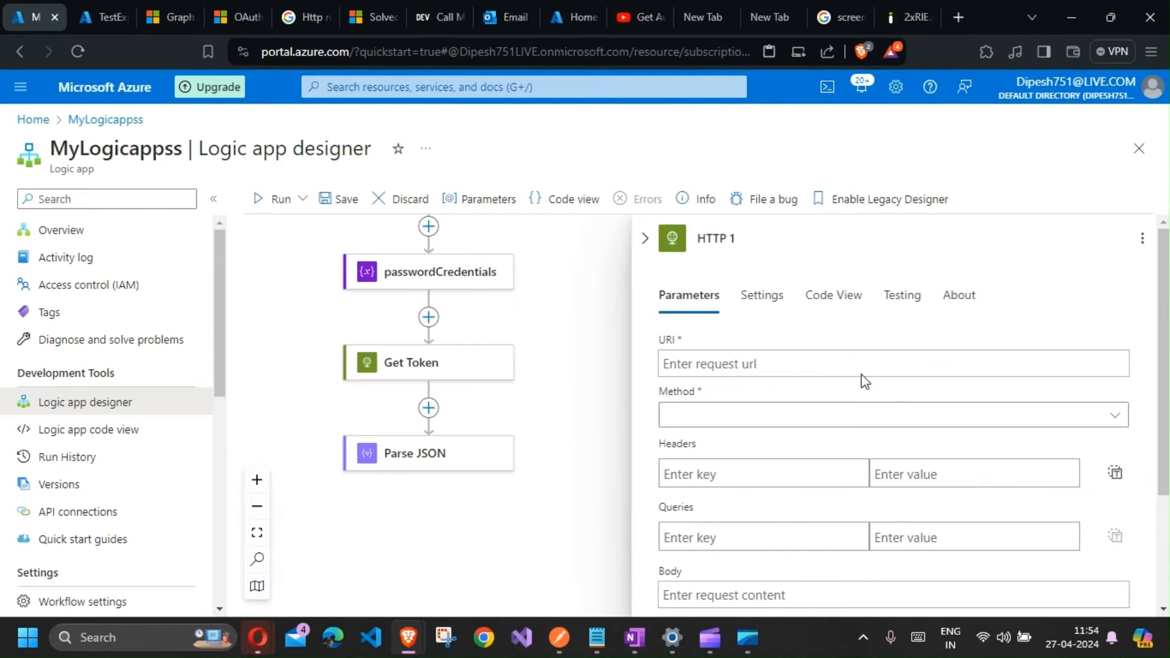
Step: Rename the new HTTP action to Call Graph API
triple_click(751, 236)
text(Ca)
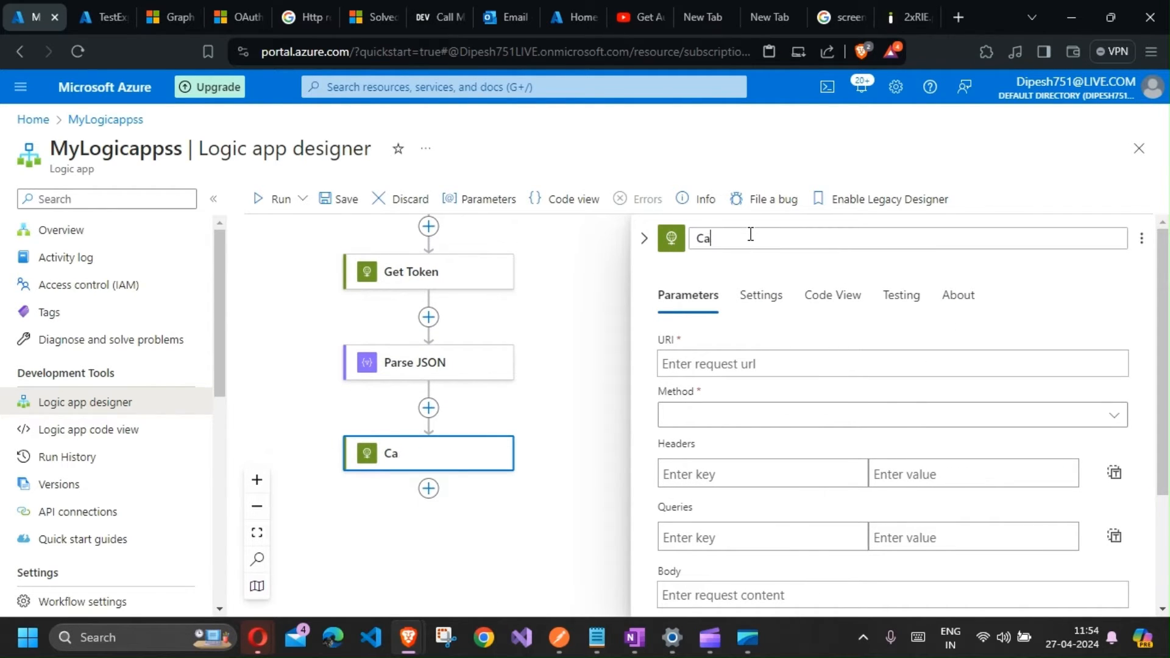
text(ll Graph API)
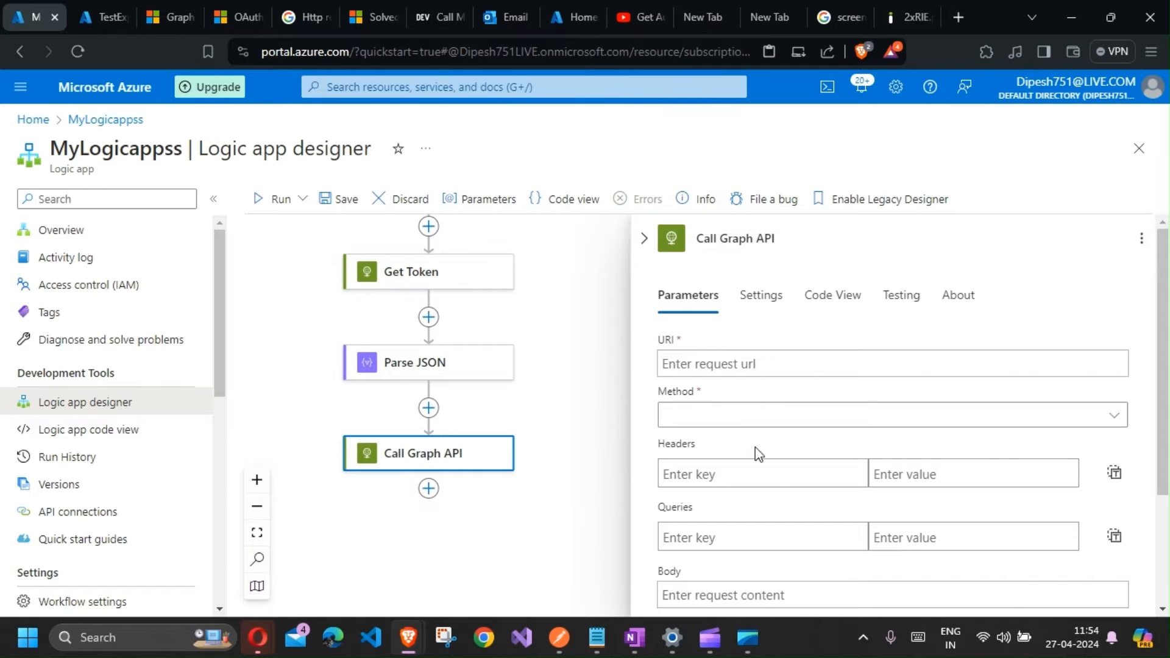
Step: Set the Call Graph API action's method to GET
click(737, 361)
click(717, 419)
click(718, 431)
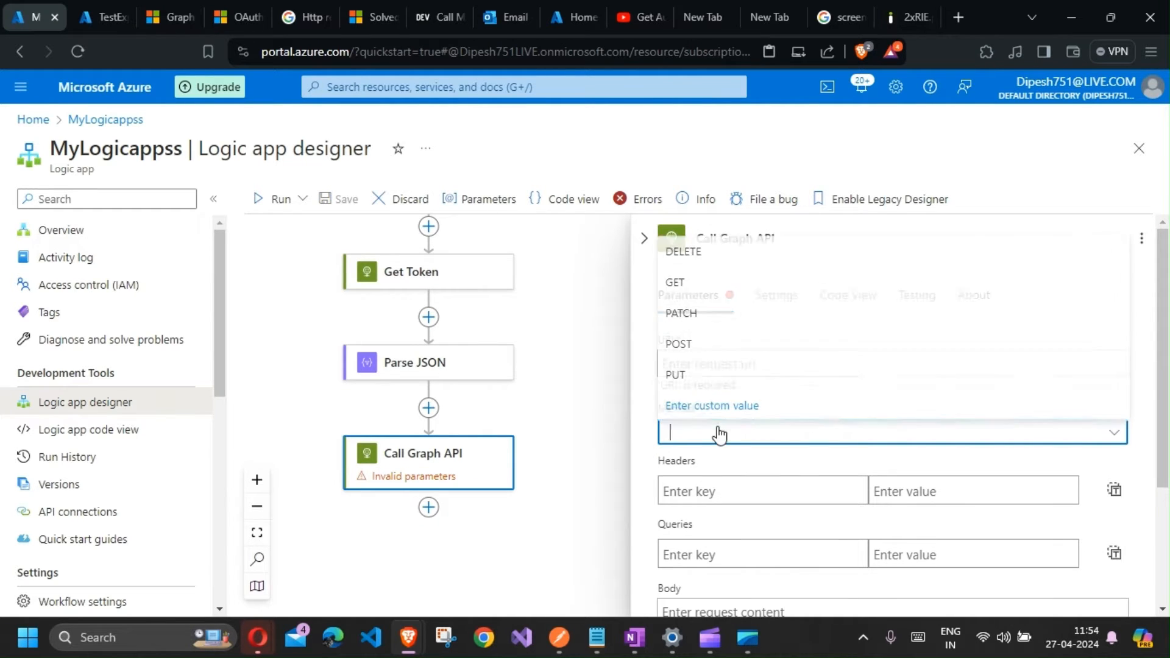
click(700, 278)
click(728, 366)
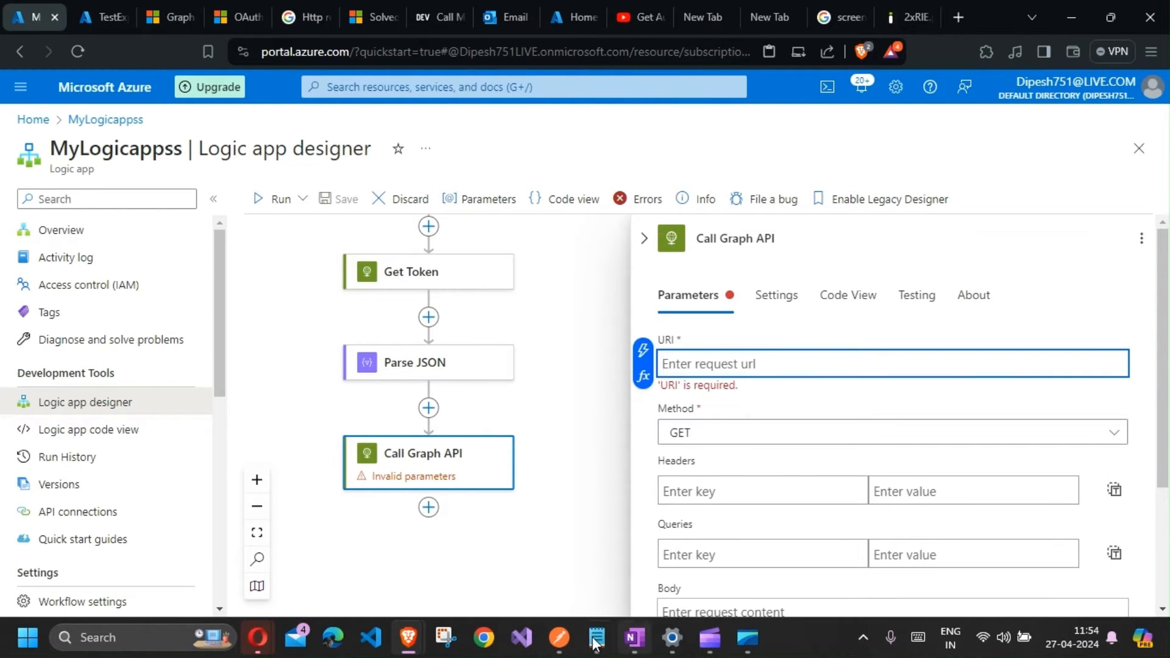
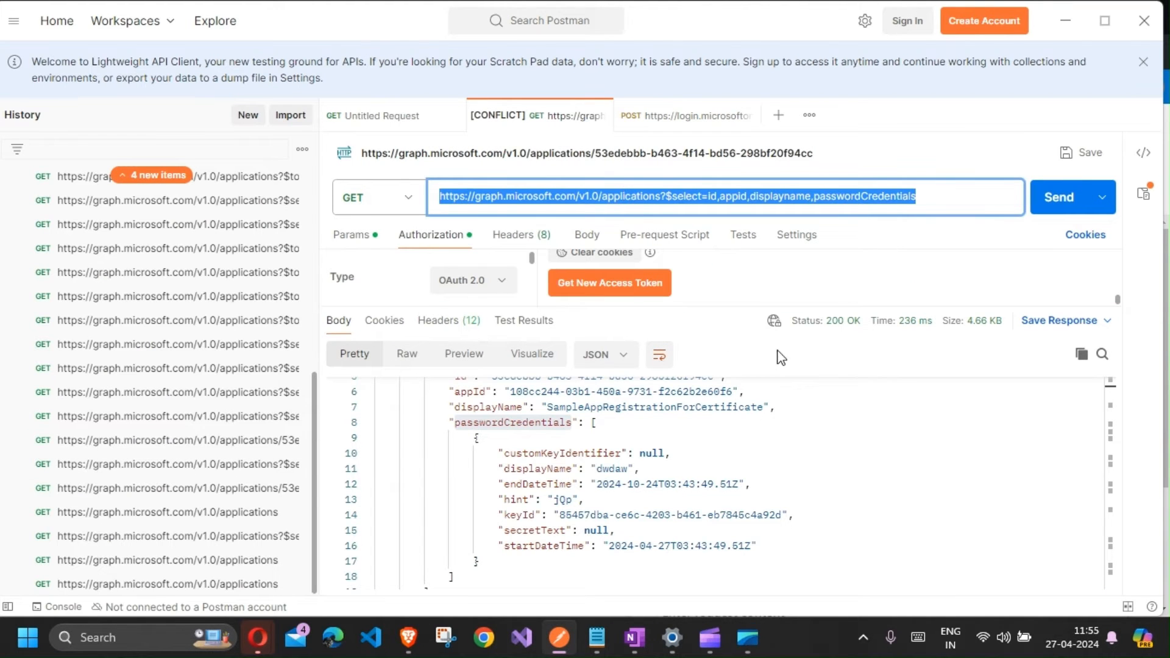
Step: Paste the Graph applications query URL with $select=id,appid,displayname,passwordCredentials into the Call Graph API URI
key(alt+Tab)
key(ctrl+v)
scroll(764, 472, down, 3)
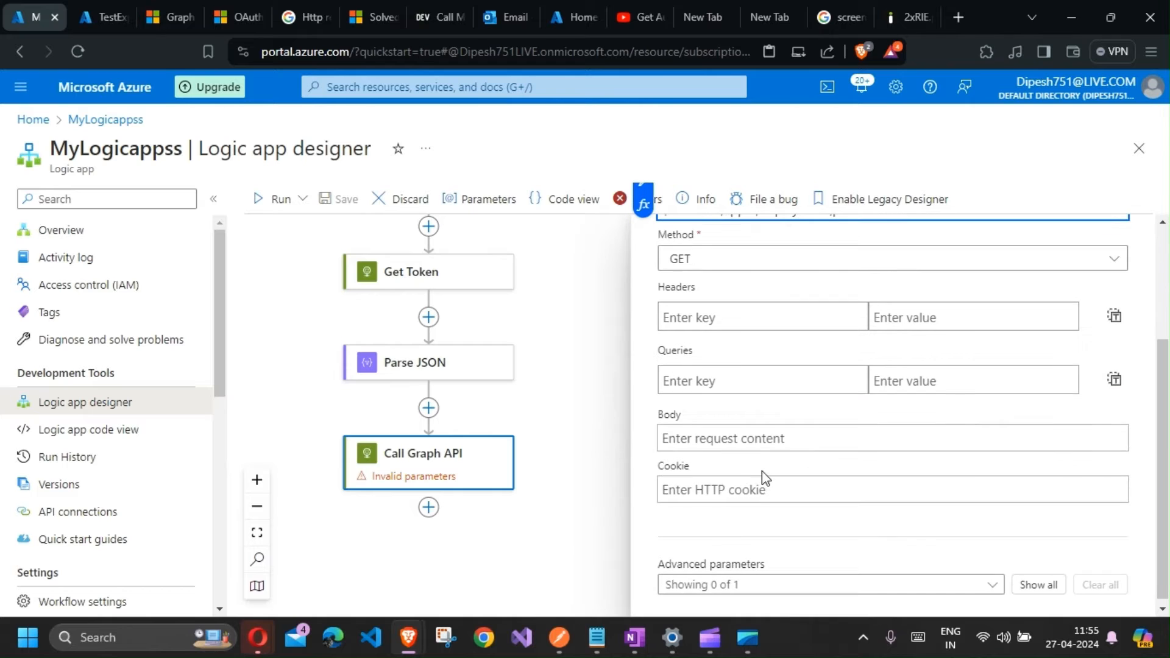
Step: Add Raw authentication to Call Graph API, using the Parse JSON Body access_token as the header value
click(989, 586)
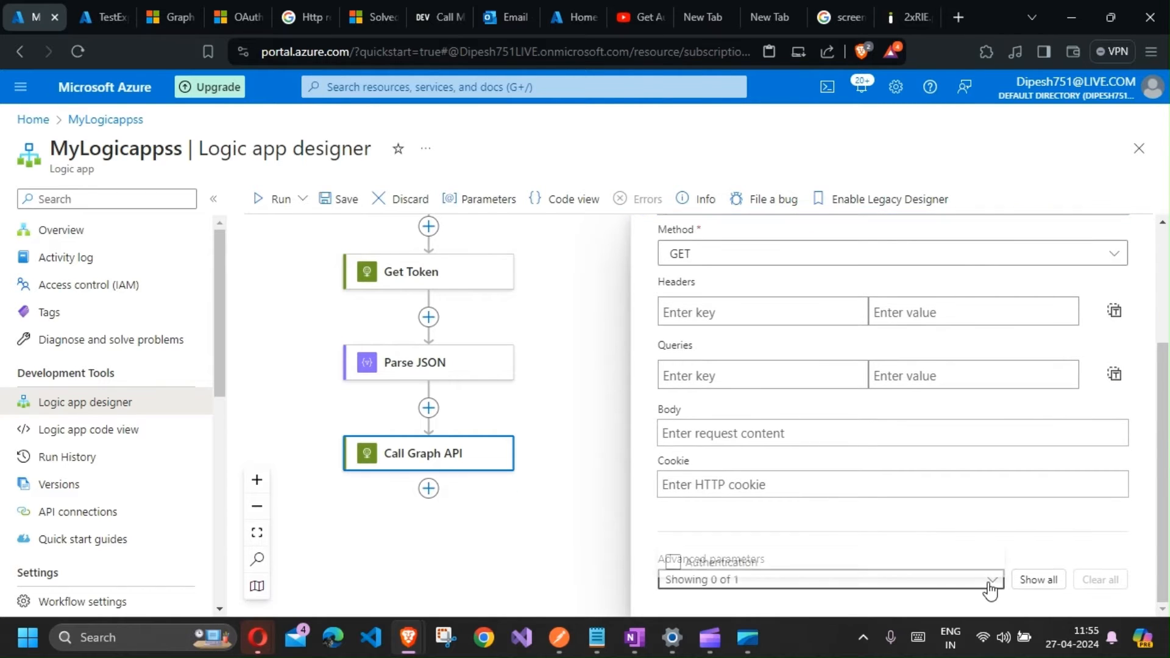
click(909, 564)
click(898, 505)
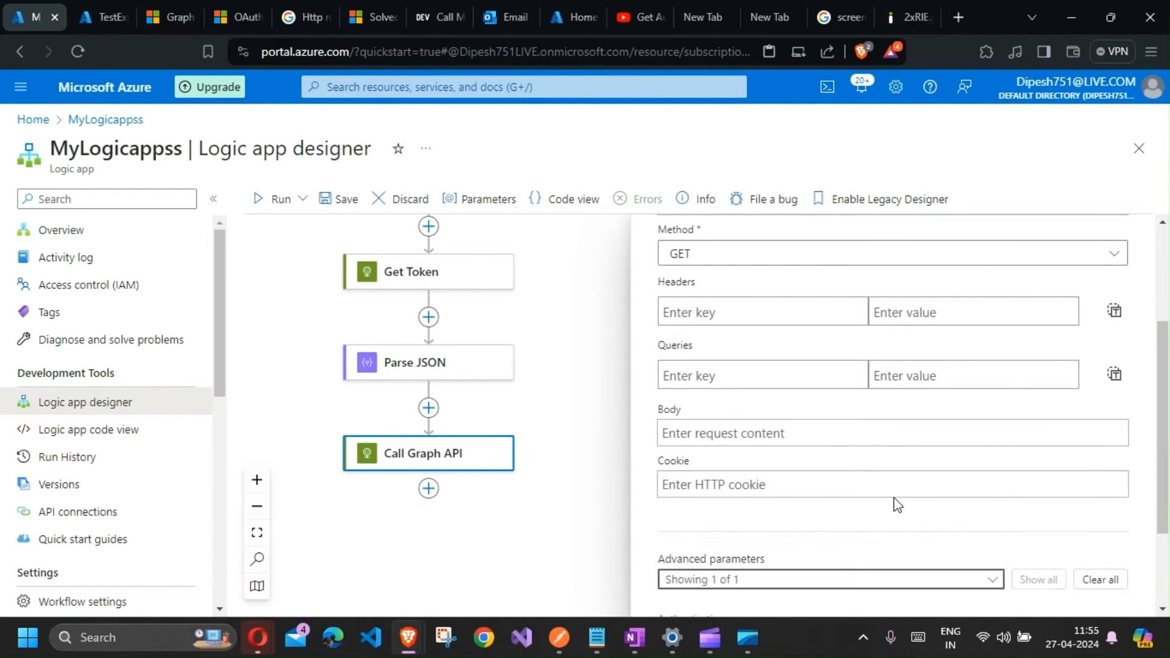
click(831, 550)
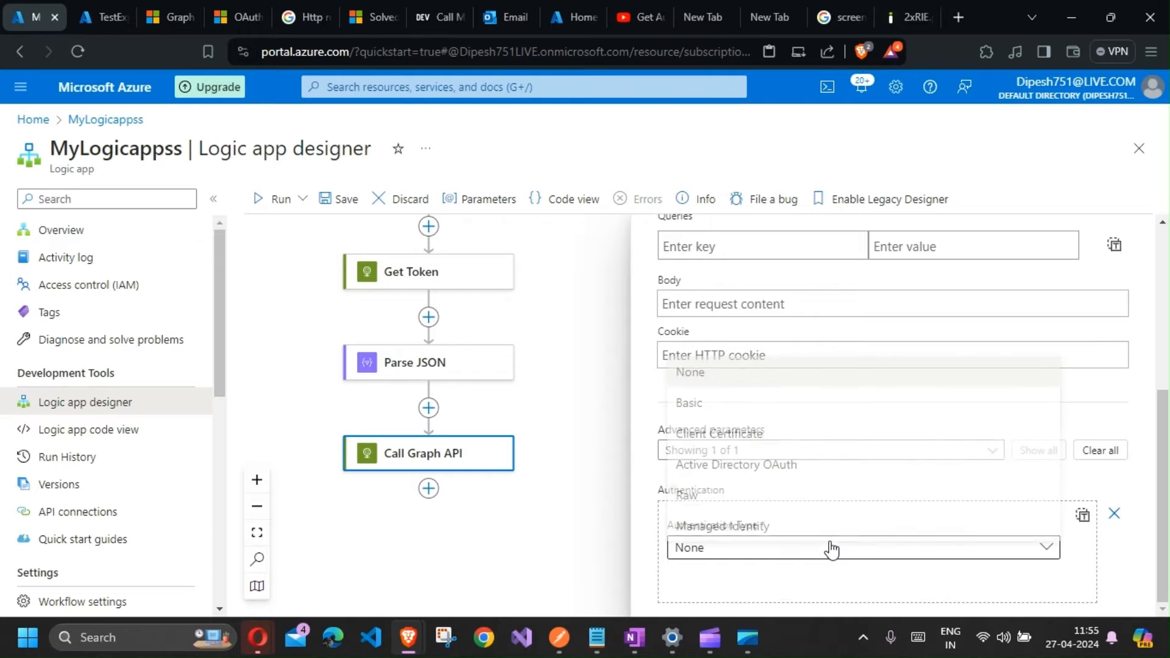
click(750, 487)
click(754, 536)
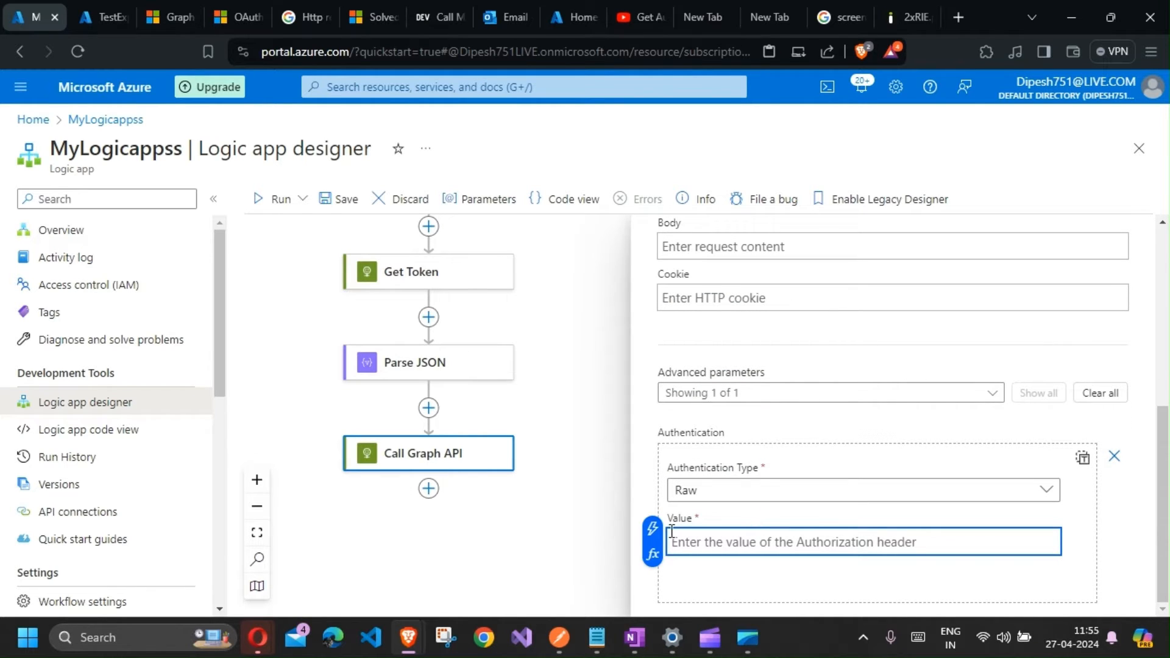
click(652, 528)
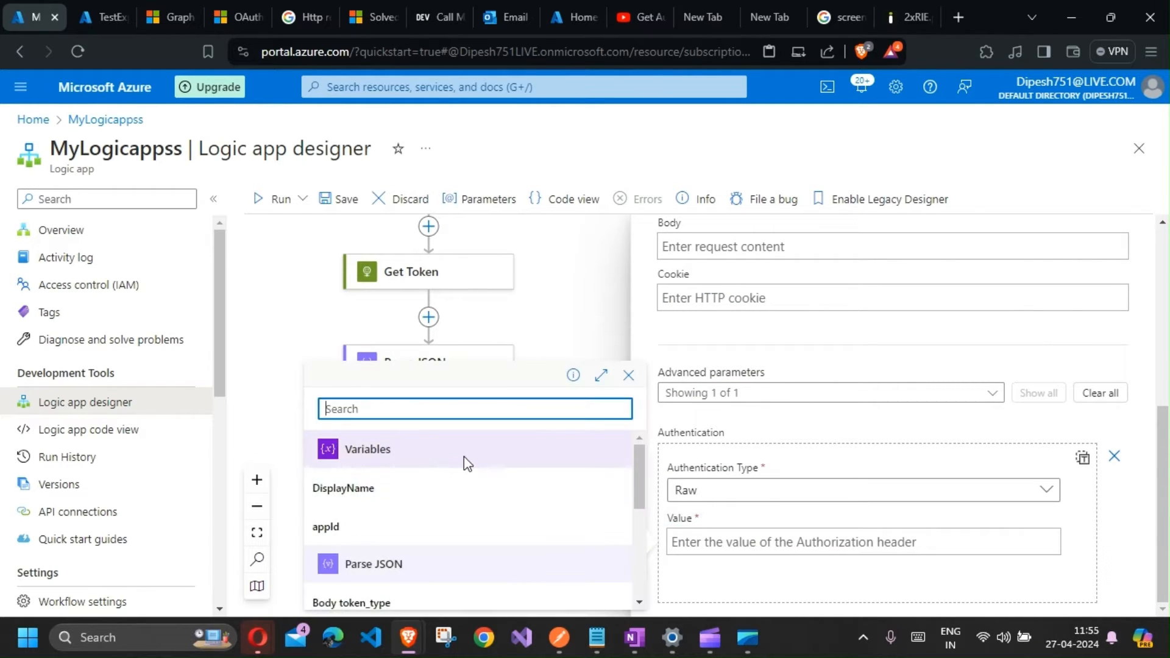
scroll(451, 465, down, 2)
scroll(433, 546, down, 2)
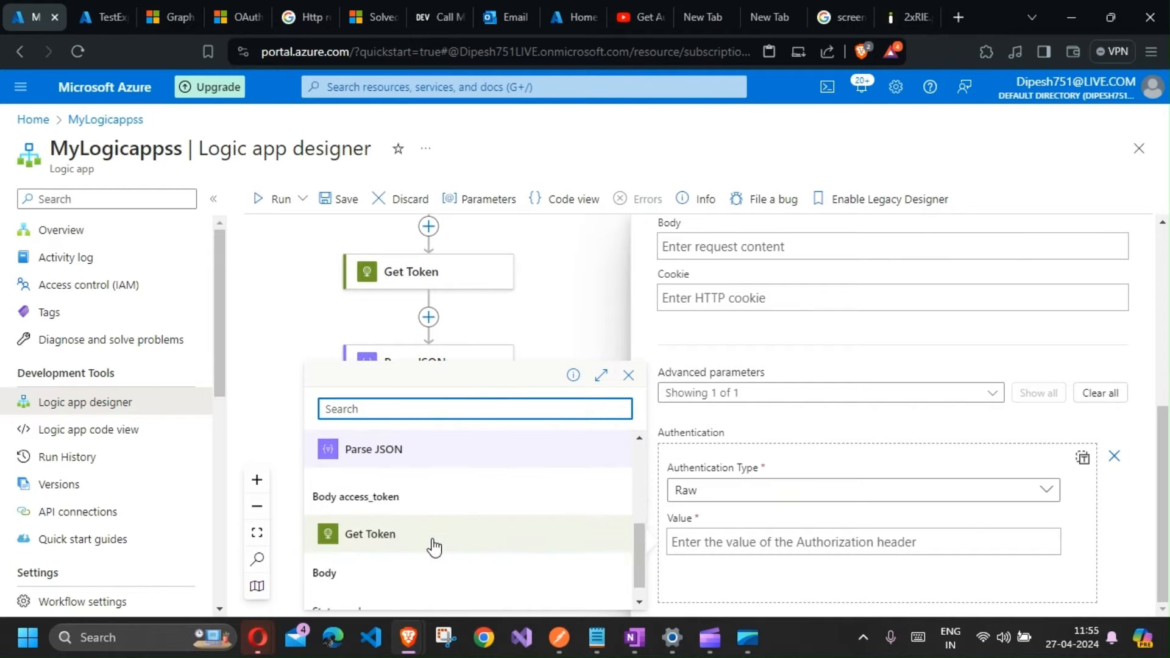
scroll(422, 566, up, 1)
click(422, 566)
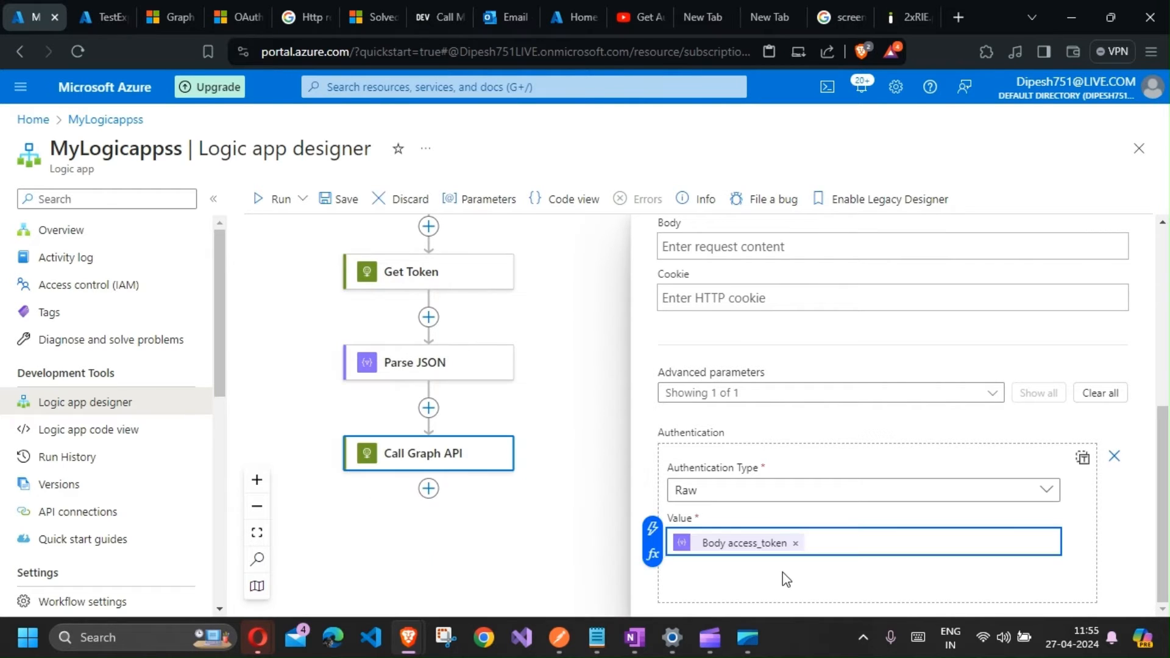
Step: Save the workflow and run it
click(494, 515)
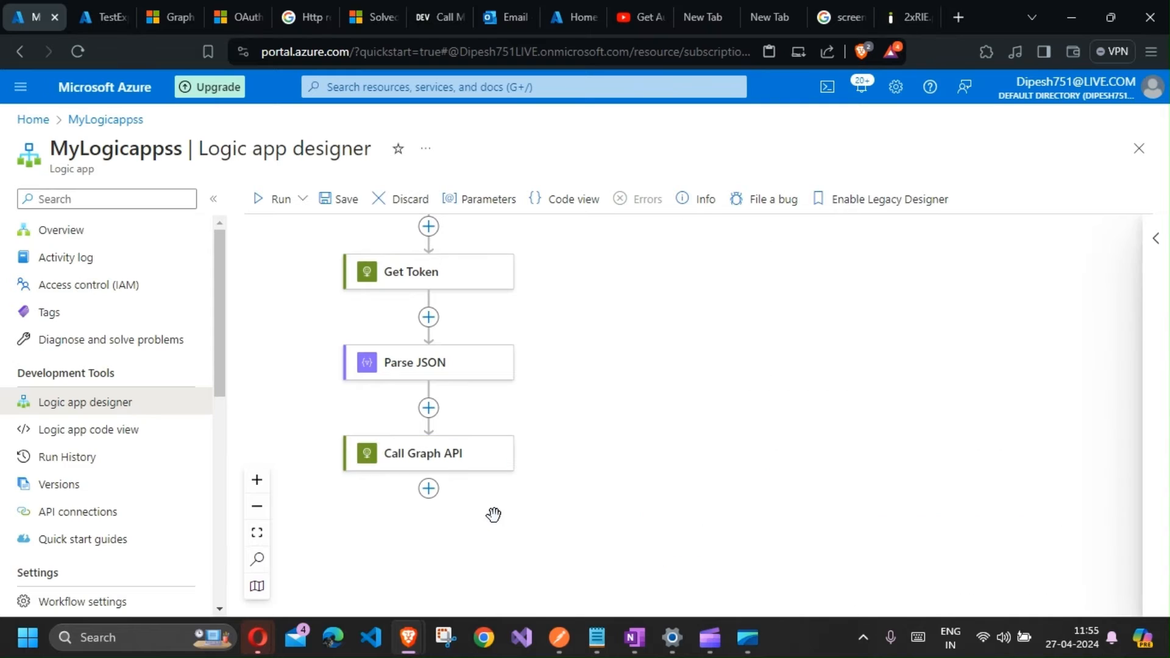
click(335, 200)
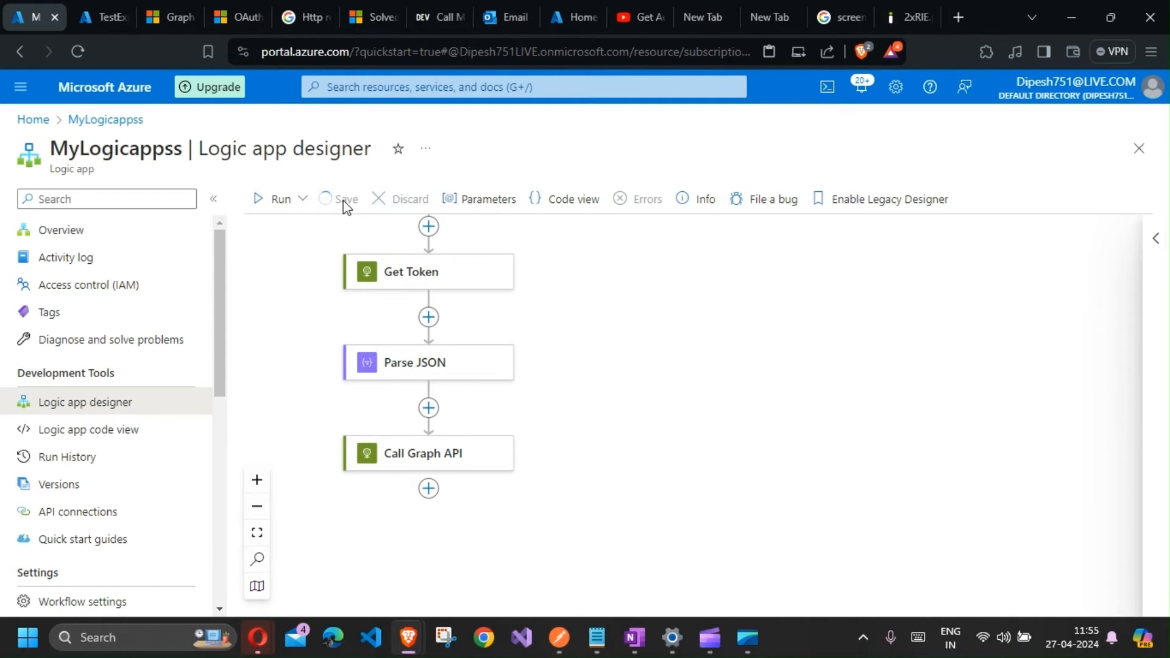
click(285, 207)
click(295, 231)
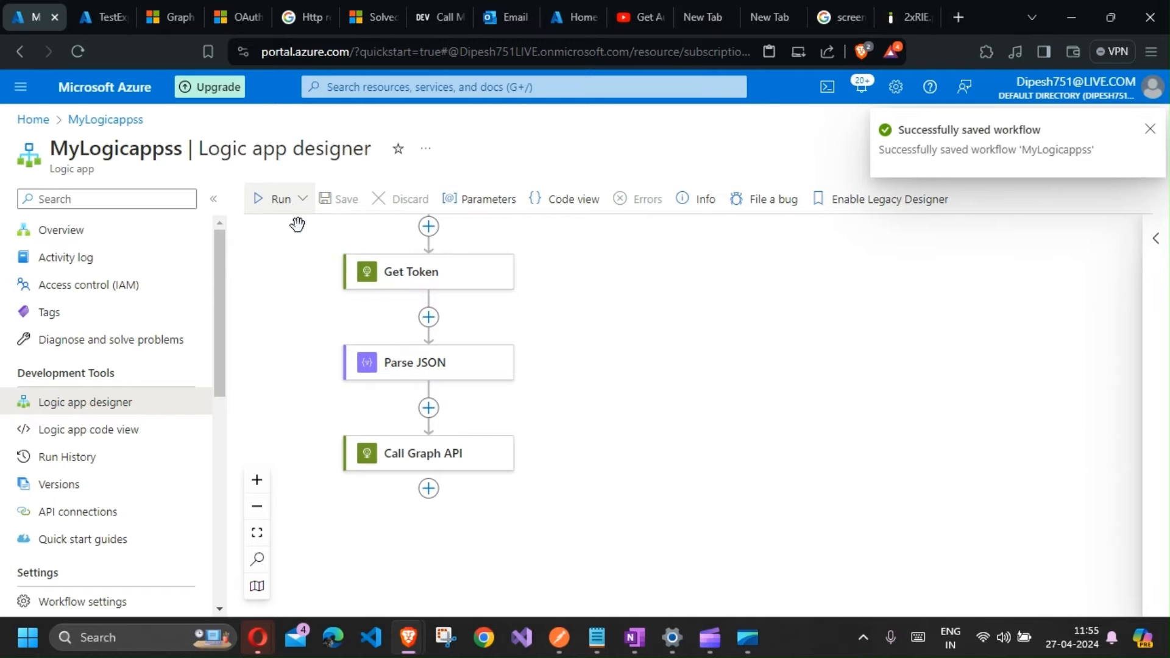
Step: Open the run history and inspect the latest run's action results
click(118, 454)
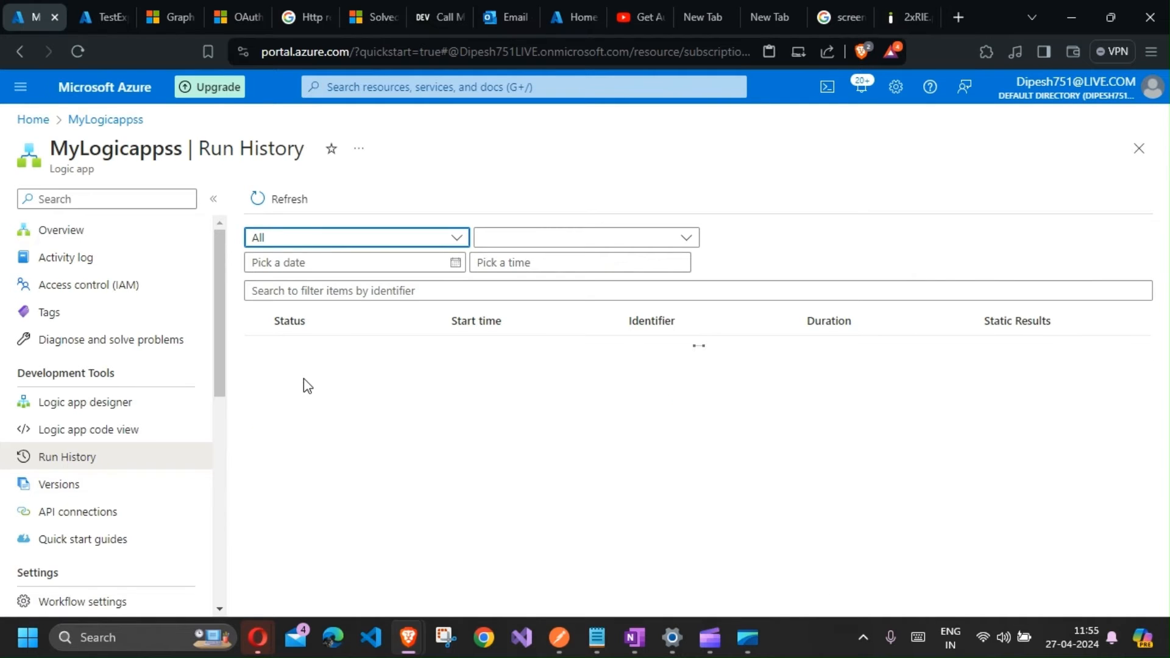
click(310, 366)
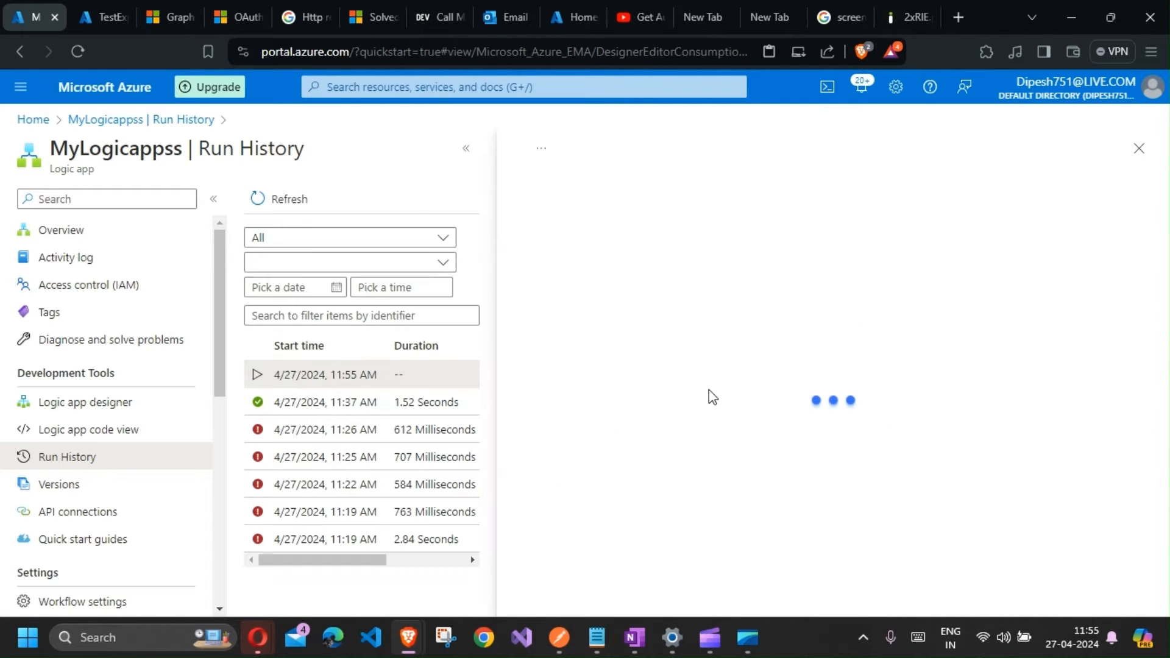
mouse_move(716, 647)
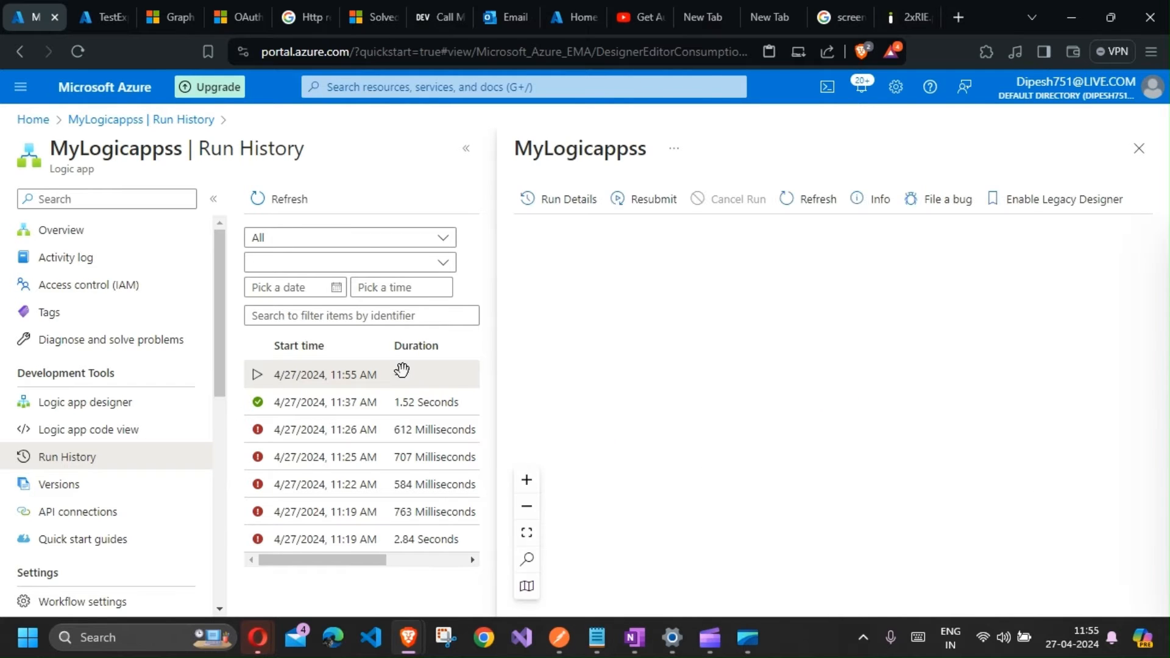
scroll(849, 458, down, 6)
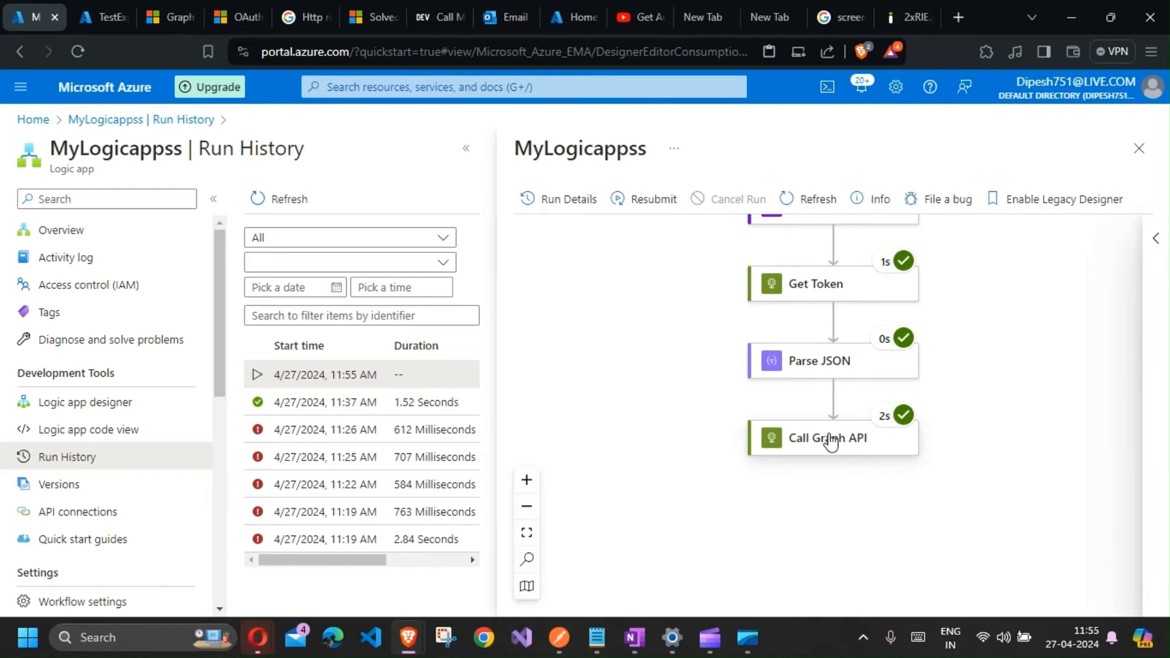
Step: Return to the designer and add a Parse JSON action below Call Graph API
click(112, 411)
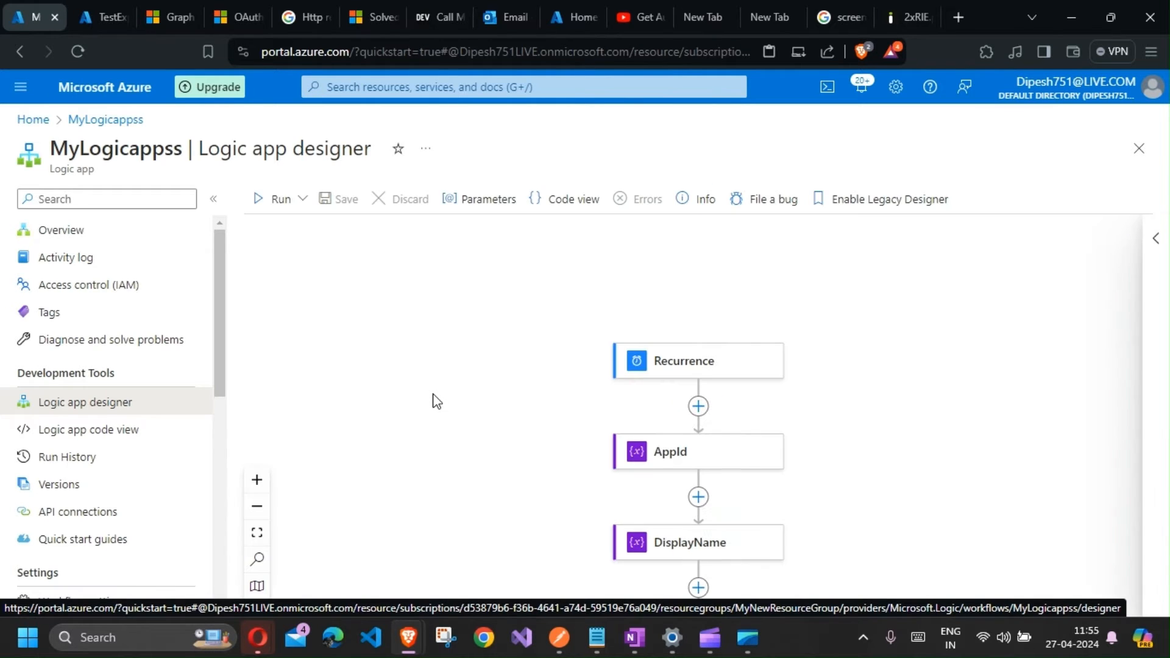
scroll(660, 418, down, 8)
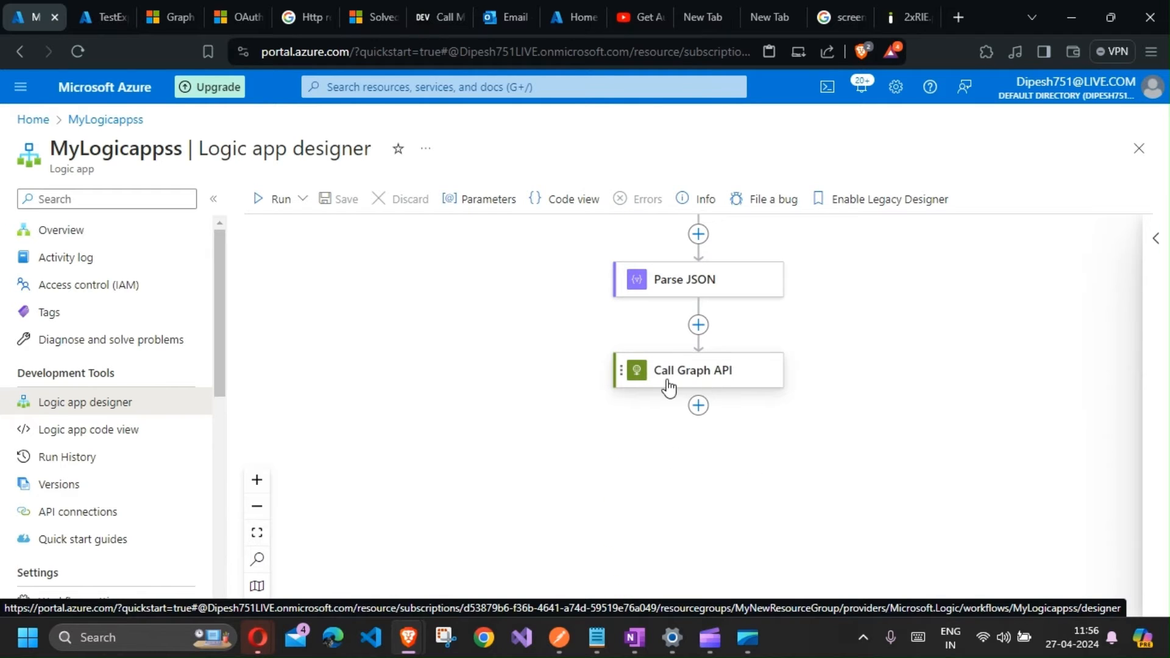
click(699, 406)
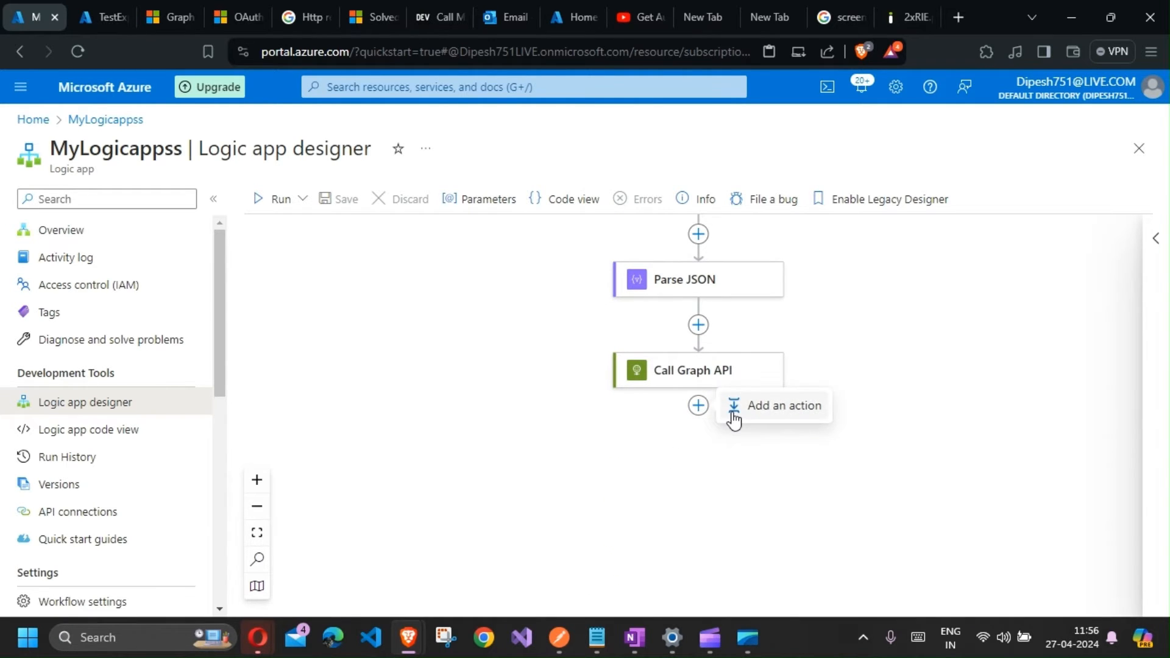
click(734, 407)
text(pars)
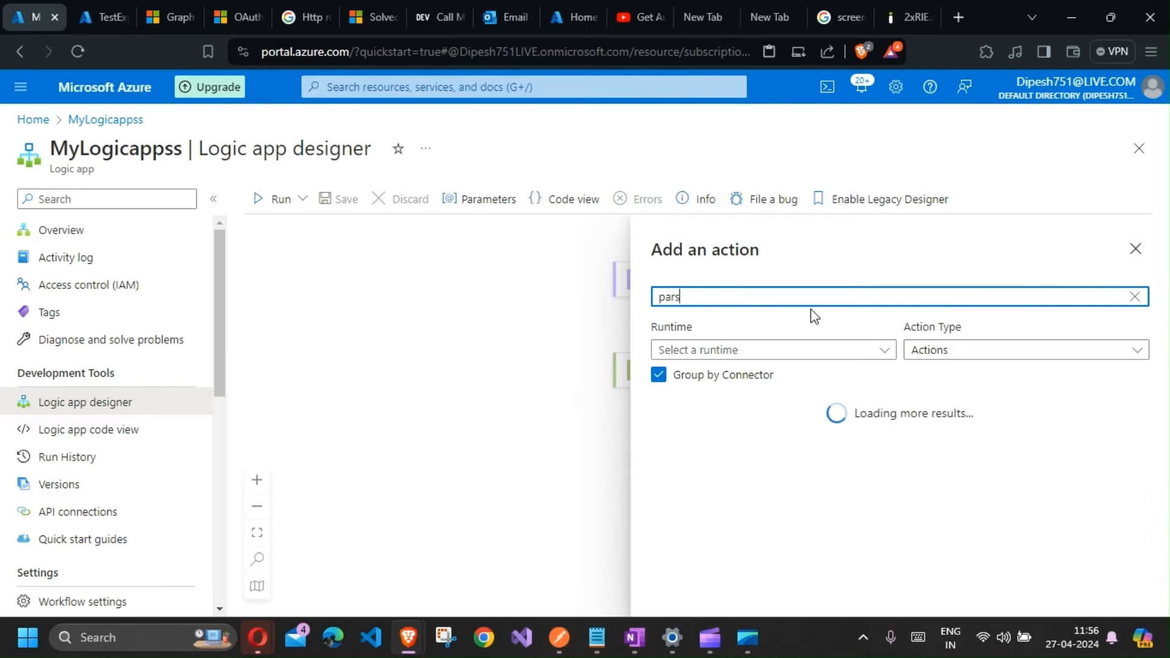
text(e Json)
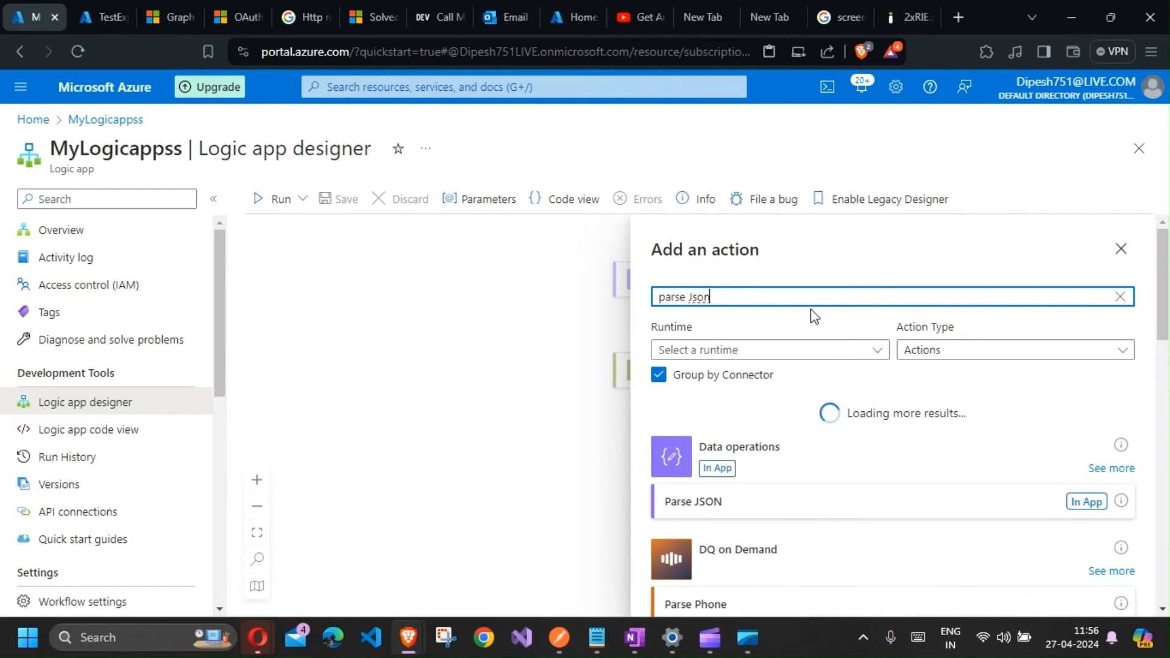
click(1094, 503)
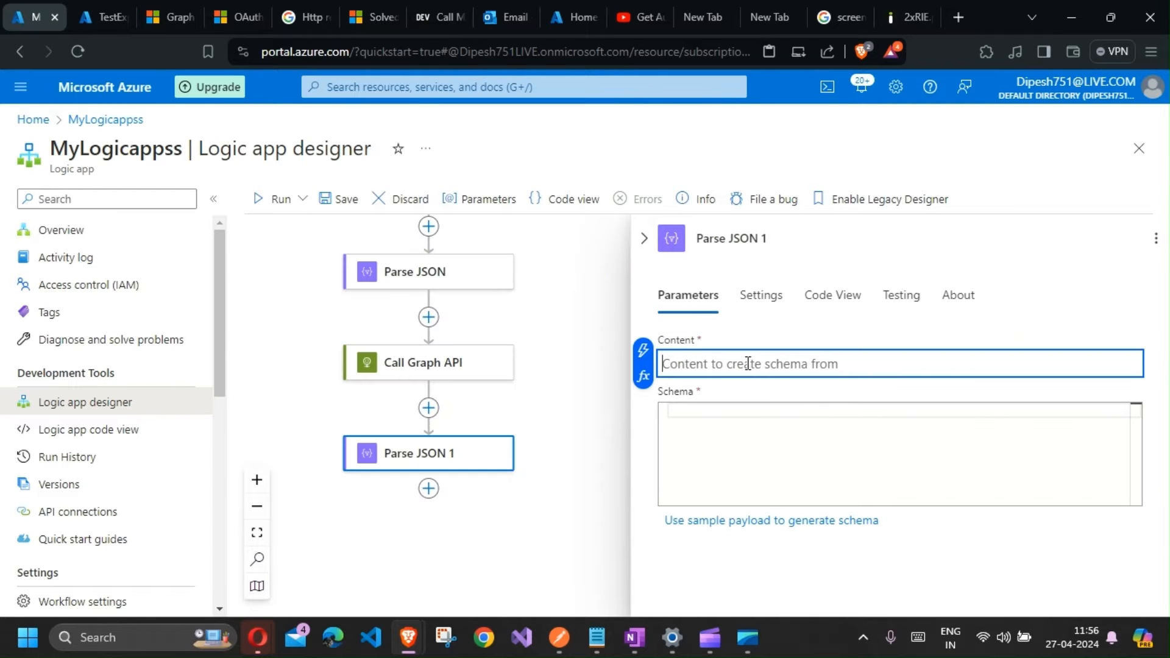
Step: Set the new Parse JSON content to the Call Graph API Body and open the sample payload editor
click(644, 353)
scroll(384, 504, down, 2)
click(350, 543)
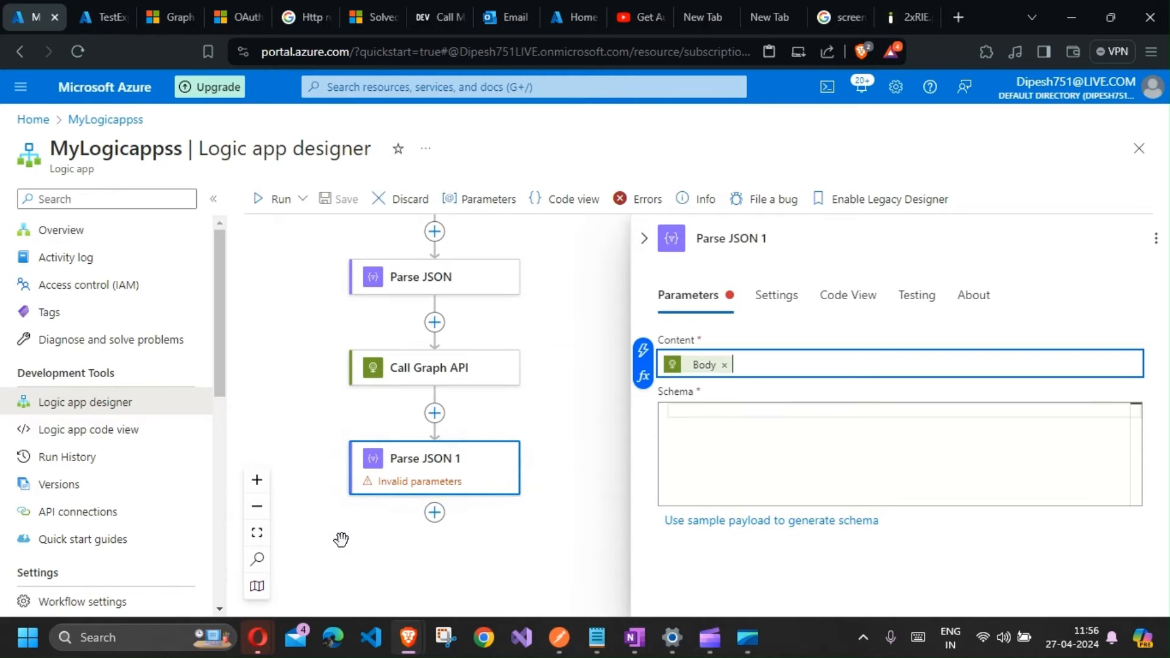
click(727, 457)
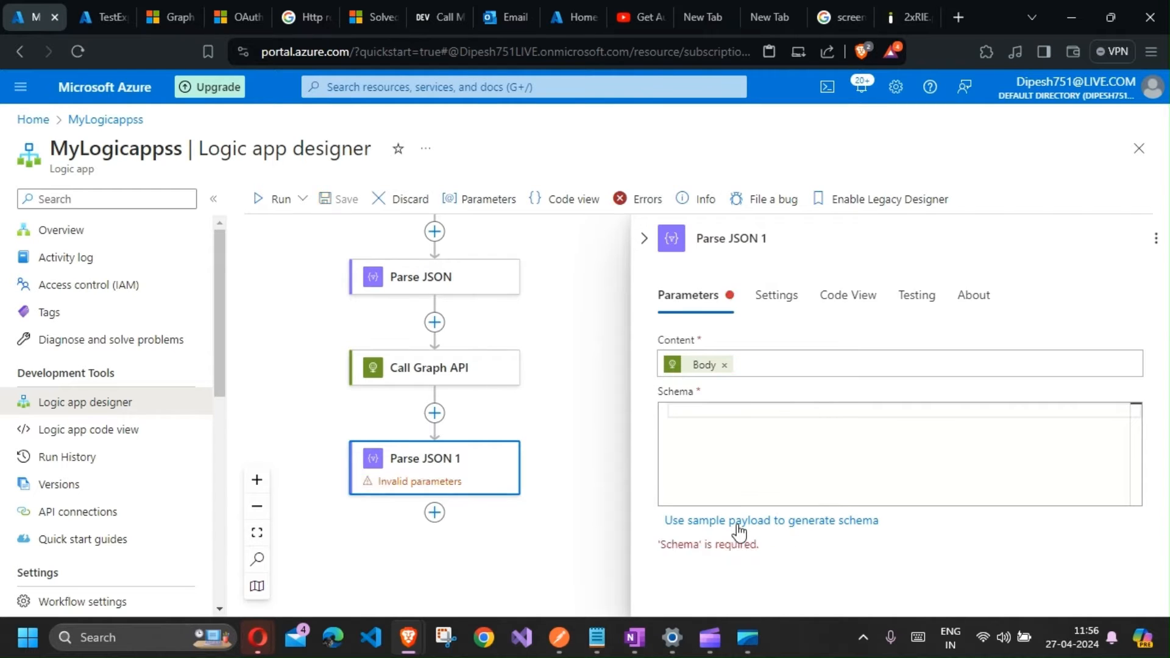
click(737, 521)
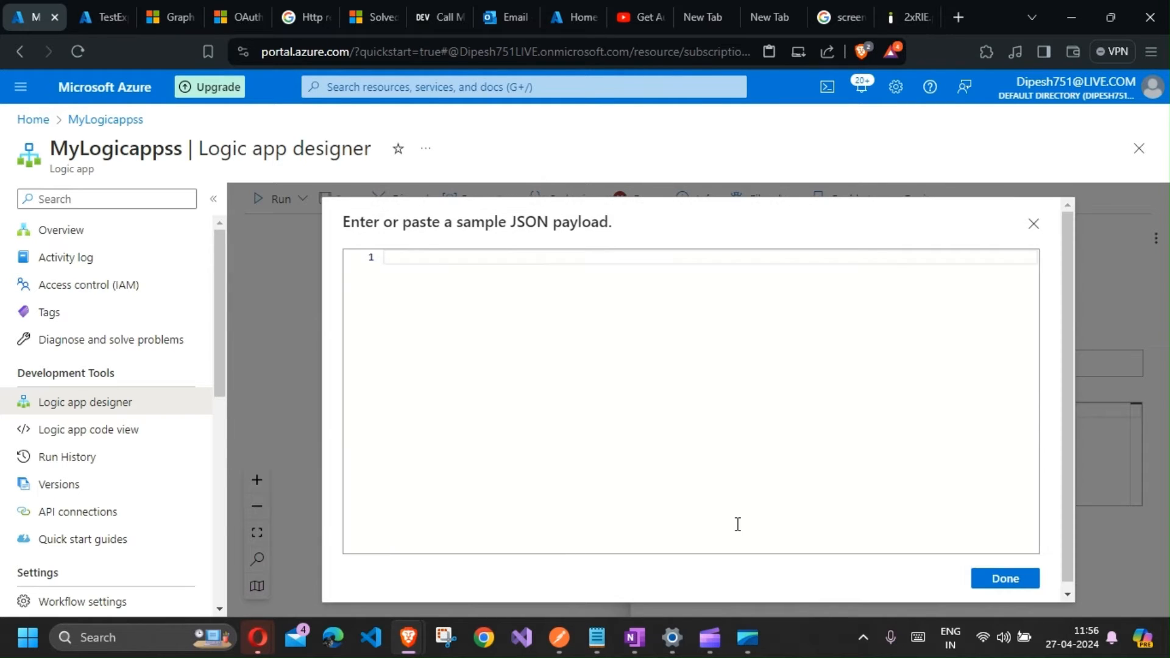
Step: Switch to OneNote and select the JSON schema text under Json Parse
click(635, 637)
scroll(512, 467, down, 8)
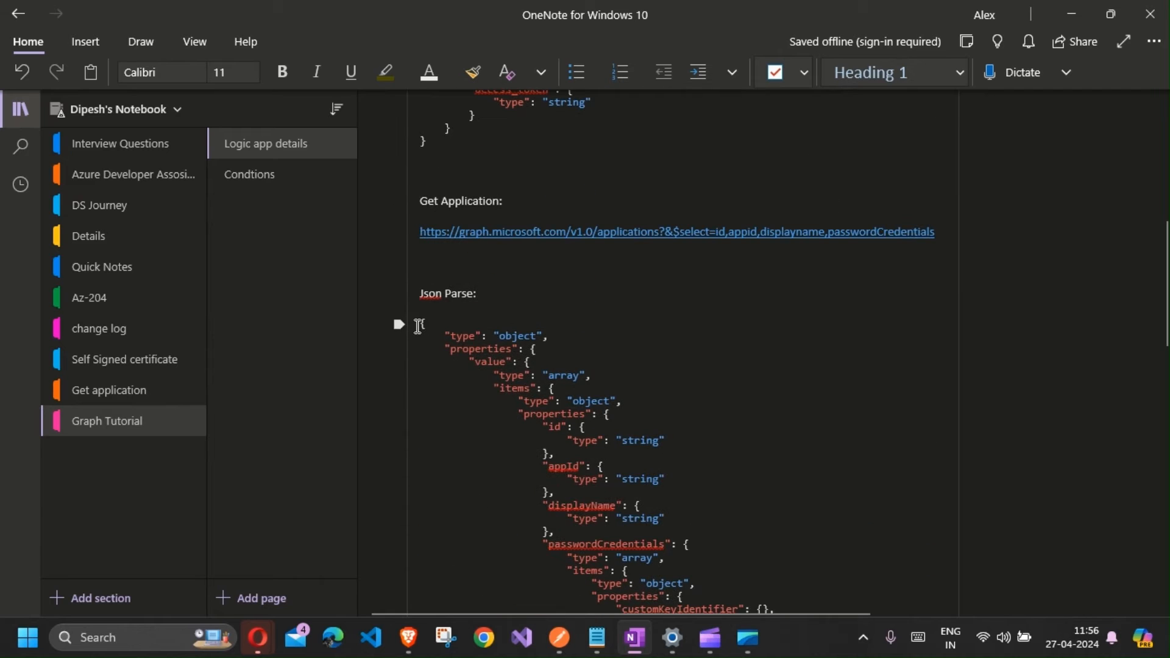
scroll(525, 470, down, 8)
drag(420, 328, 493, 550)
key(ctrl+c)
scroll(519, 530, down, 10)
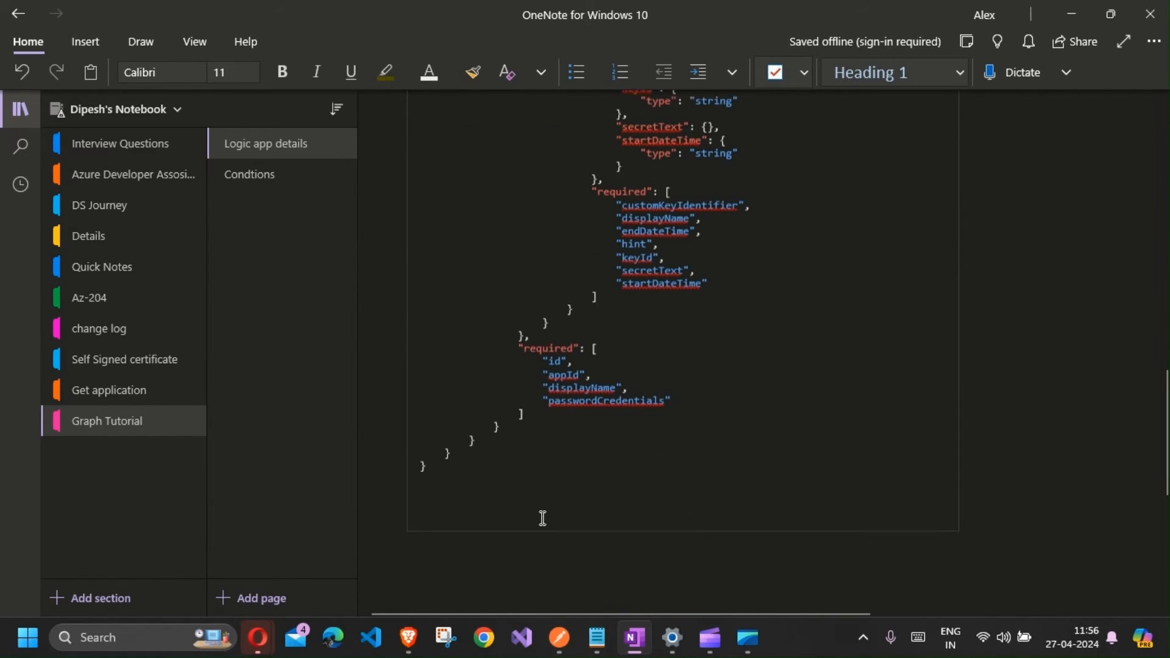
click(434, 458)
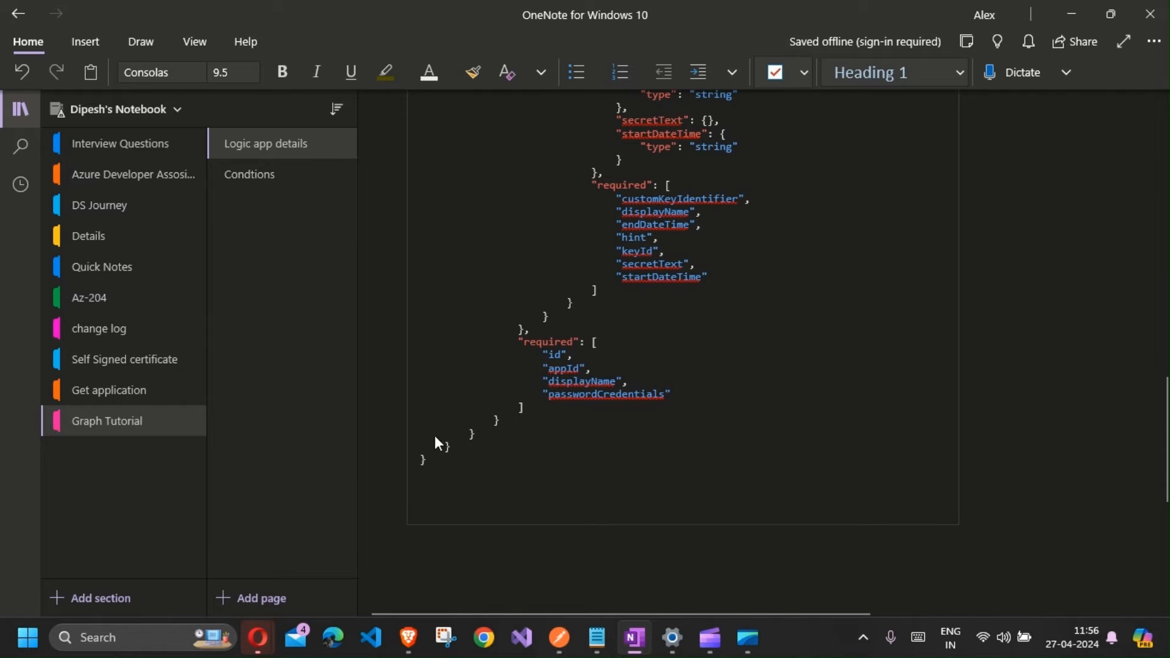
click(437, 462)
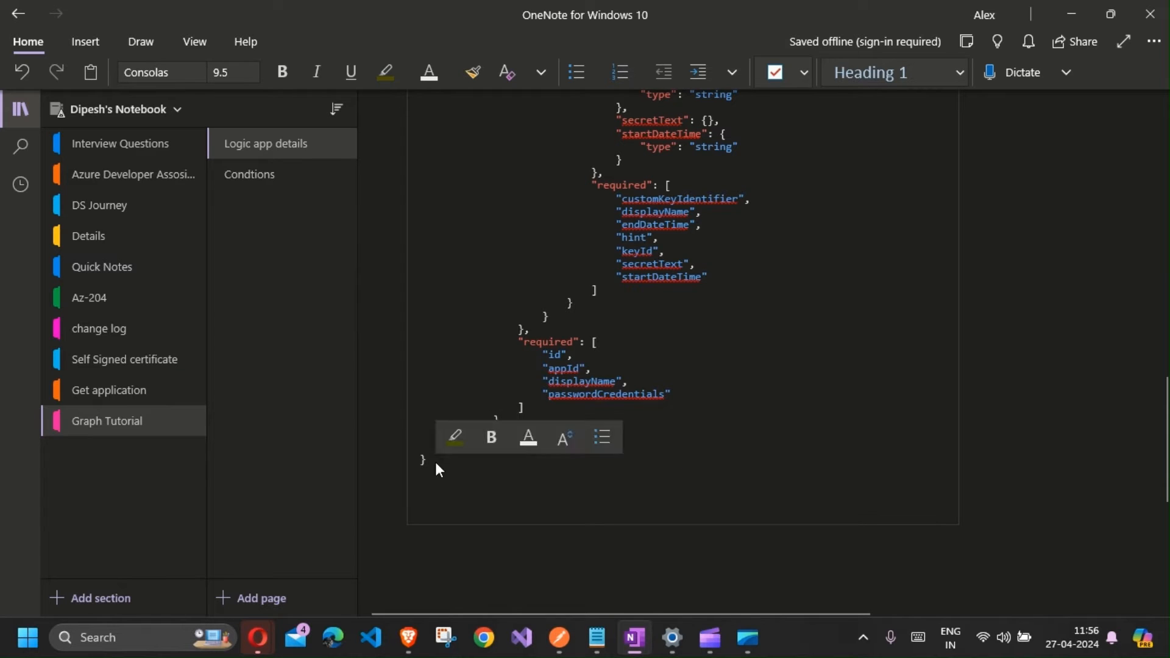
scroll(436, 380, up, 2)
scroll(436, 379, up, 10)
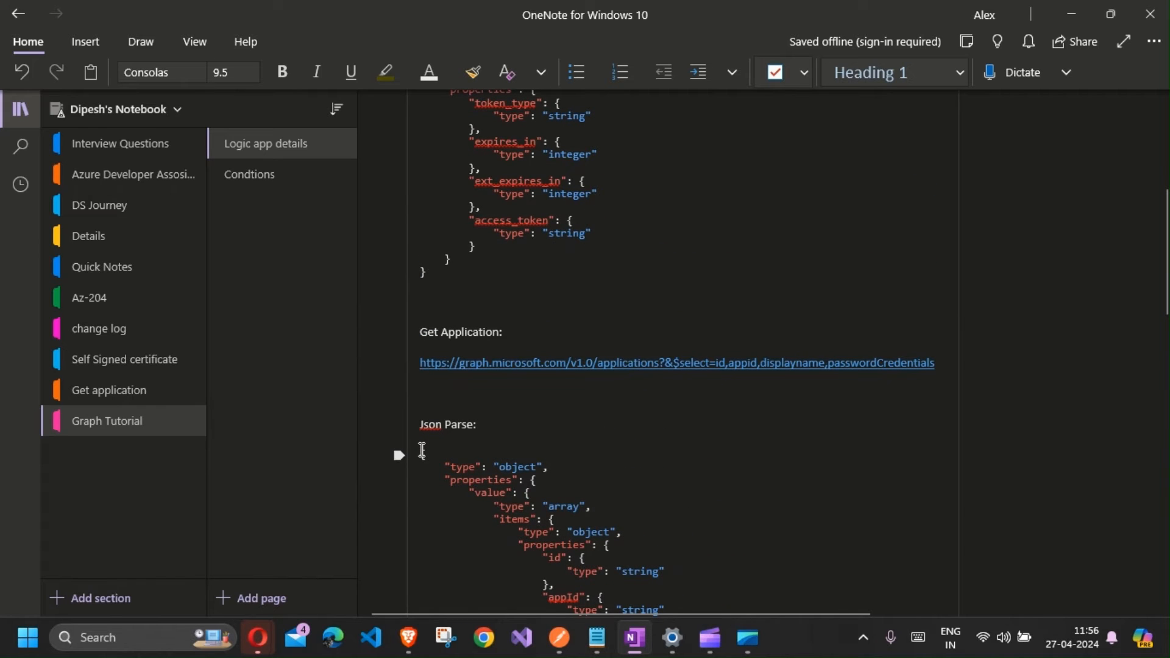
key(shift+Down)
key(shift+Down)
key(shift+Down)
key(shift+Down)
key(shift+Down)
key(shift+Down)
key(shift+Down)
key(shift+Down)
key(shift+Down)
key(shift+Down)
key(shift+Down)
key(shift+Down)
key(shift+Down)
key(shift+Down)
key(shift+Down)
key(shift+Down)
key(shift+Down)
key(shift+Down)
key(shift+Down)
key(shift+Down)
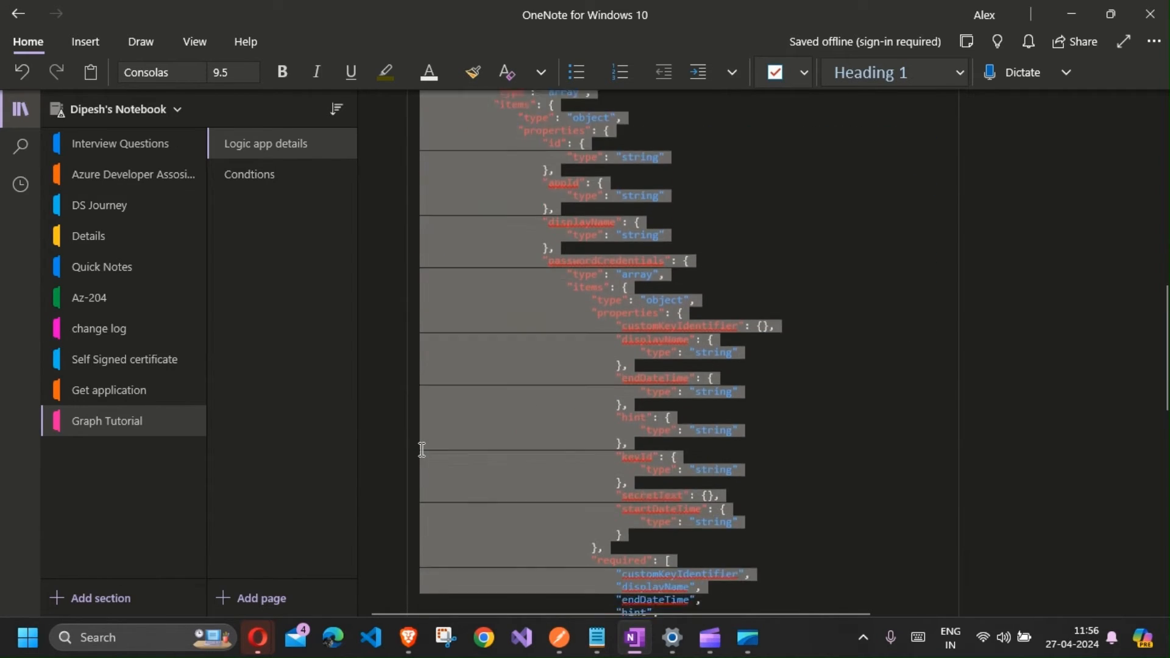
key(shift+Down)
key(shift+Down)
key(shift+Down)
key(shift+Down)
key(shift+Down)
key(shift+Down)
key(shift+Down)
key(shift+Down)
key(shift+Down)
key(shift+Down)
key(shift+Down)
key(shift+Down)
key(shift+Down)
key(shift+Down)
key(shift+Down)
key(shift+Down)
key(shift+Down)
key(shift+Down)
key(shift+Down)
key(shift+Down)
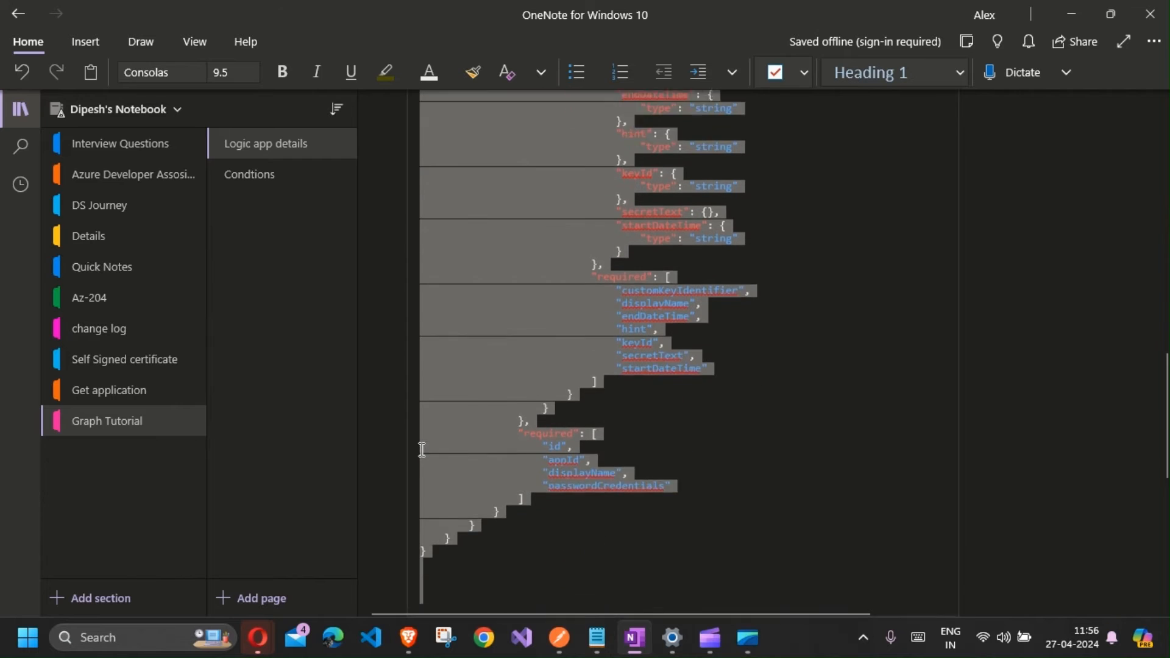
key(shift+Up)
key(shift+Up)
Step: Paste the copied JSON as the sample payload and generate the schema
key(alt+Tab)
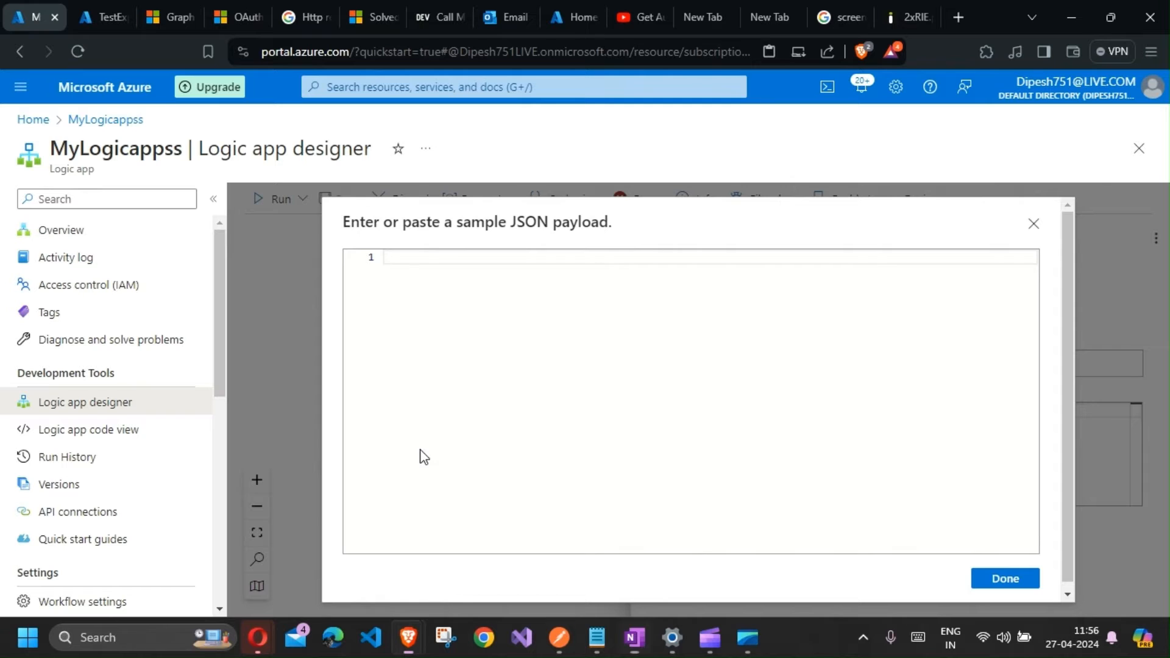
key(ctrl+v)
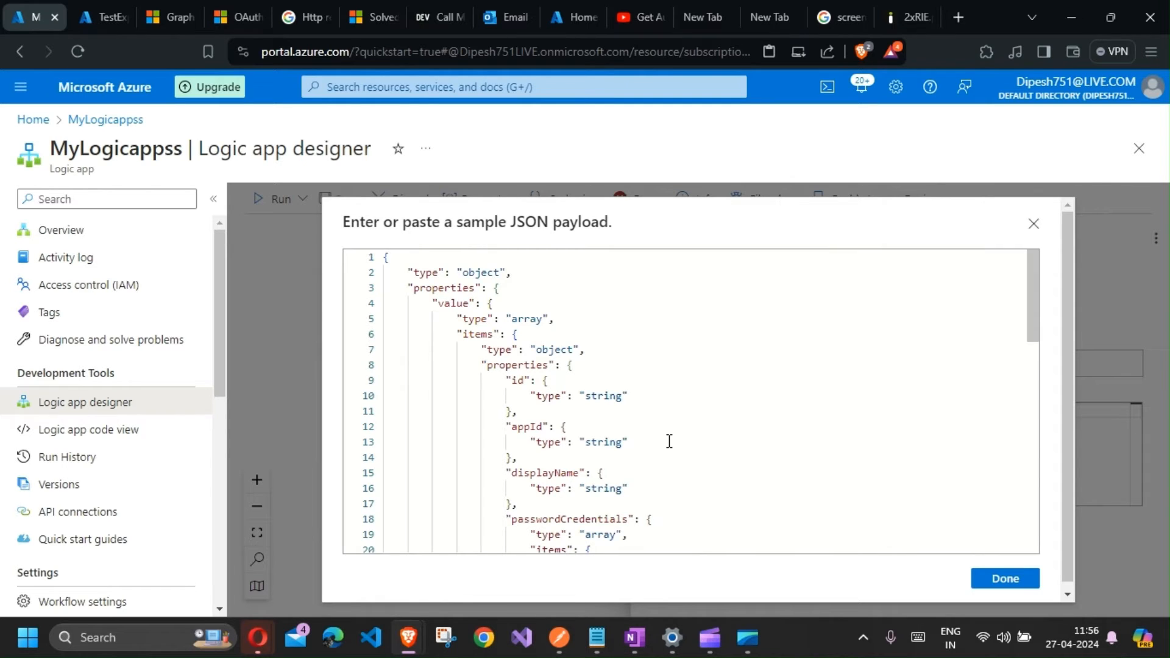
click(1005, 579)
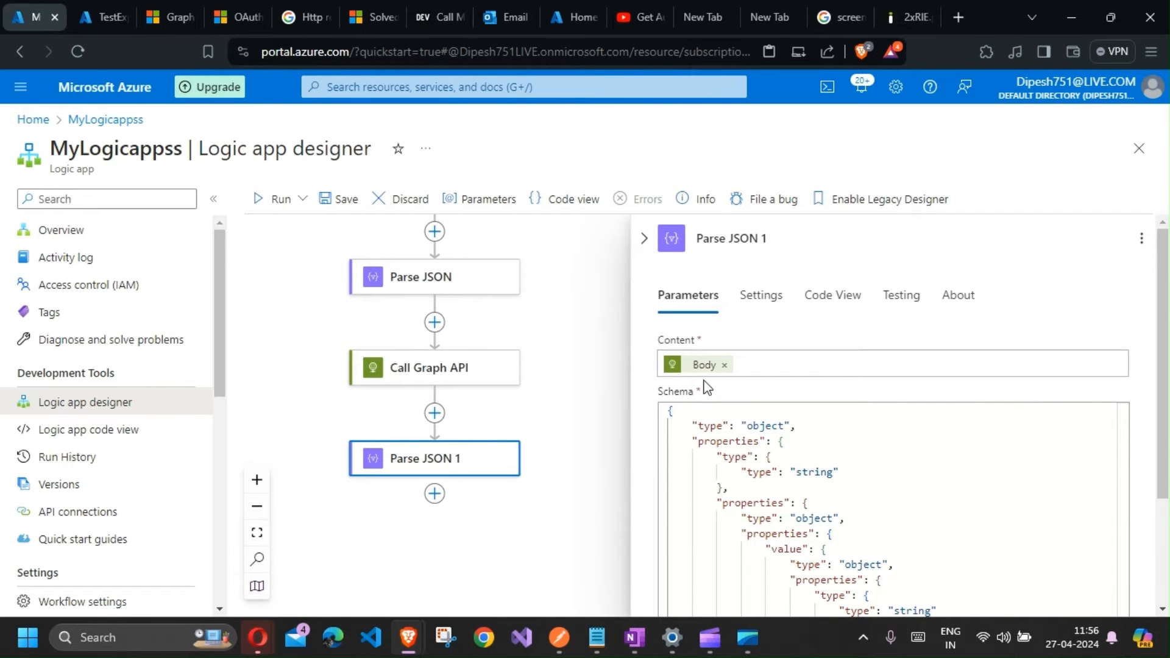
Step: Rename the new Parse JSON action to Parse Graph call
click(760, 238)
key(ctrl+a)
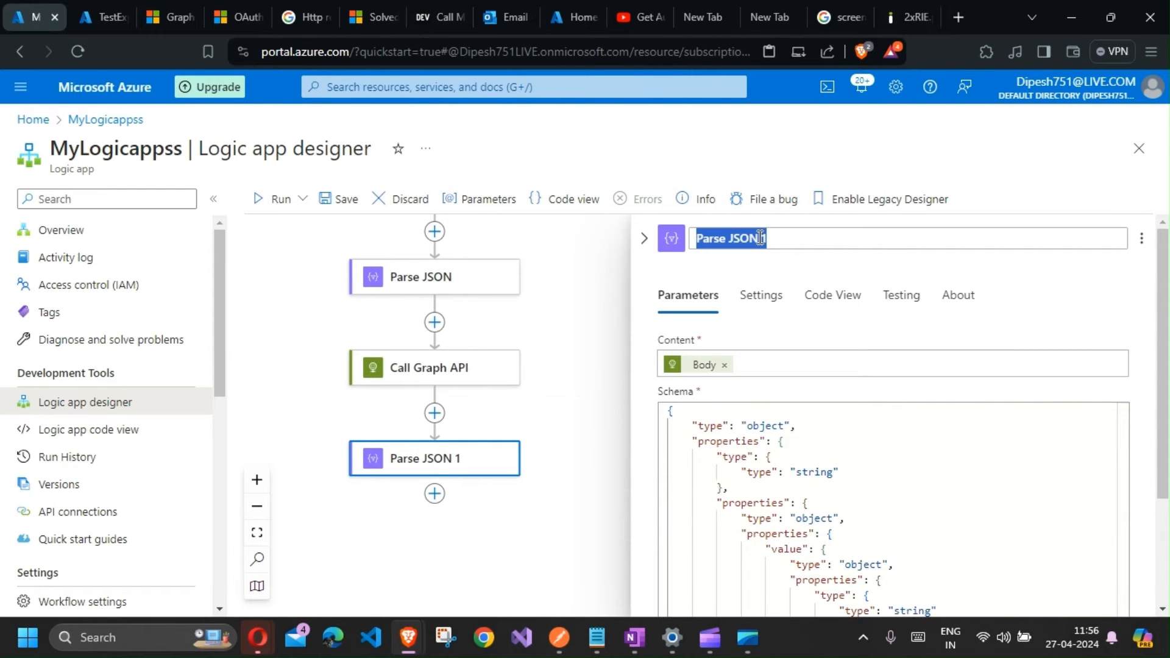
text(P)
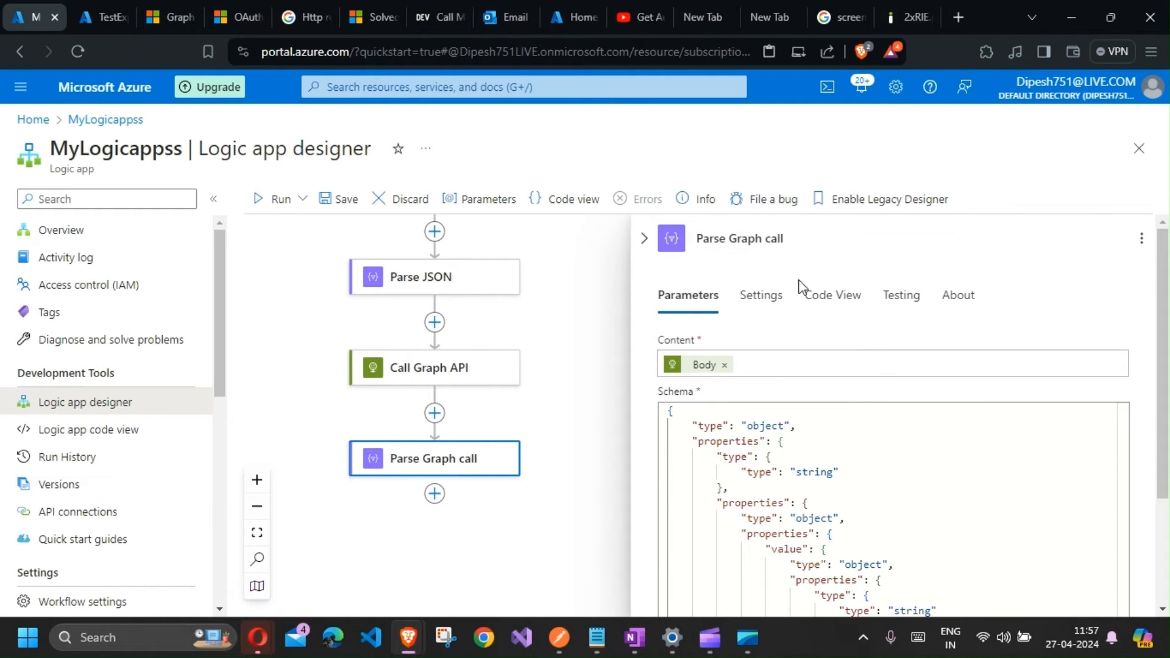
click(547, 438)
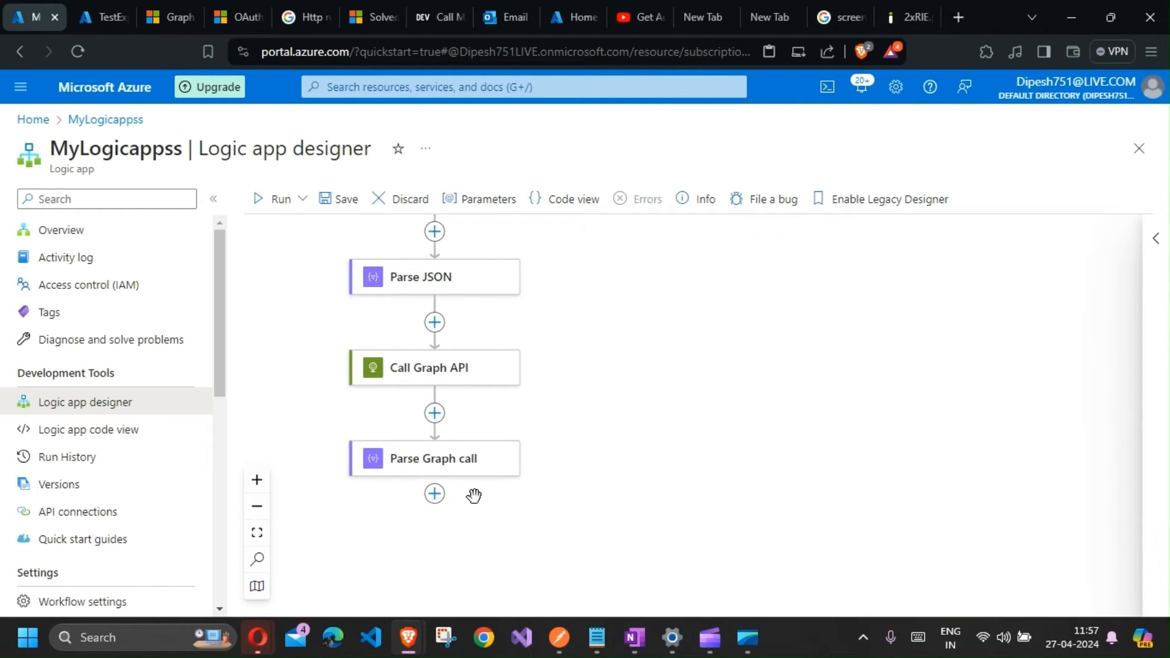
Step: Save the workflow and add a For each action after the Parse Graph call step
click(339, 201)
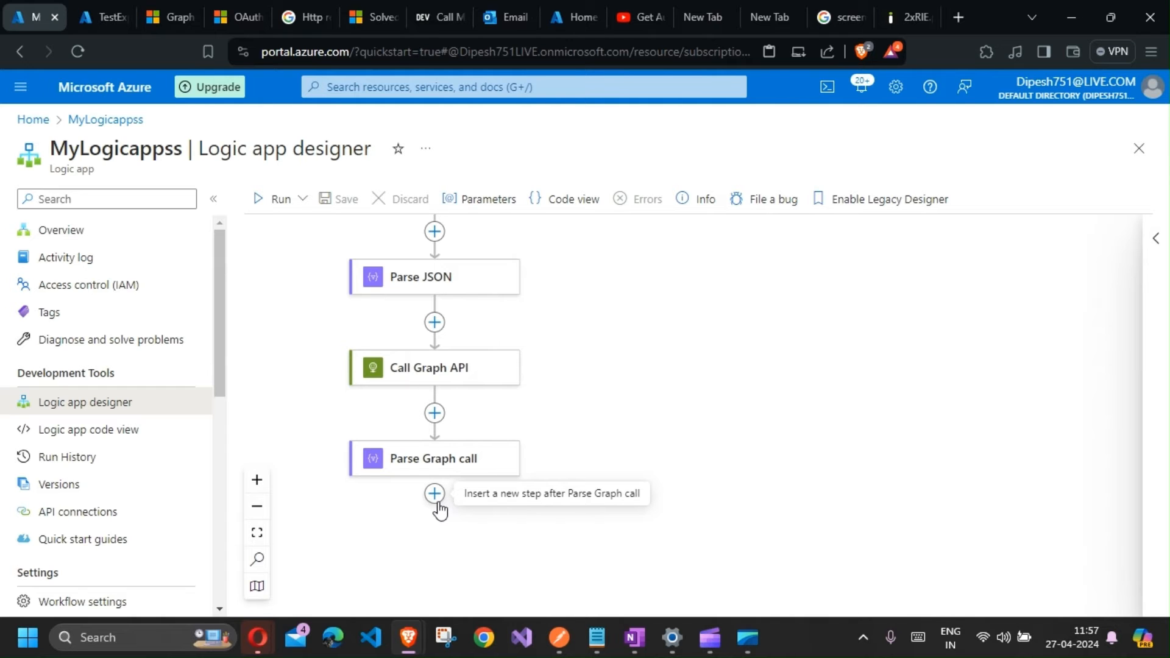
click(434, 496)
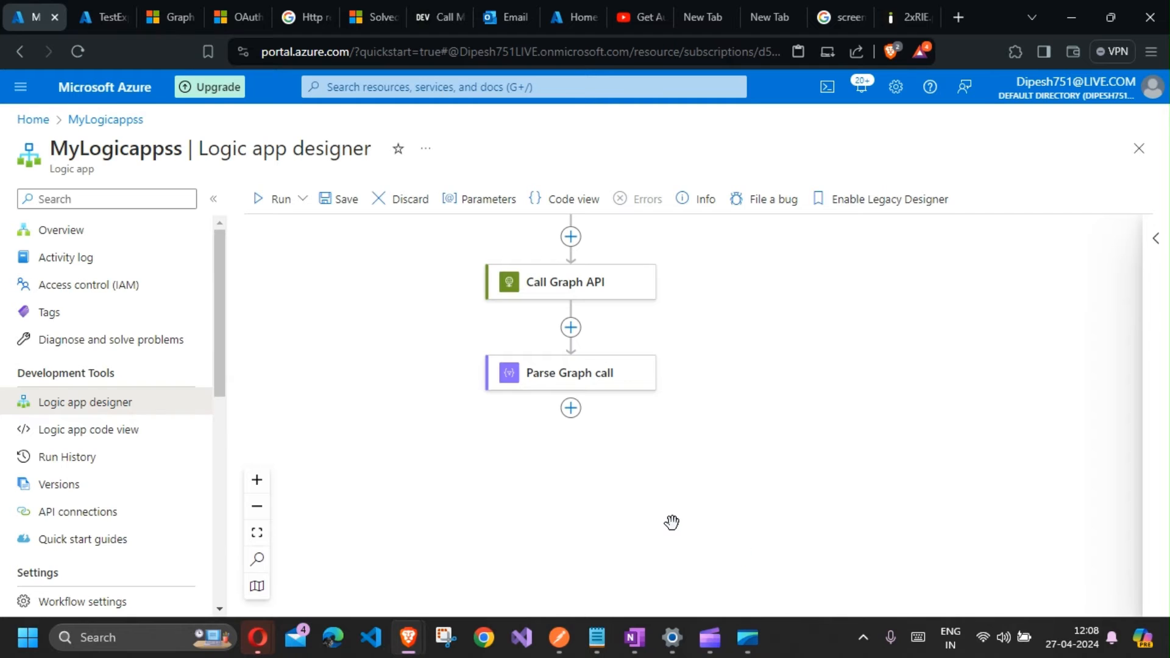
click(571, 409)
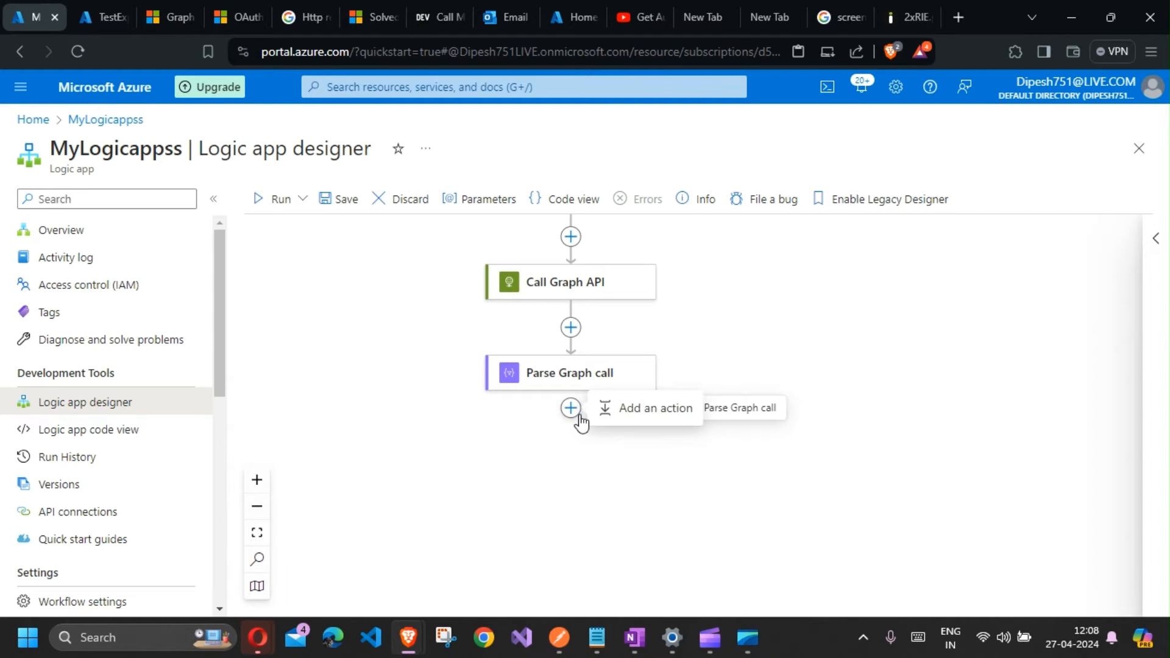
click(610, 420)
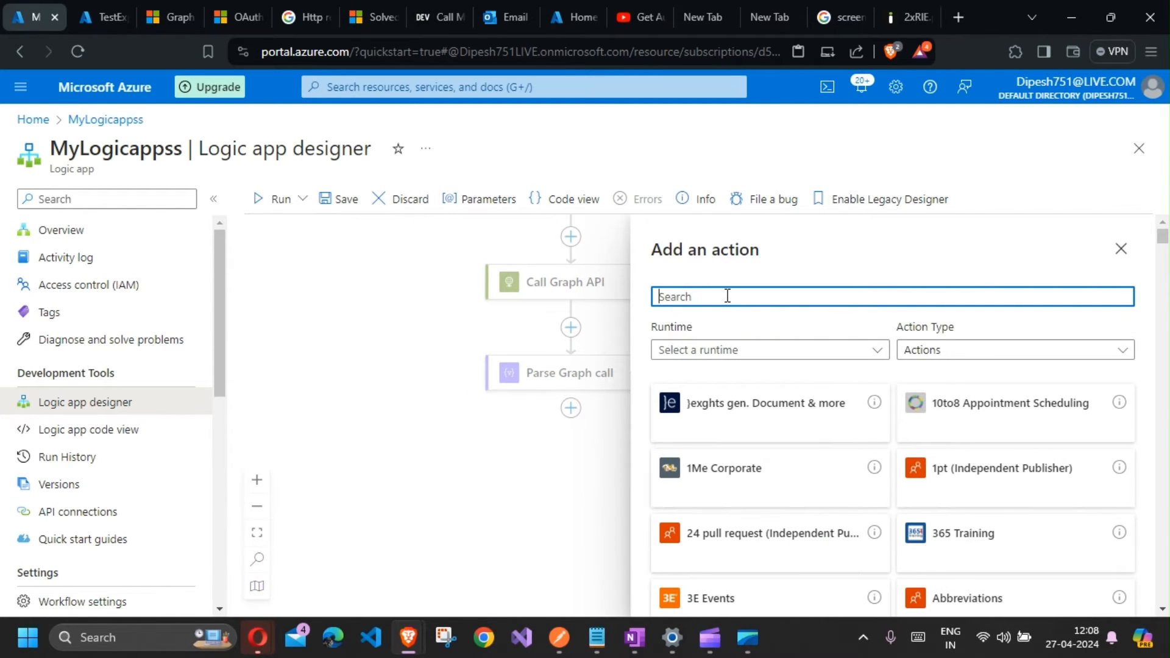
text(foreach)
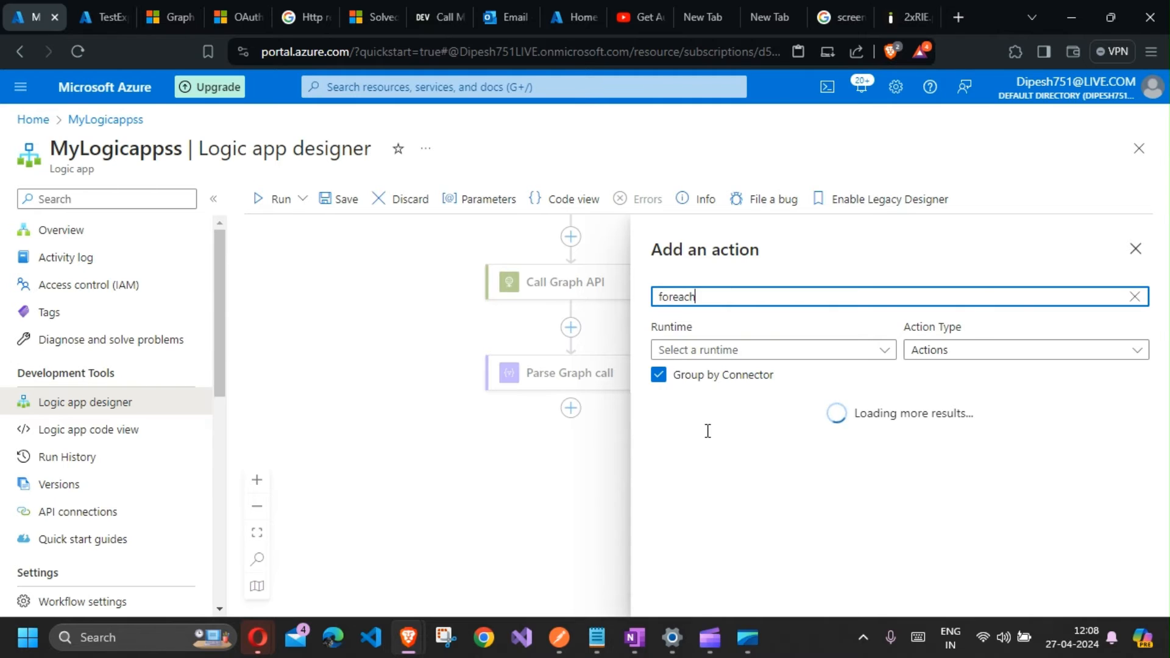
click(1080, 574)
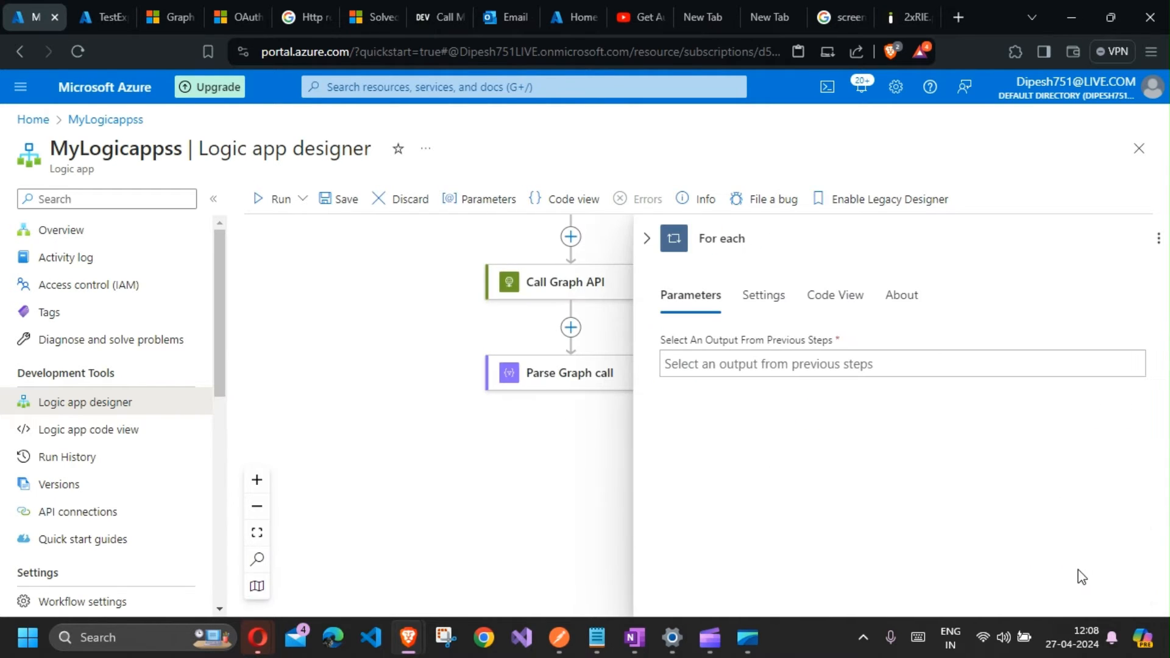
Step: Set the For each input to the Body value output of Parse Graph call
click(741, 364)
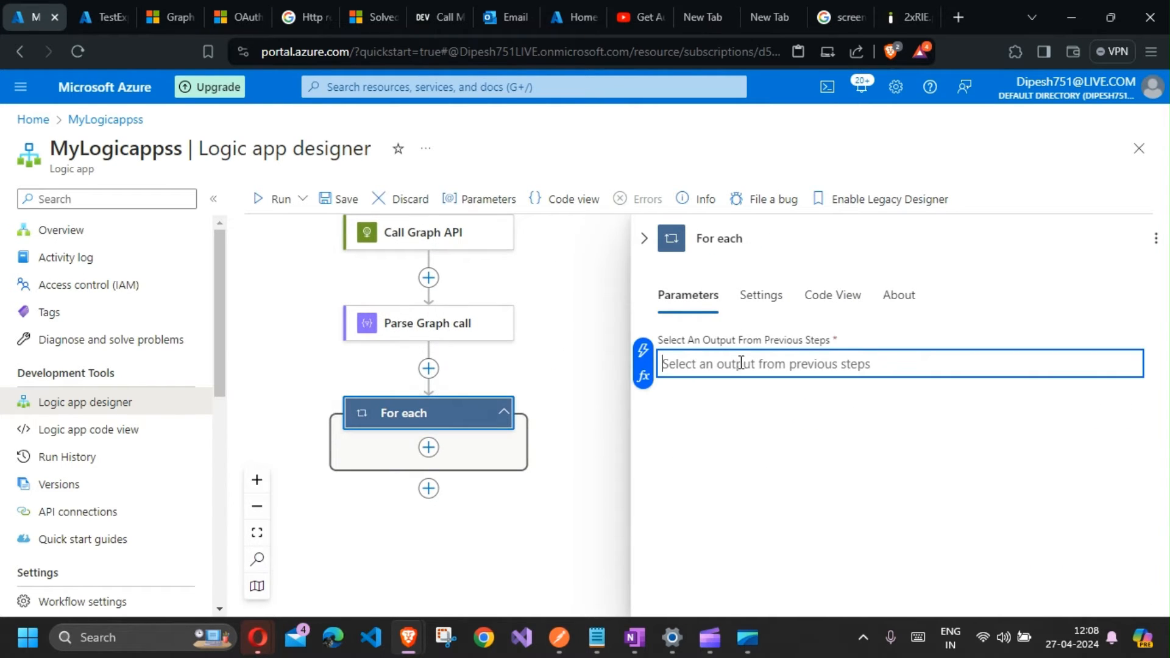
click(644, 350)
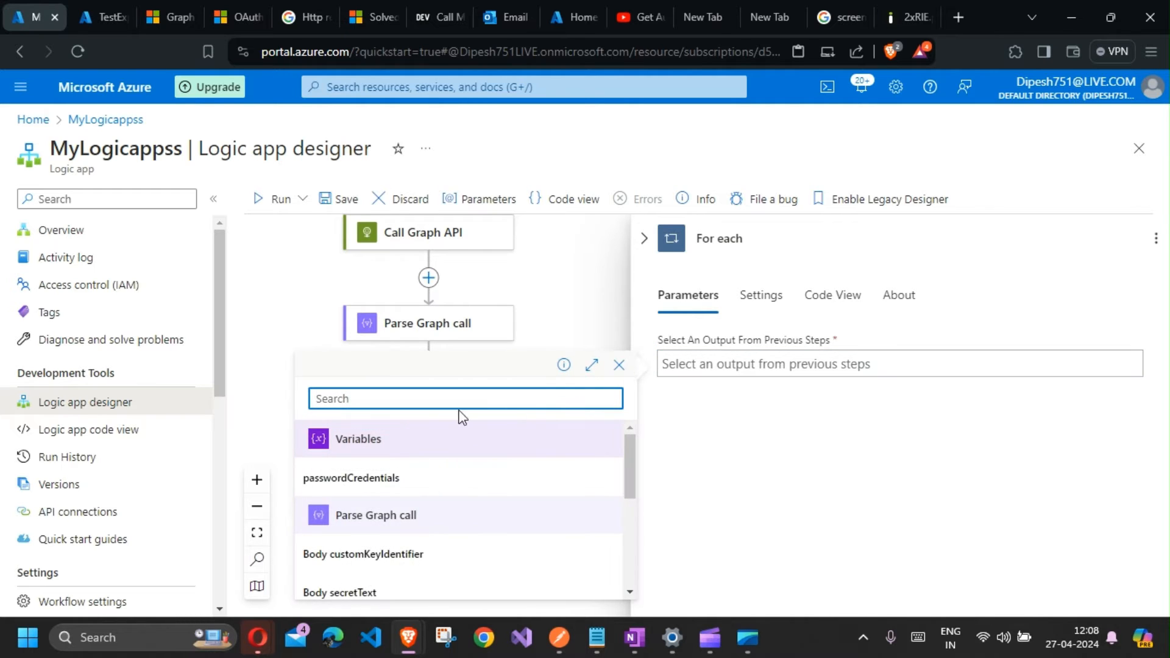
scroll(380, 521, down, 1)
scroll(380, 521, down, 1)
click(345, 498)
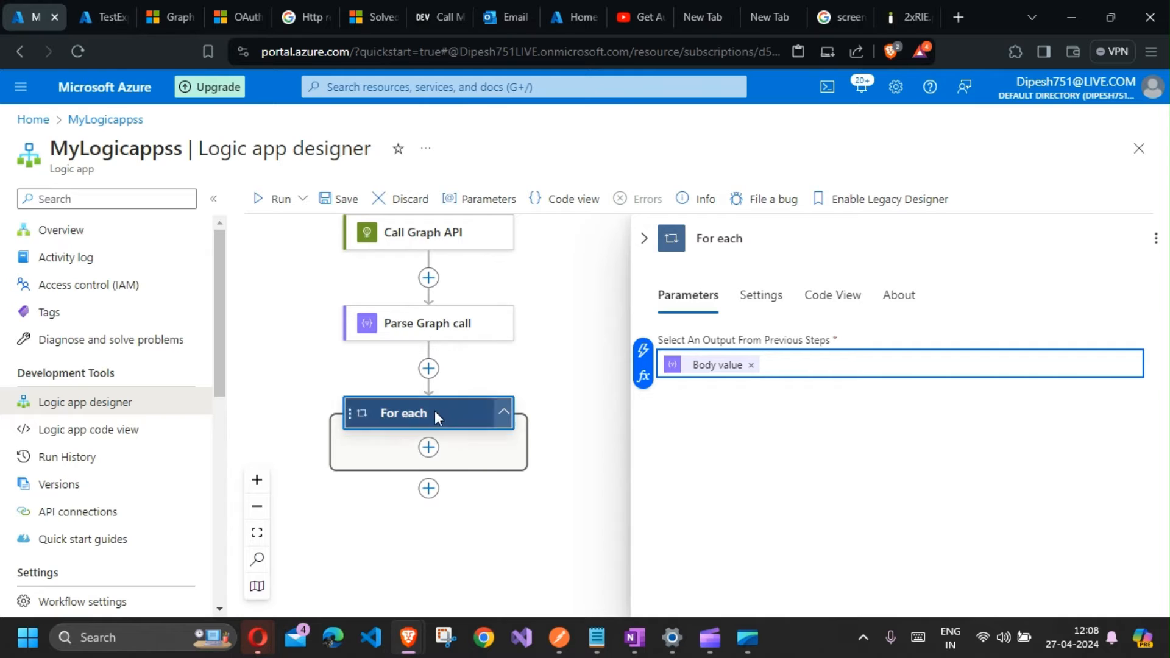
Step: Add a Set variable action inside the For each loop
click(430, 449)
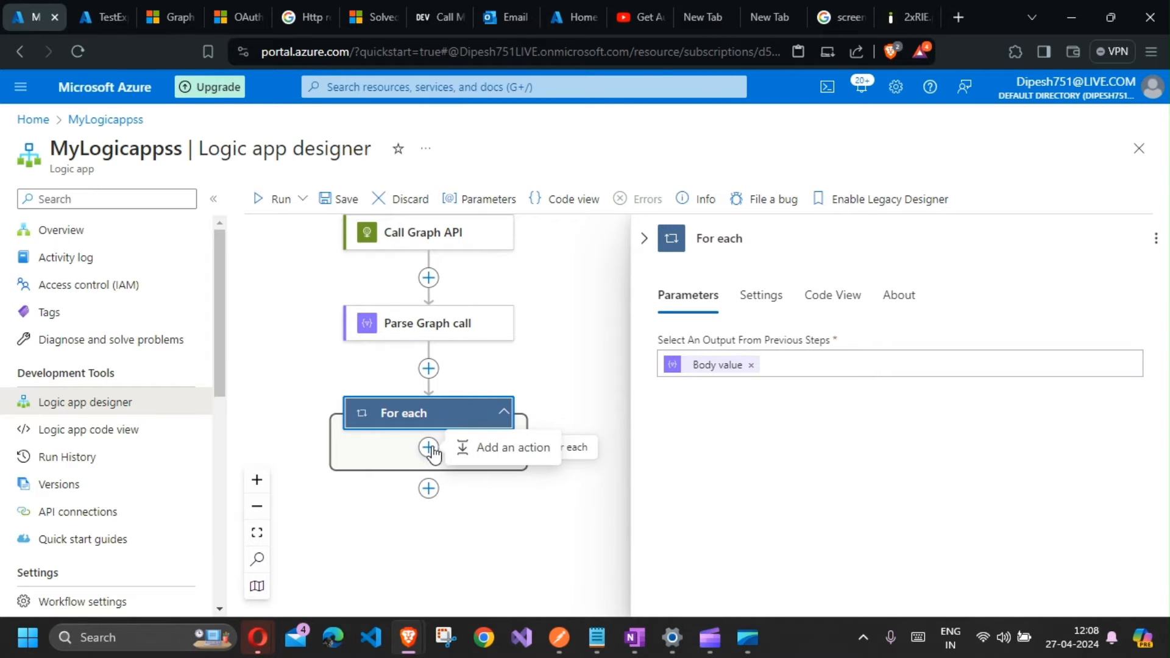
click(479, 449)
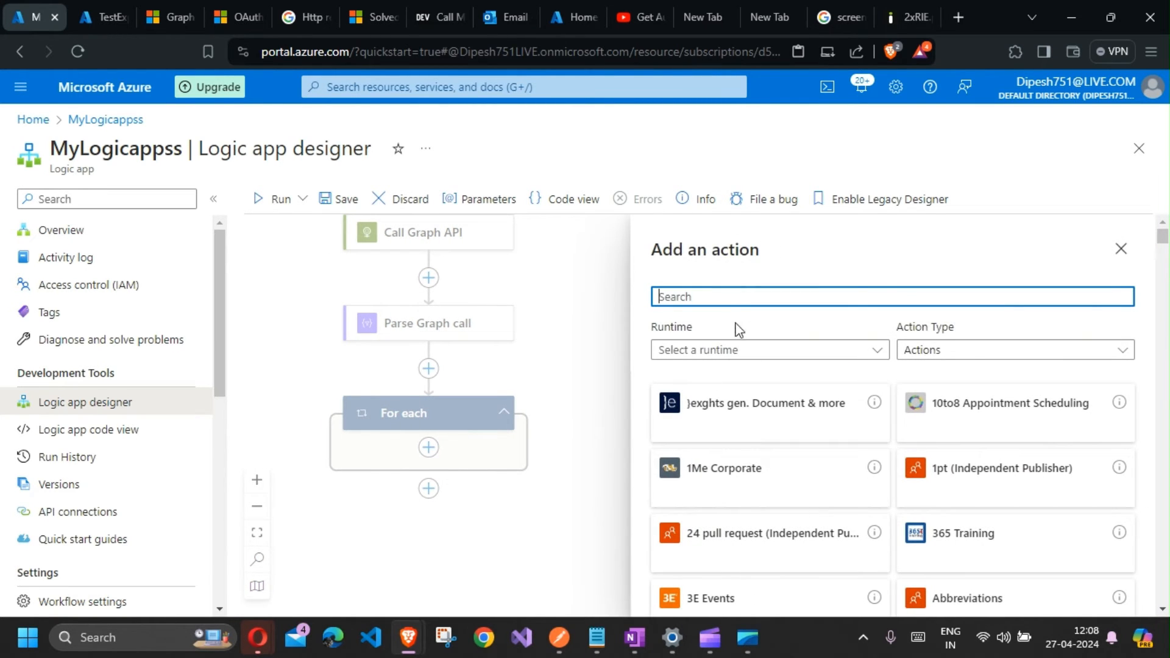
text(cond)
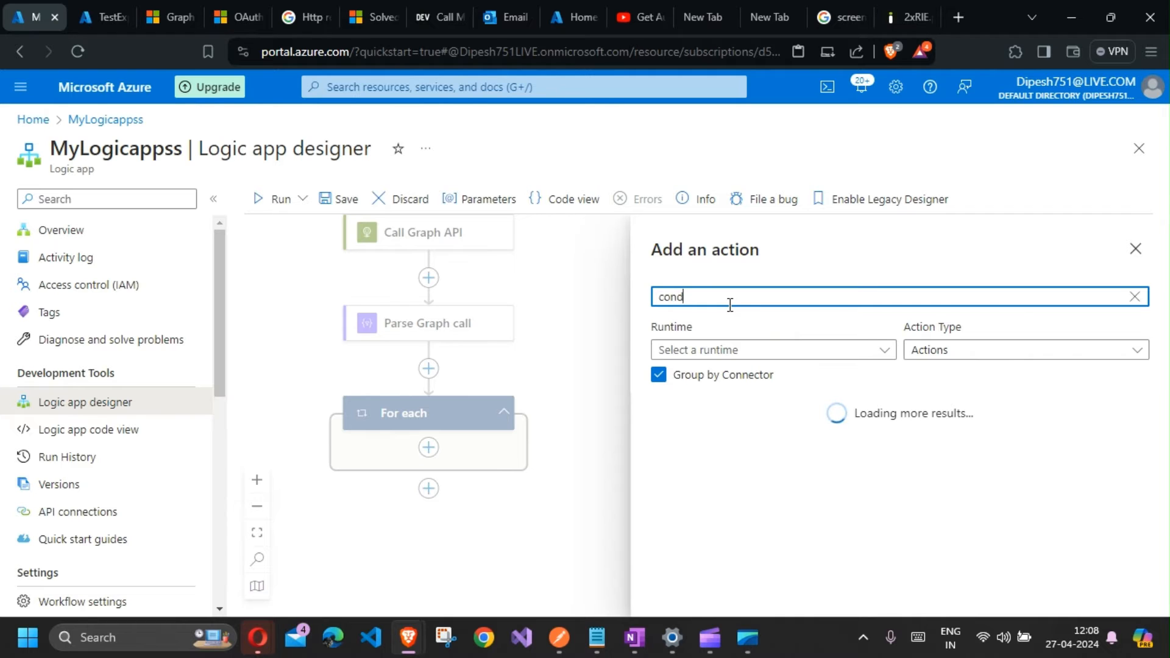
key(BackSpace)
key(BackSpace)
key(BackSpace)
key(BackSpace)
text(set variable)
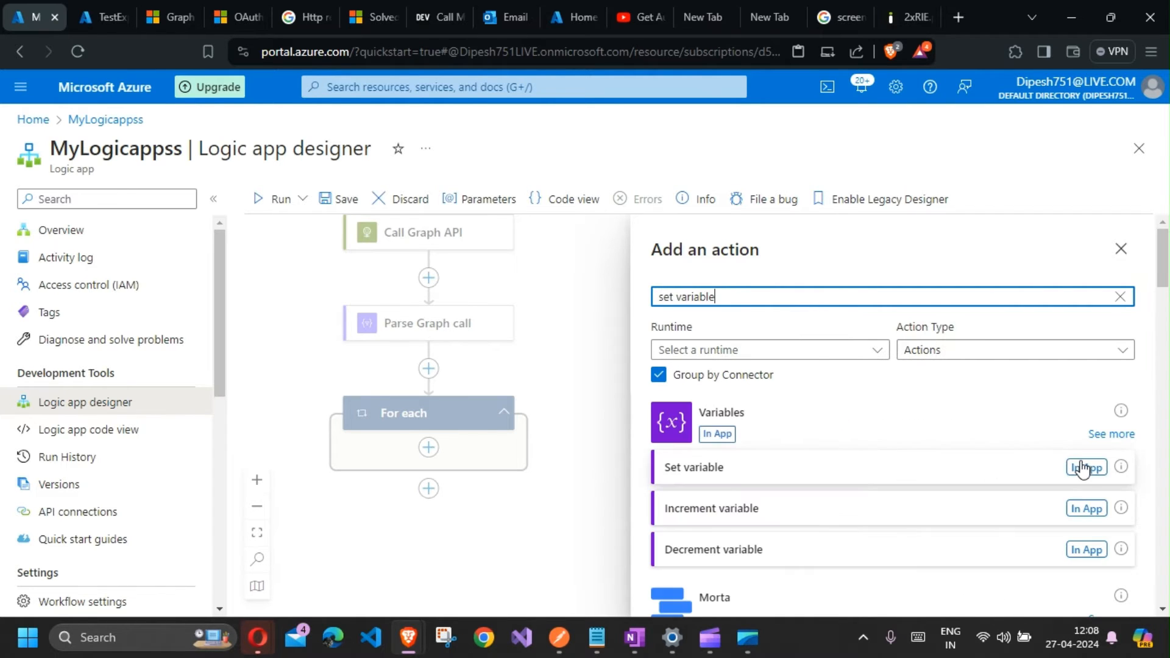
click(1081, 468)
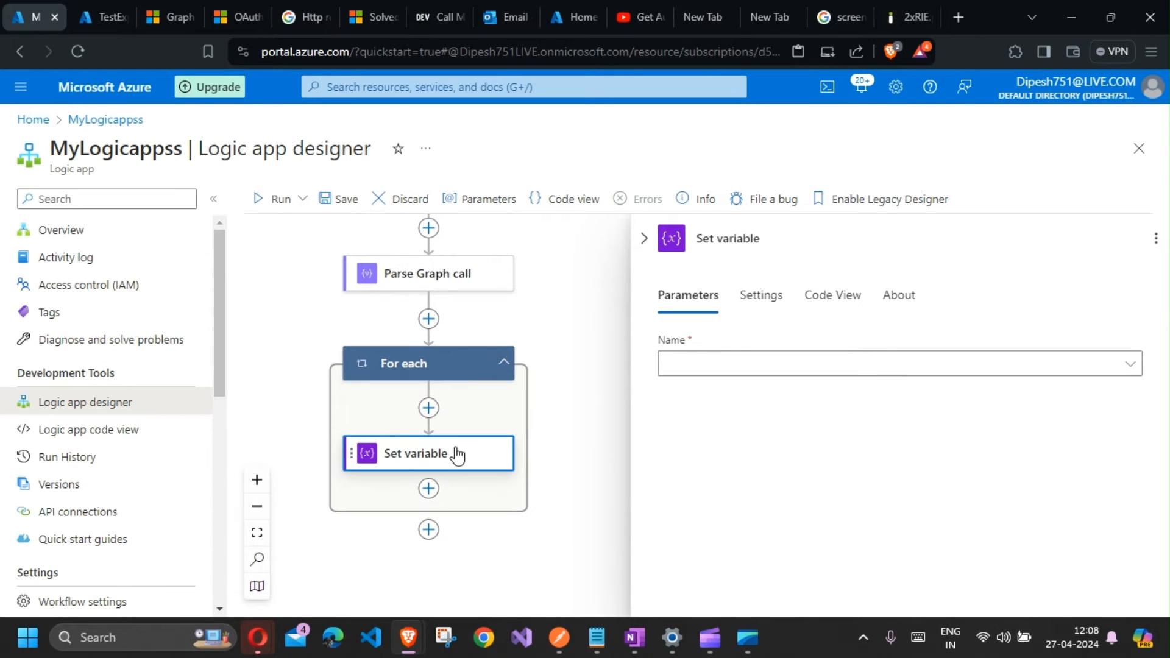
Step: Set the appId variable to the loop item's Body appId and rename the action Set variable AppId
click(713, 372)
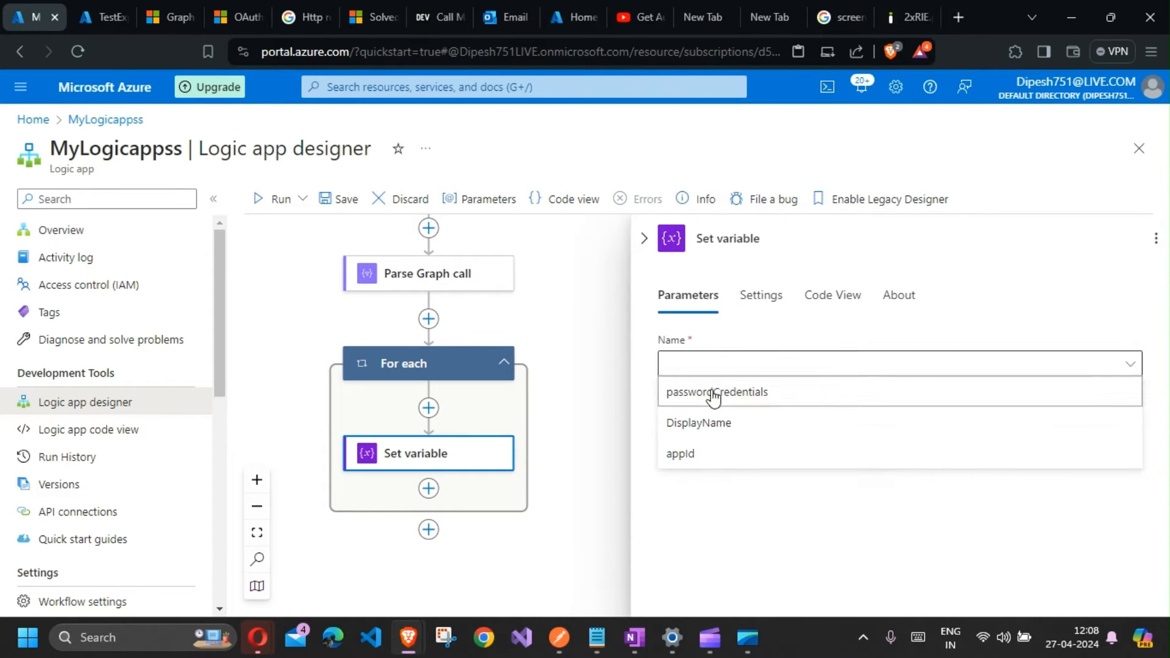
click(708, 452)
click(712, 414)
click(643, 432)
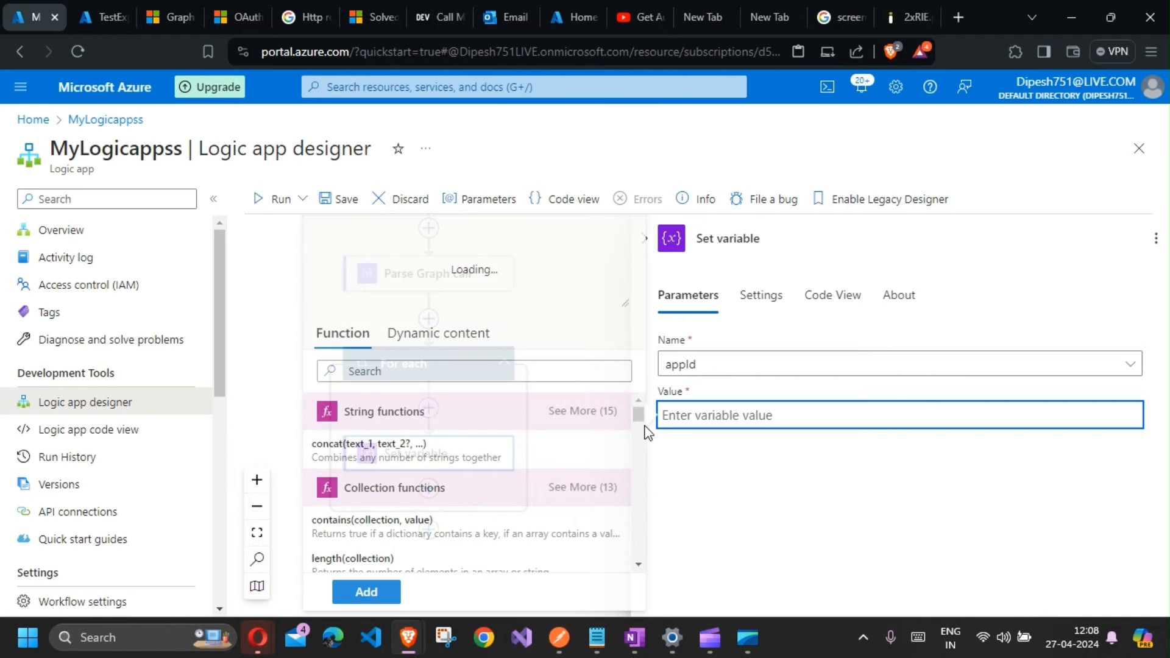
click(459, 343)
scroll(378, 475, down, 5)
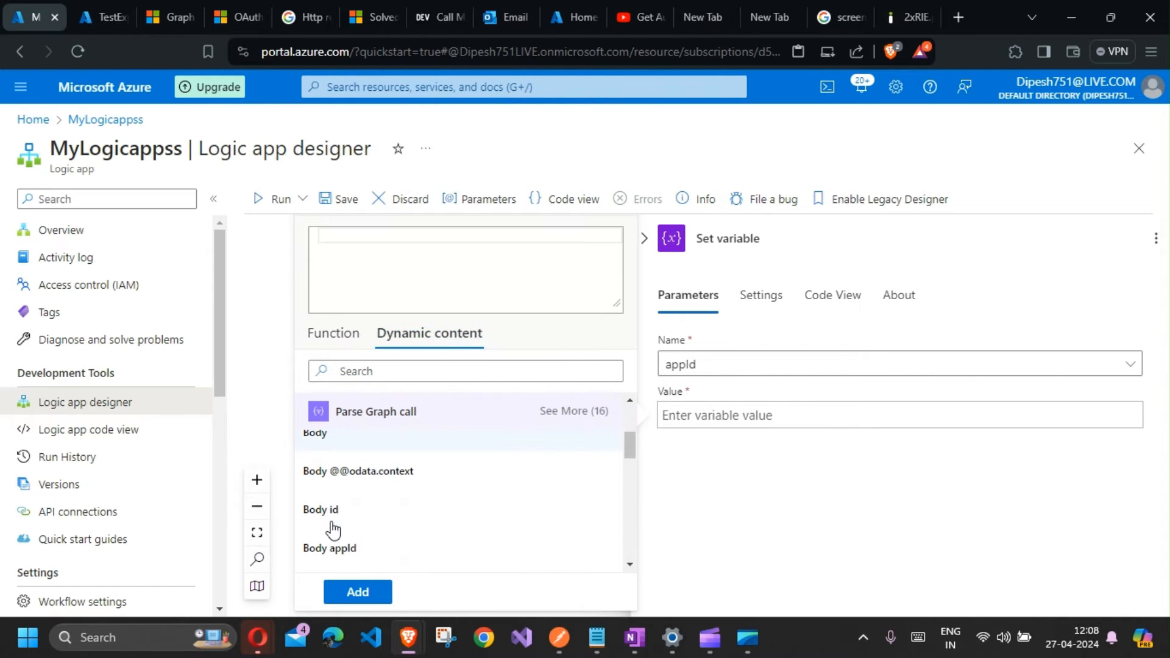
click(358, 545)
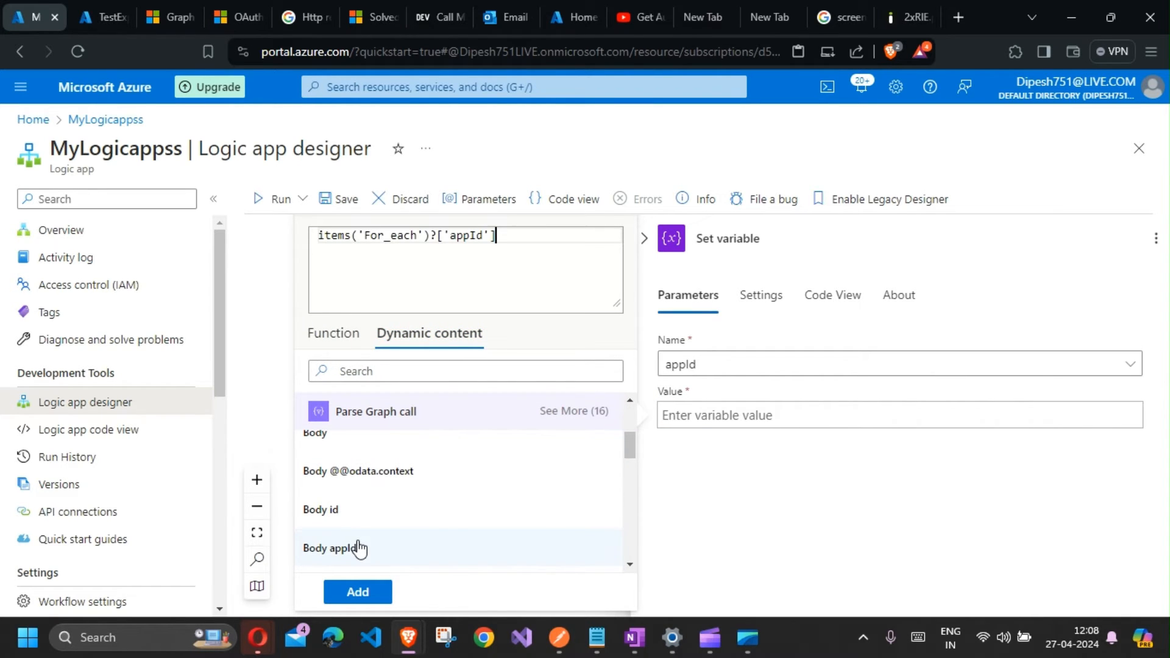
click(359, 592)
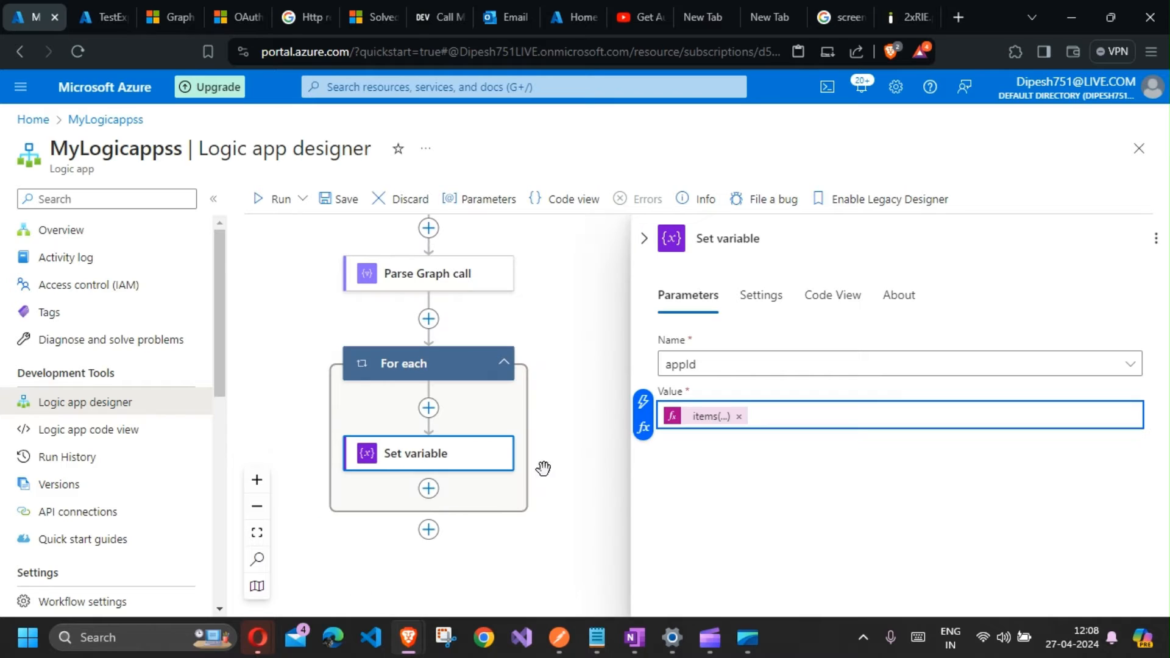
click(768, 237)
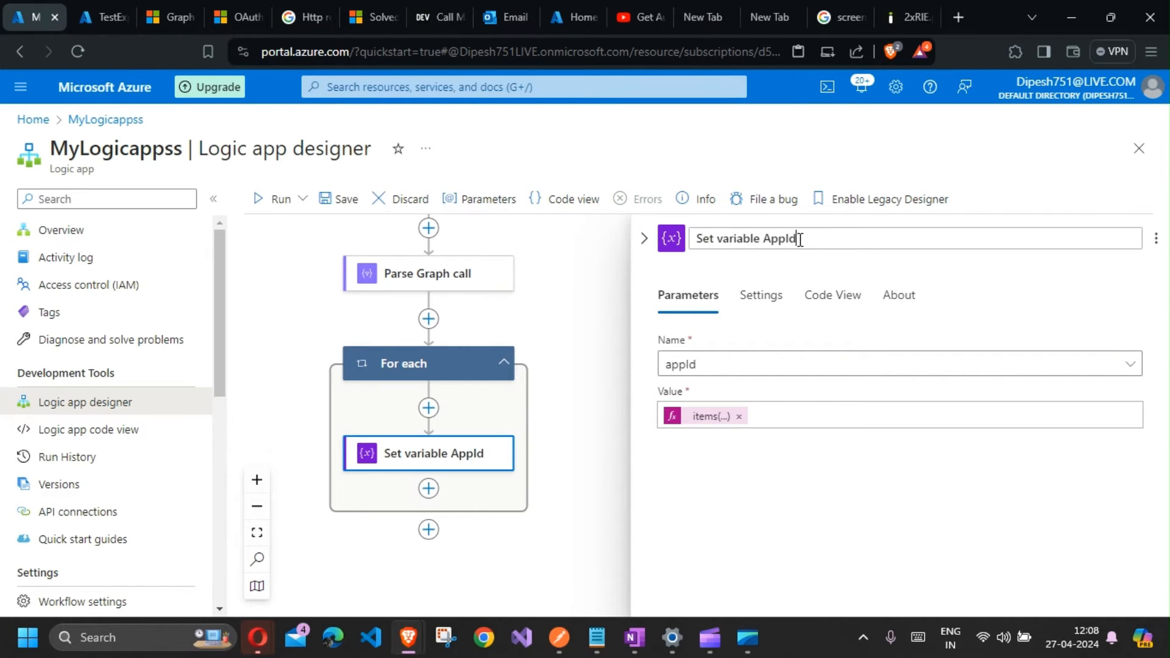
Step: Add a second Set variable action inside the loop below Set variable AppId
click(429, 489)
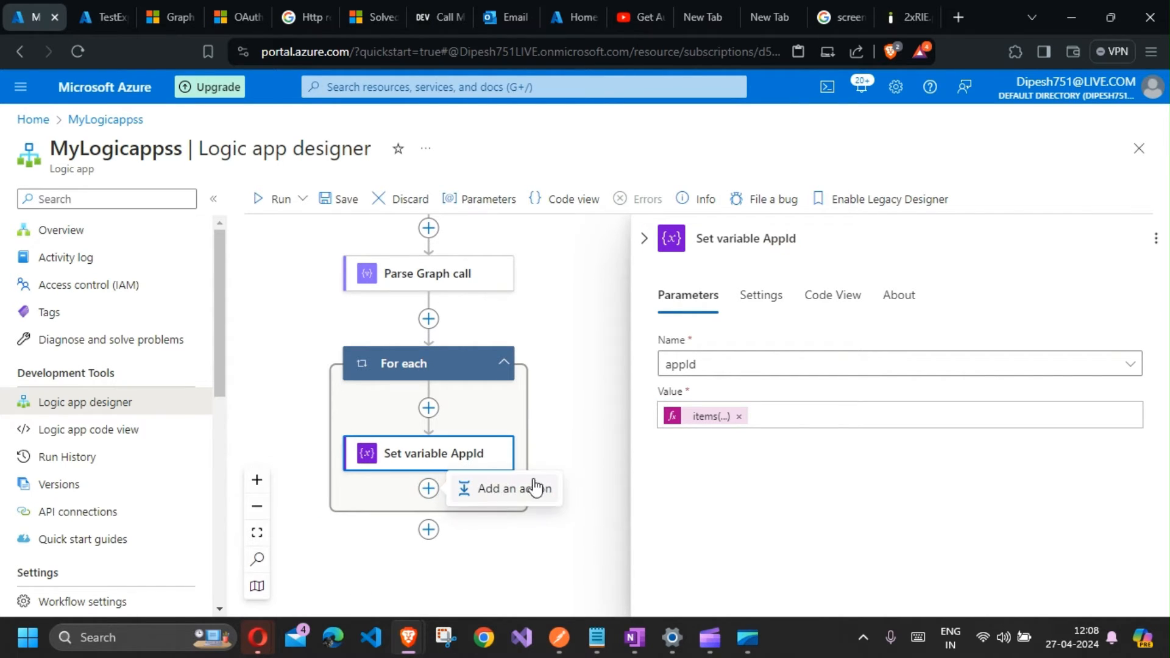
click(515, 488)
text(set variable)
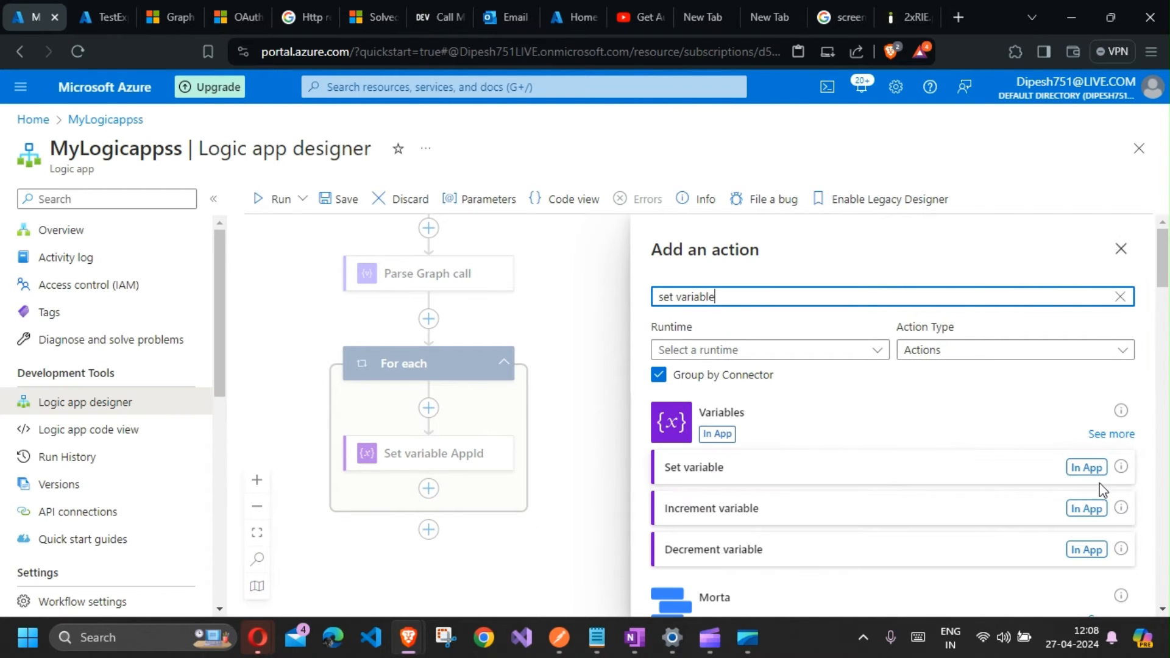
click(1086, 466)
Step: Set the DisplayName variable to the loop item's Body displayName
click(756, 364)
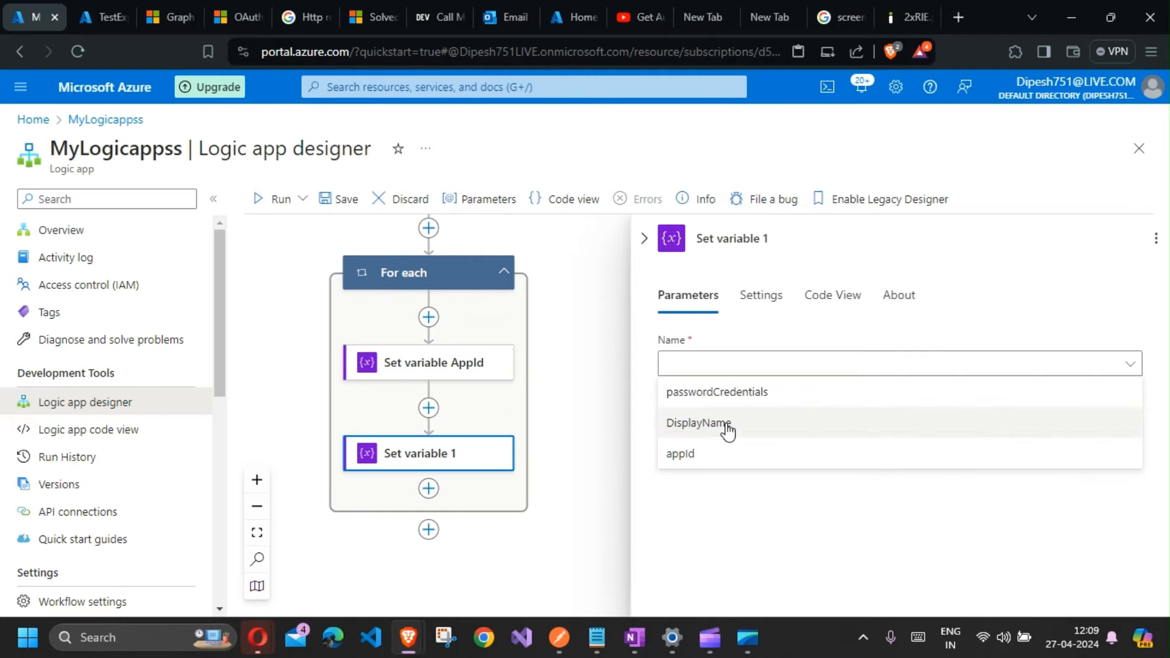
click(727, 423)
click(726, 417)
click(644, 427)
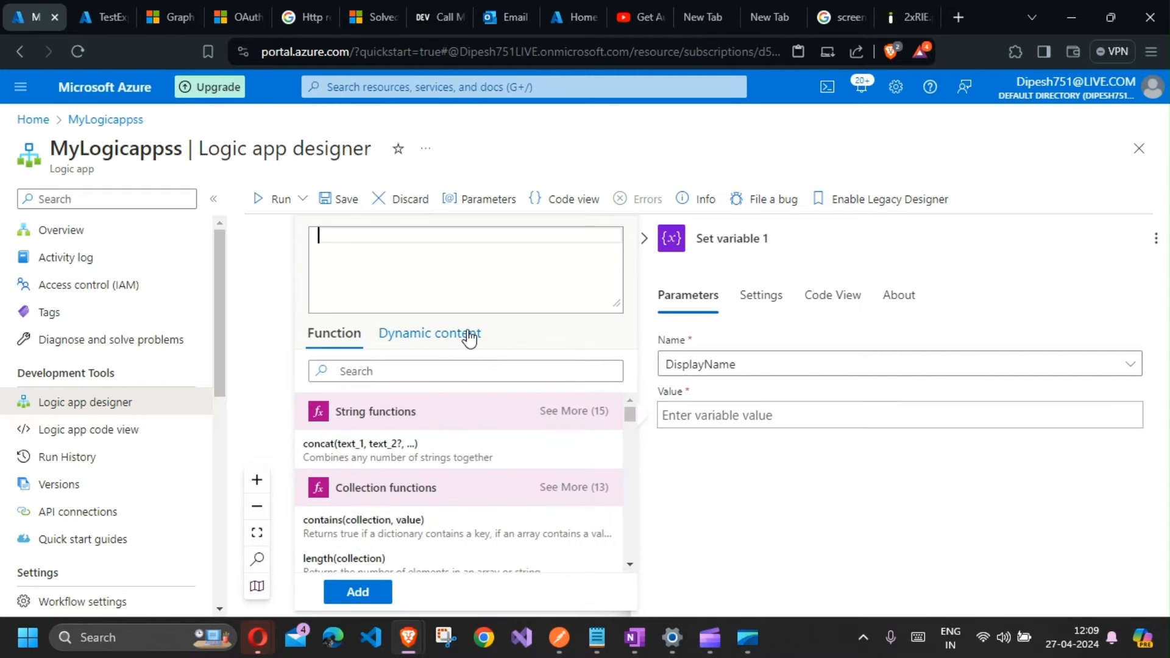
click(430, 333)
click(340, 503)
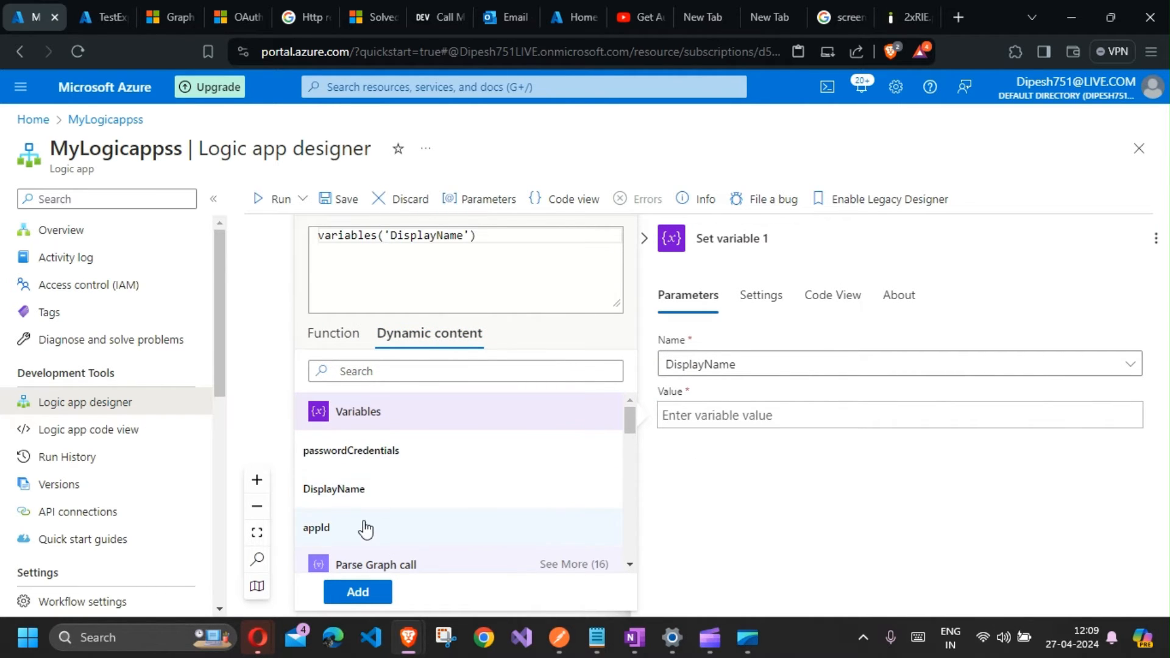
scroll(363, 531, down, 3)
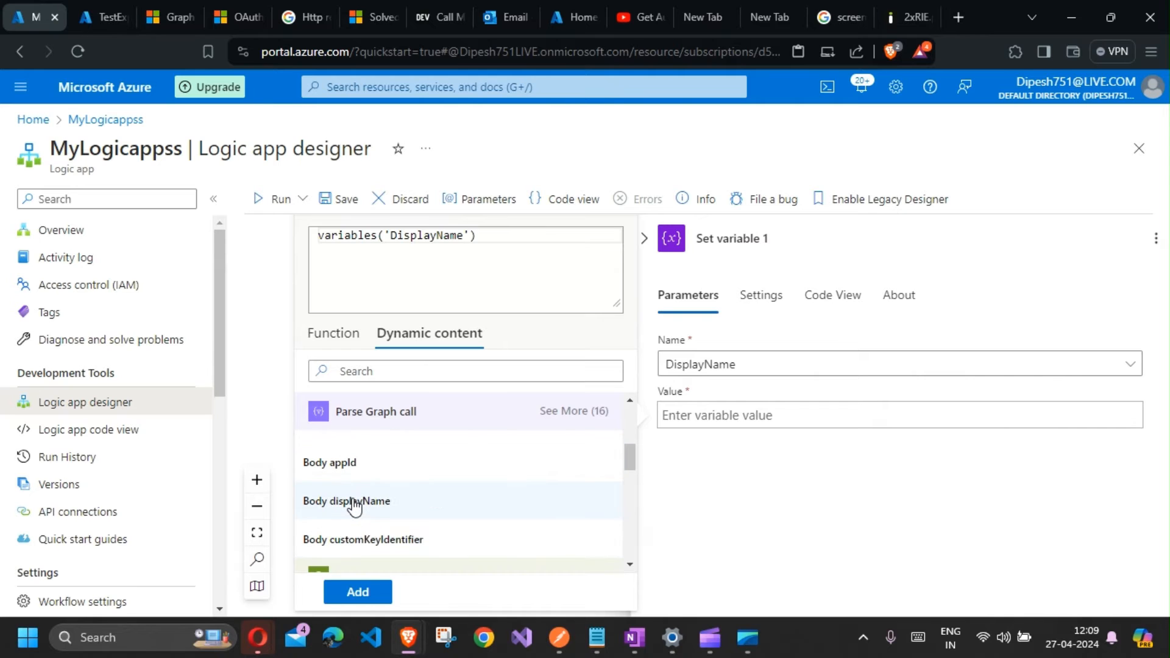
click(354, 503)
key(ctrl+a)
key(BackSpace)
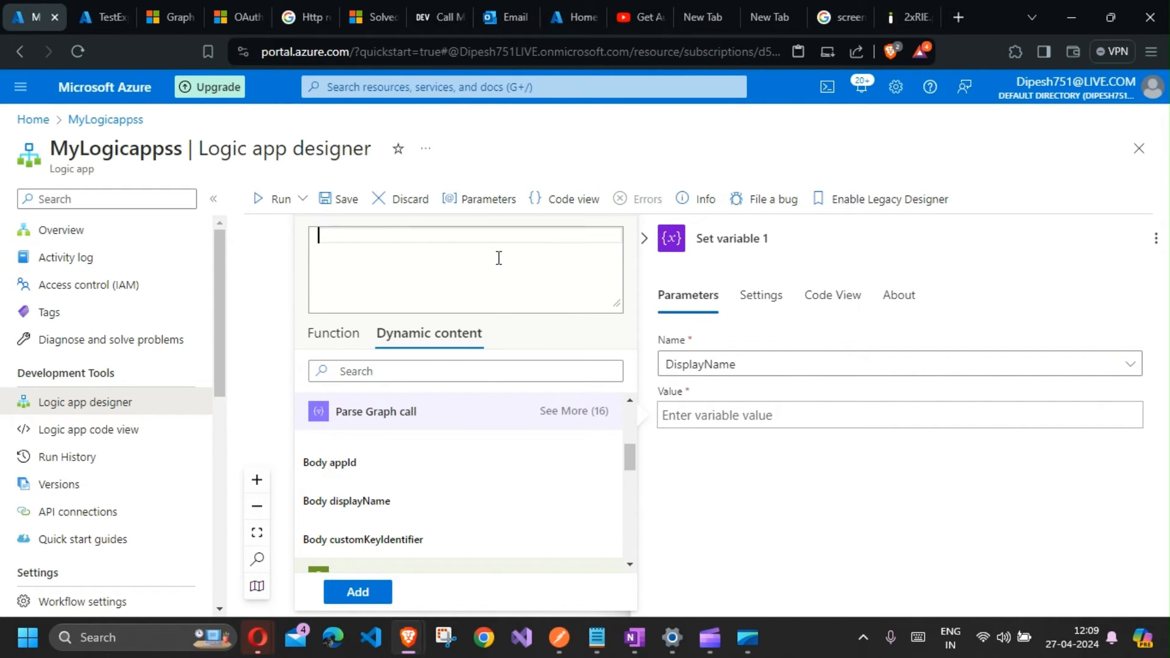
click(352, 509)
click(358, 592)
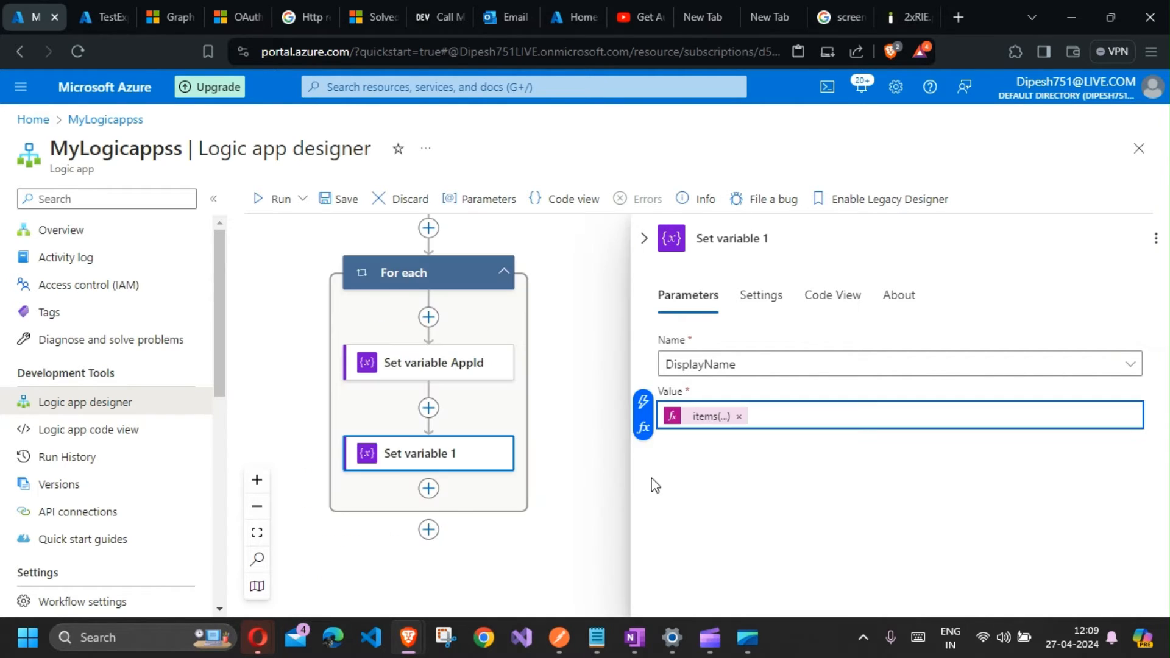
Step: Rename the second action Set variable DisplayName
click(783, 239)
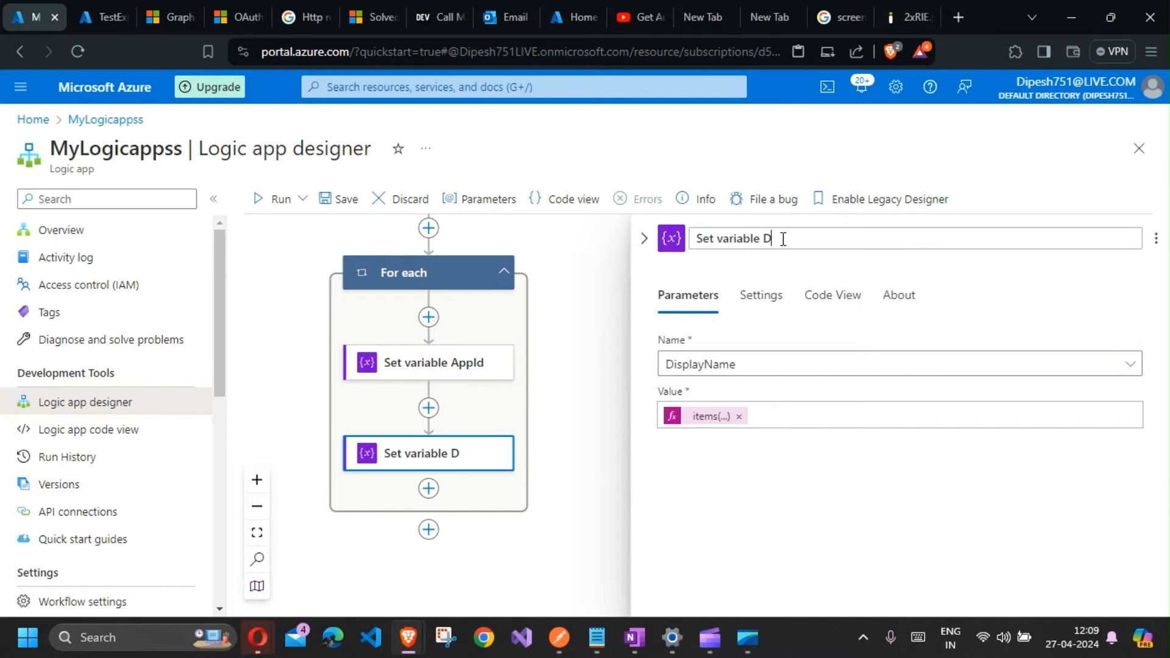
text(DisplayName)
right_click(724, 287)
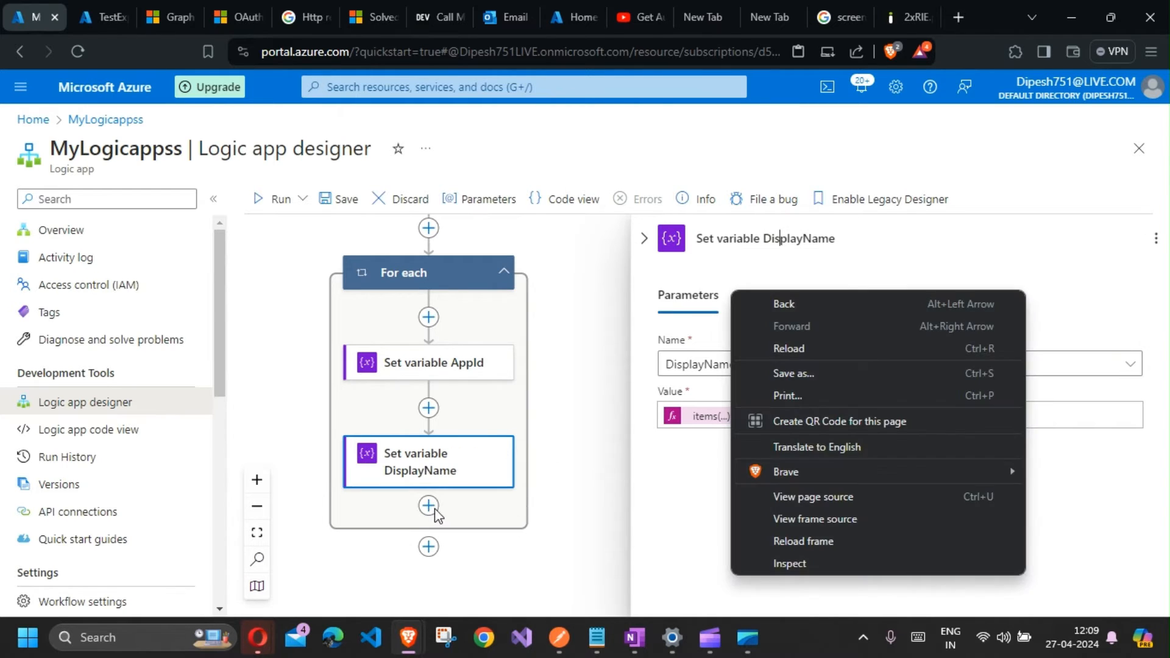
Step: Add a third Set variable action inside the loop below Set variable DisplayName
click(429, 506)
click(506, 506)
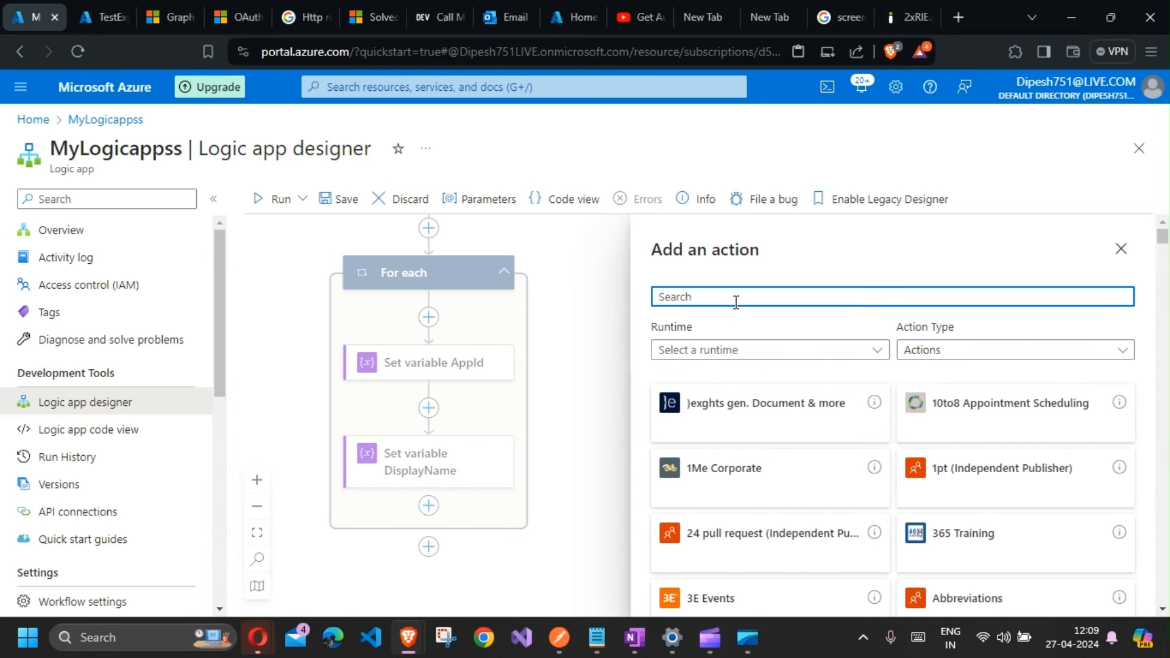
text(set variable)
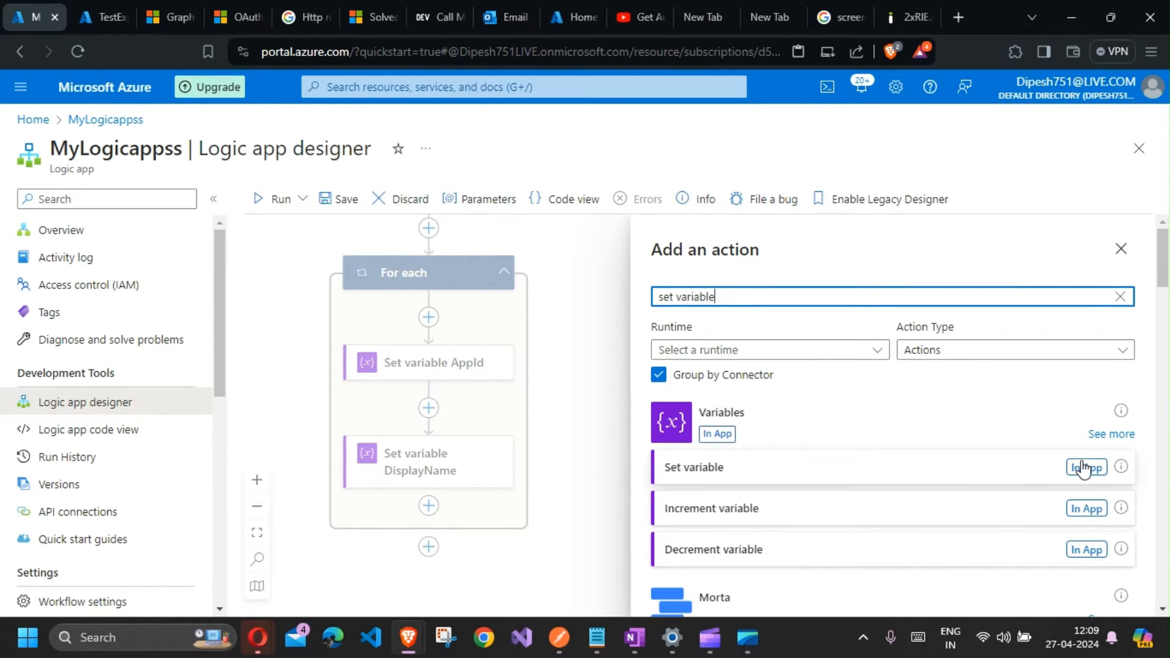
click(1079, 467)
Step: Insert the Set variable action and choose the passwordCredentials variable as its name
click(852, 366)
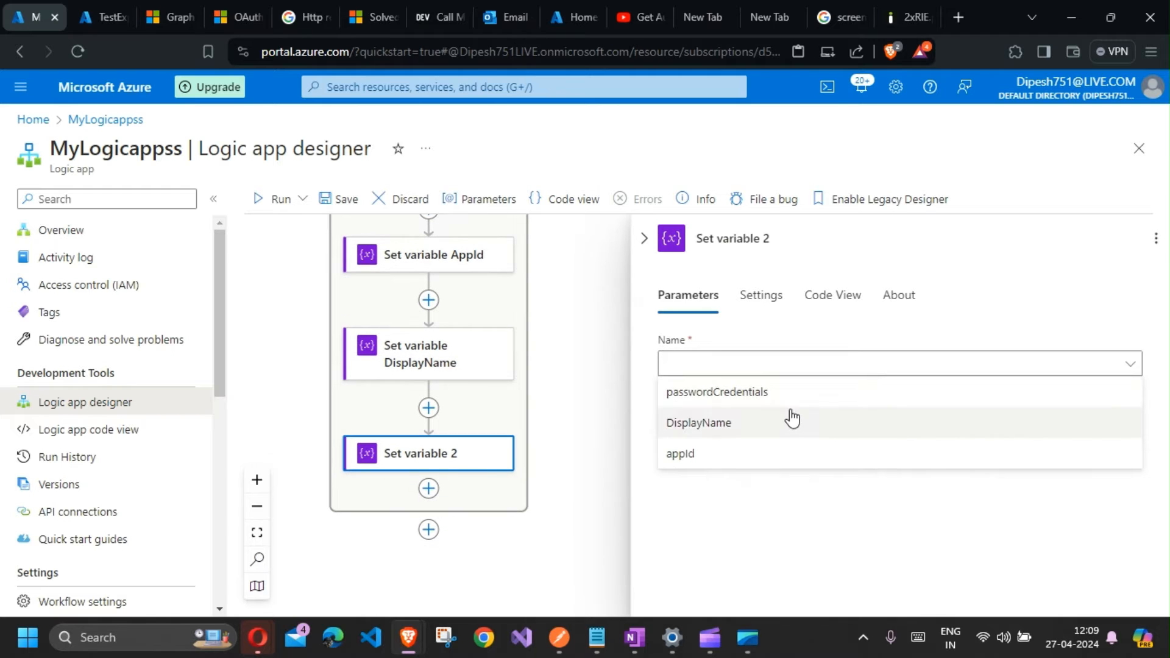
click(792, 393)
click(788, 415)
Step: Set the variable's value to the loop item's Body passwordCredentials from the Parse Graph call dynamic content
click(639, 432)
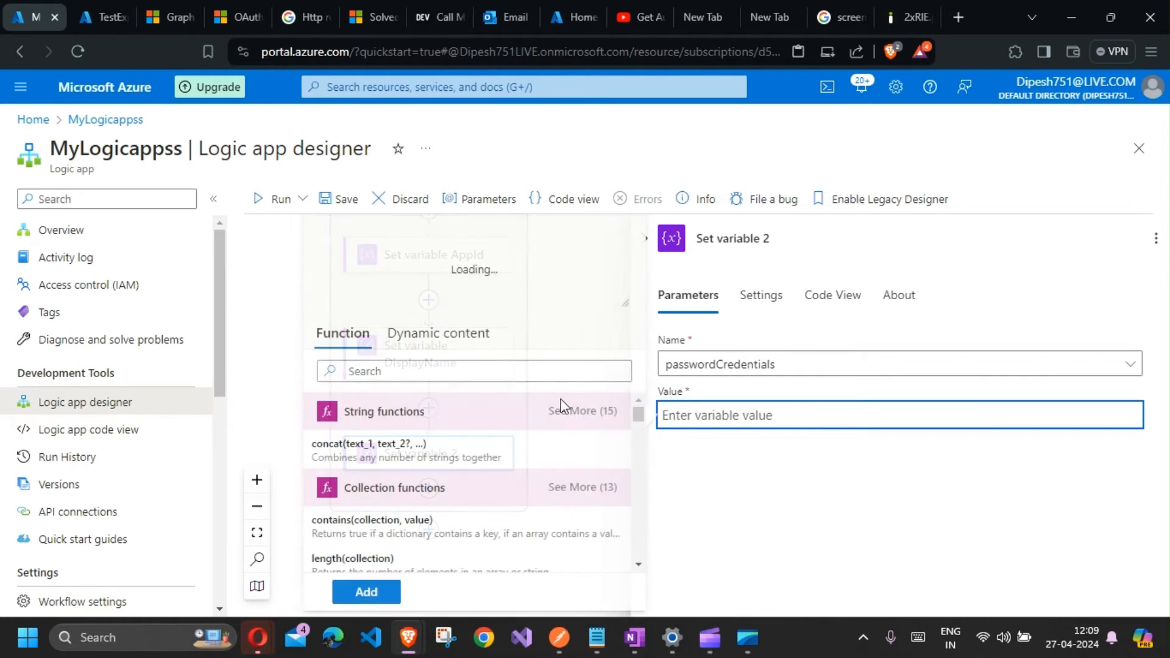
click(429, 332)
scroll(372, 483, down, 5)
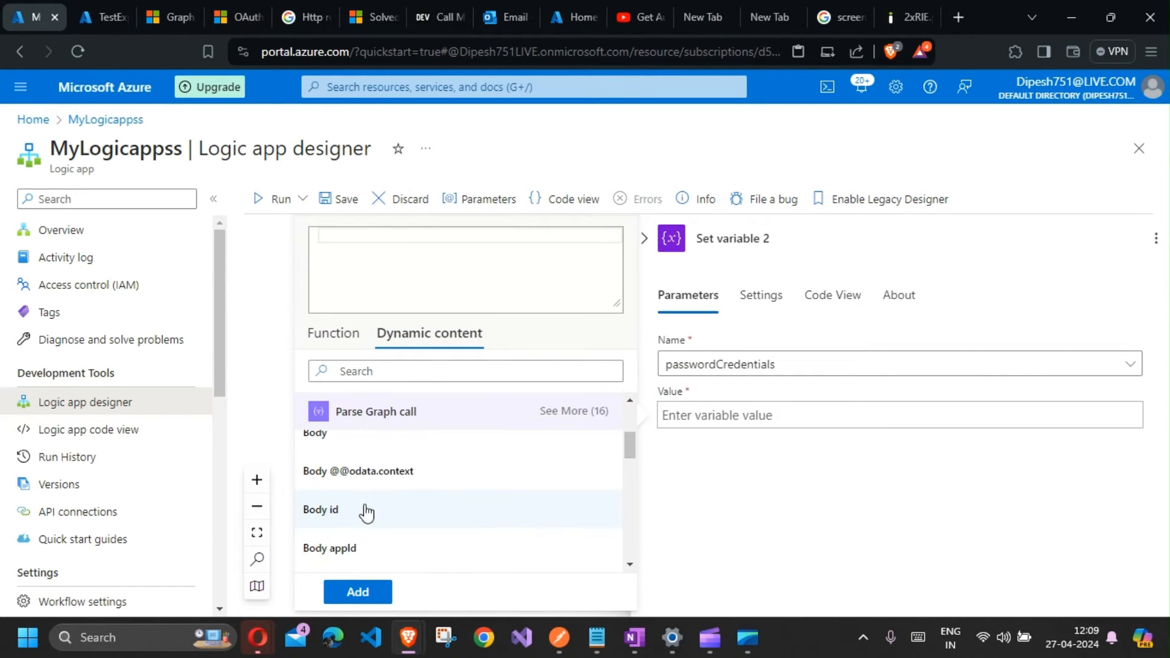
scroll(362, 506, up, 4)
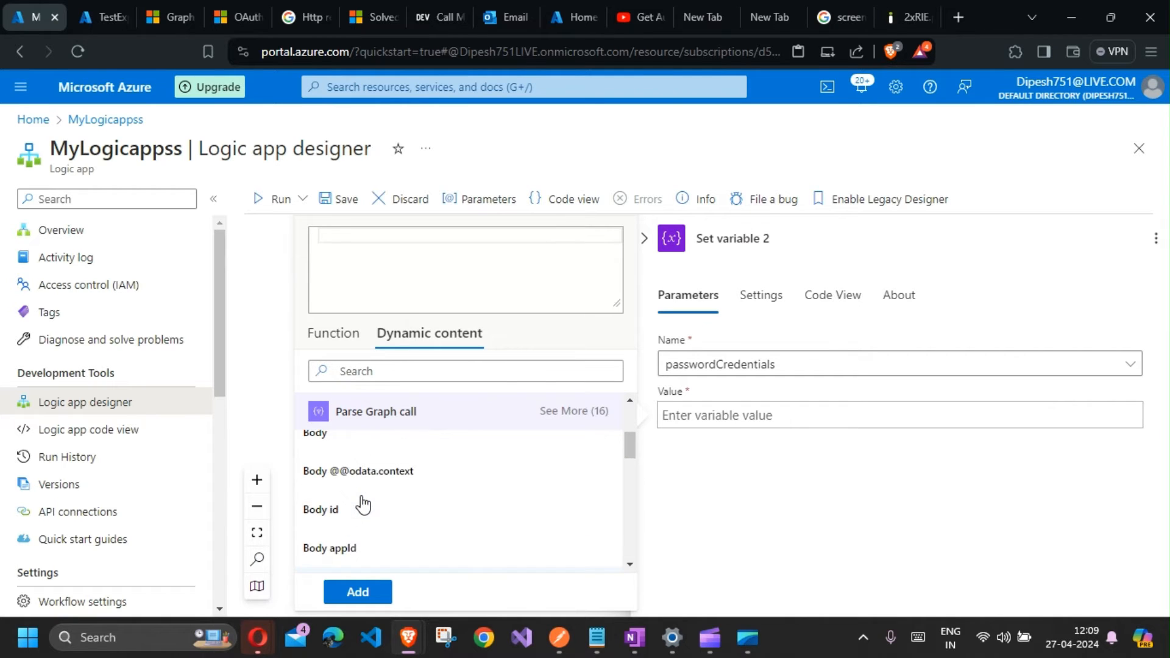
scroll(363, 505, down, 2)
scroll(363, 505, down, 2)
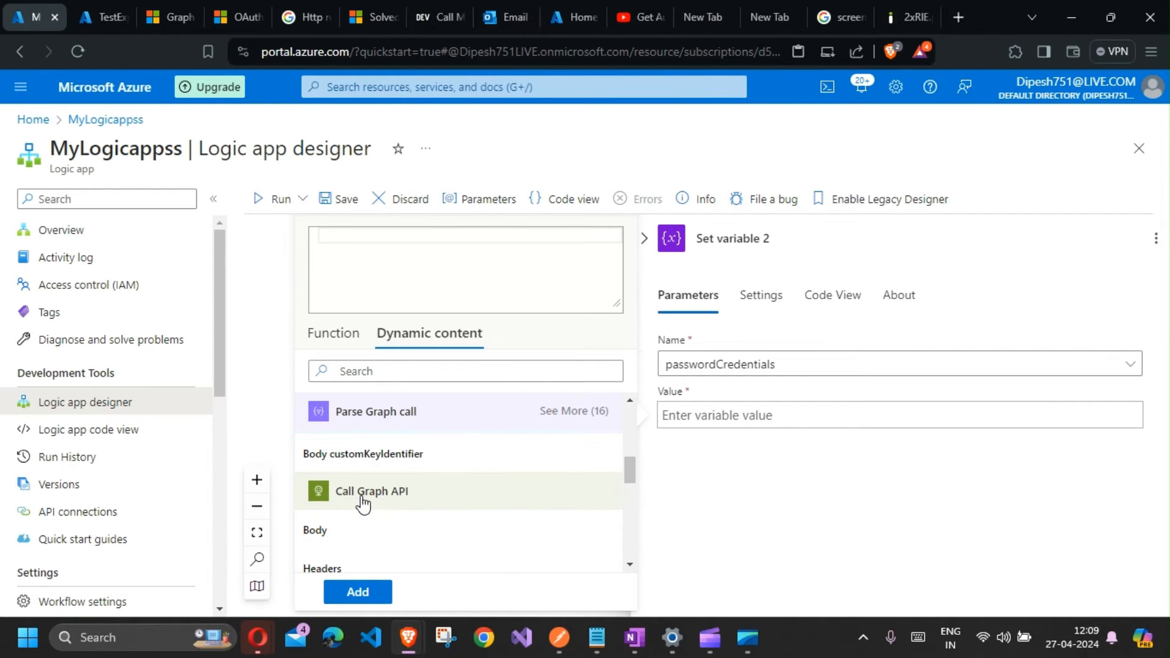
scroll(362, 505, up, 3)
scroll(374, 517, down, 2)
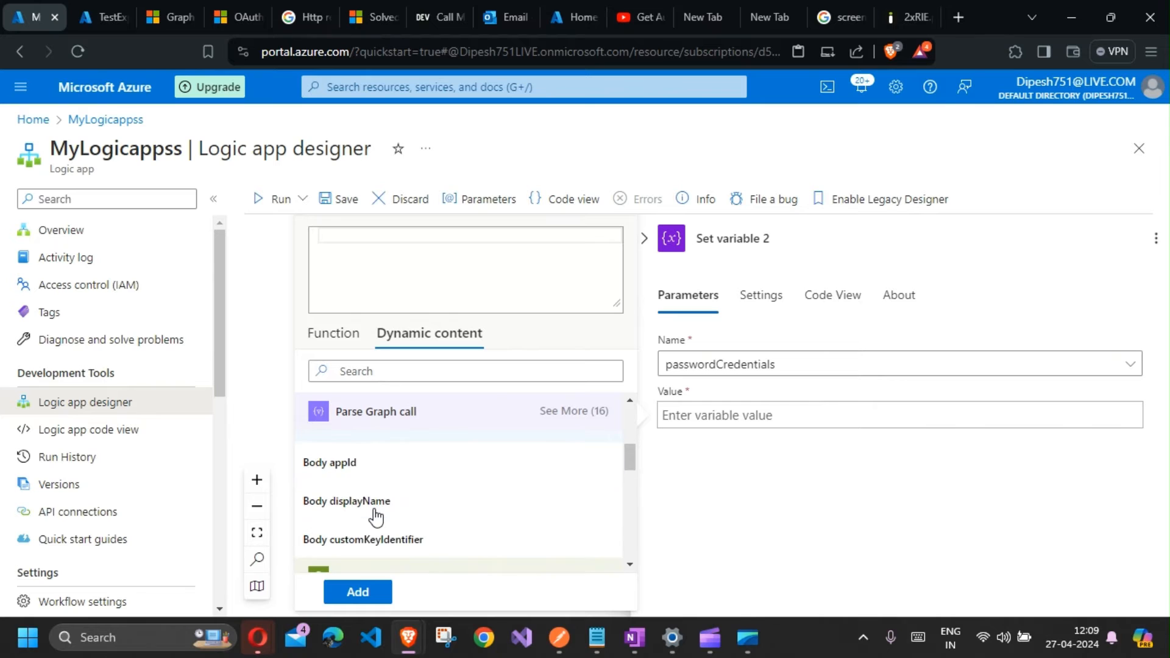
scroll(375, 518, up, 3)
click(566, 479)
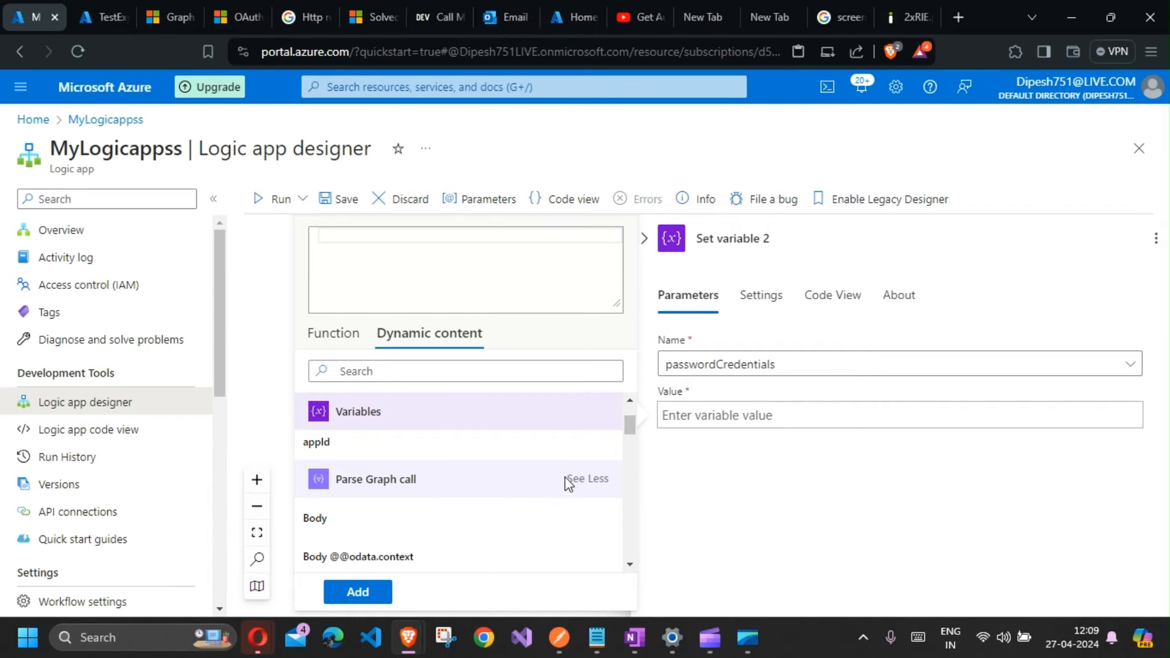
scroll(406, 496, down, 4)
scroll(405, 500, down, 3)
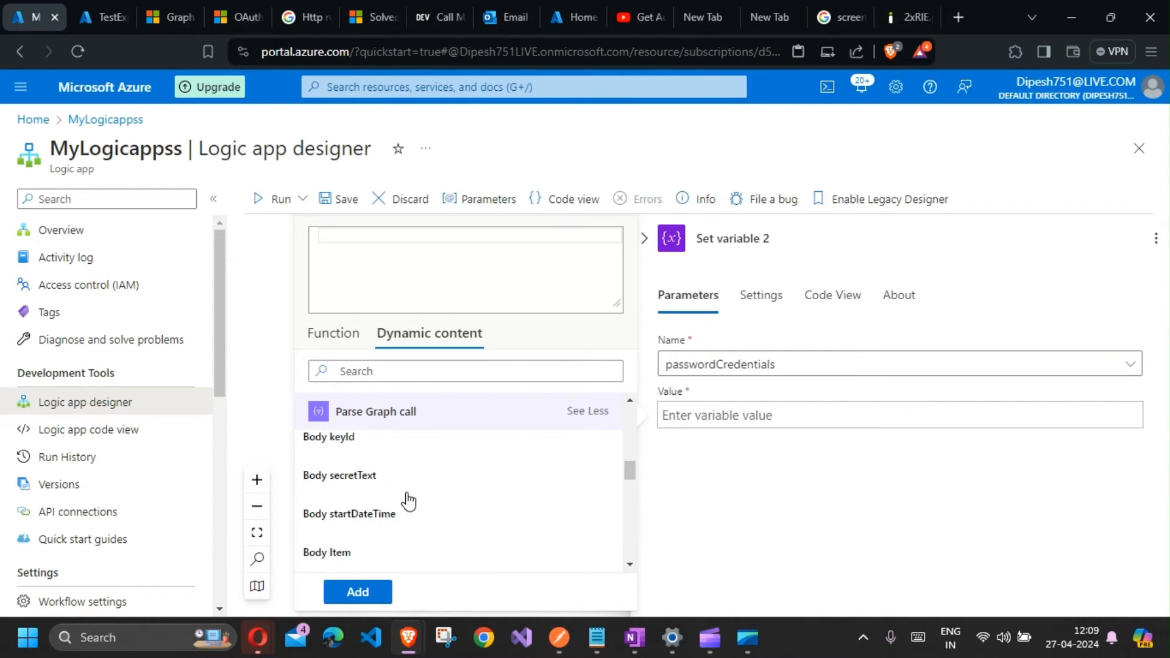
click(416, 507)
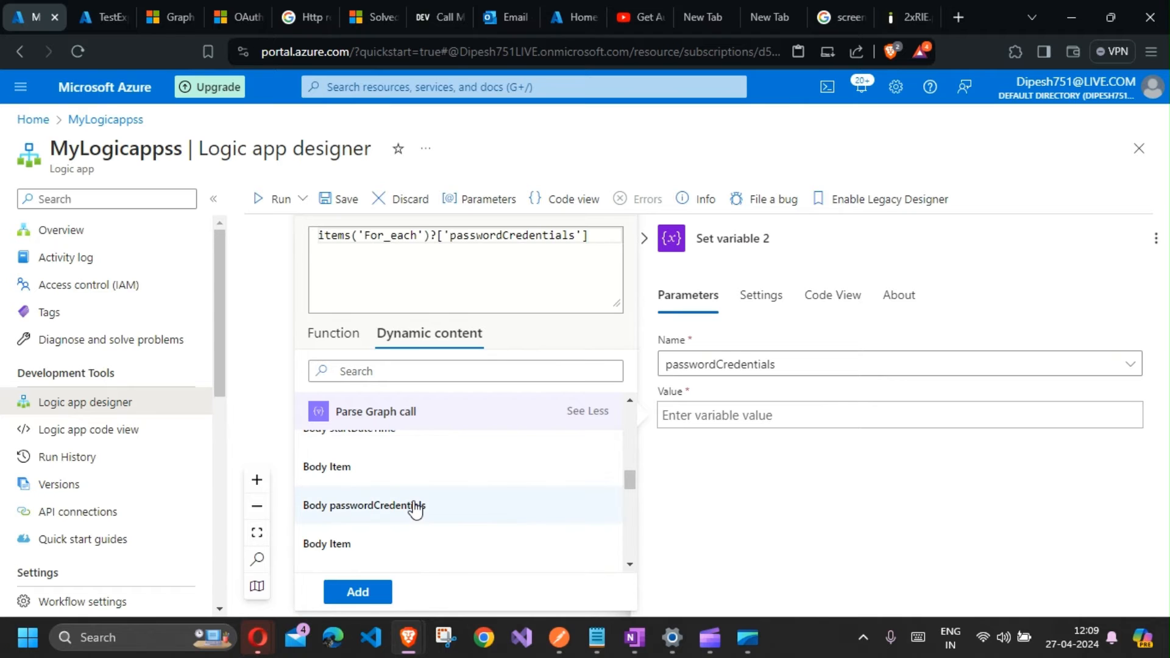
click(356, 593)
click(488, 412)
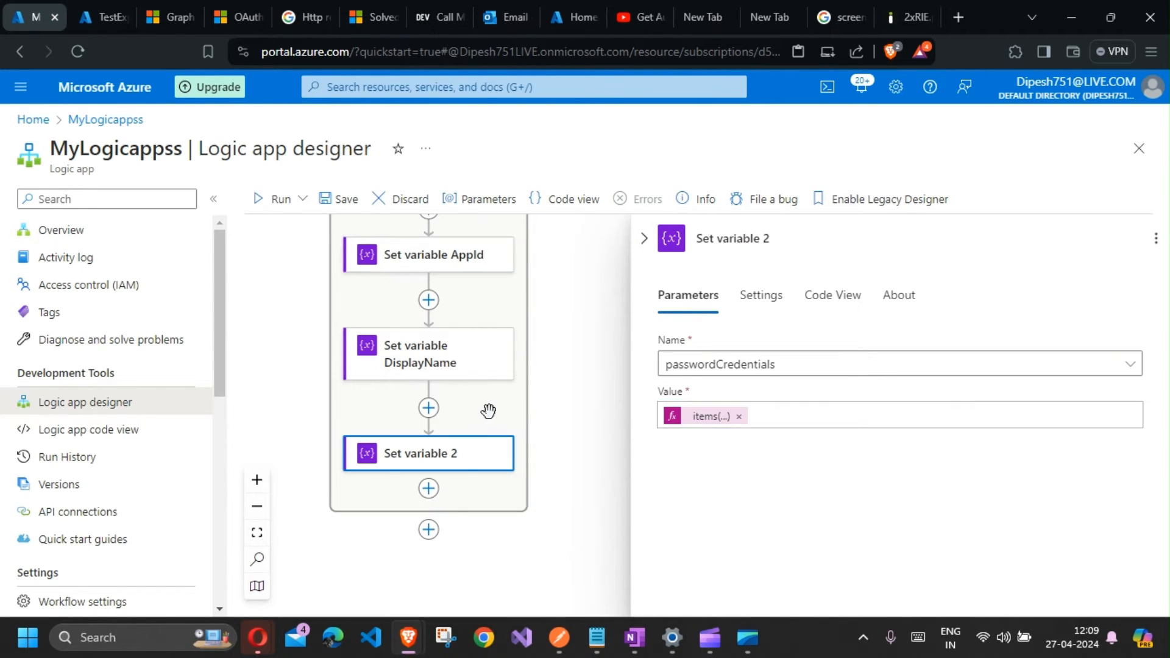
Step: Rename the third action Set variable Password Credential
click(775, 240)
text(Passwword Cr)
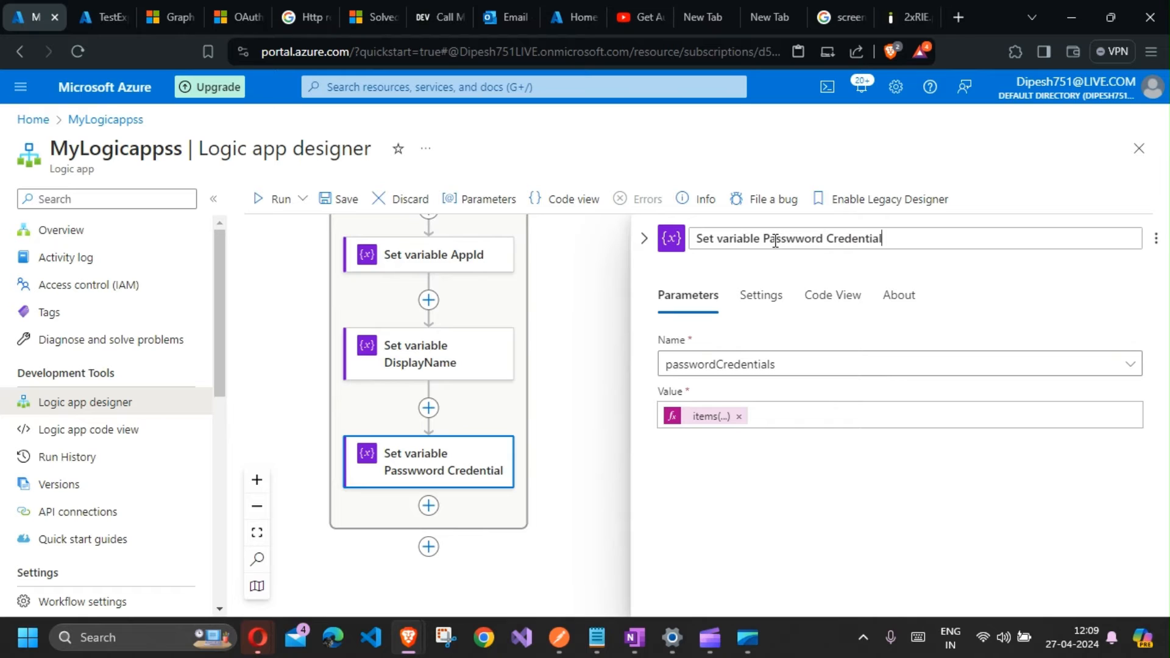
text(edential)
click(799, 240)
key(BackSpace)
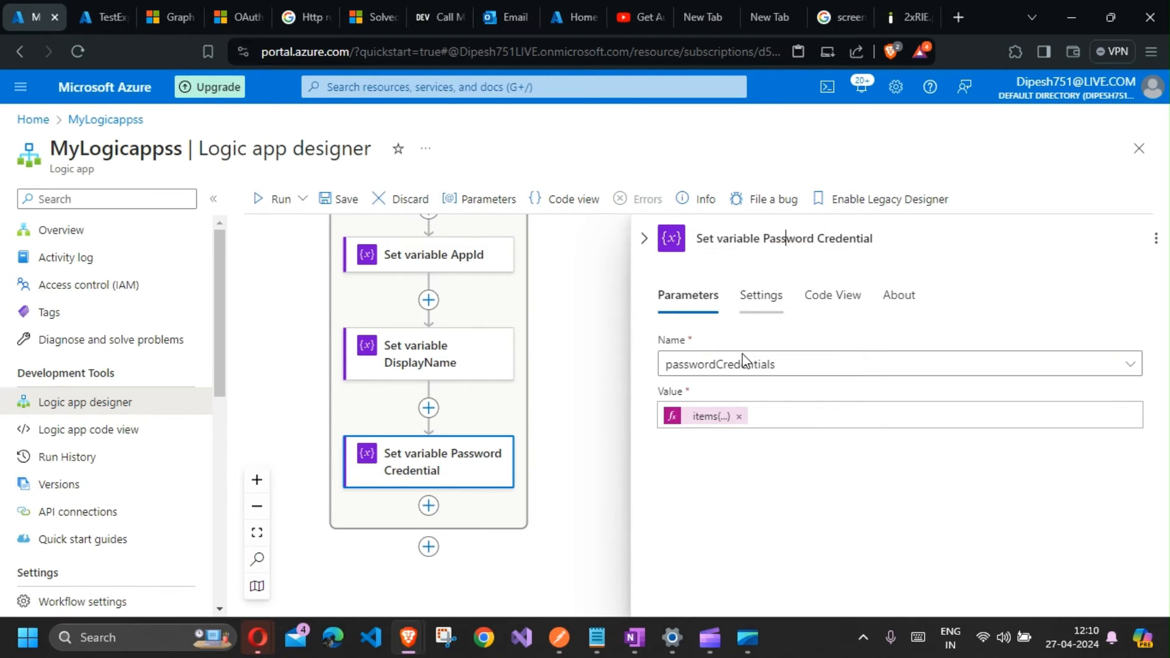
click(558, 507)
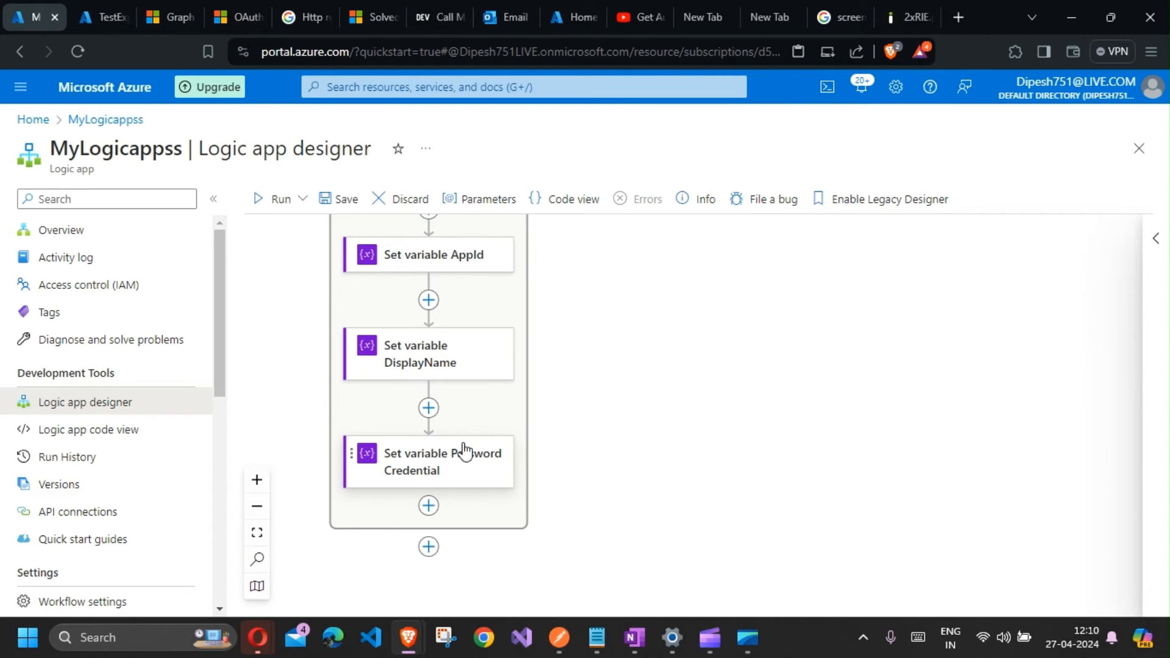
Step: Add a For each action inside the loop below Set variable Password Credential
click(436, 511)
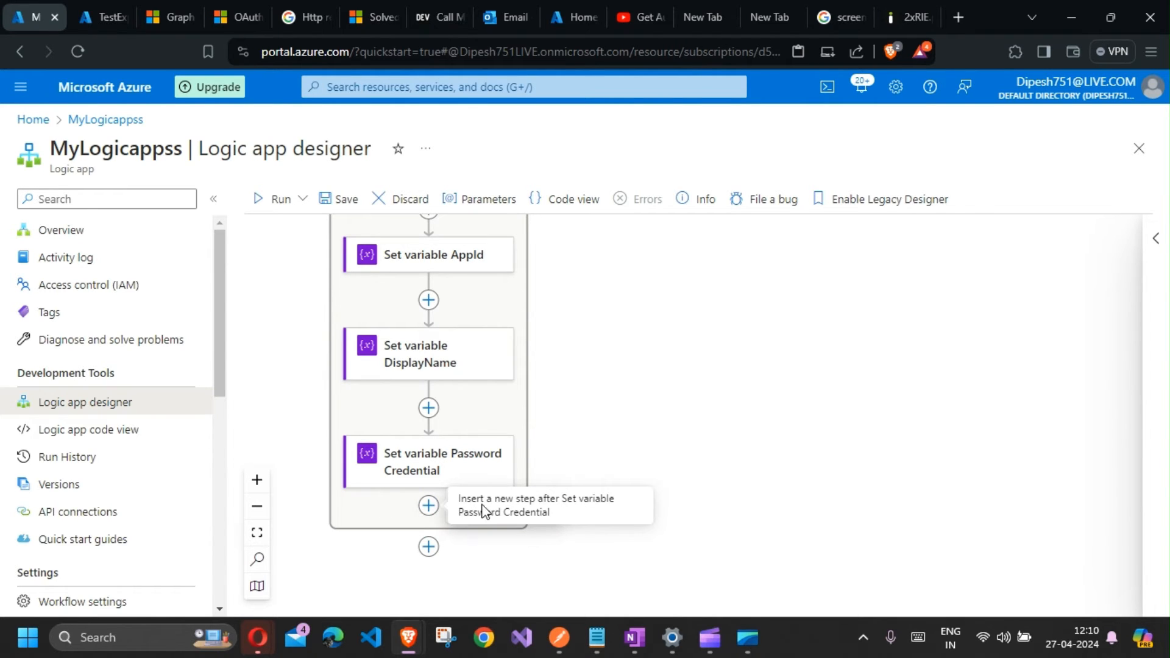
click(463, 506)
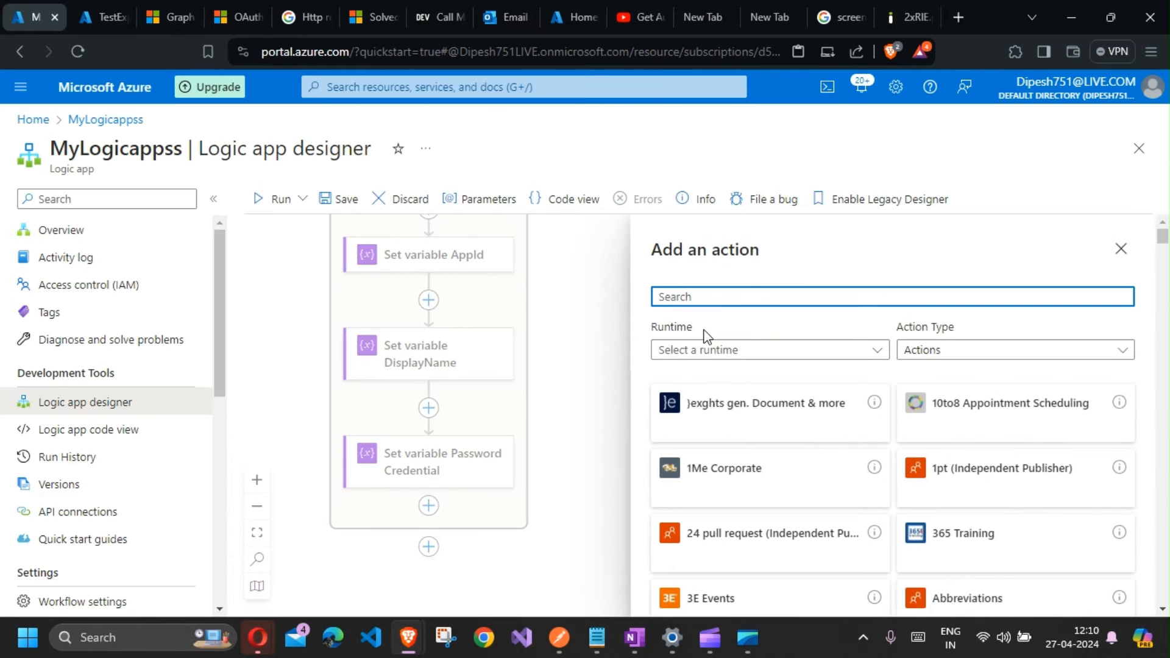
text(foreach)
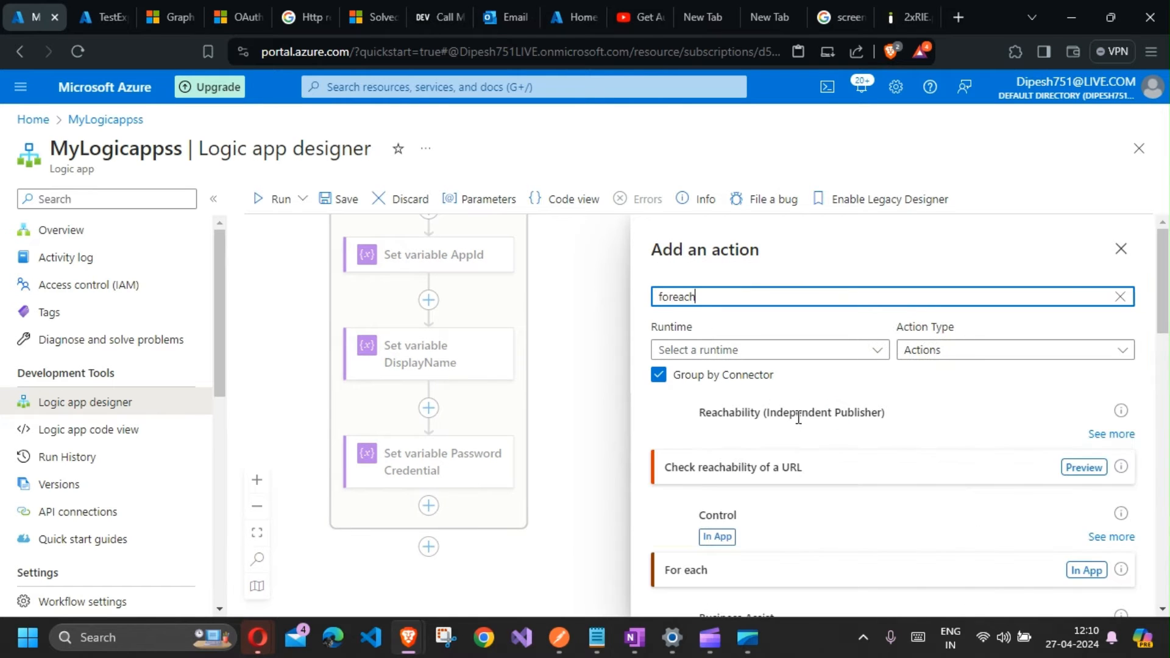
click(1088, 573)
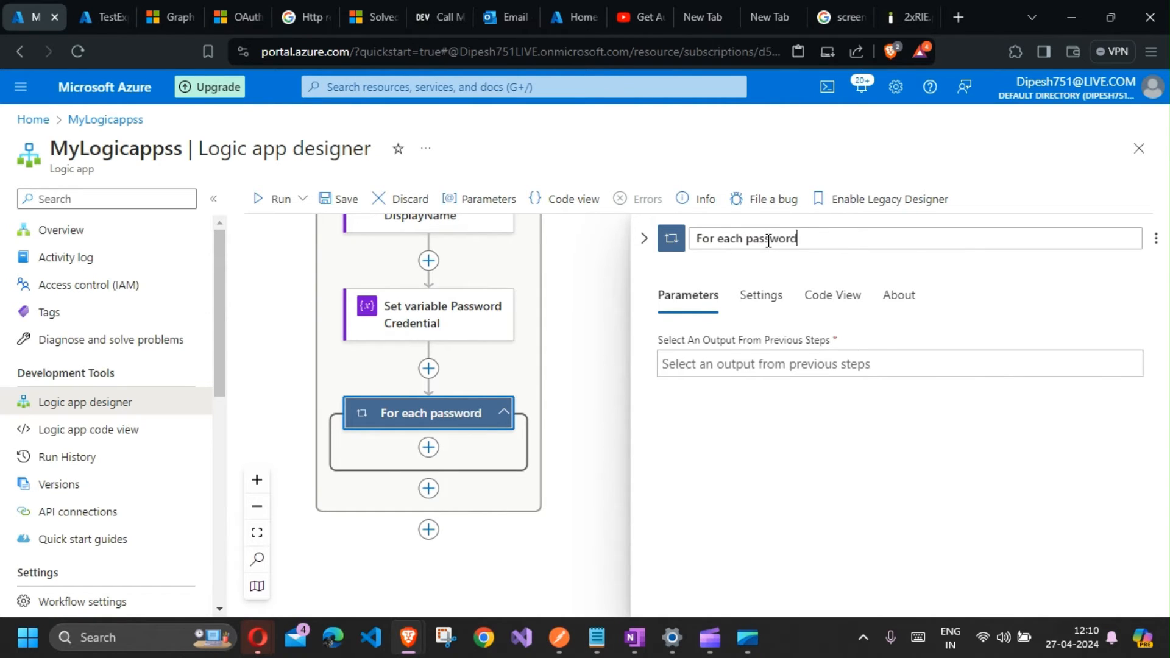
Step: Rename the new loop For each password credential and set its output to Body passwordCredentials
text(credentia)
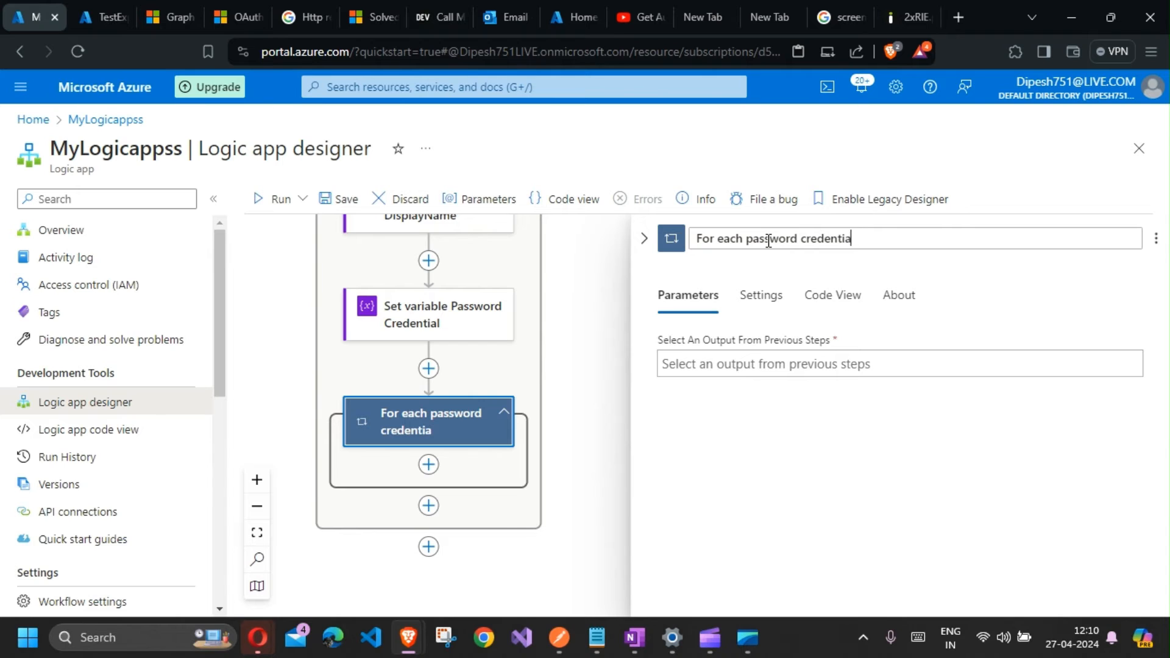
text(l)
click(764, 364)
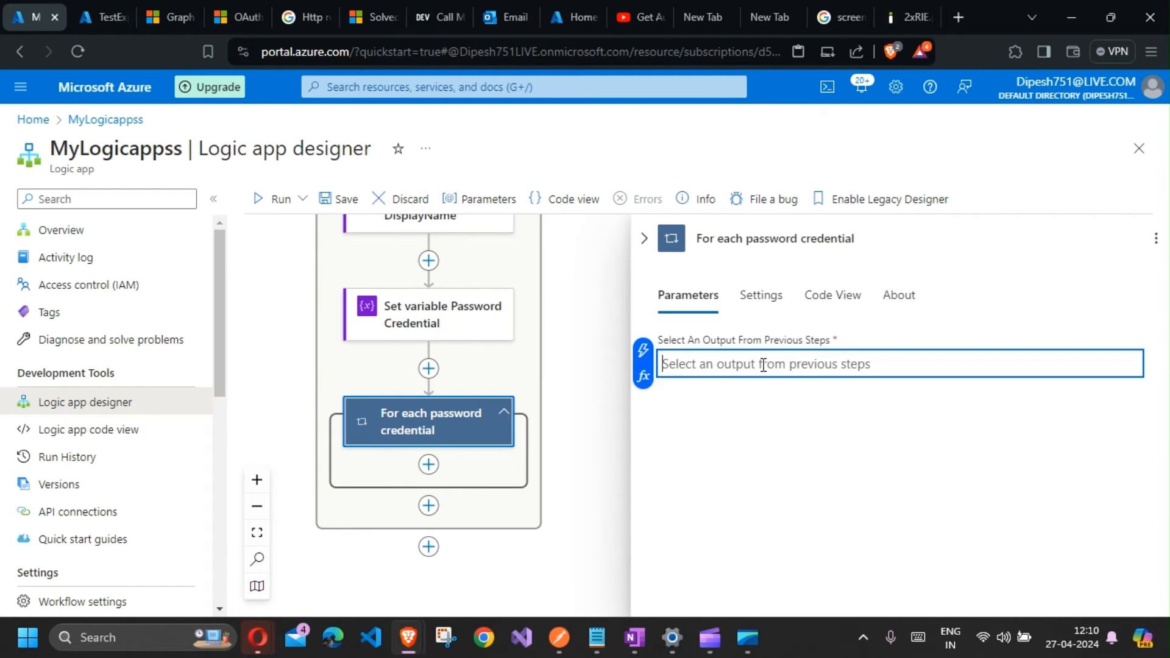
click(643, 353)
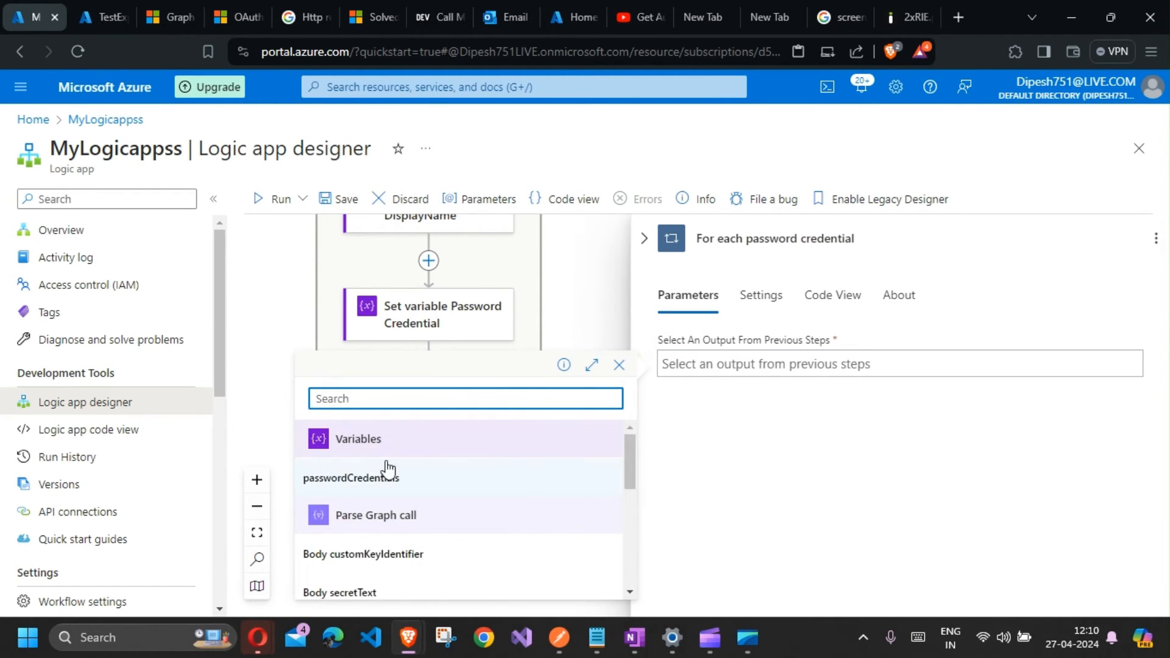
scroll(403, 505, down, 2)
scroll(405, 517, down, 3)
scroll(405, 517, up, 3)
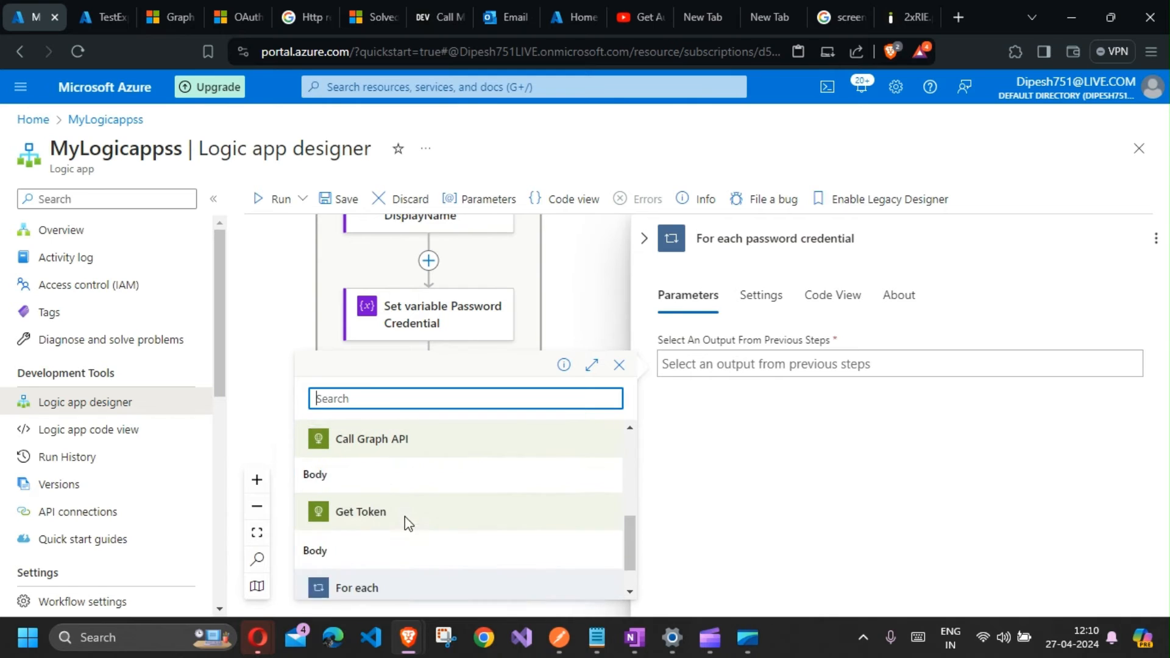
scroll(405, 517, up, 3)
scroll(405, 517, down, 2)
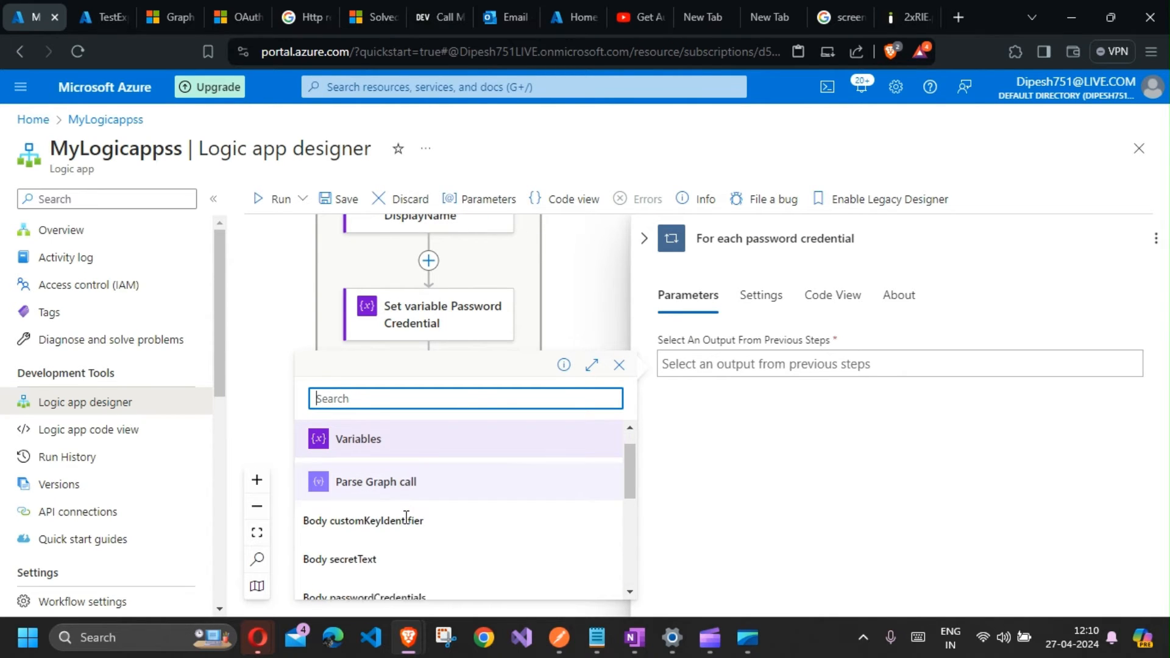
scroll(405, 518, down, 2)
scroll(408, 534, up, 2)
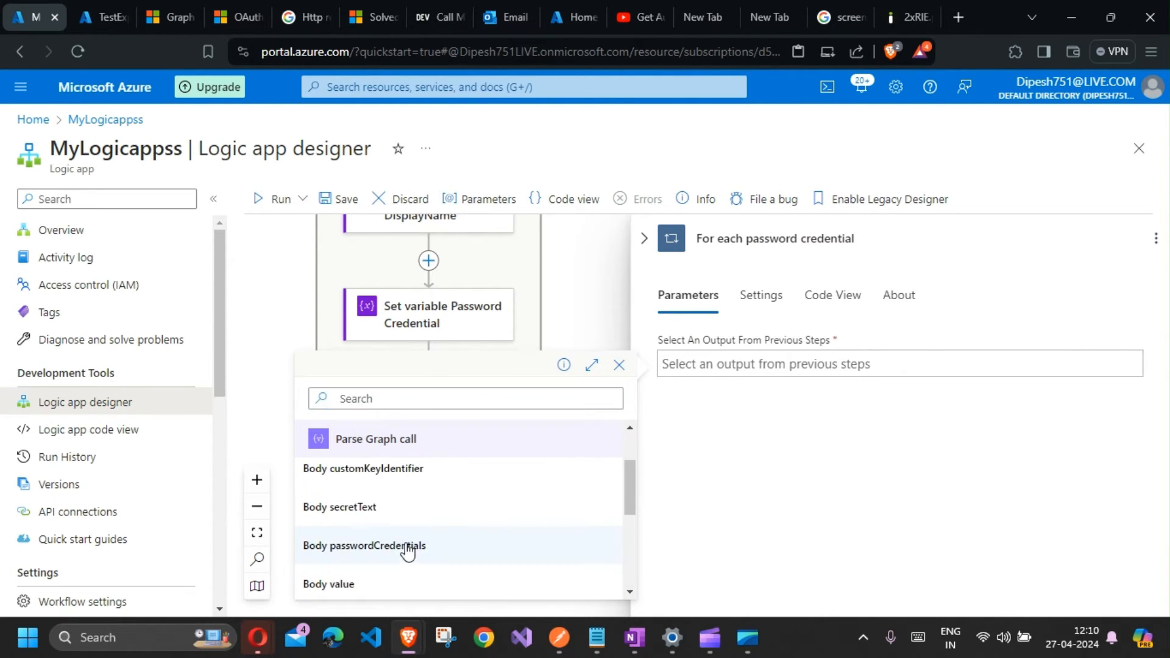
click(410, 547)
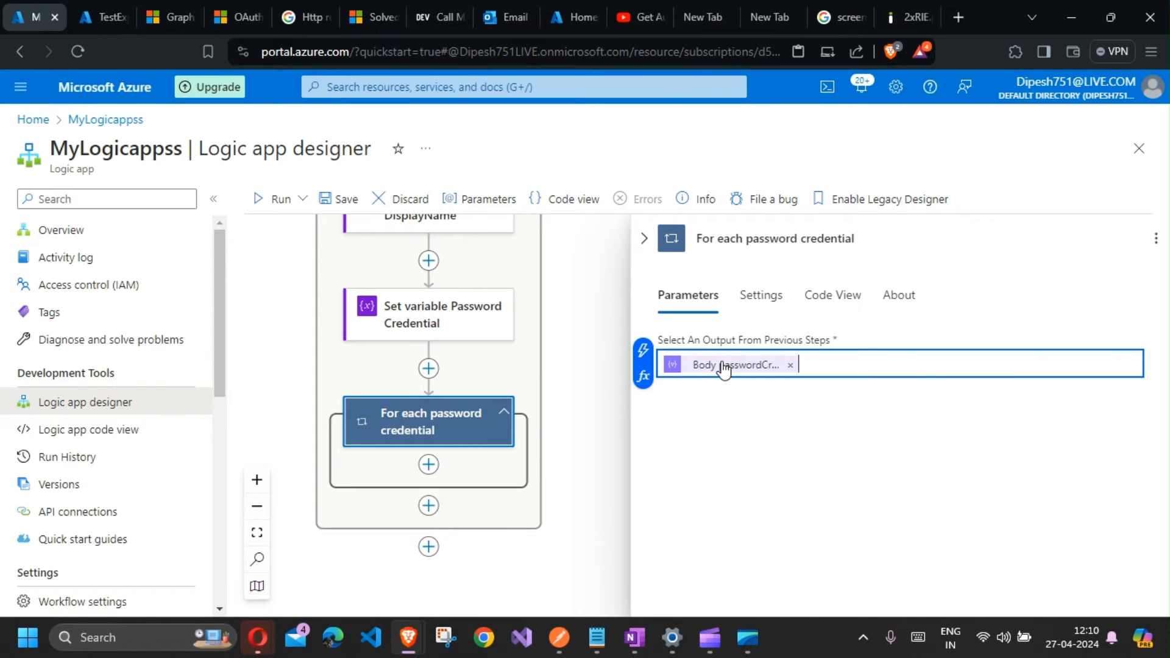
Step: Add a Condition action inside the For each password credential loop
click(430, 466)
click(470, 470)
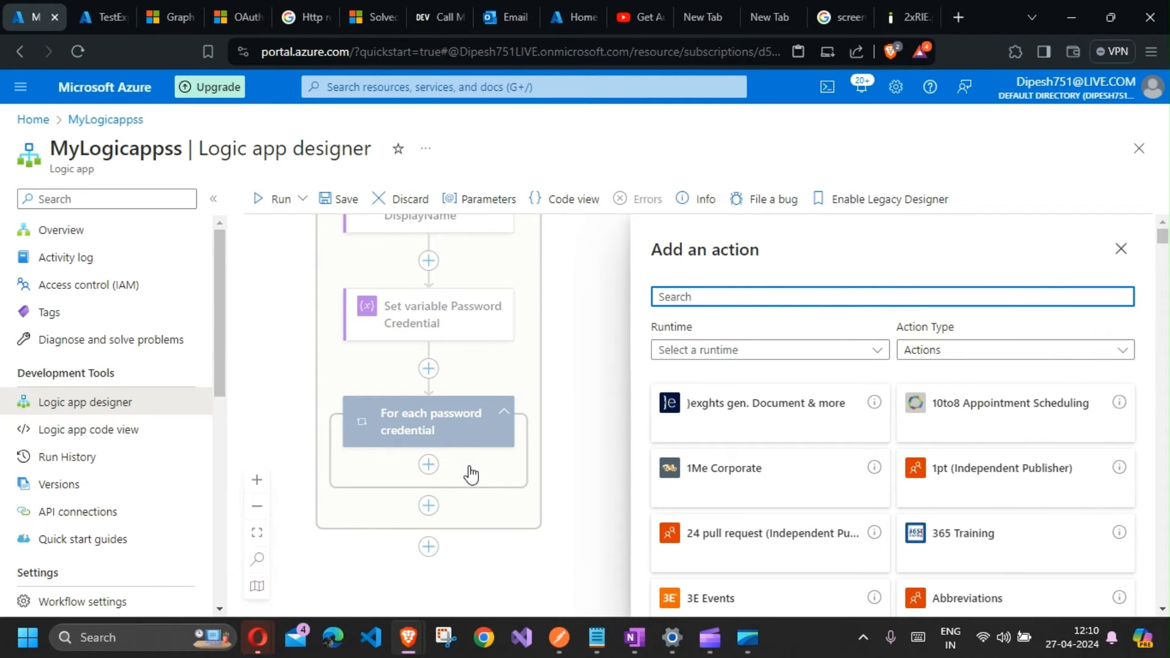
text(c)
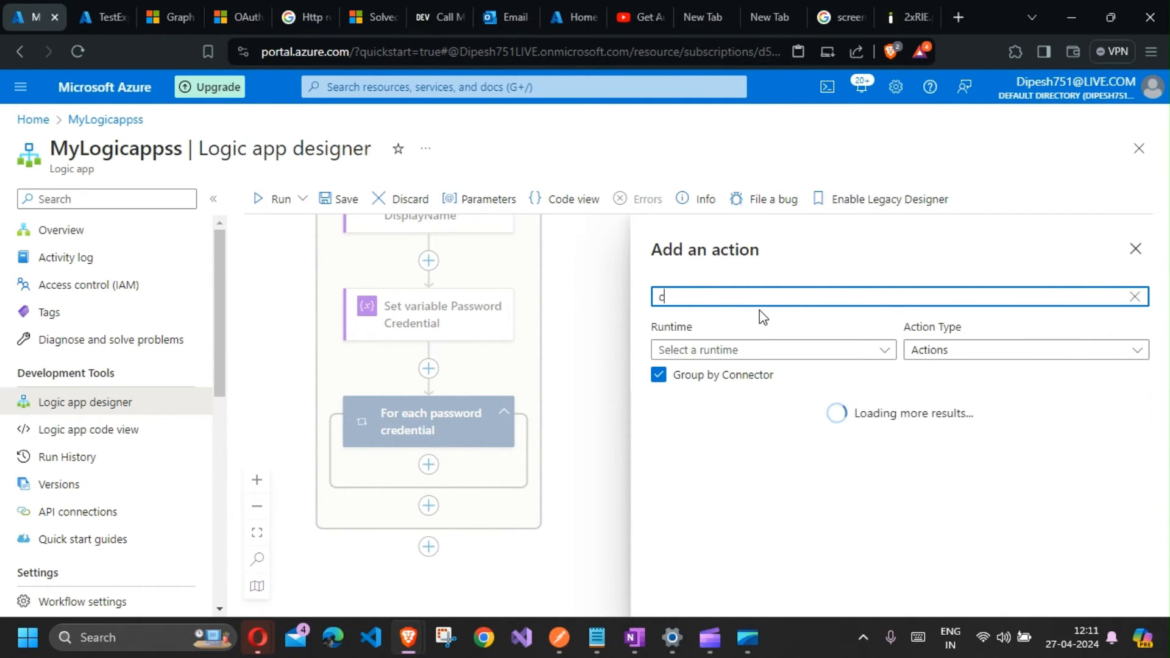
text(ondt)
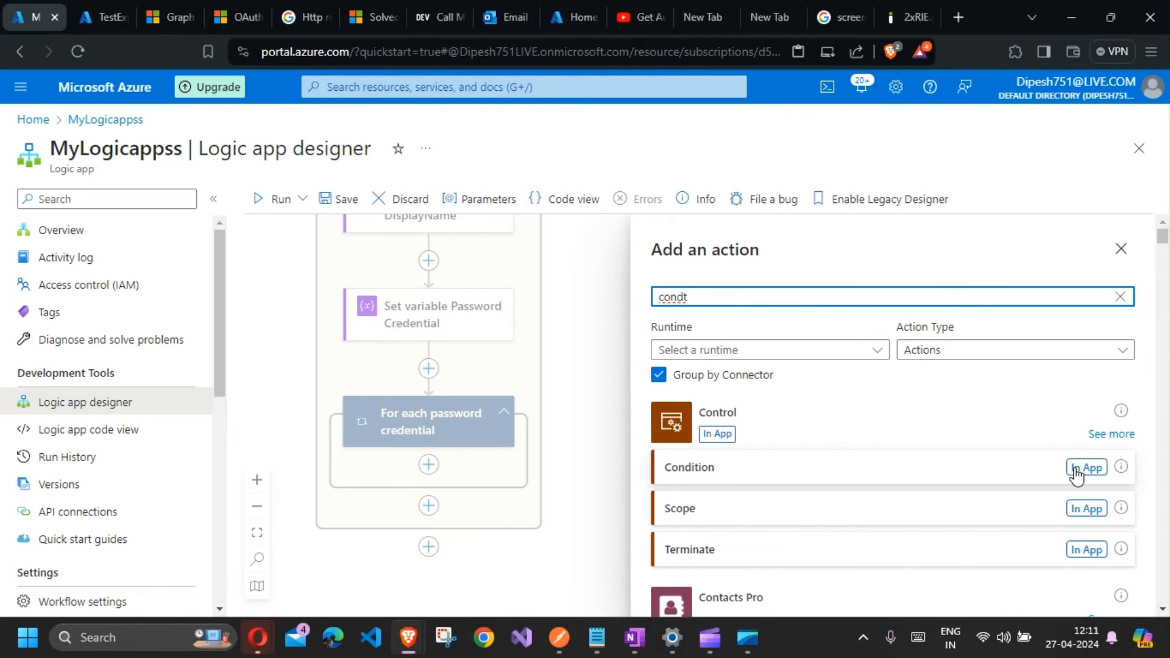
click(1076, 475)
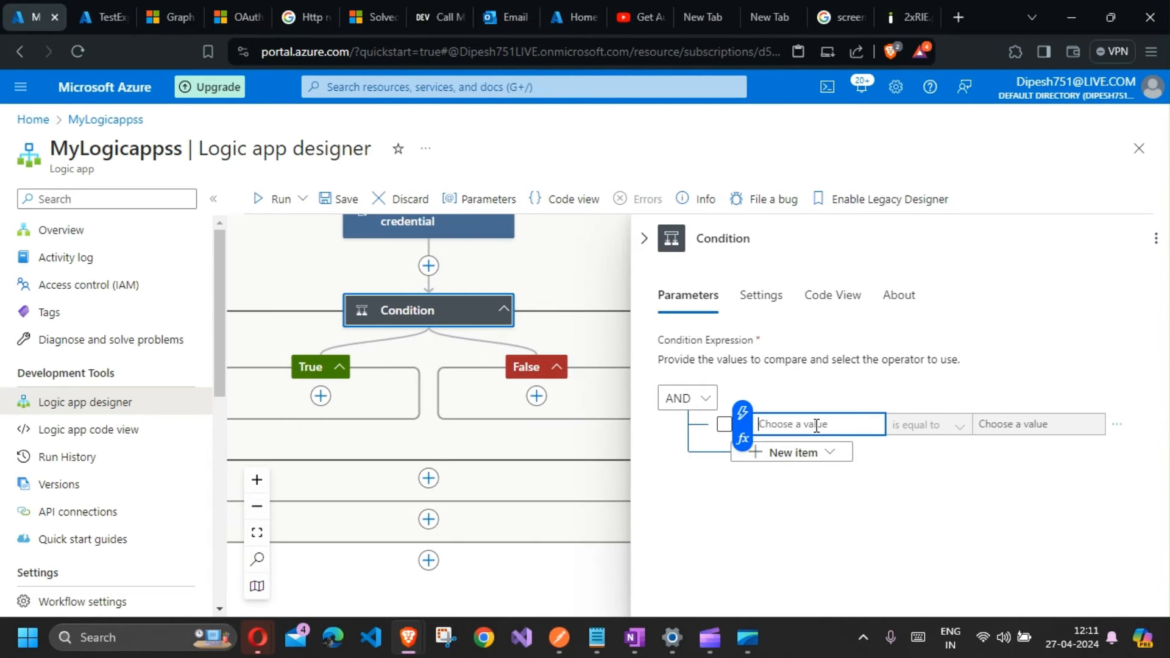
Step: Switch to OneNote and review the saved condition expressions on the Condtions page
click(639, 646)
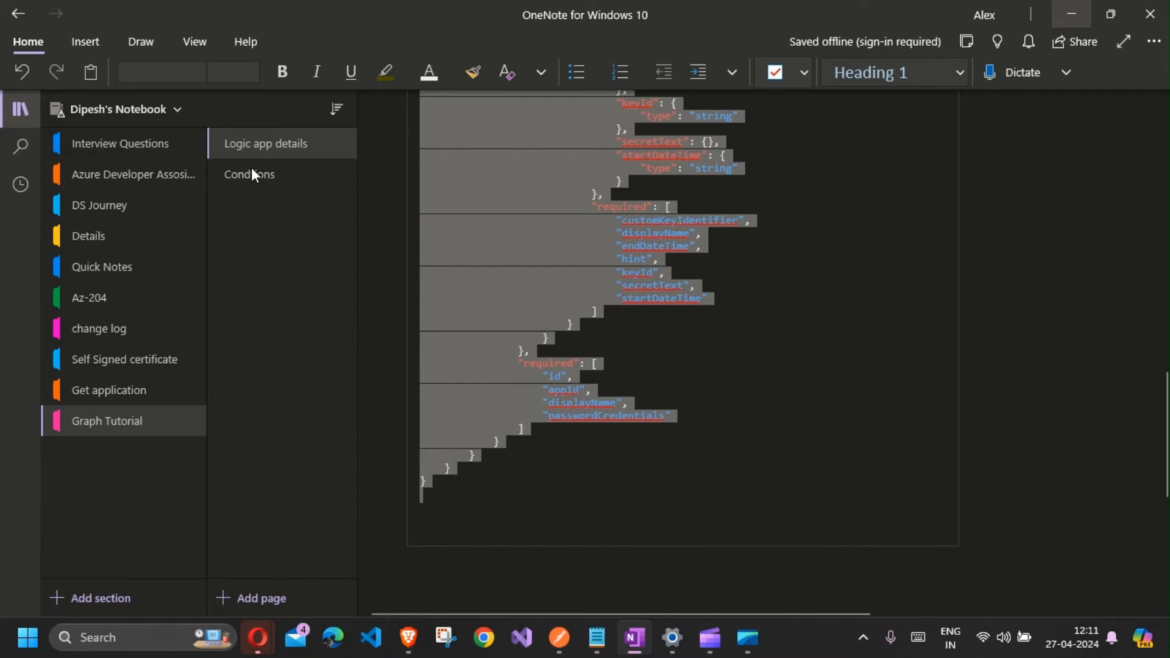
click(251, 174)
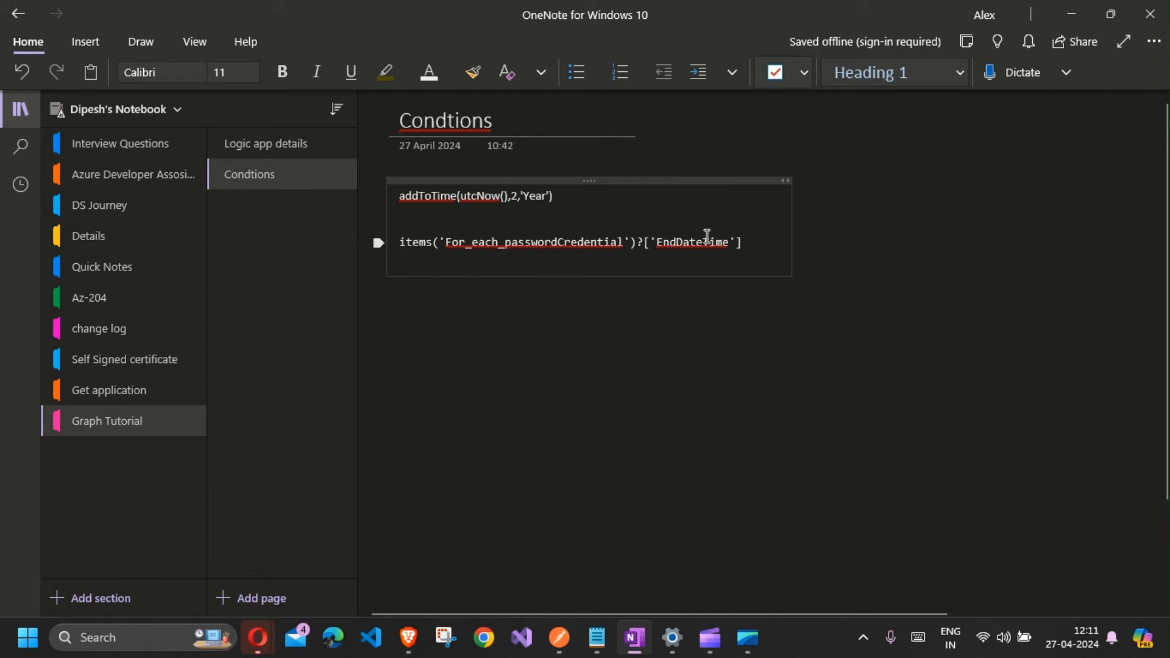
key(alt+Tab)
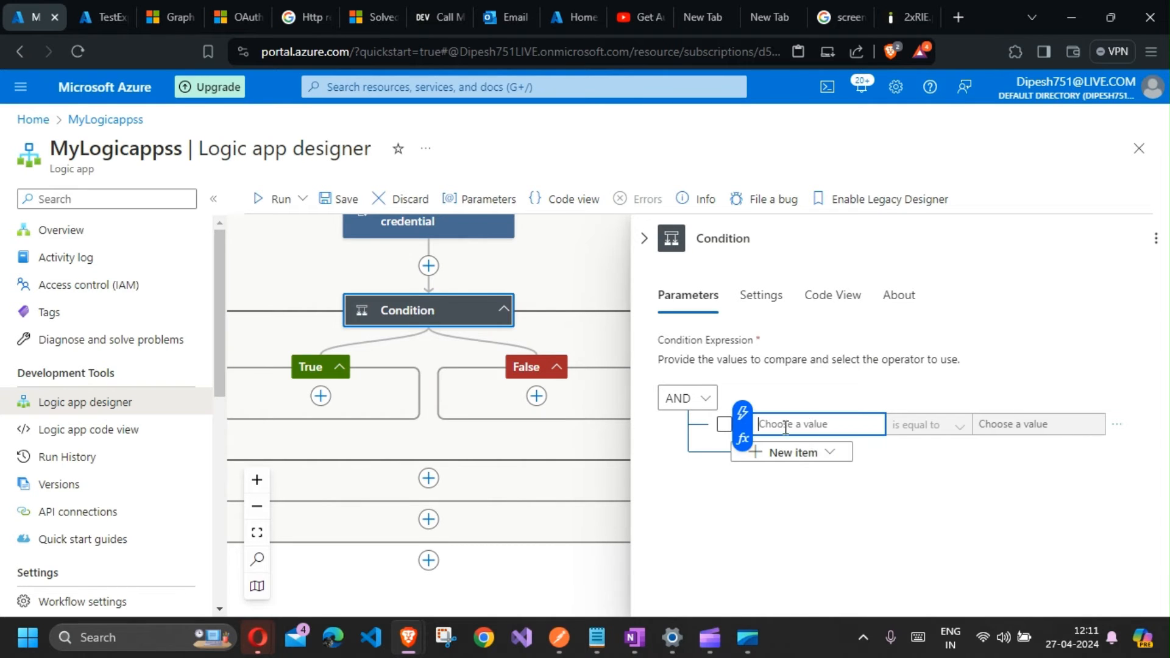
Step: Set the condition's first value to the expression items('For_each')?['EndDateTime'], copied from the OneNote notes
click(743, 438)
click(532, 336)
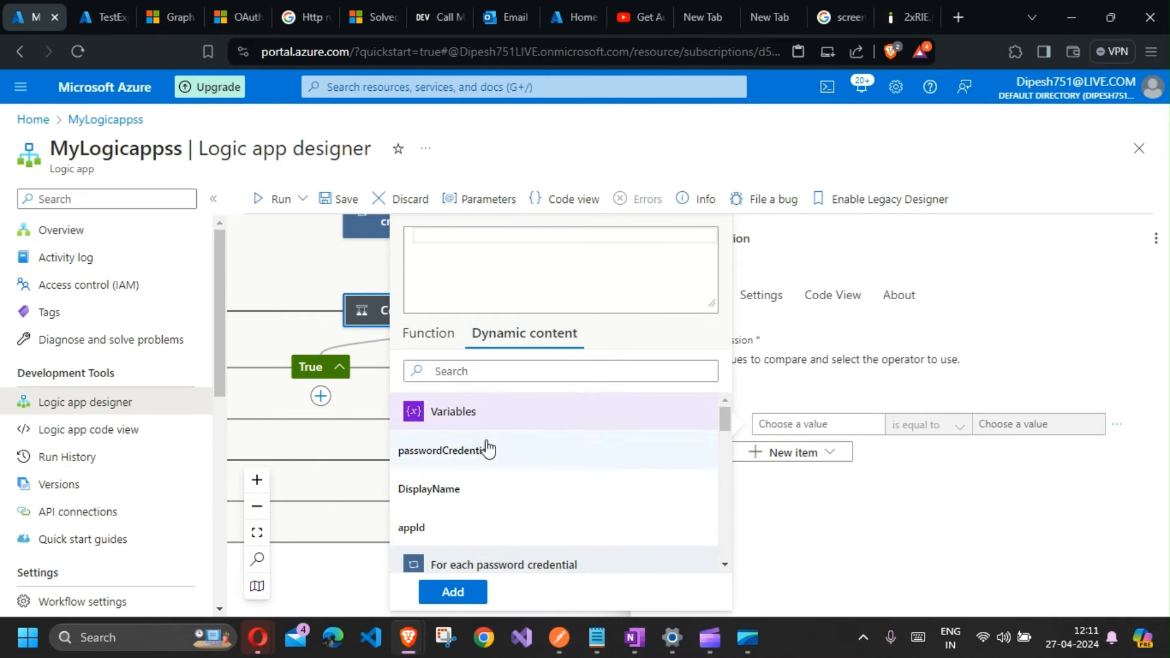
scroll(477, 490, down, 2)
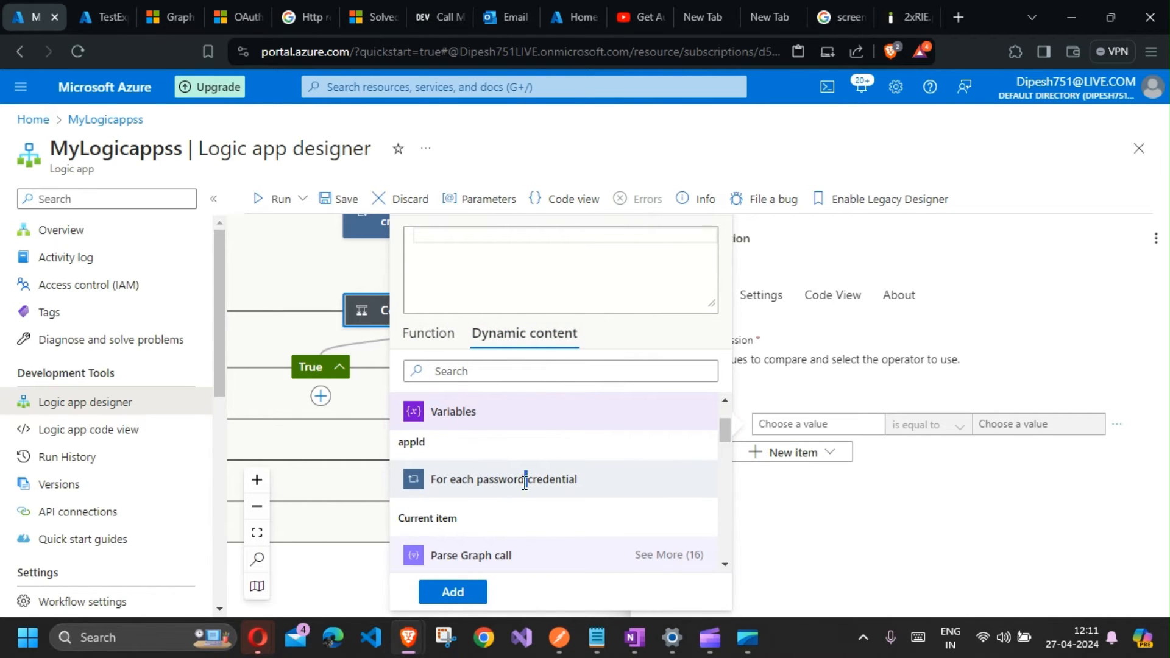
scroll(525, 481, down, 2)
scroll(485, 506, down, 3)
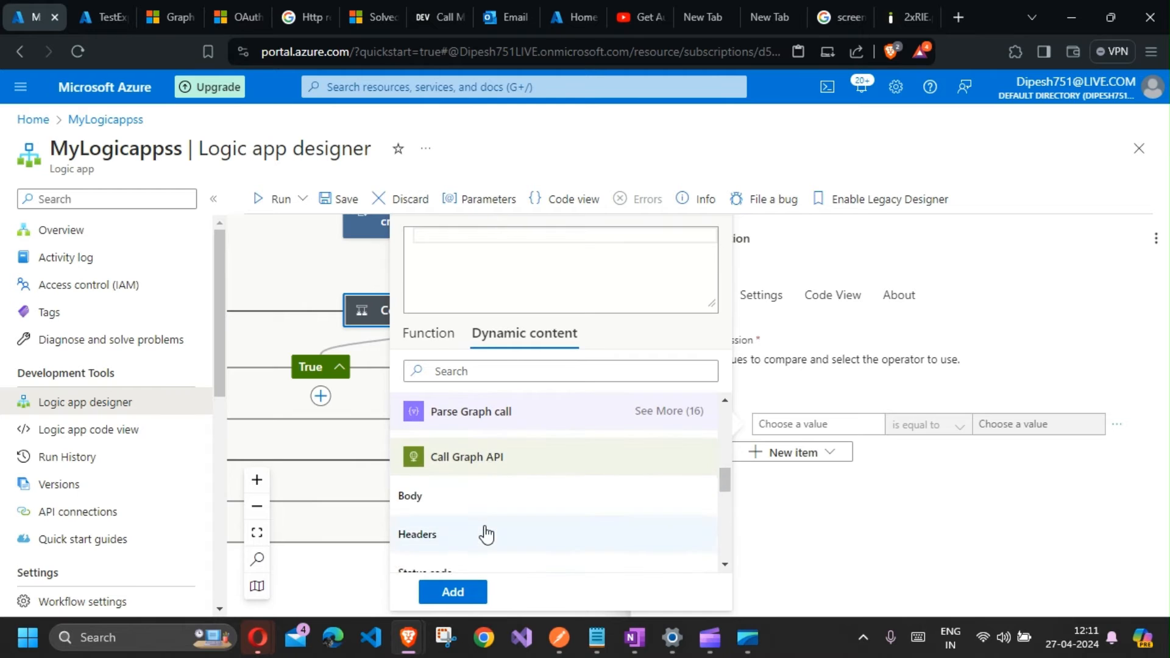
scroll(483, 536, down, 3)
click(447, 554)
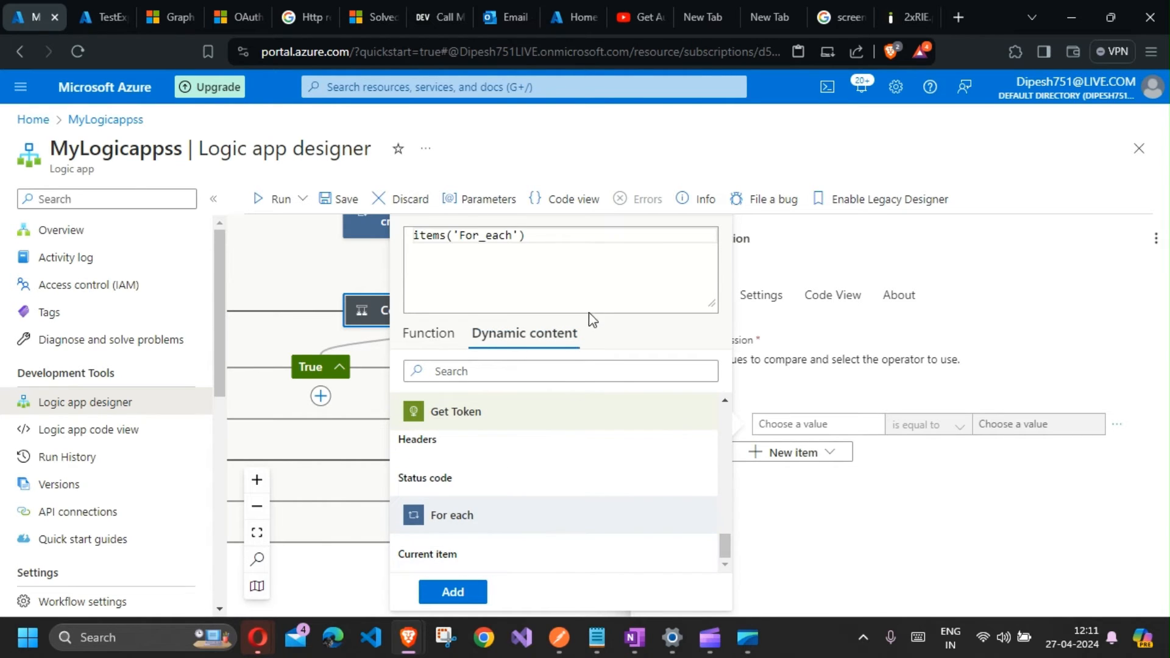
key(alt+Tab)
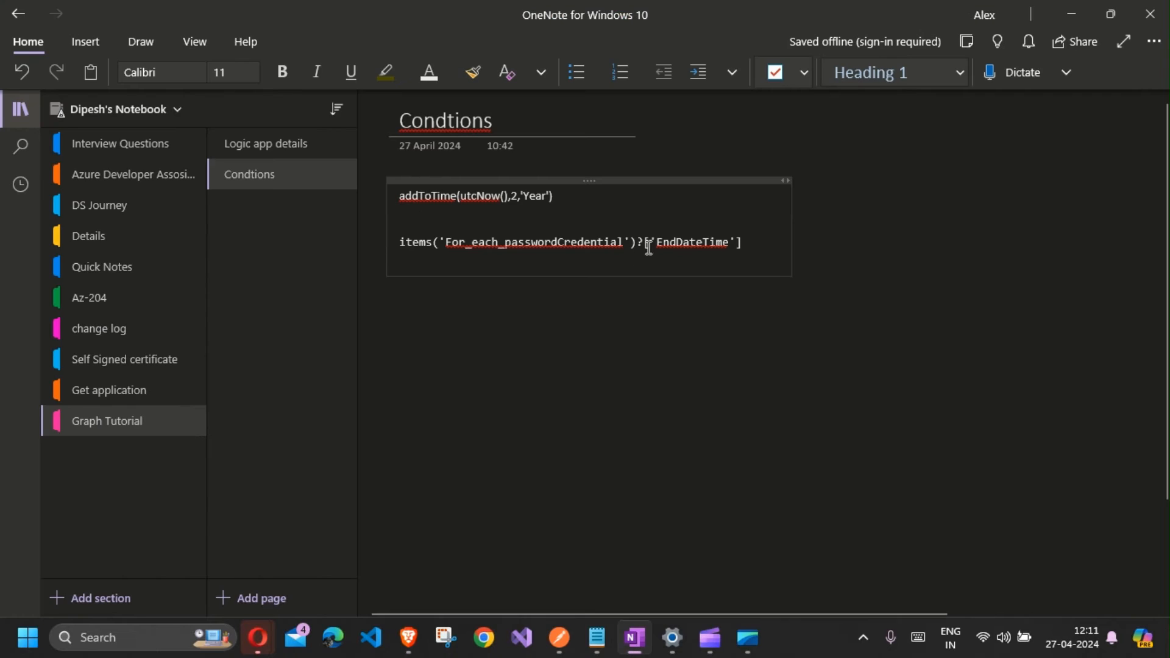
drag(637, 244, 750, 243)
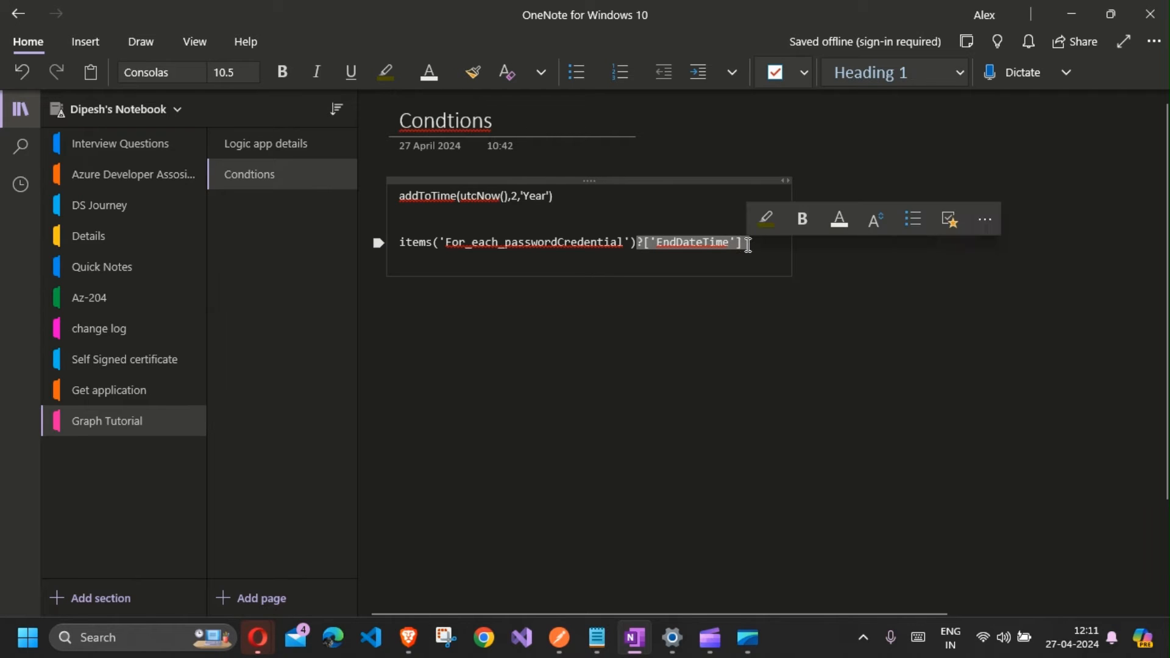
key(alt+Tab)
text(?['EndDateTime'])
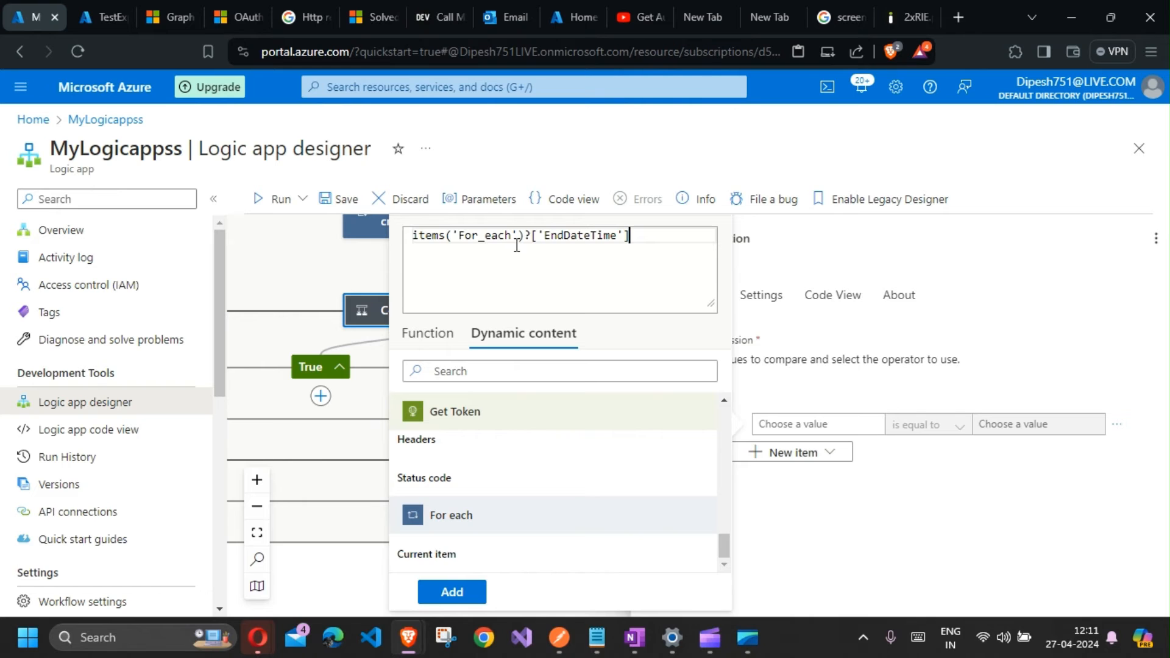
double_click(553, 236)
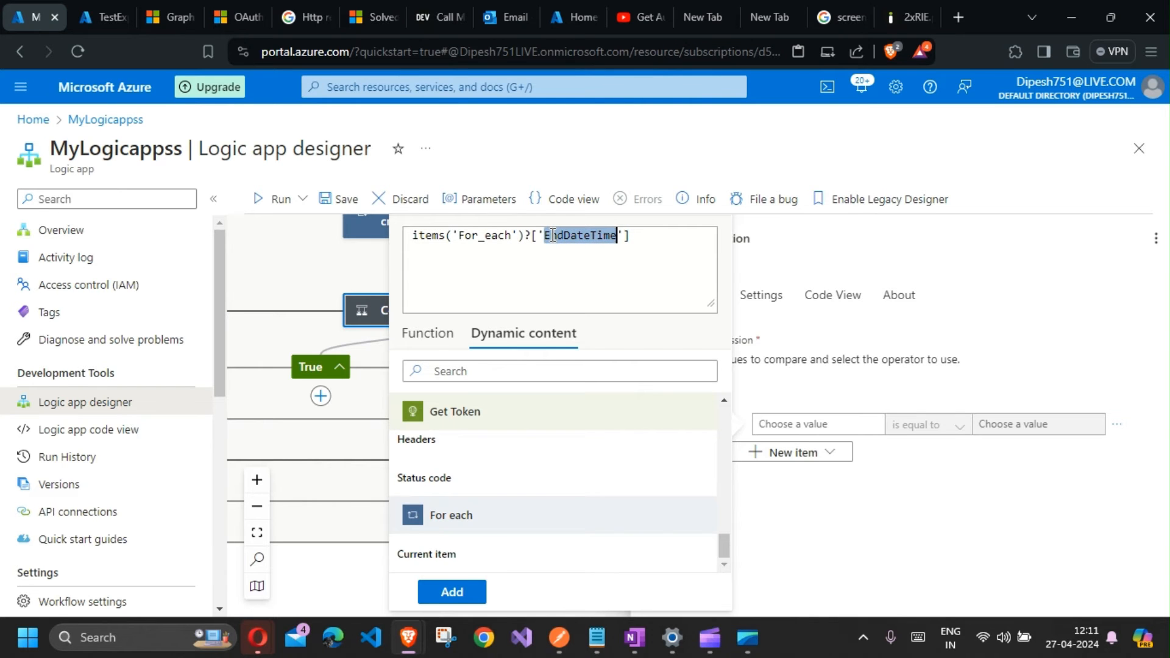
click(449, 591)
Step: Examine the passwordCredentials fields, including endDateTime, in the Postman response of the Graph applications query
click(556, 645)
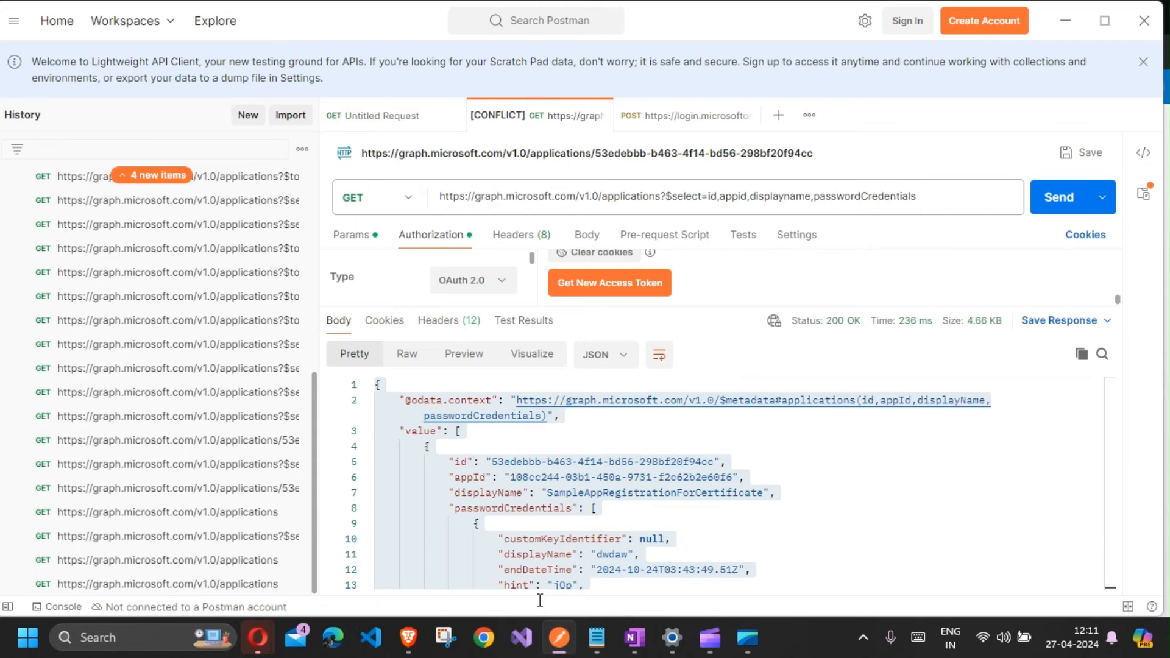
scroll(671, 488, down, 2)
click(516, 453)
scroll(508, 450, up, 2)
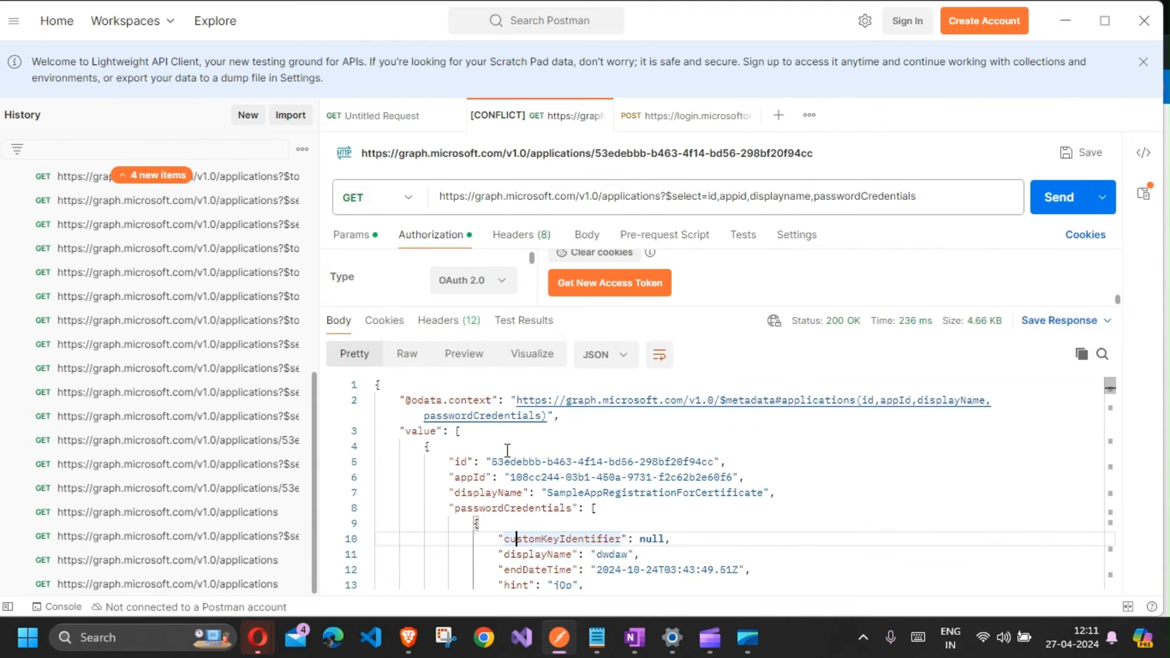
double_click(480, 509)
scroll(595, 503, down, 2)
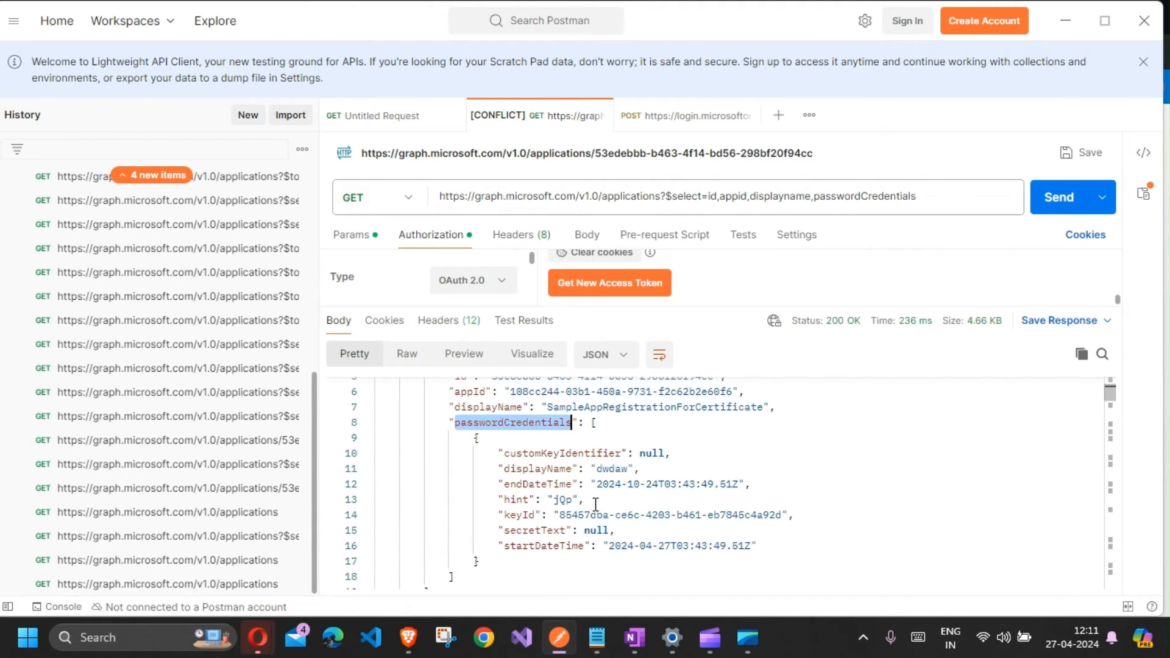
double_click(532, 485)
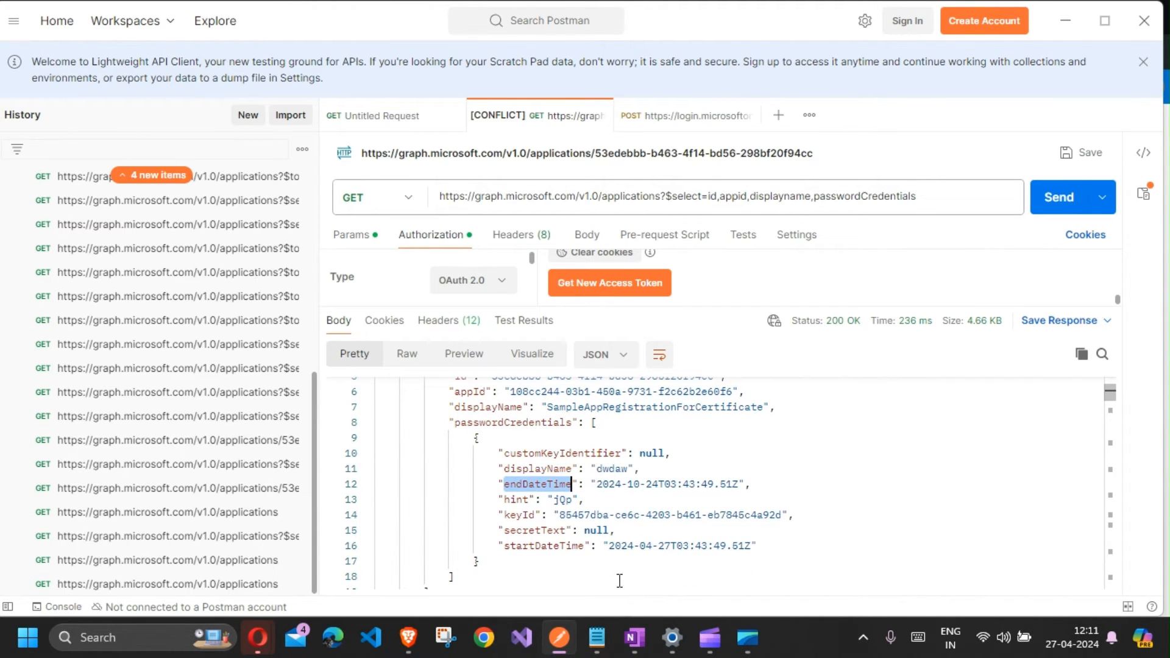
click(1065, 21)
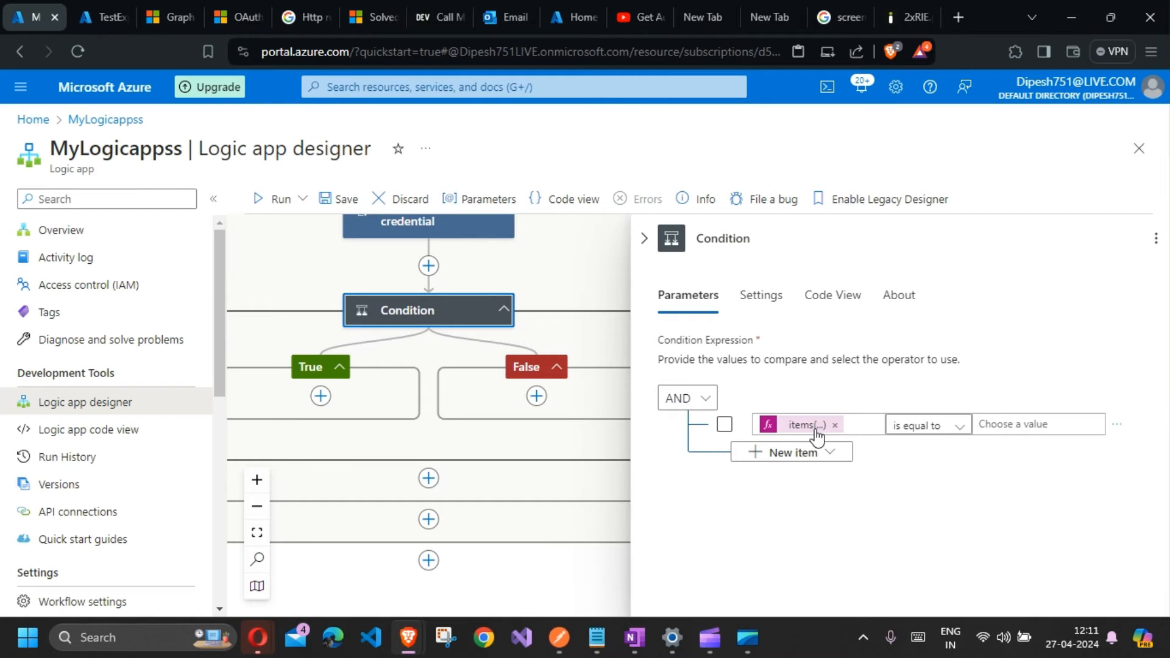
Step: Set the condition operator to is less than and paste addToTime(utcNow(),2,'Year') from OneNote as the second value
click(945, 431)
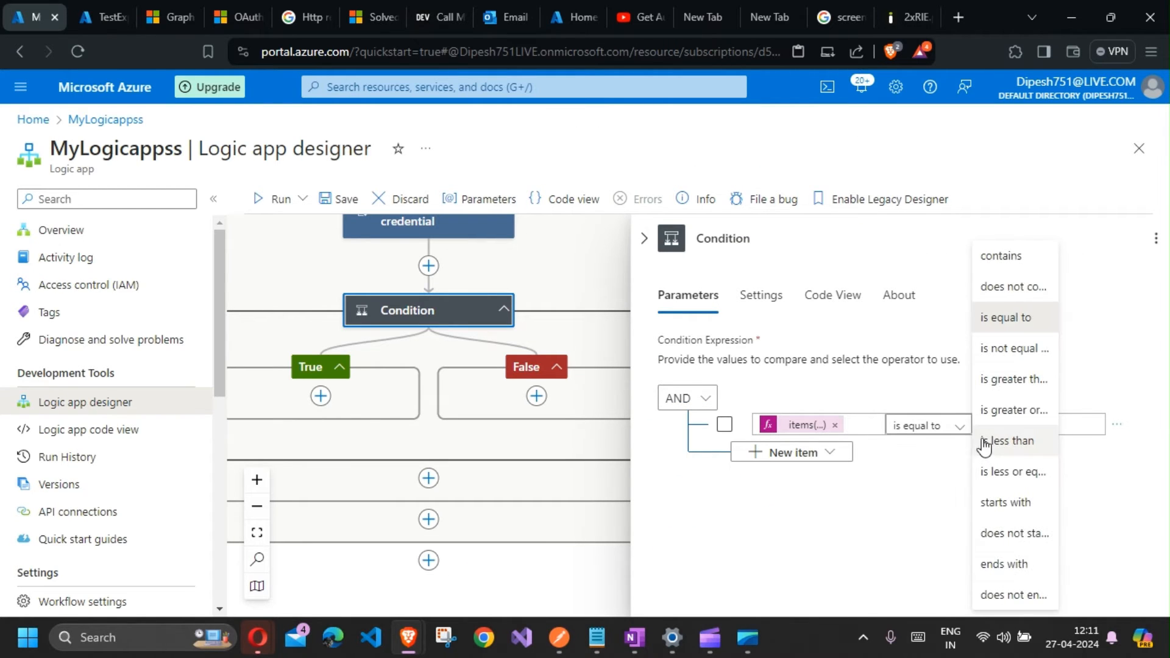
click(1020, 440)
click(1026, 432)
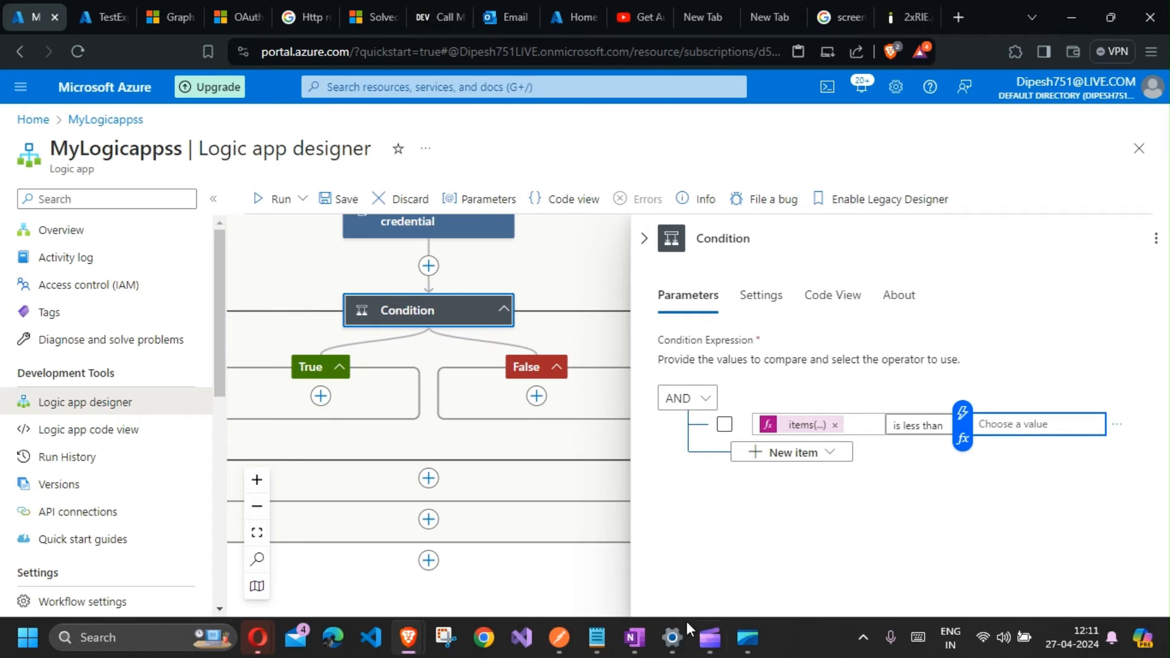
click(634, 638)
drag(581, 197, 382, 198)
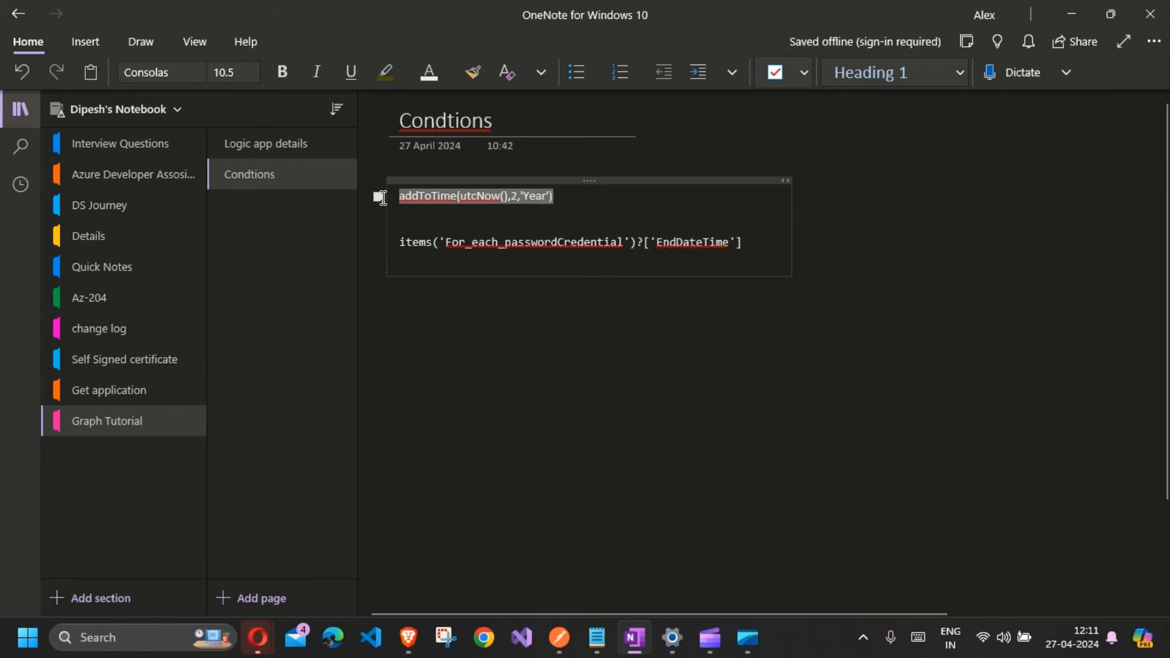
key(ctrl+c)
key(alt+Tab)
key(ctrl+v)
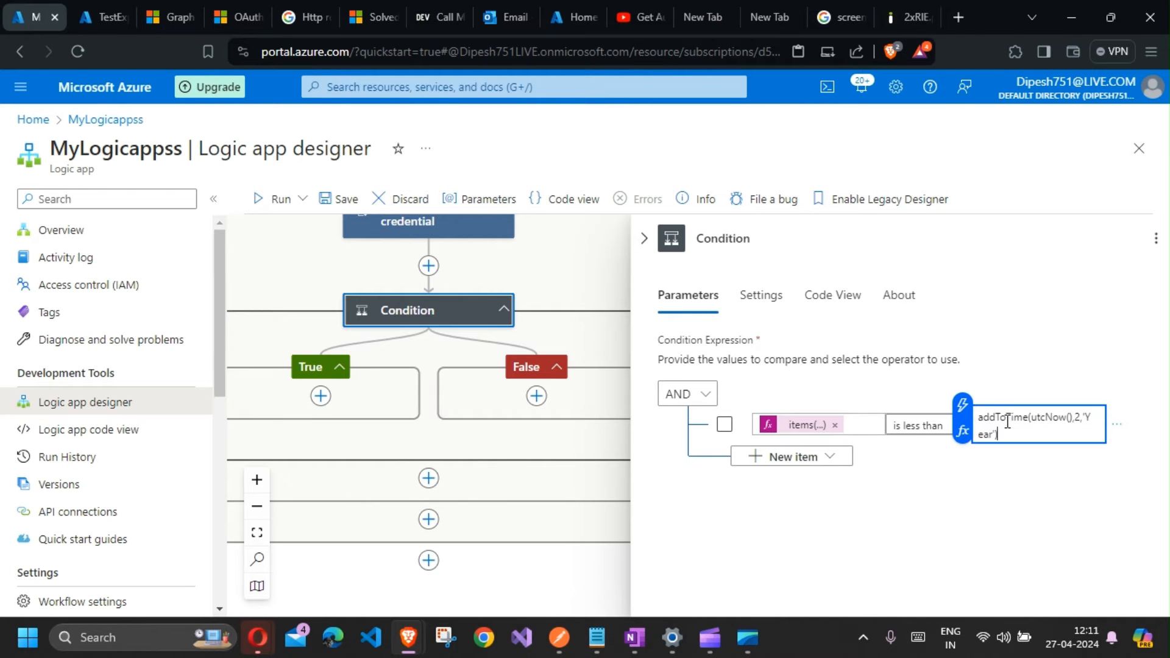
double_click(1005, 418)
double_click(1043, 420)
double_click(1078, 419)
text(4)
double_click(988, 436)
text(D)
key(ctrl+z)
key(ctrl+z)
click(1028, 476)
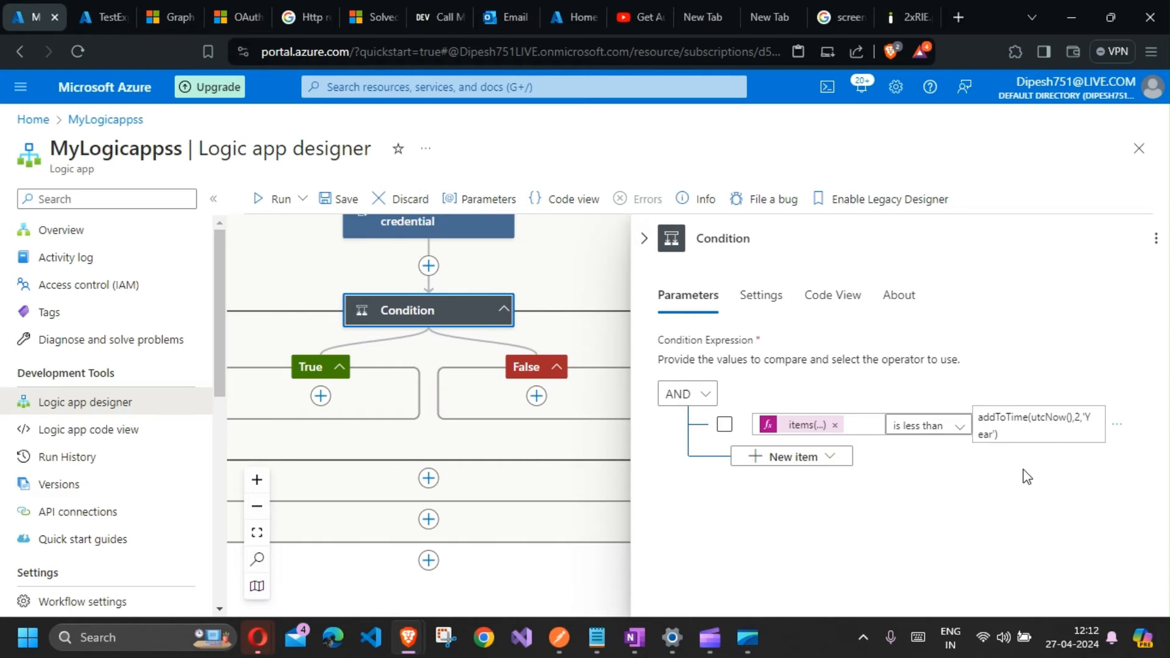
Step: Close the Condition panel and save the workflow
drag(1036, 430, 978, 411)
click(1005, 491)
click(644, 241)
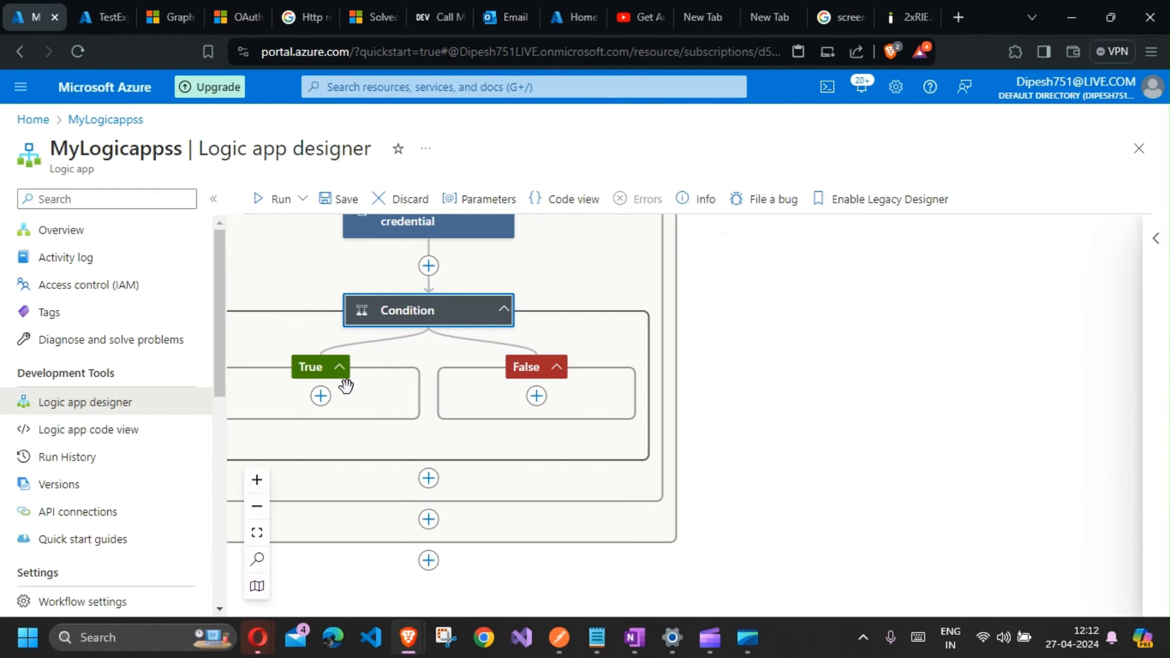
click(345, 200)
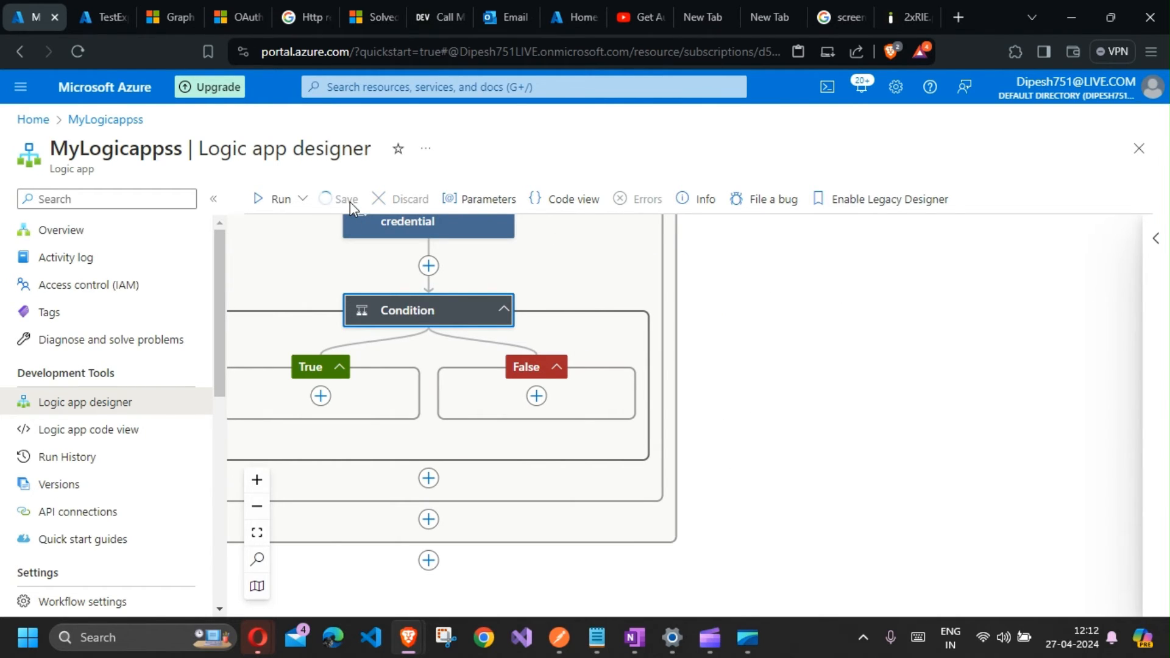
Step: Add an Outlook Send an email (V2) action in the True branch and enter the recipient's e-mail address
click(321, 396)
click(397, 402)
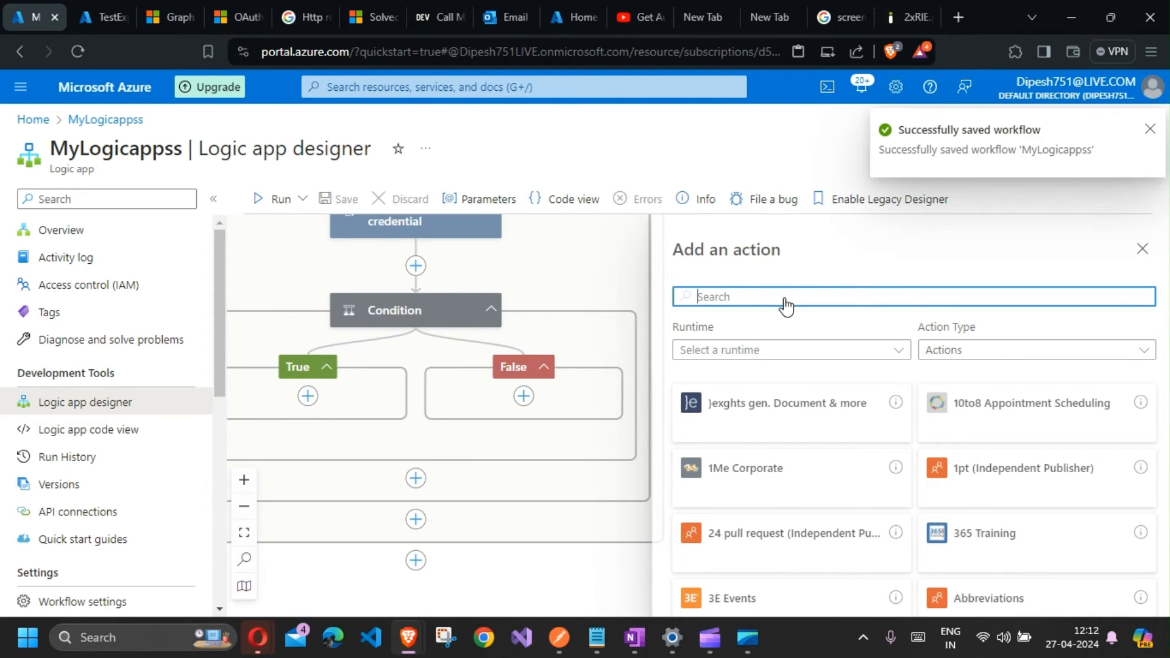
text(S)
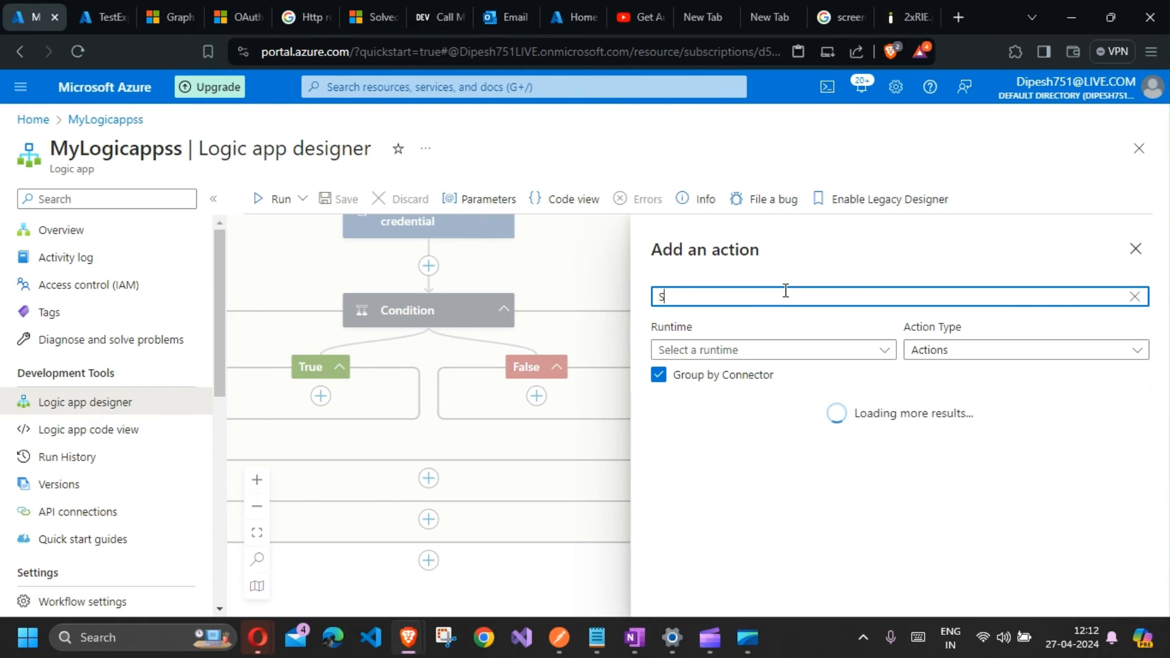
key(BackSpace)
text(outlook)
scroll(797, 515, down, 2)
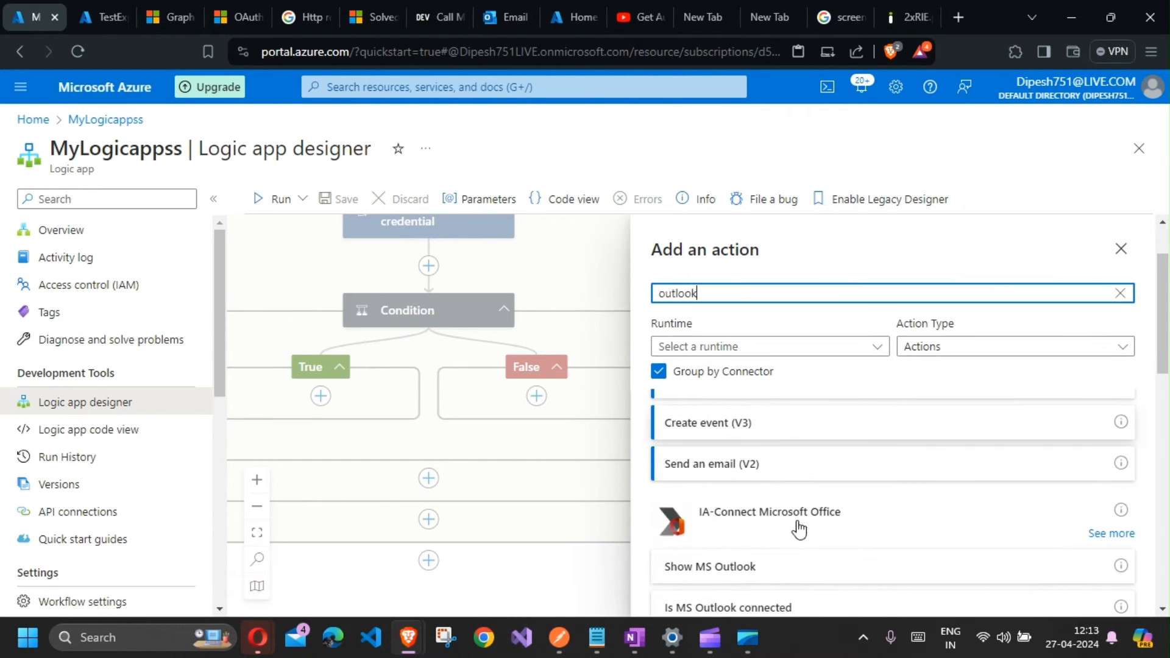
click(810, 473)
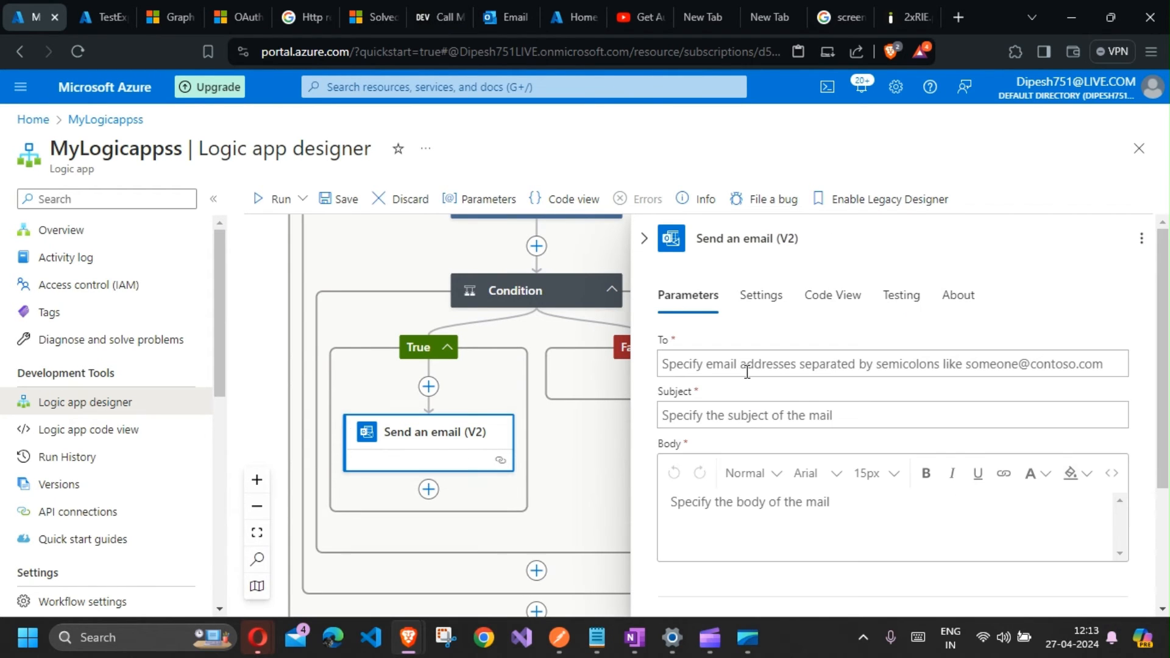
click(747, 368)
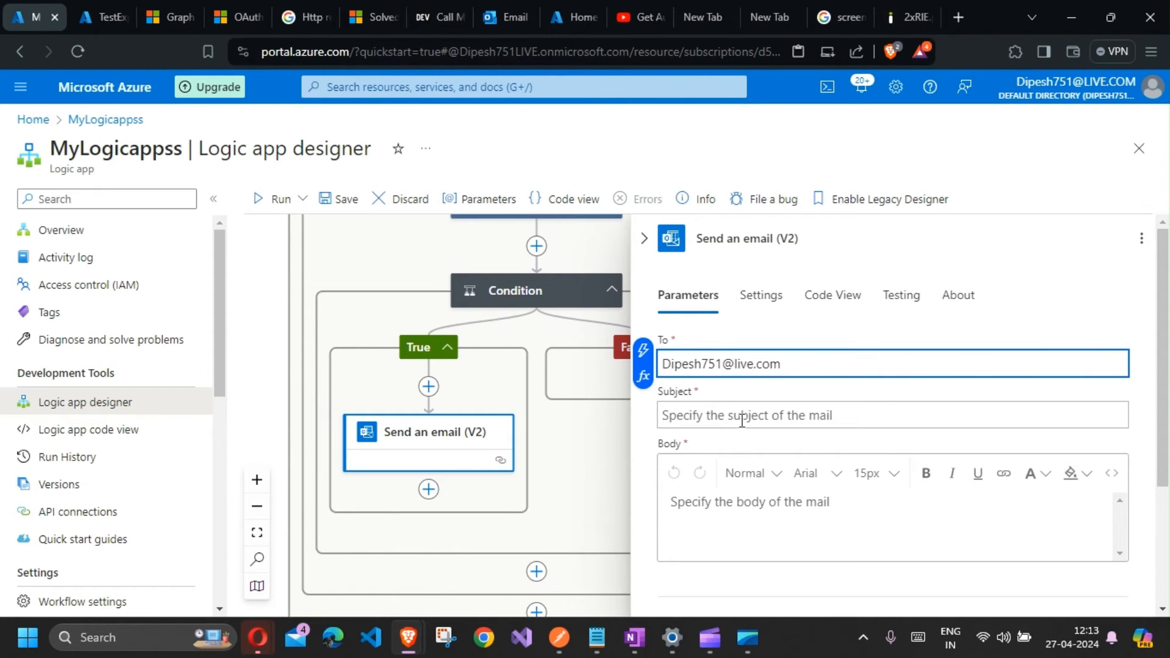
Step: Paste the 'This is to notify that your application with AppID: with Name : is about to expire.' sentence as Subject, removing its tokens
click(742, 420)
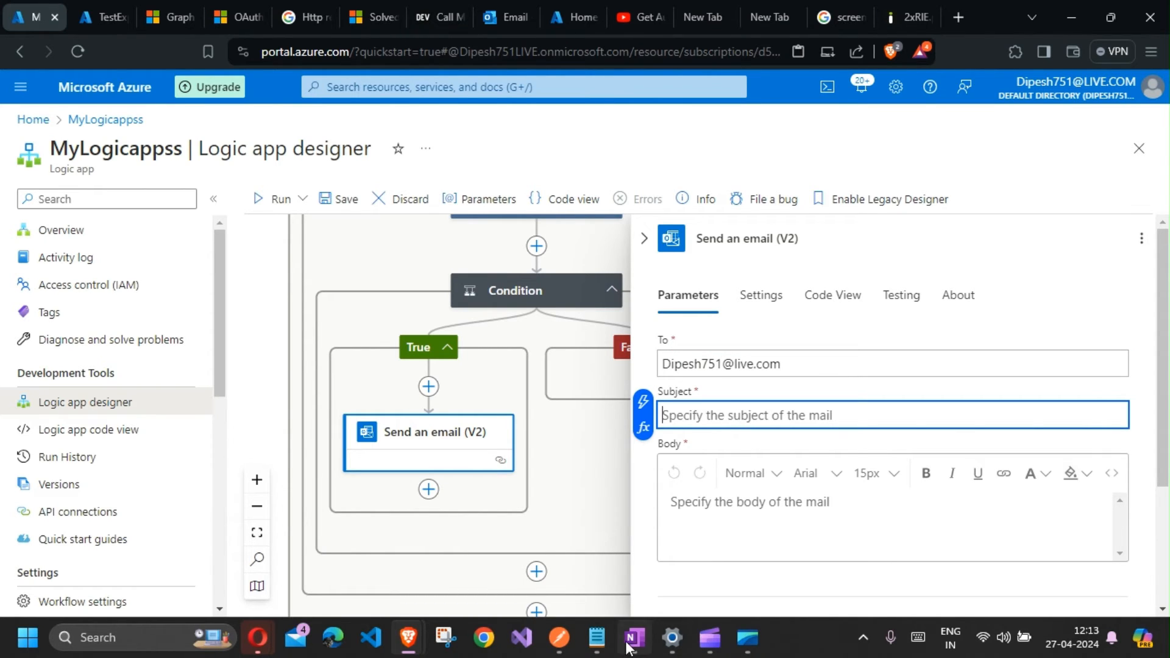
click(597, 637)
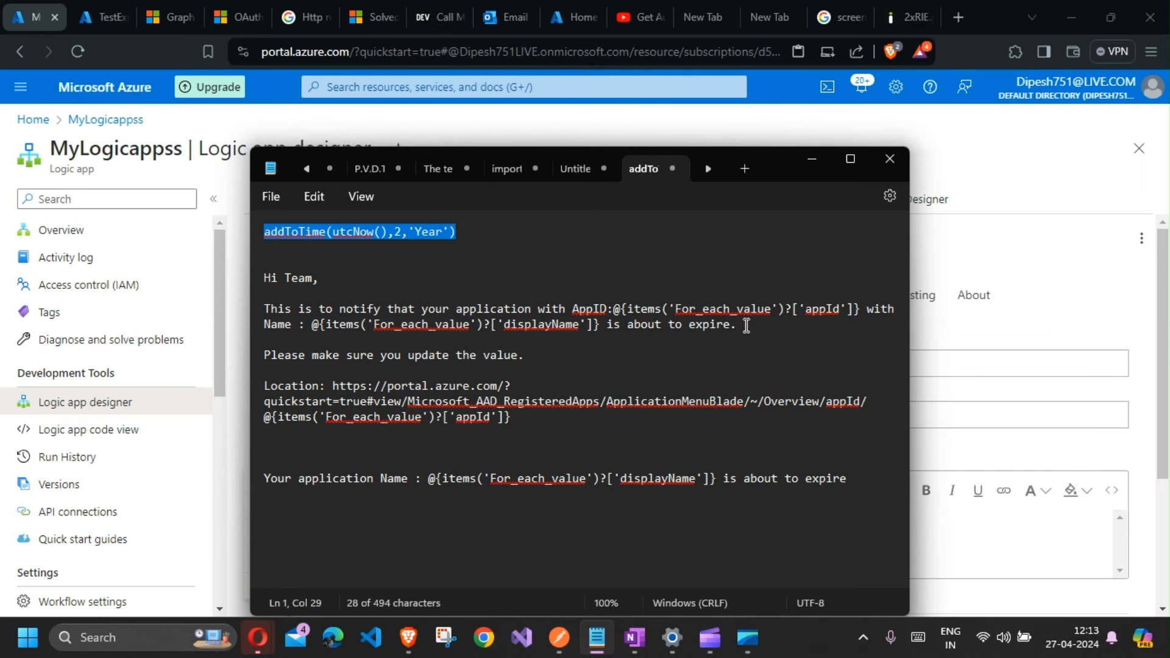
drag(748, 324, 241, 311)
key(alt+Tab)
key(ctrl+v)
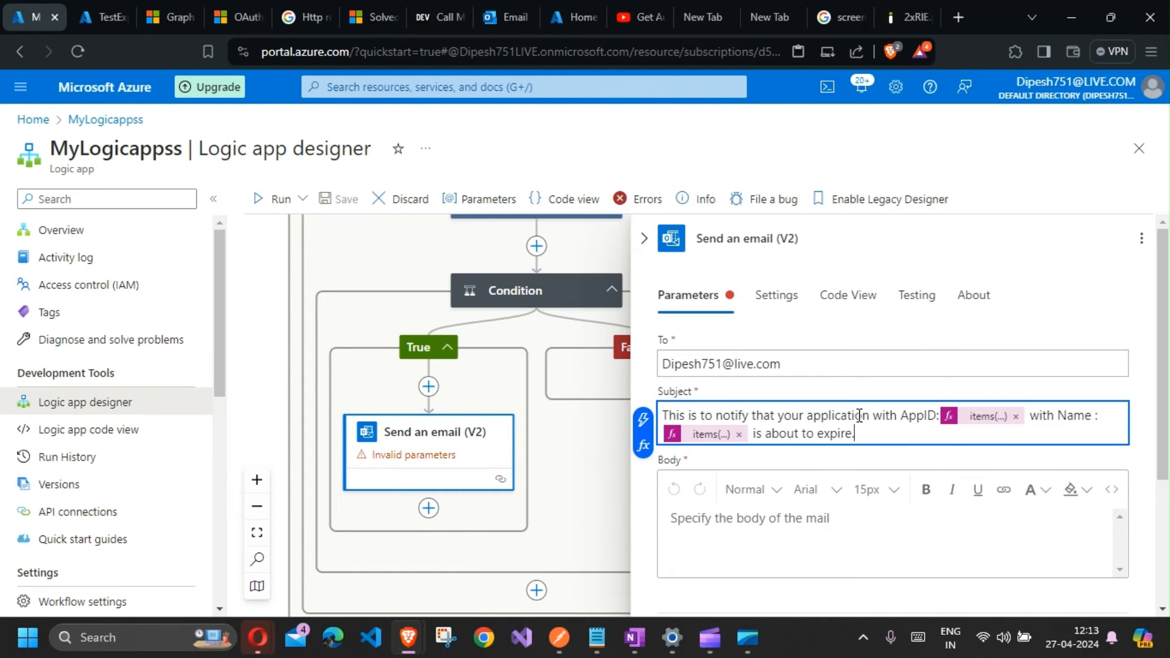
click(741, 435)
click(1015, 417)
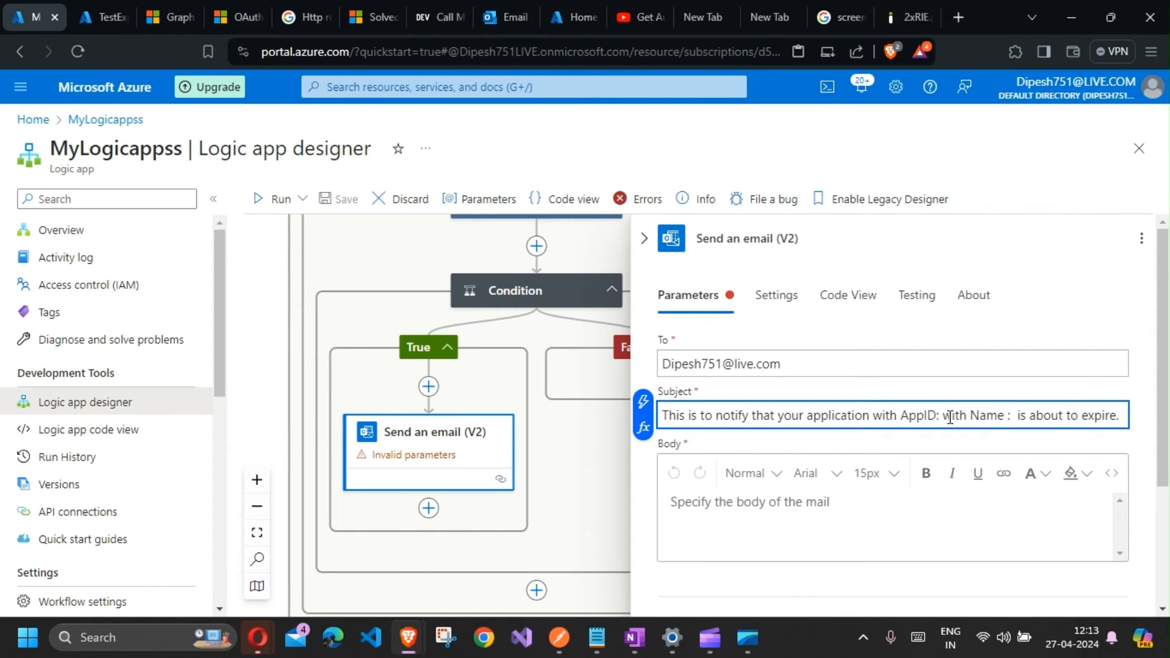
Step: Insert the Parse Graph call Body appId token after "AppID:" in the email Subject
click(643, 427)
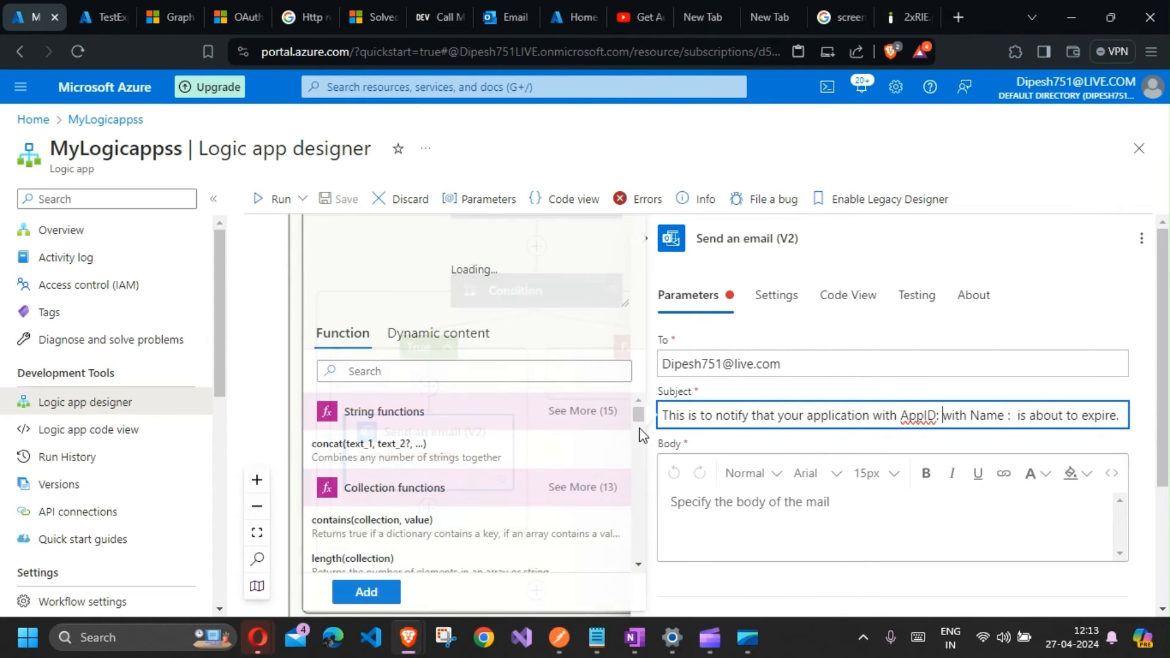
click(411, 344)
scroll(399, 470, down, 5)
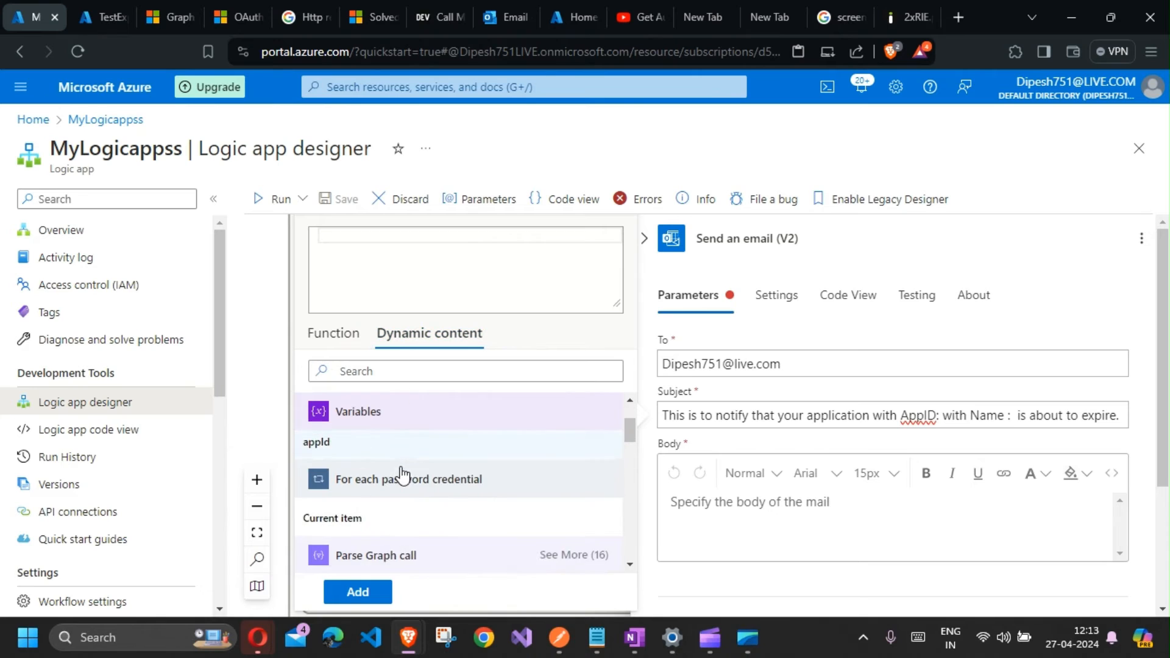
scroll(397, 504, down, 2)
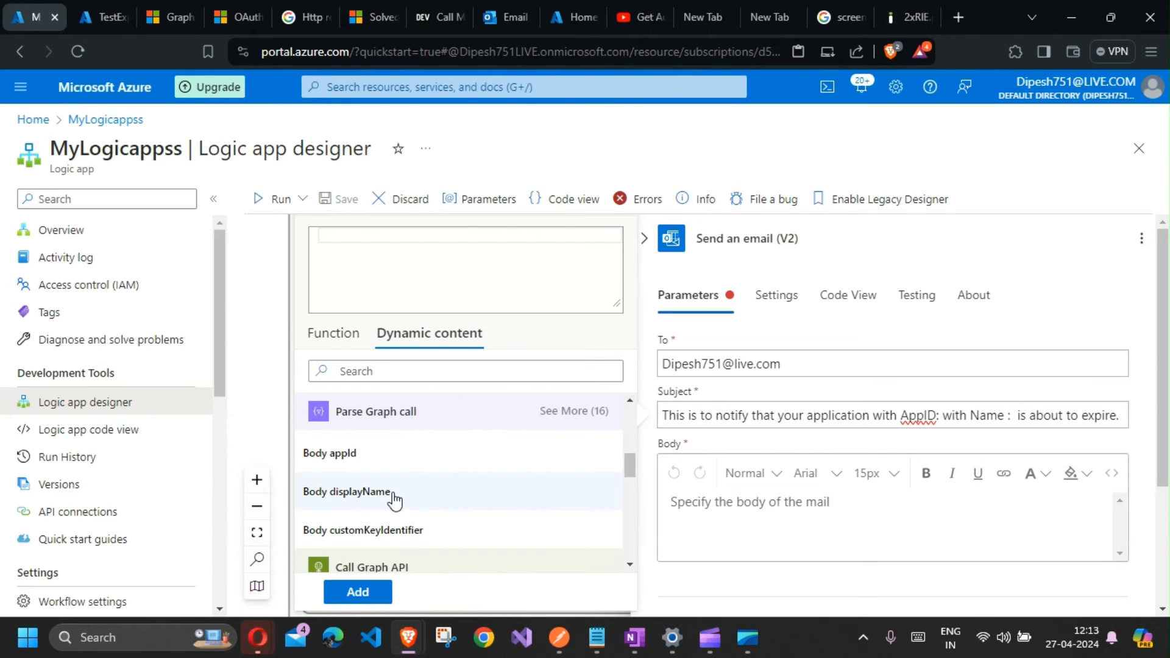
click(396, 499)
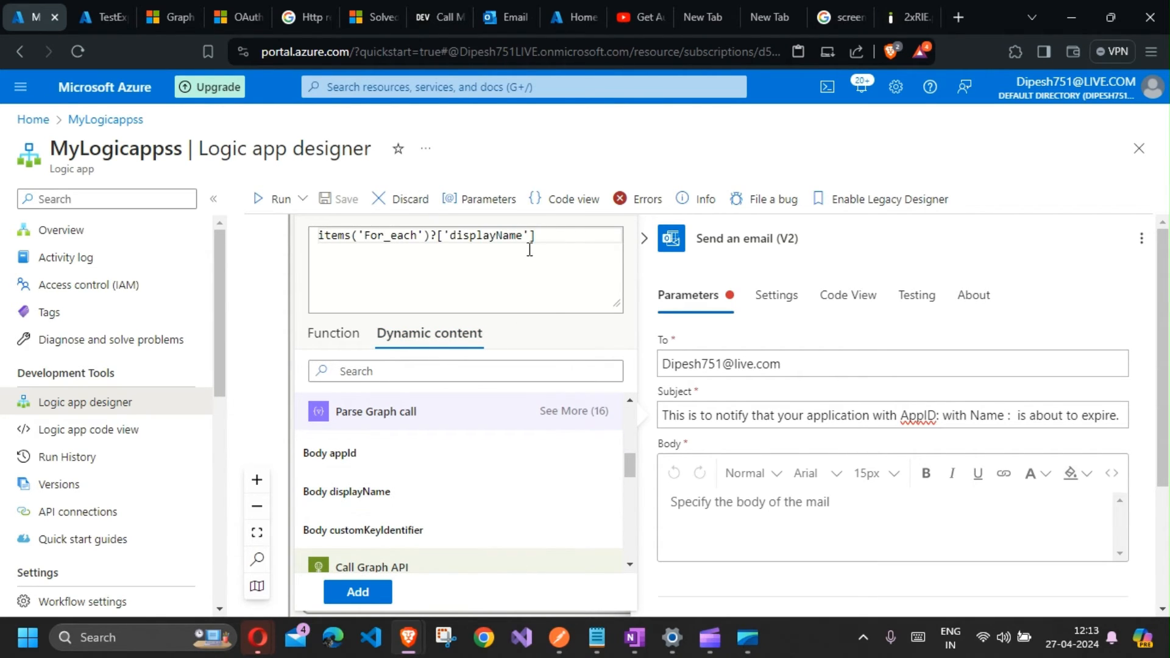
key(ctrl+a)
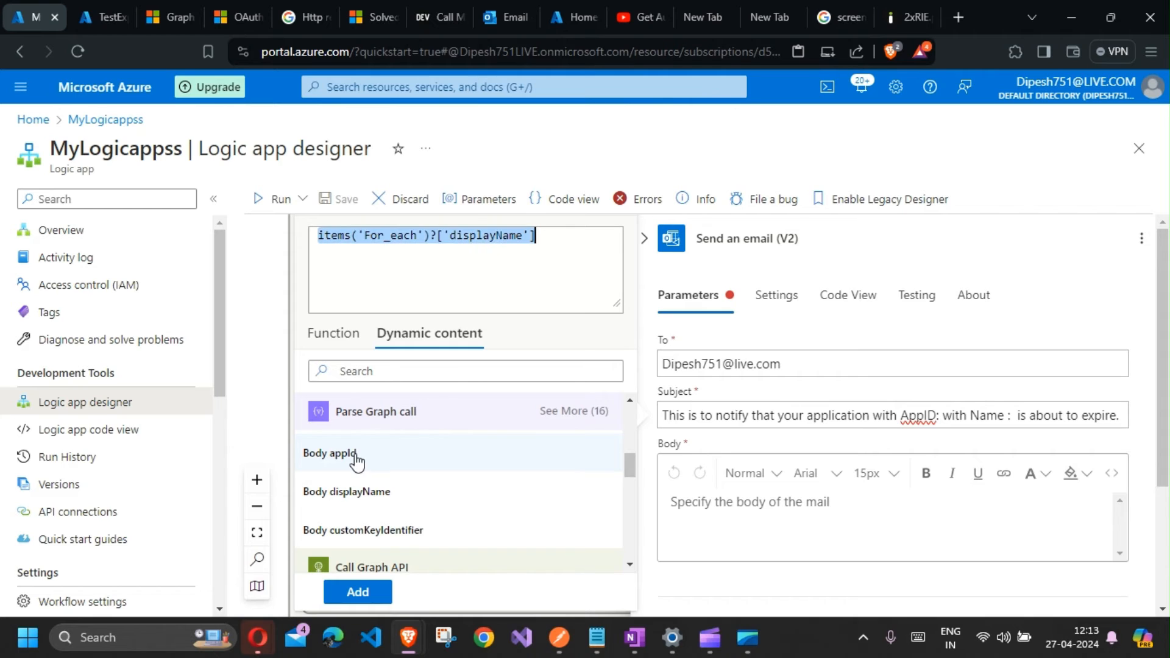
click(540, 280)
key(ctrl+a)
key(BackSpace)
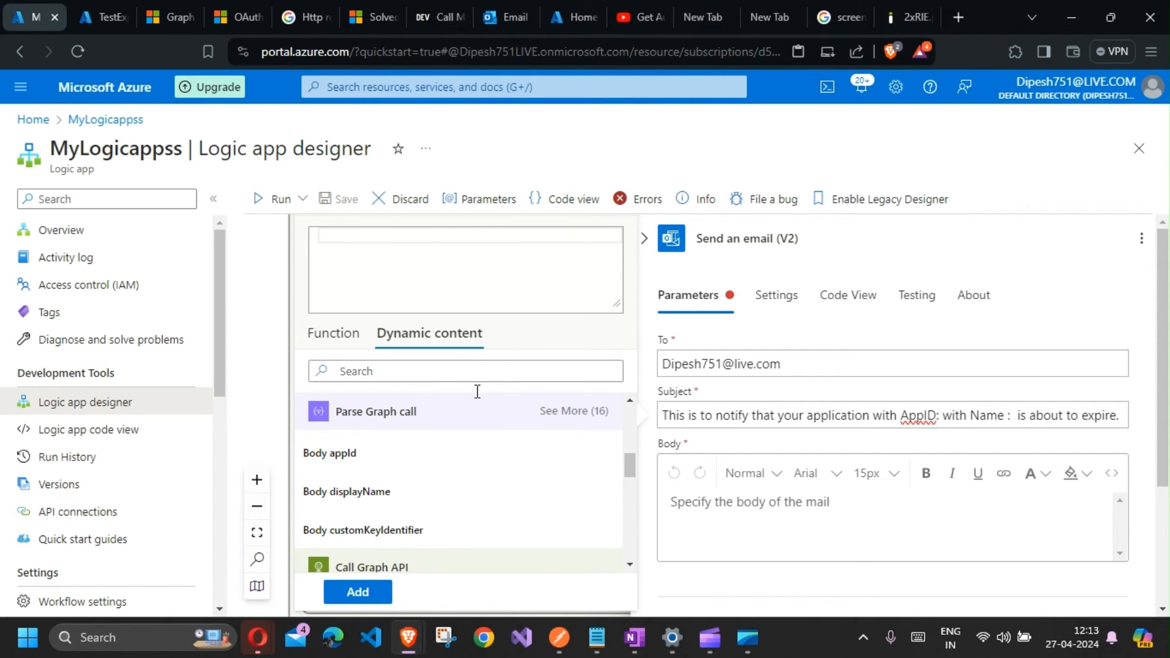
click(387, 454)
click(358, 592)
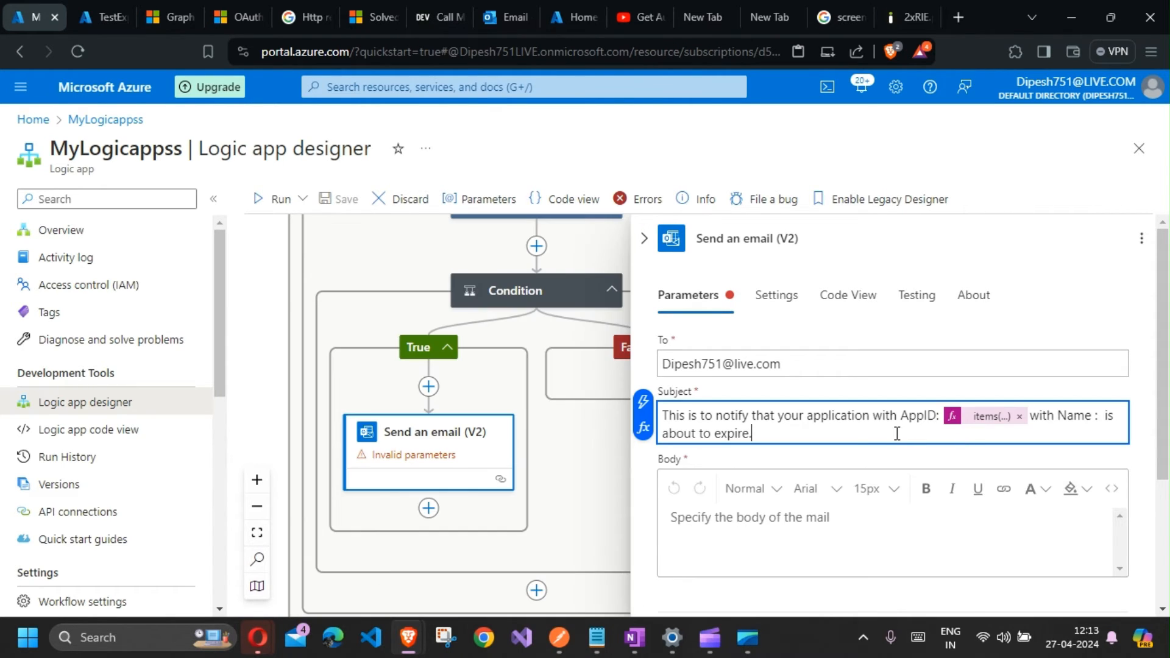
Step: Insert the Body displayName token after "Name :" in the Subject
click(1101, 419)
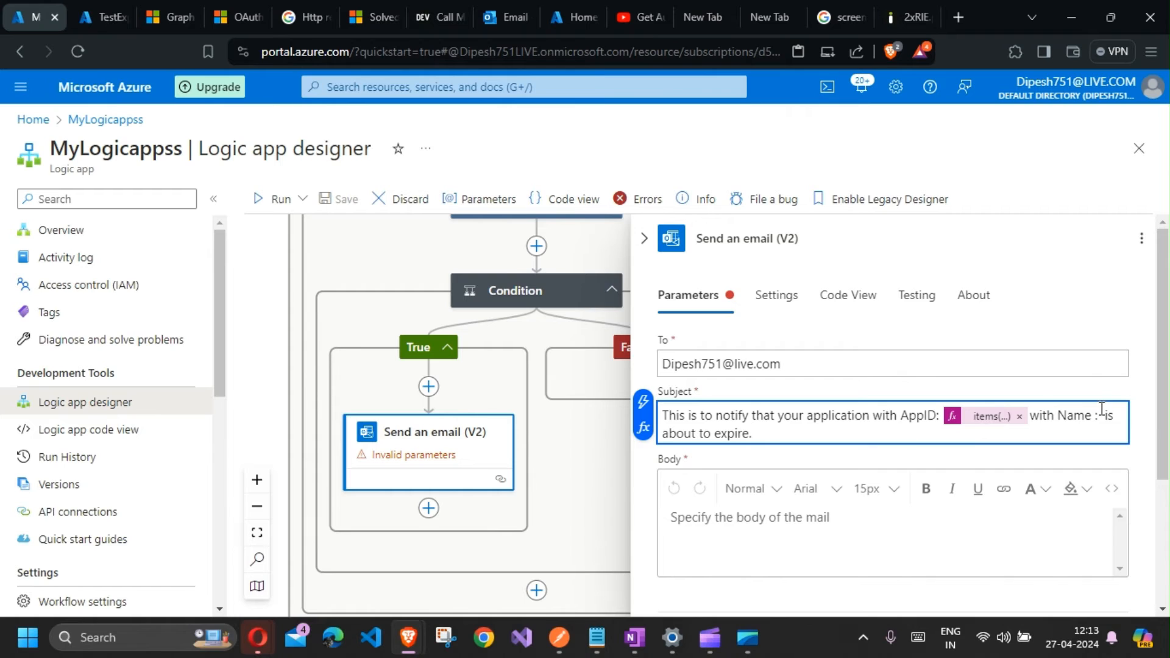
click(645, 425)
click(454, 334)
scroll(410, 467, down, 5)
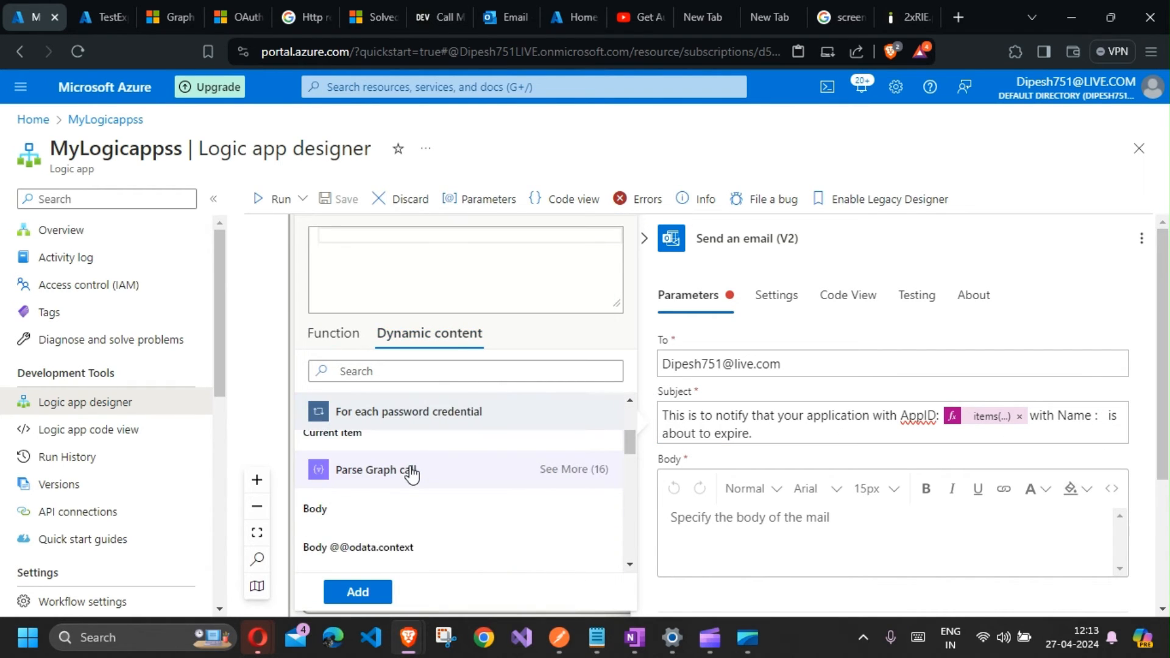
scroll(410, 486, down, 2)
click(360, 492)
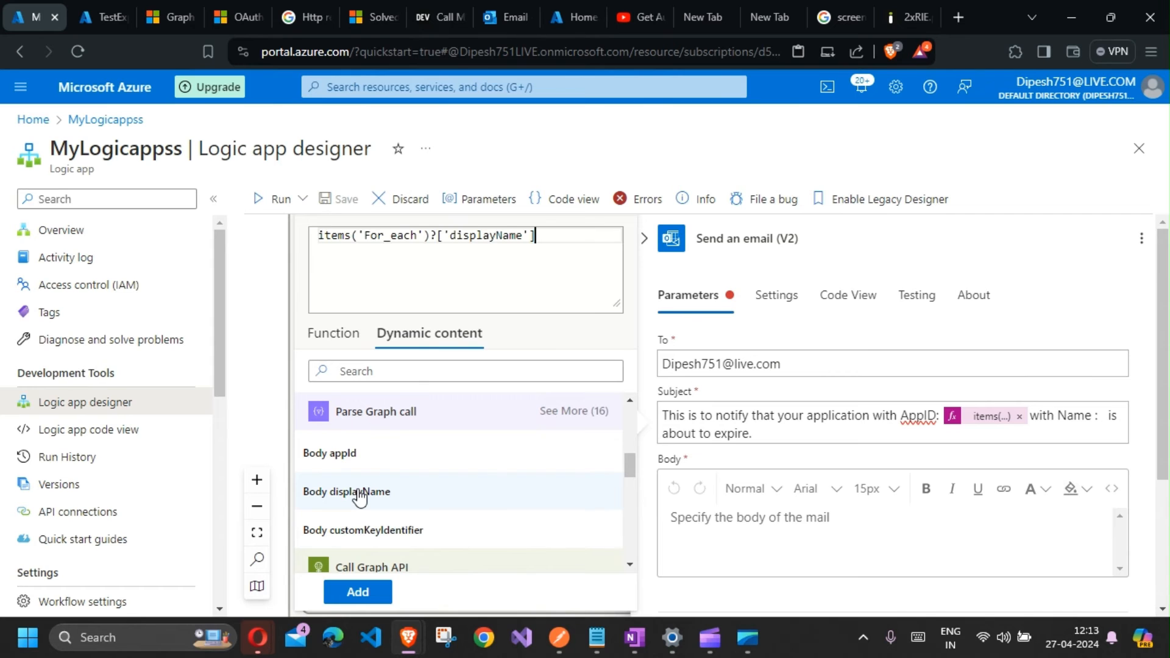
click(357, 592)
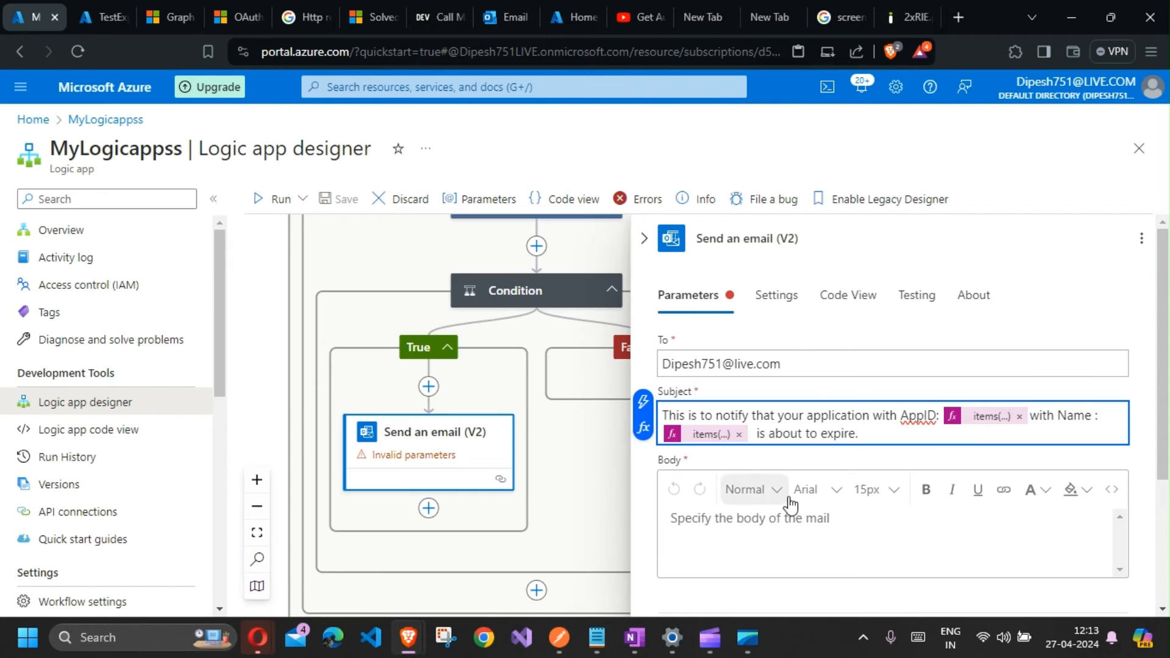
Step: Copy the notification text from 'This is to notify' through the Location URL in Notepad and paste it into the email Body
click(769, 466)
mouse_move(596, 637)
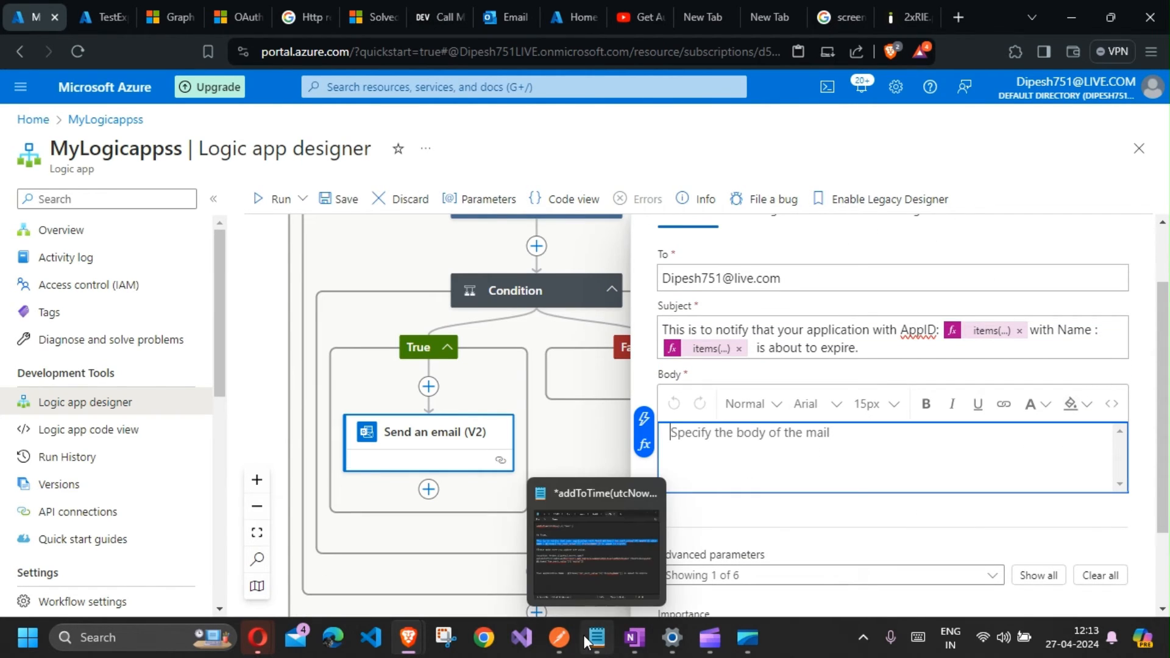
click(591, 566)
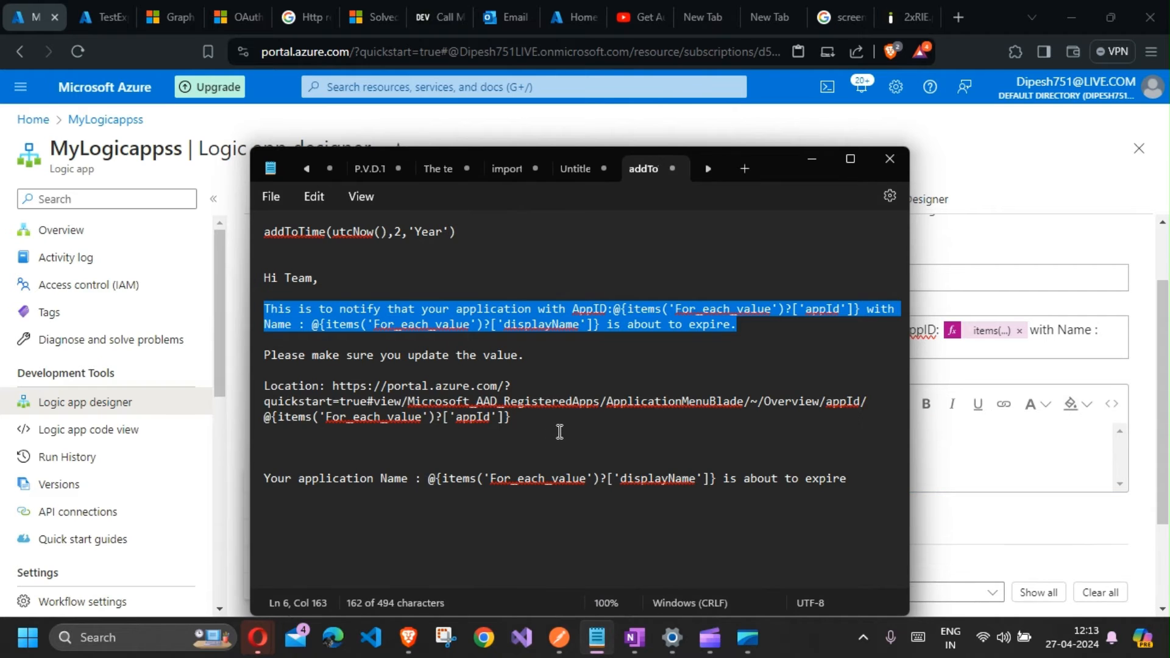
click(862, 473)
drag(546, 431, 259, 317)
key(alt+Tab)
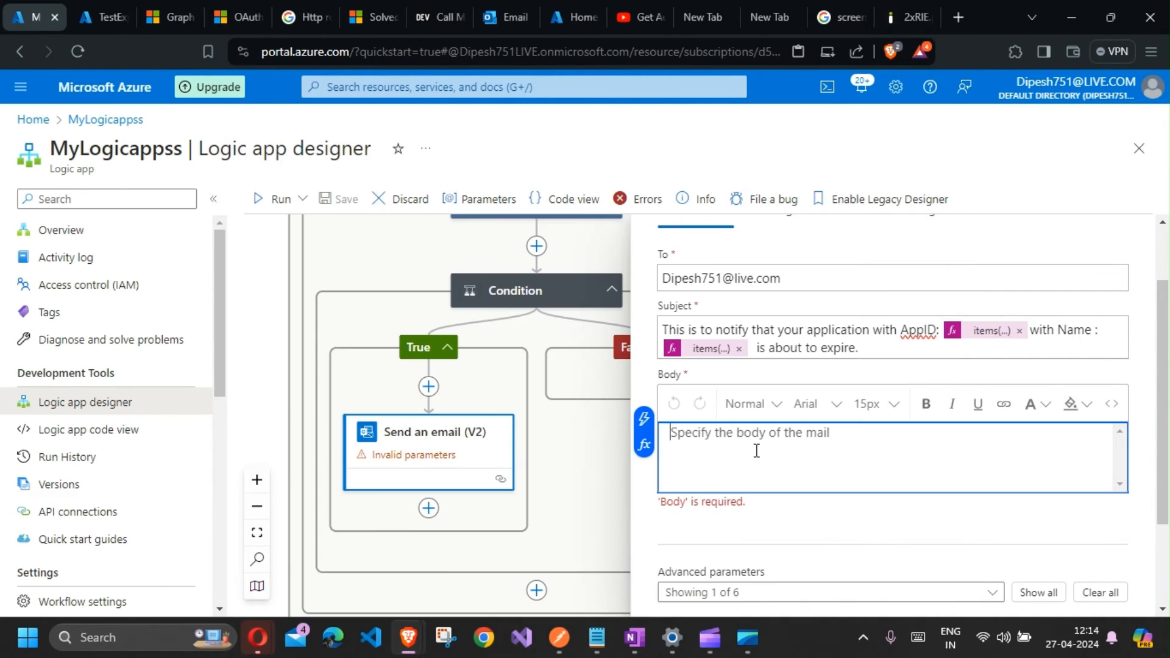
text(This is to notify that your application with AppID: items(...) with Name : items(...) is about to expire.  Please make sure you update the value.  Location: https://portal.azure.com/?quickstart=true#view/Microsoft_AAD_RegisteredApps/ApplicationMenuBlade/~/Overview/appId/items(...))
scroll(890, 494, up, 2)
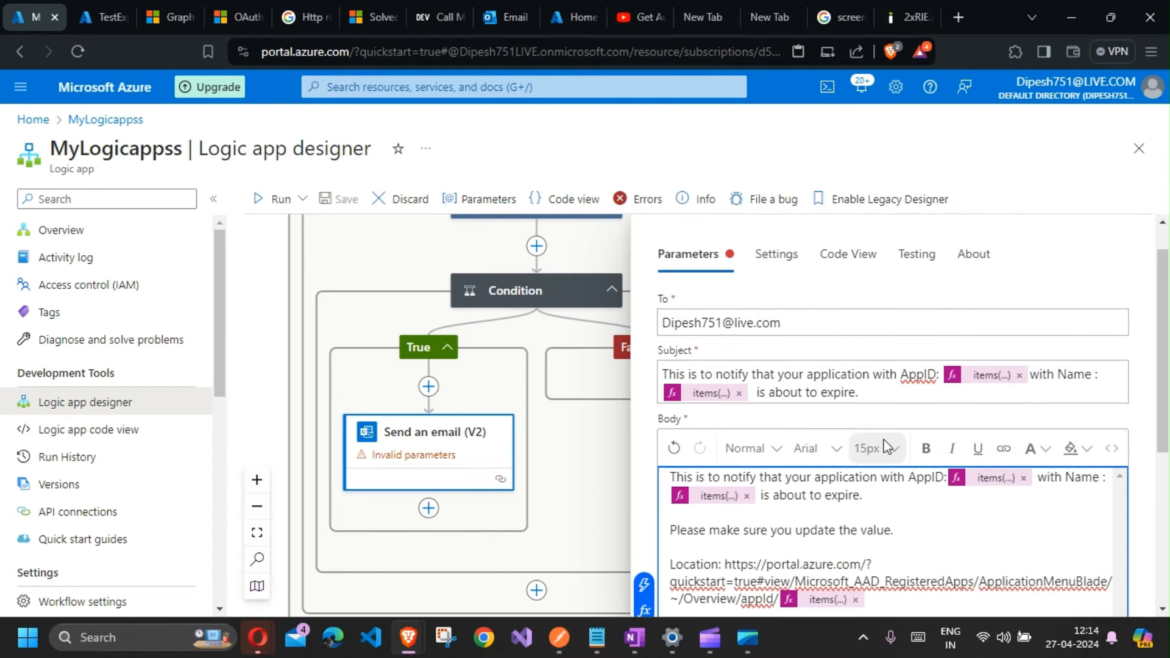
Step: Remove the three pasted expression tokens from the Body text
click(1025, 523)
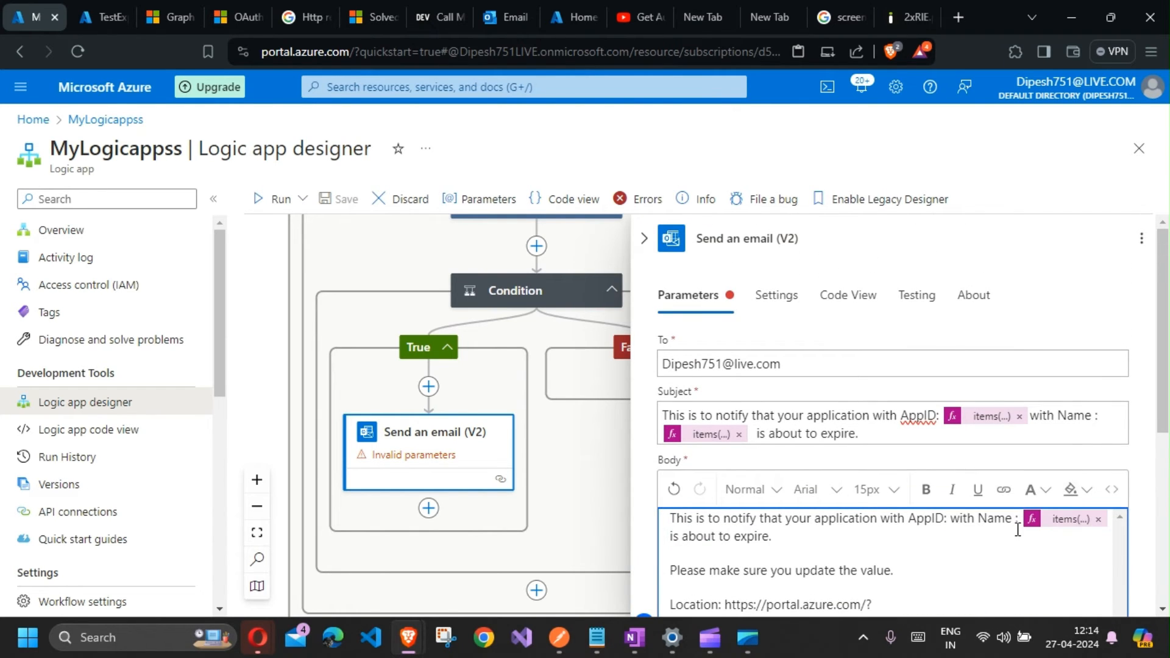
click(1102, 523)
scroll(1031, 573, down, 4)
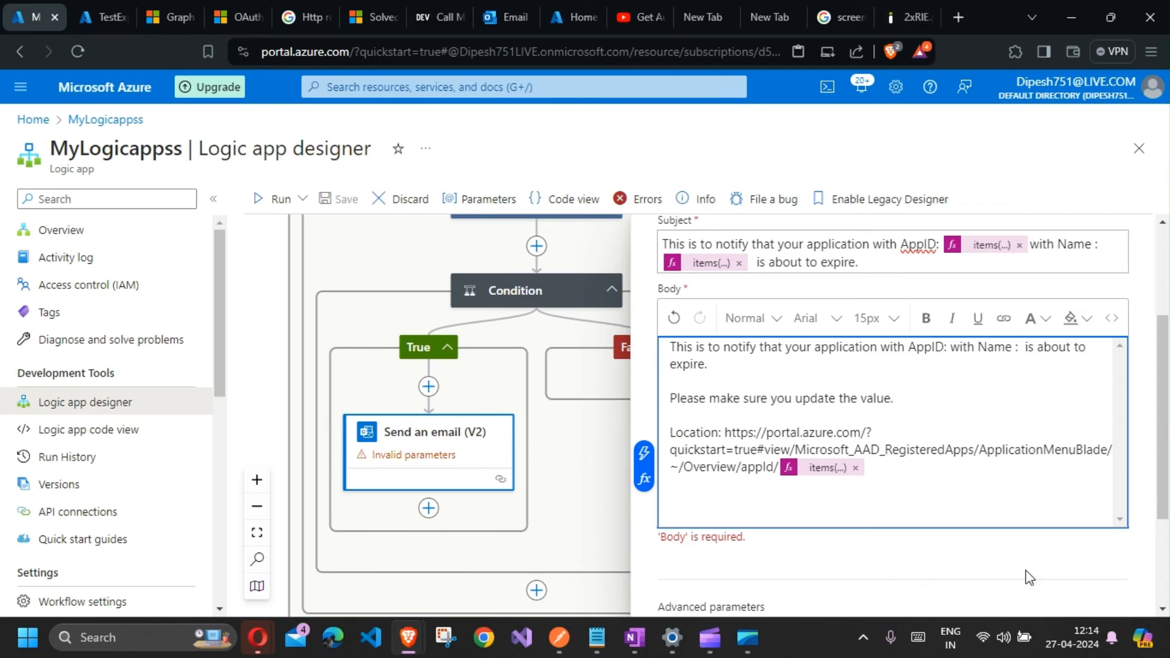
click(855, 468)
Step: Insert the Body appId token after "AppID:" in the email Body
click(951, 346)
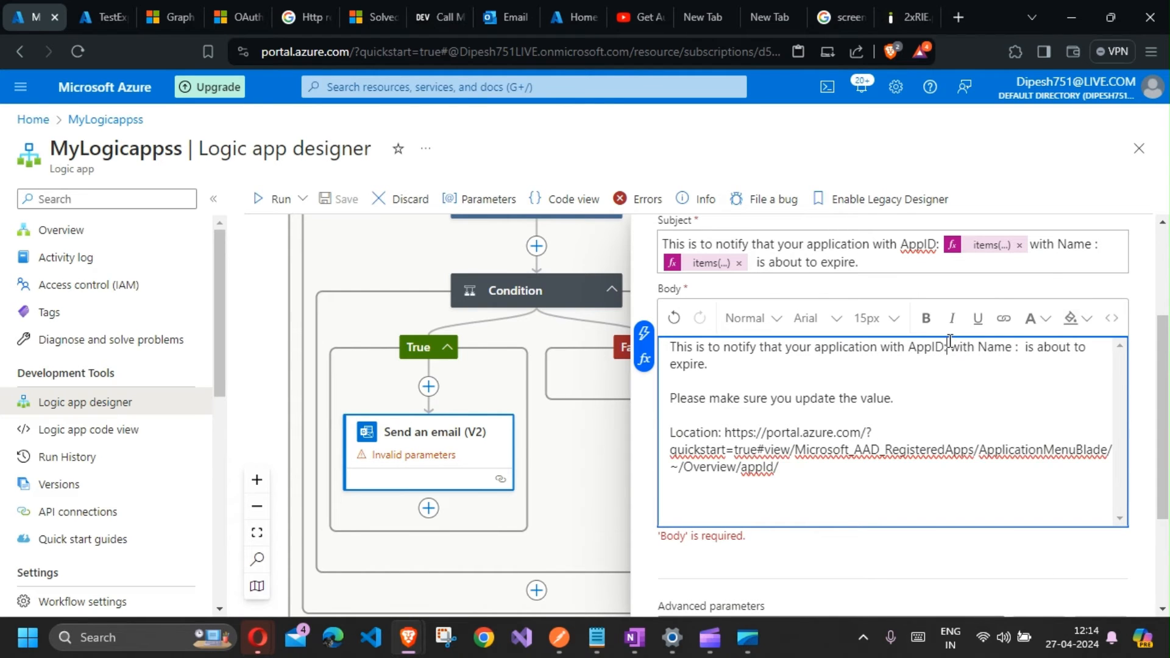
click(649, 371)
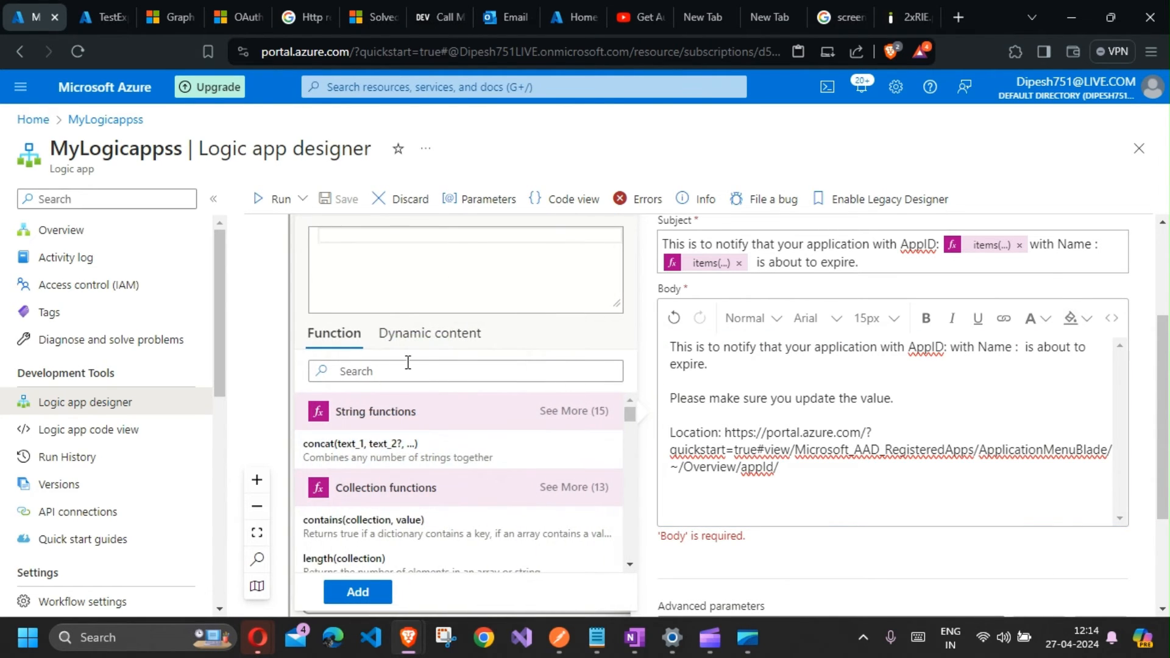
click(427, 334)
scroll(397, 473, down, 1)
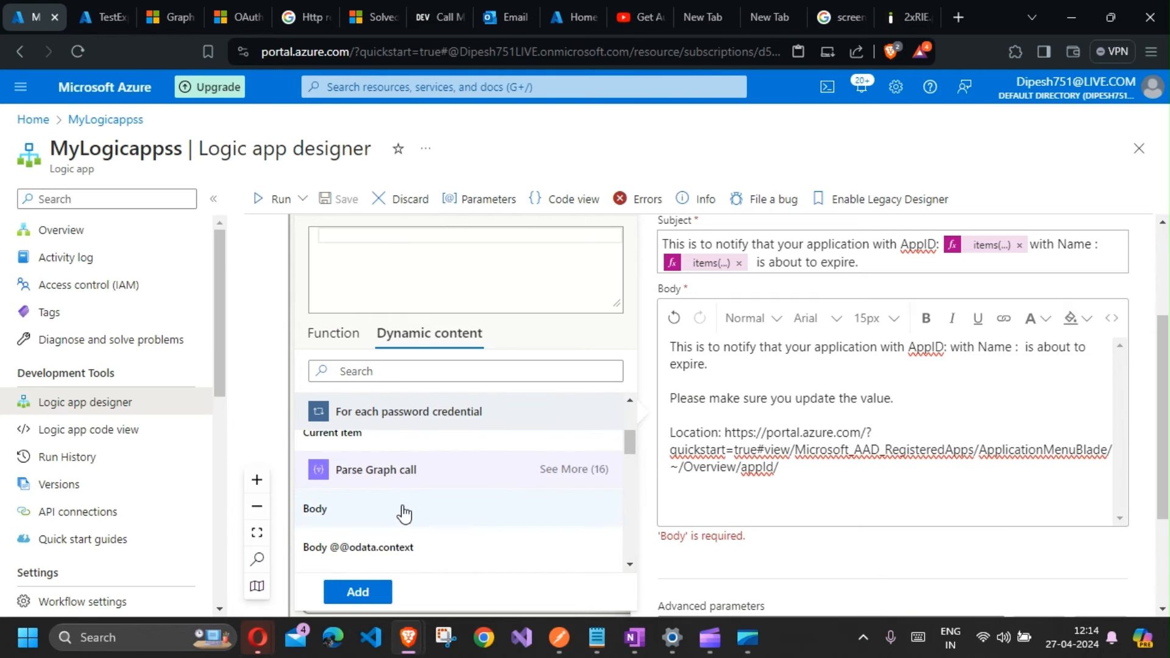
scroll(399, 513, up, 2)
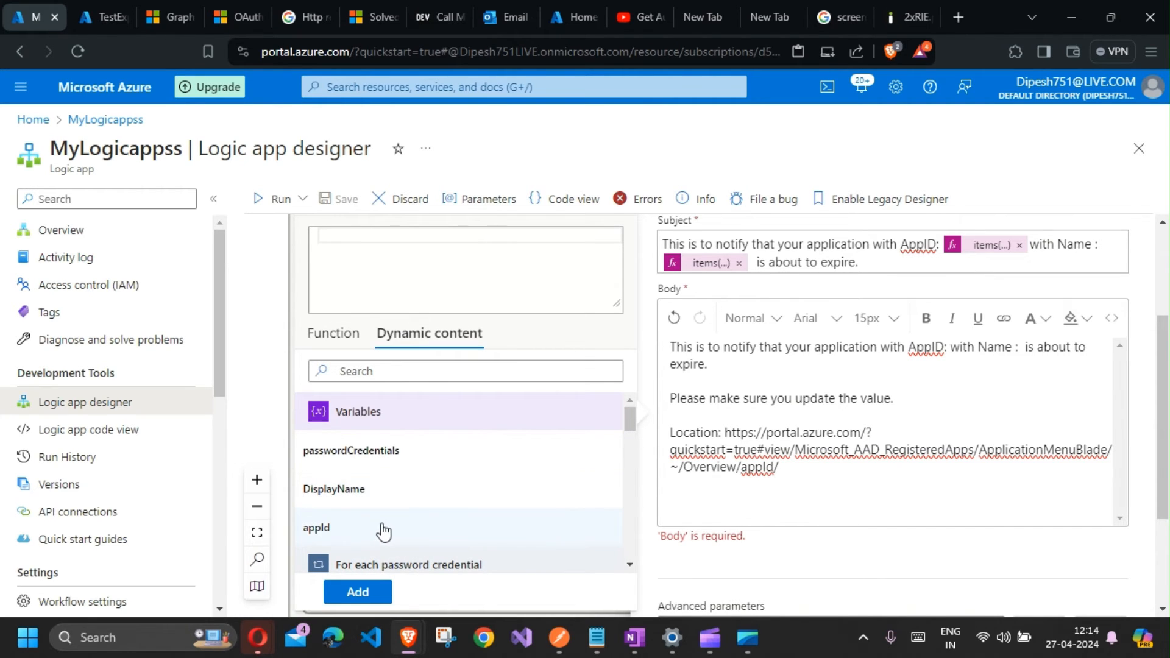
scroll(414, 487, down, 3)
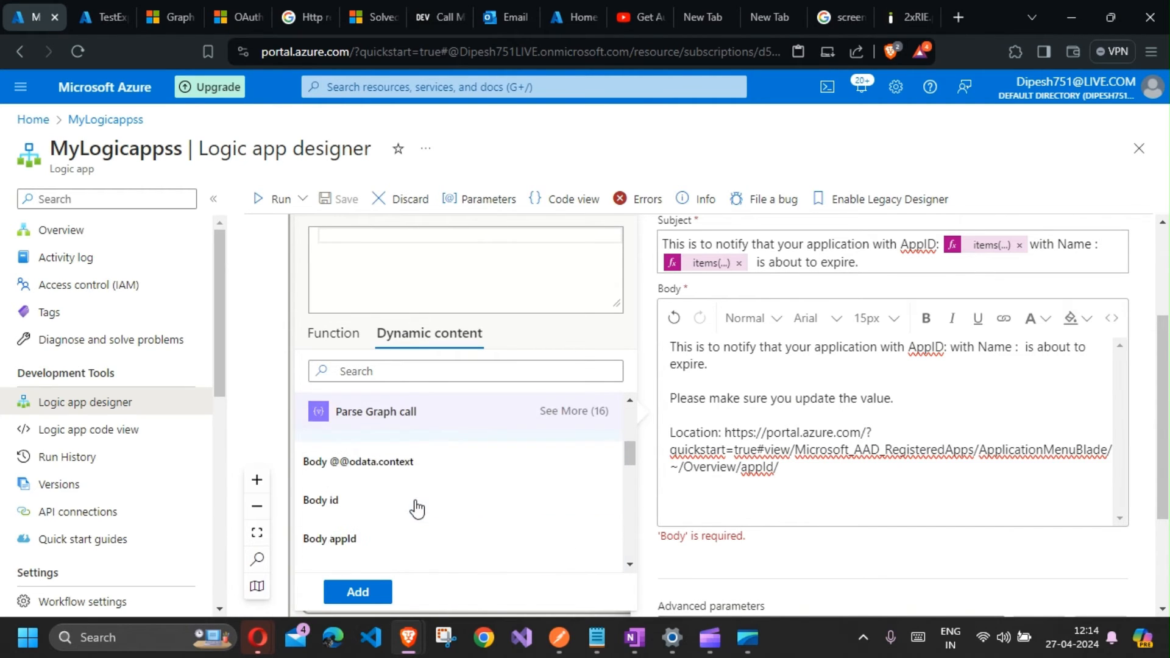
scroll(416, 518, up, 1)
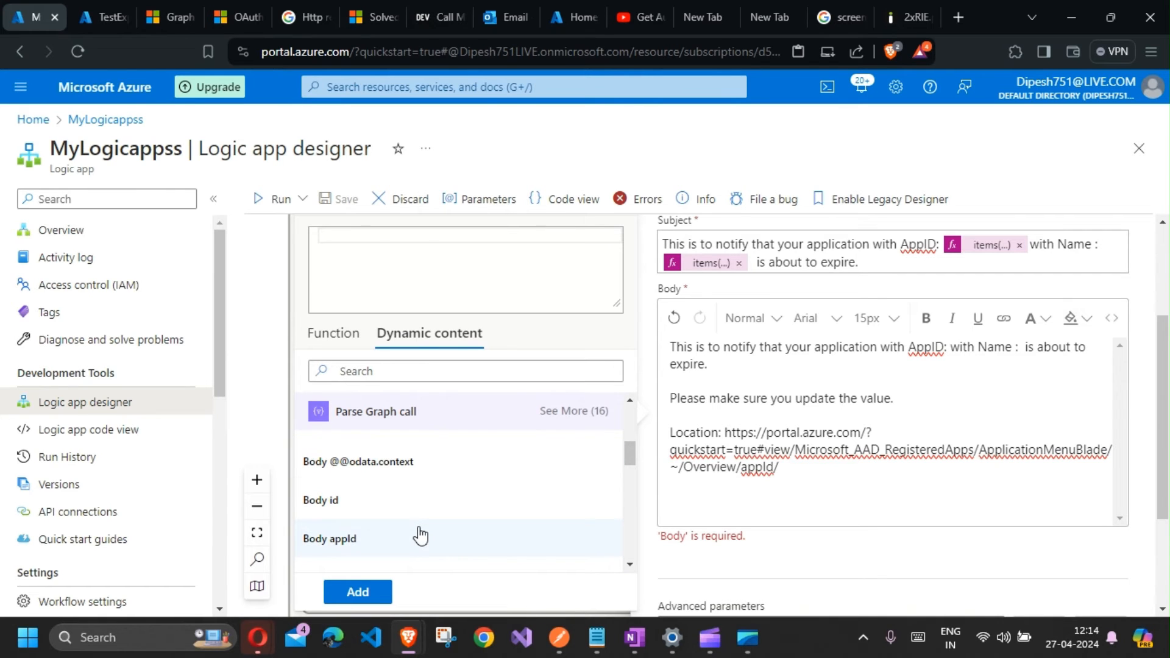
click(421, 537)
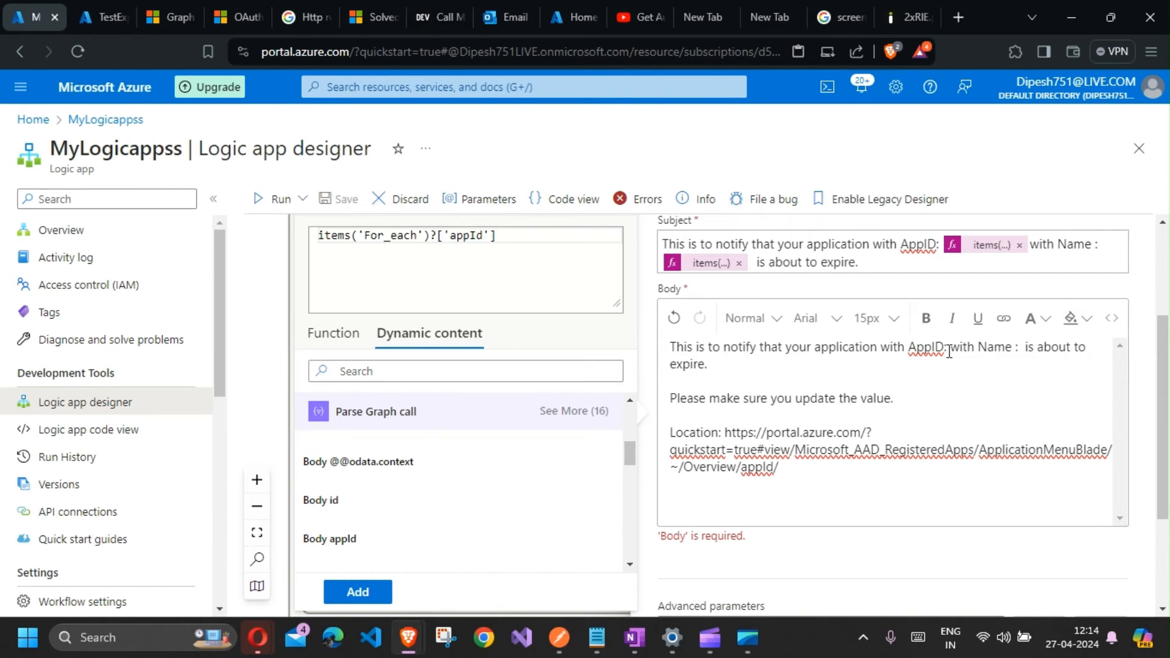
click(358, 594)
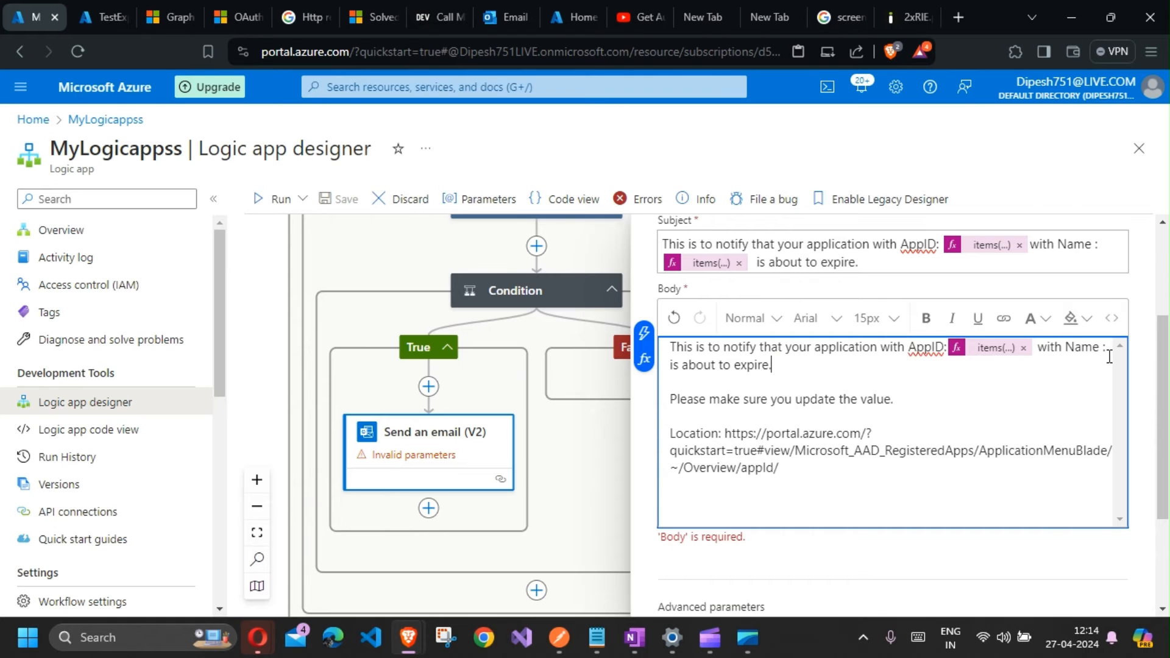
Step: Insert the Body displayName token after "Name :" in the Body
click(638, 369)
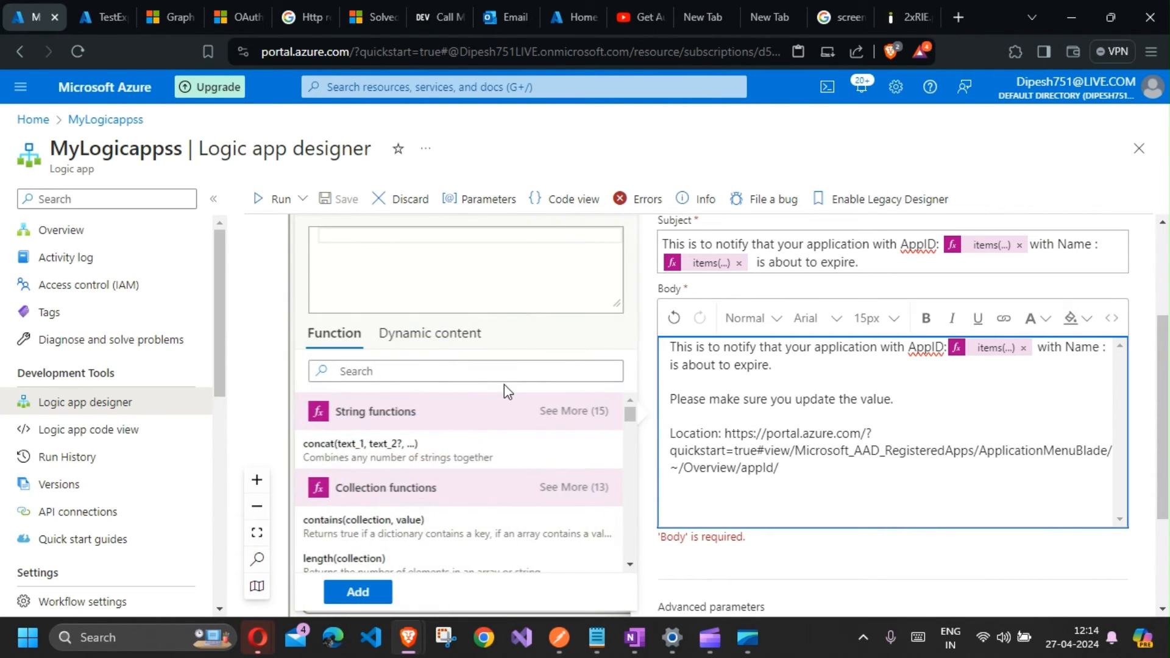
click(447, 339)
scroll(372, 503, down, 5)
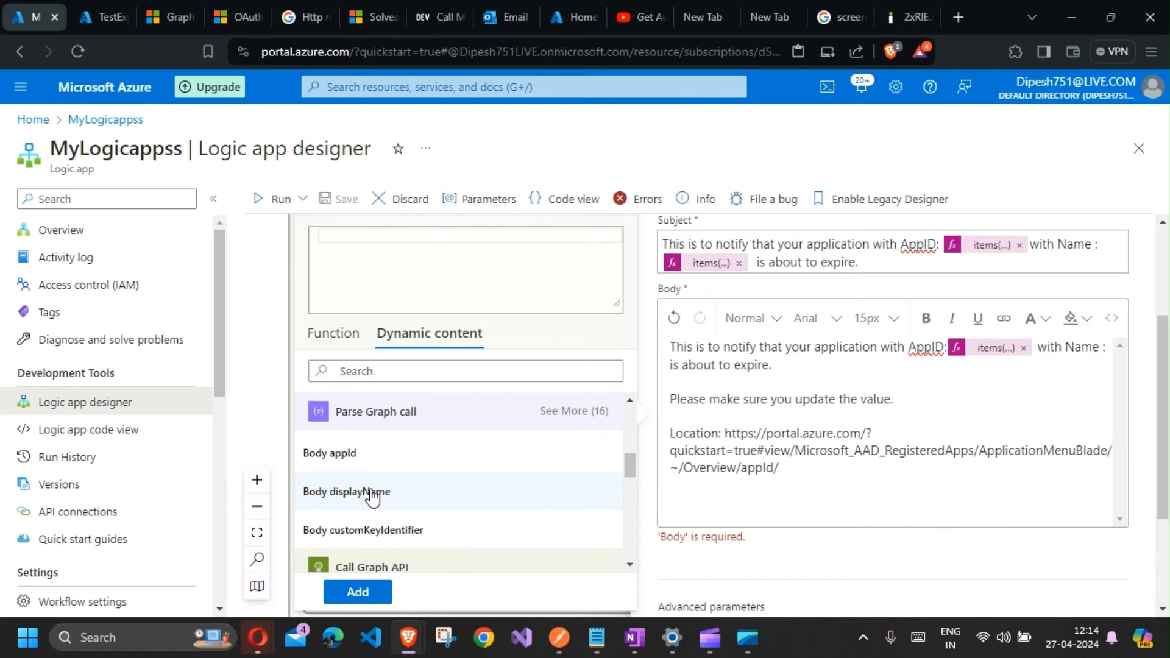
click(371, 491)
click(358, 592)
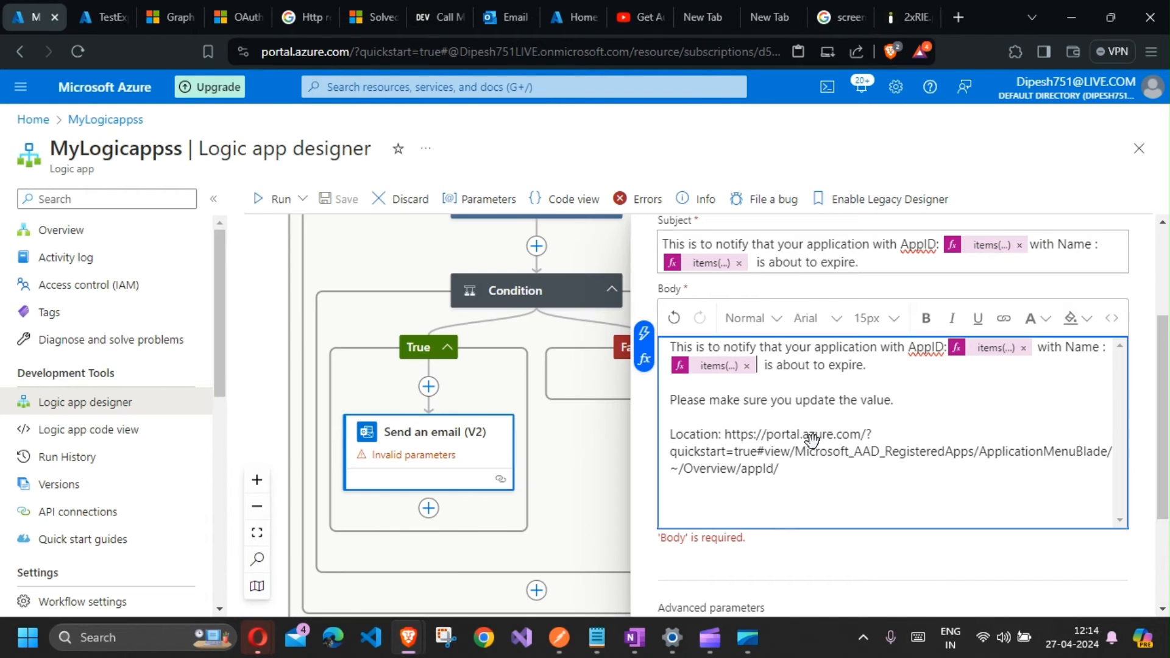
Step: Append the Body appId token to the end of the Location URL after ~/Overview/appId/
click(811, 473)
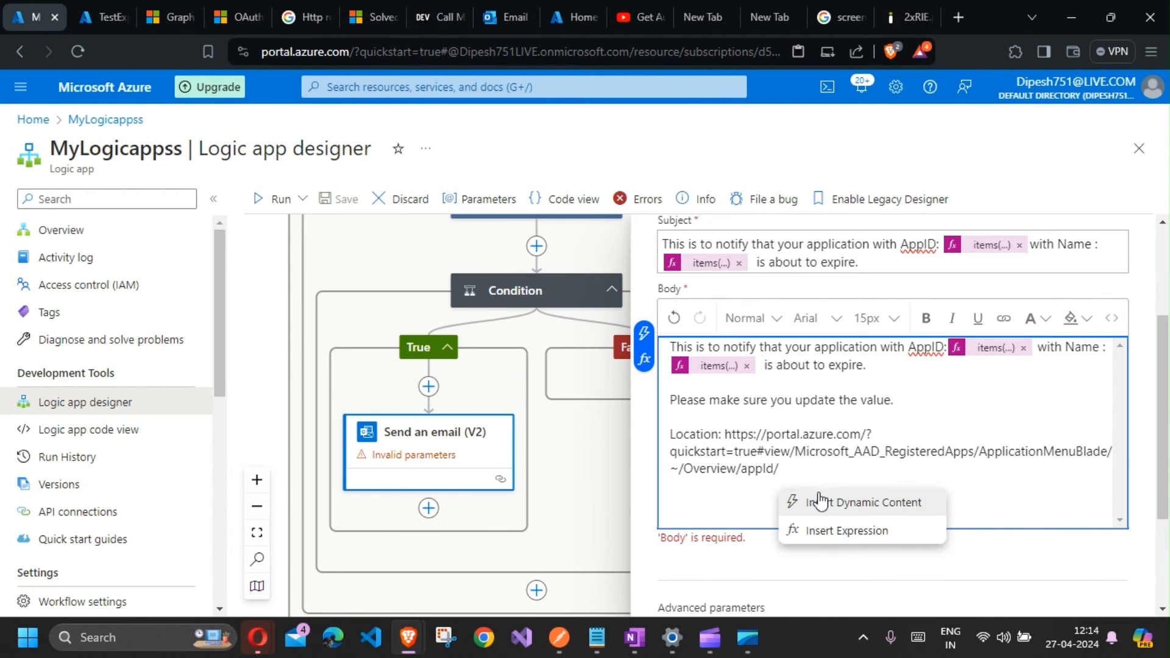
click(645, 360)
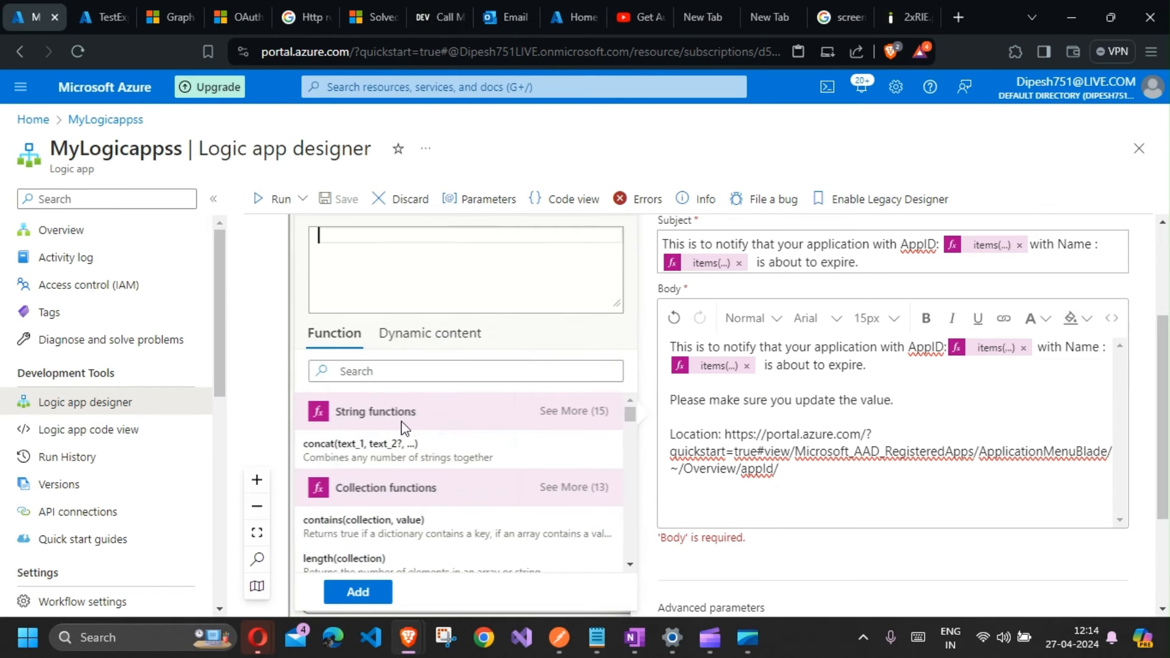
click(431, 339)
scroll(395, 517, down, 5)
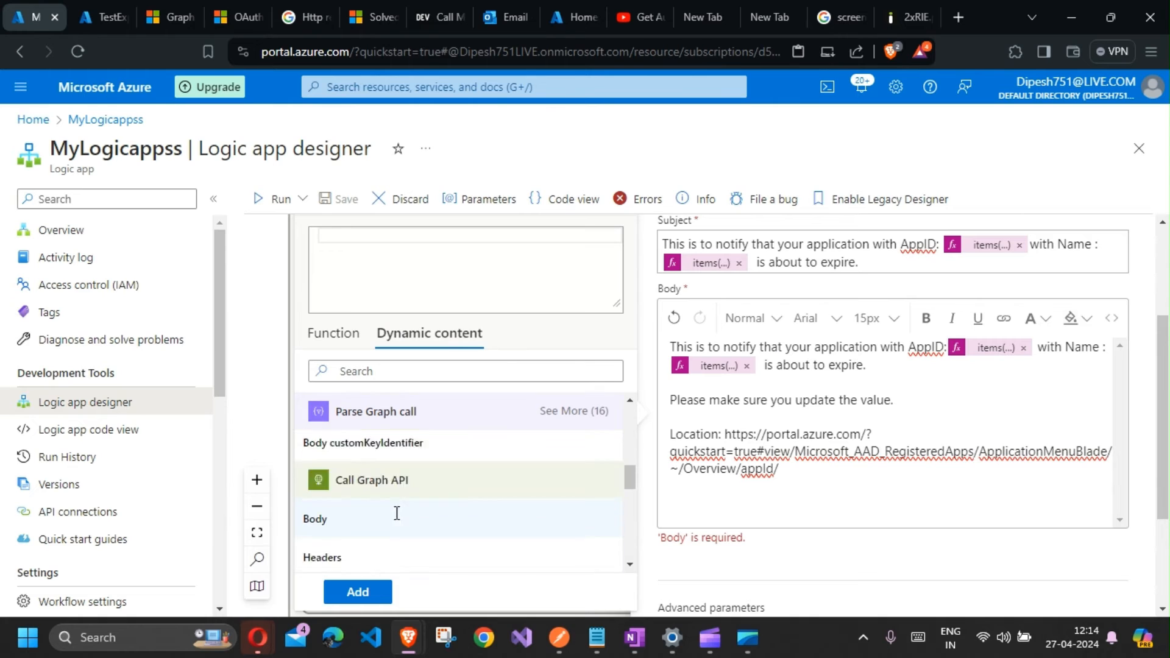
scroll(393, 516, up, 4)
scroll(397, 520, down, 2)
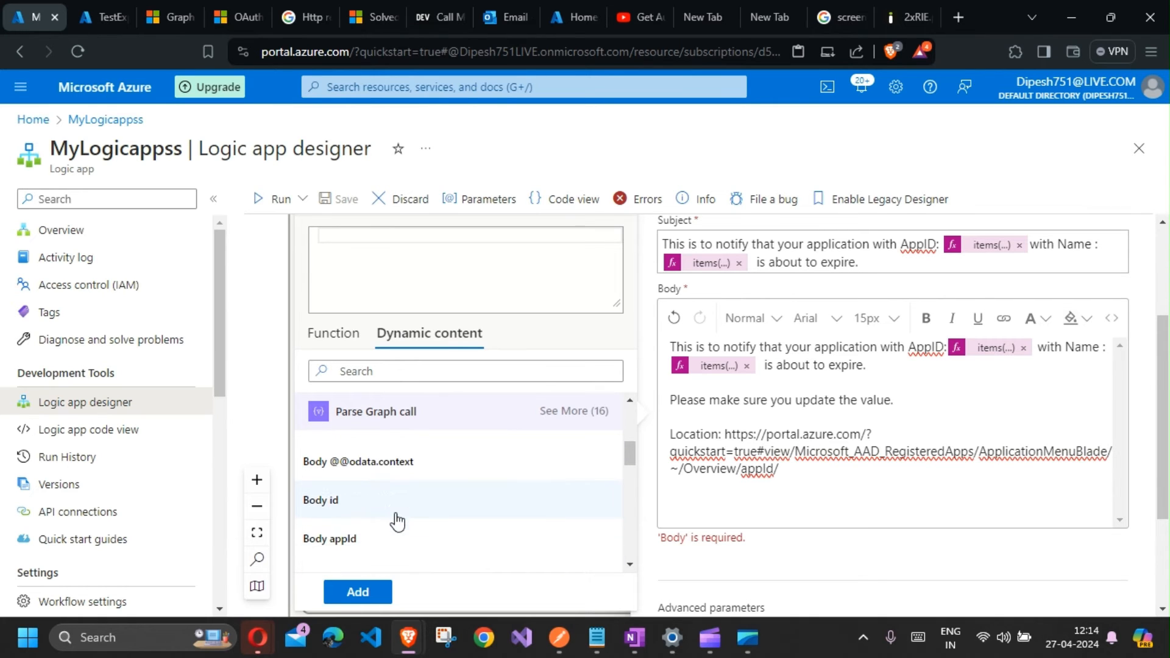
click(360, 540)
click(373, 589)
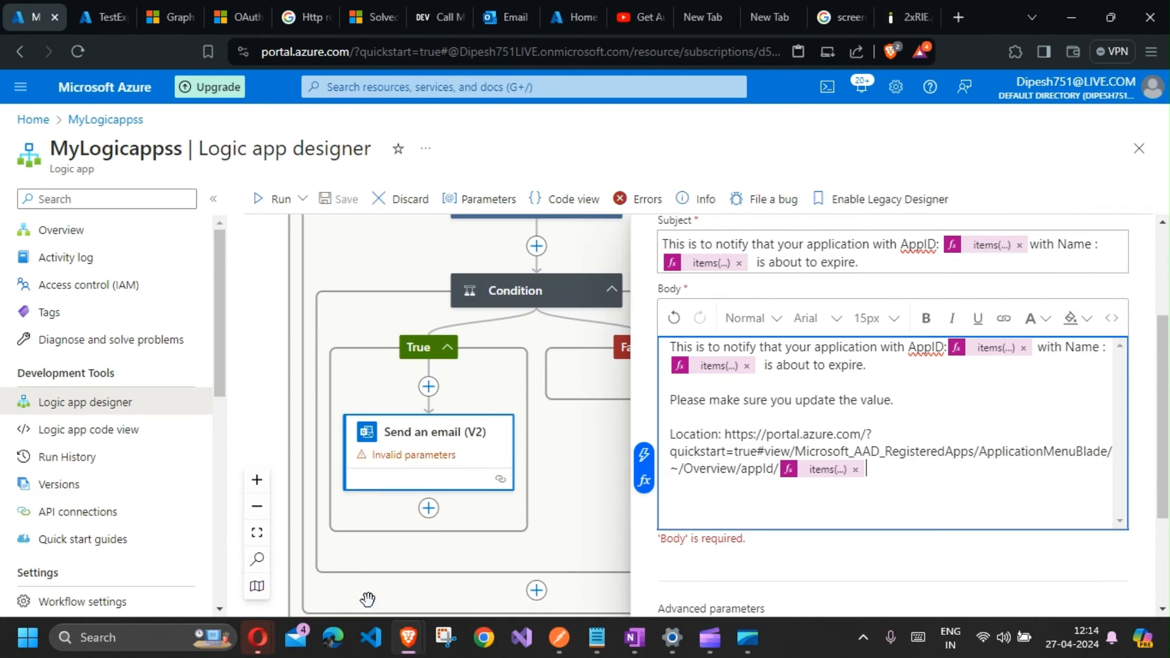
Step: Clear the email's Subject field
scroll(913, 454, up, 2)
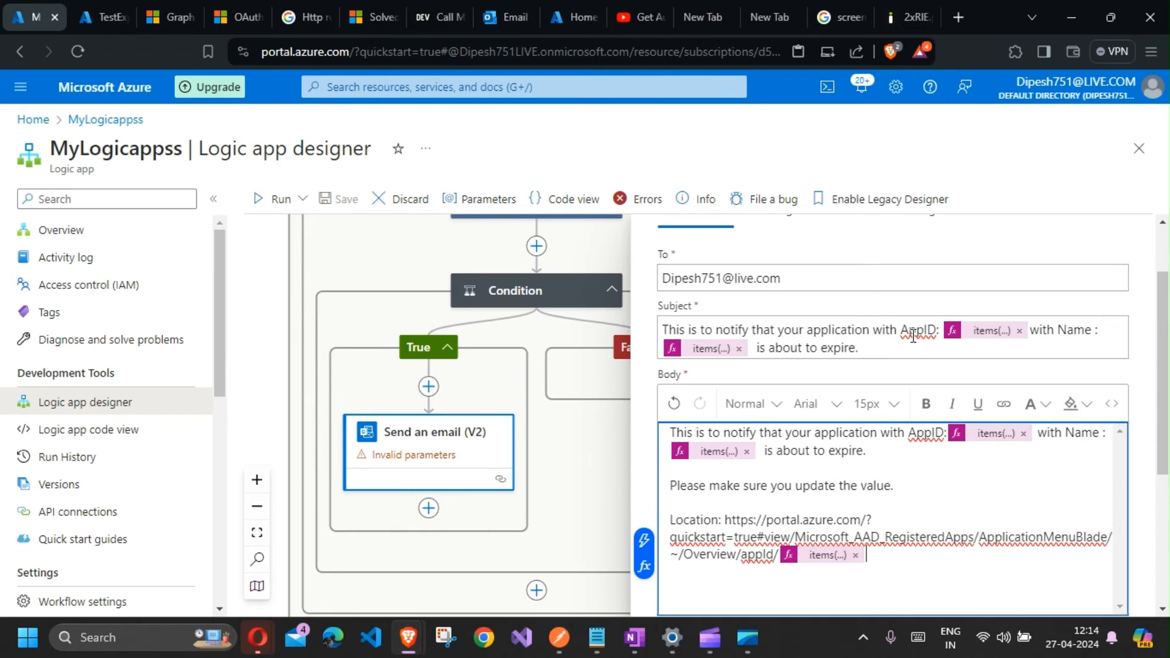
click(900, 352)
key(BackSpace)
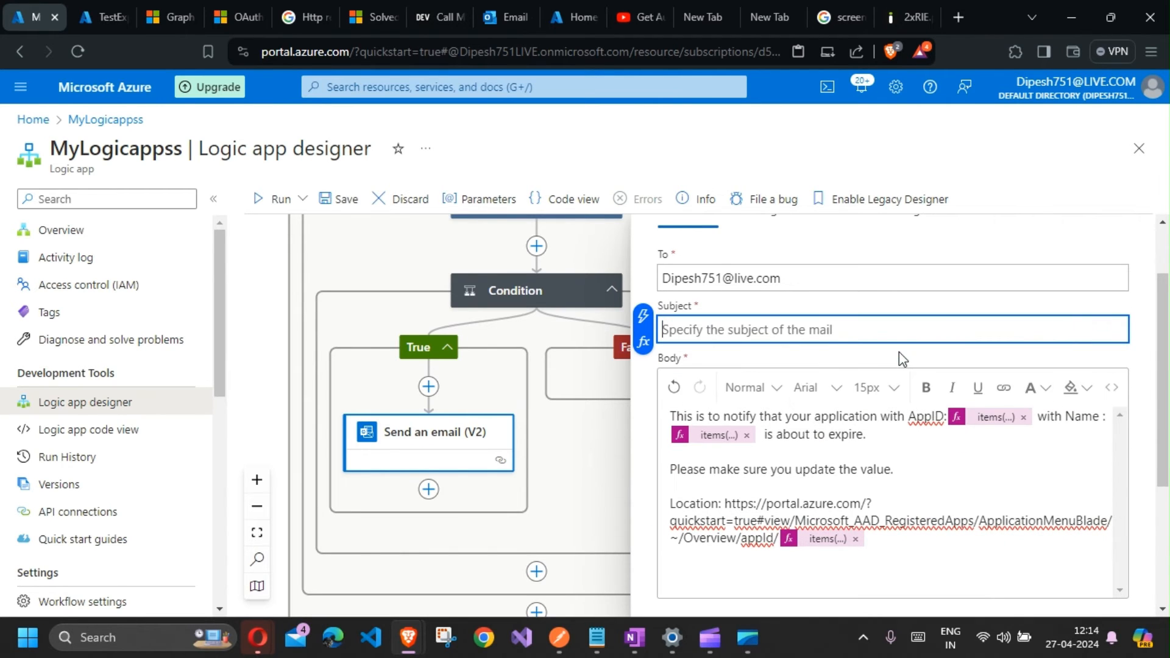
Step: Paste "Your application Name : is about to expire" into the Subject and insert a Parse Graph call Body token after "Name :"
click(596, 638)
drag(914, 479, 382, 500)
key(alt+Tab)
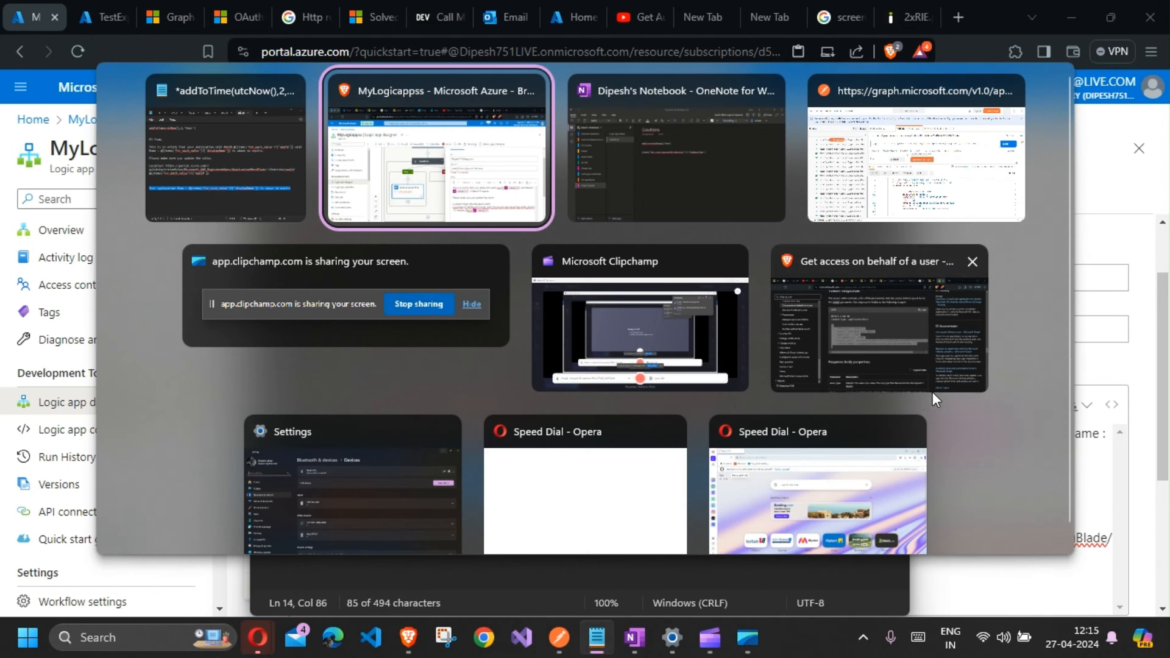
text(Your application Name items(...) is about to expire)
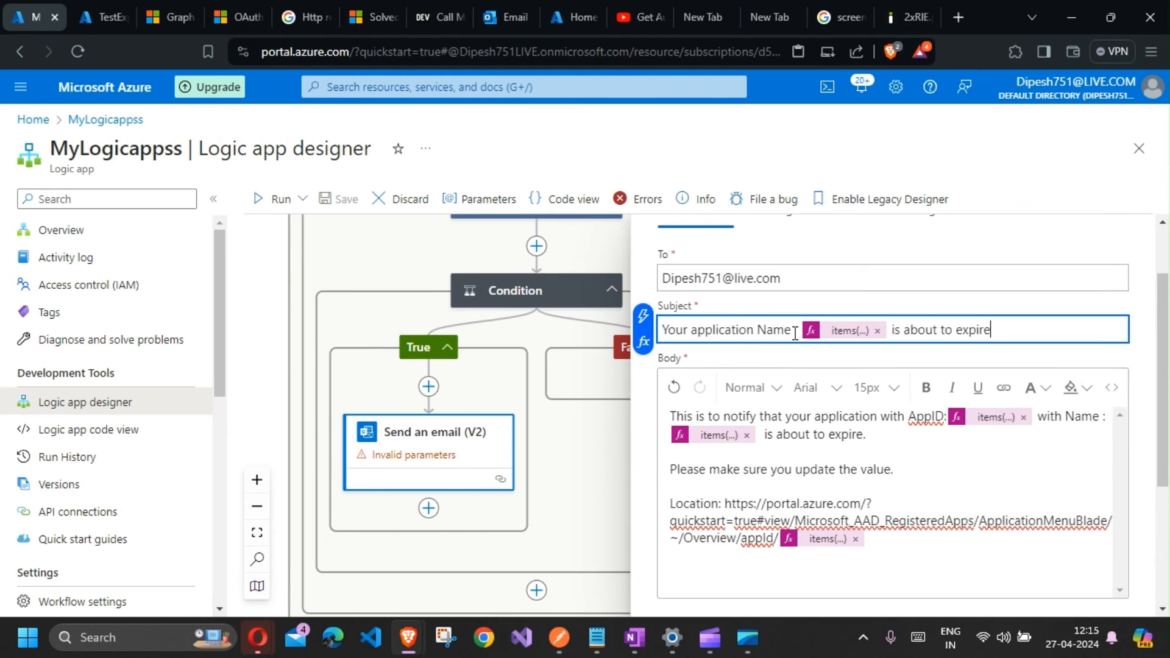
click(880, 330)
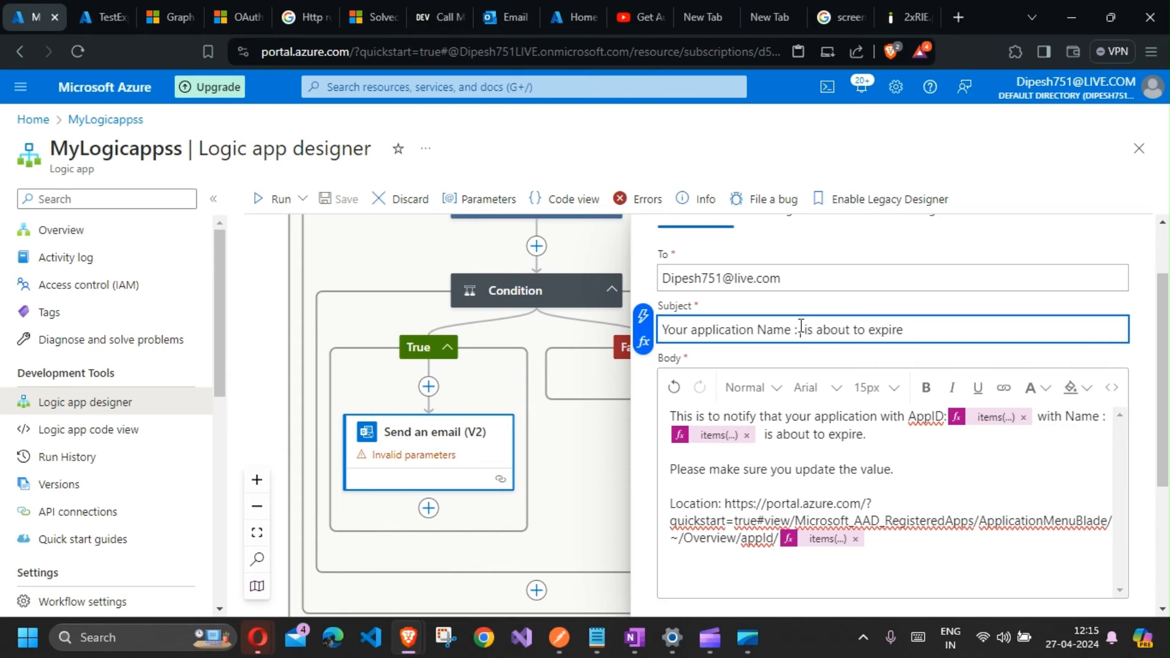
click(643, 342)
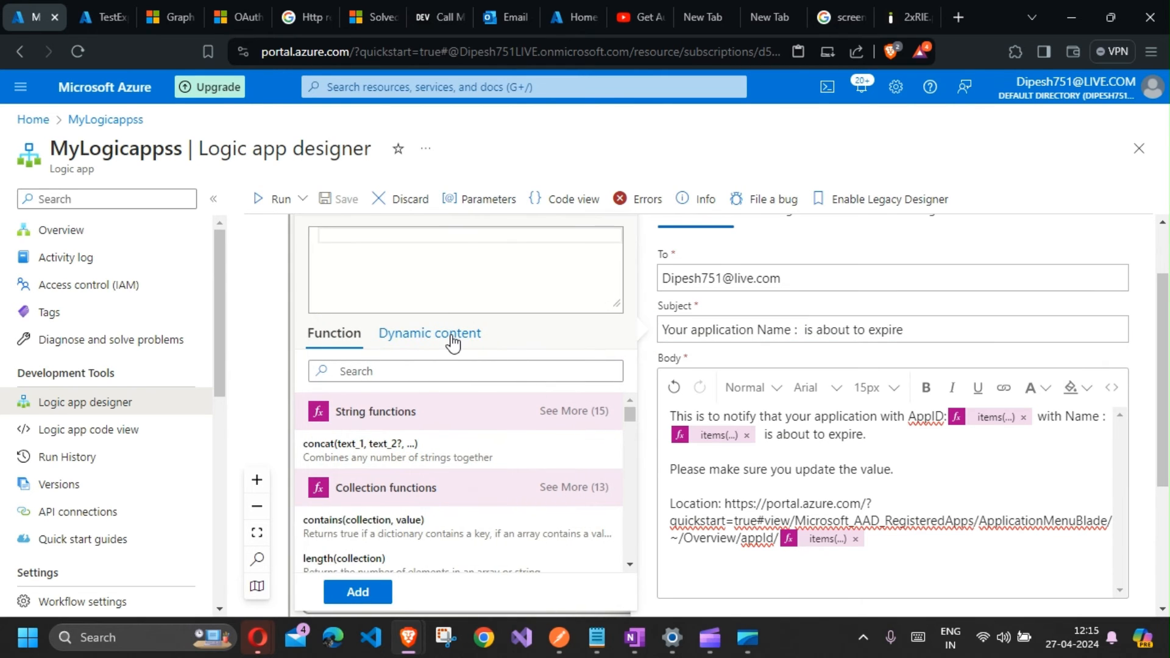
click(450, 335)
scroll(360, 503, down, 5)
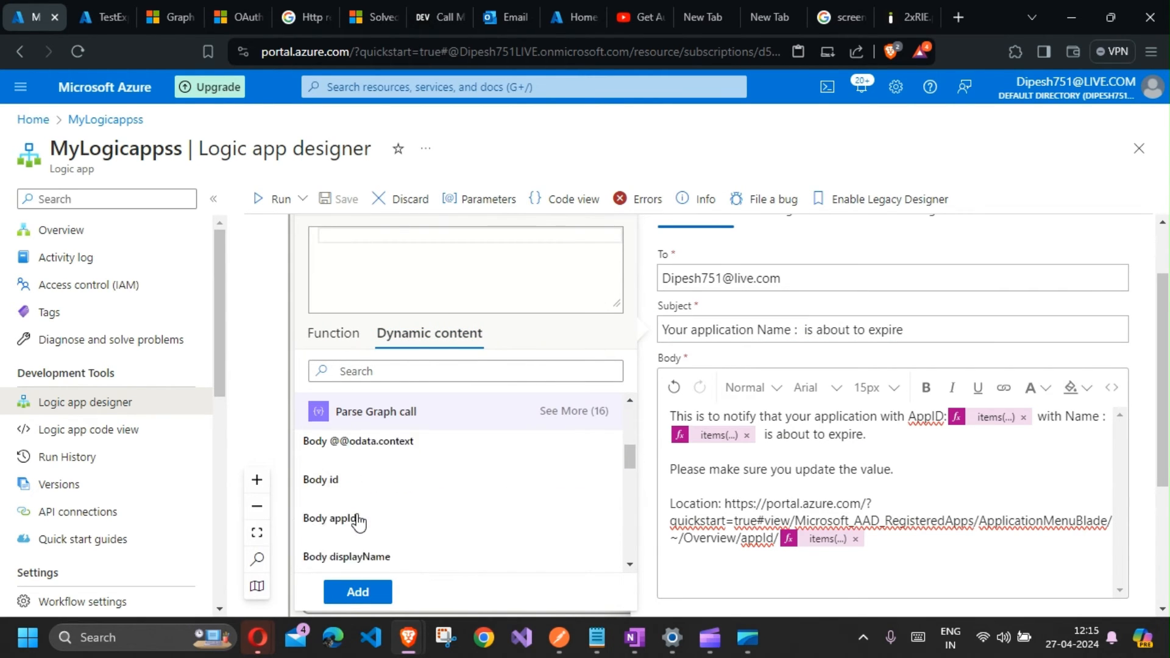
click(363, 509)
click(358, 592)
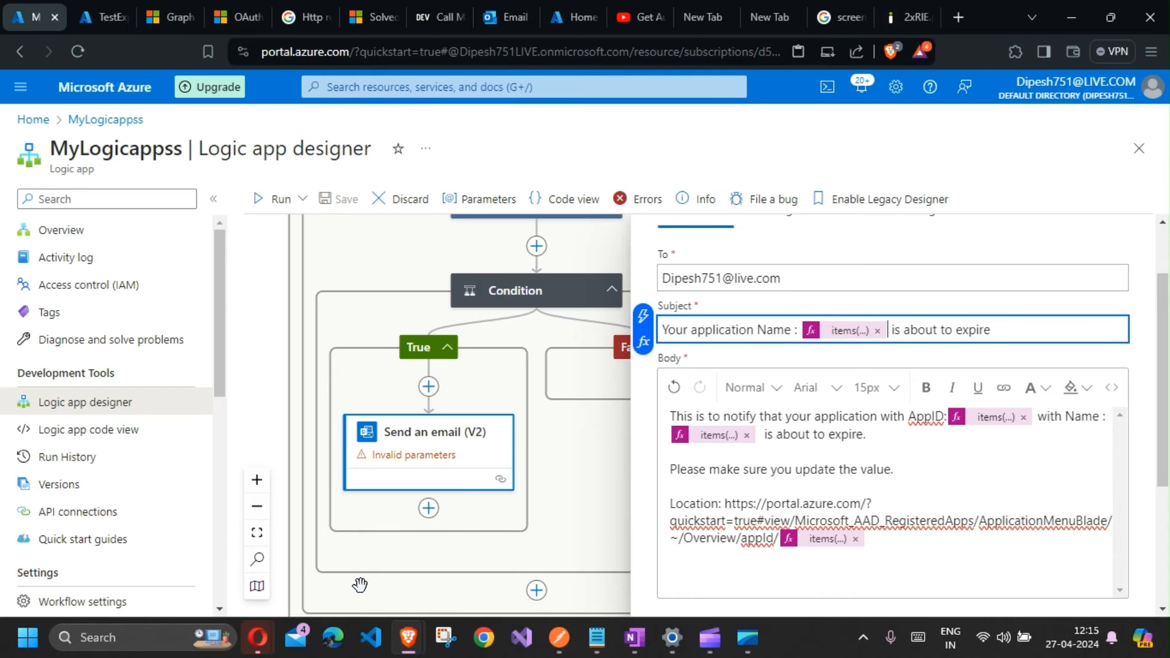
Step: Save the workflow
scroll(814, 452, down, 3)
scroll(812, 491, up, 4)
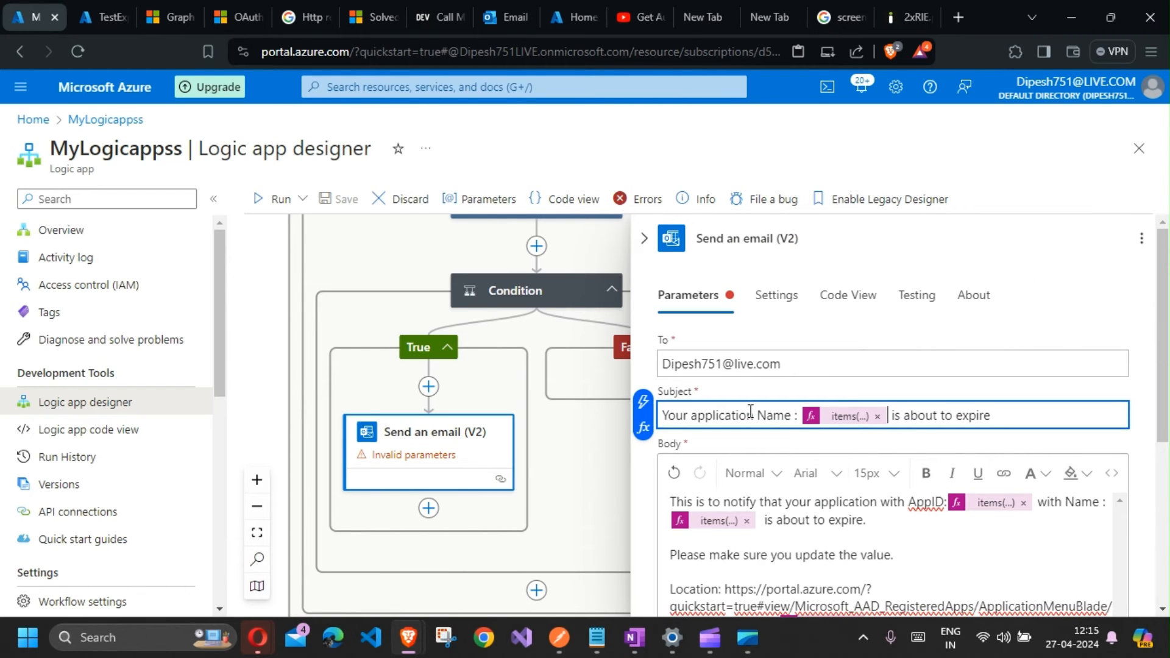
scroll(561, 304, down, 2)
scroll(720, 511, down, 5)
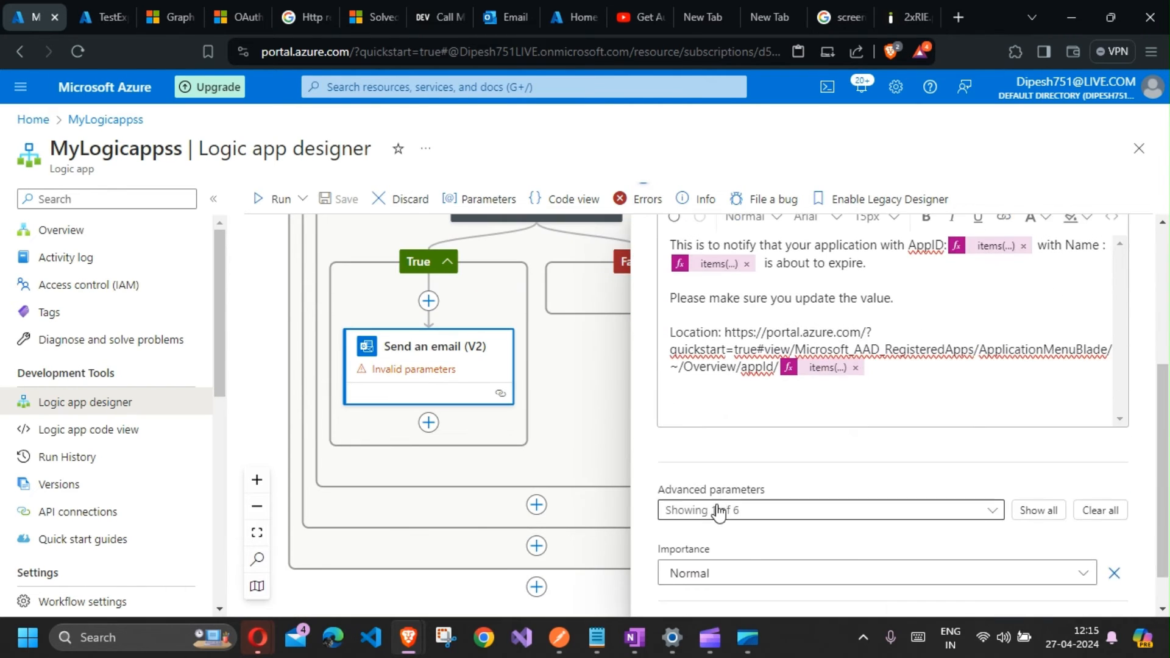
click(387, 197)
click(360, 290)
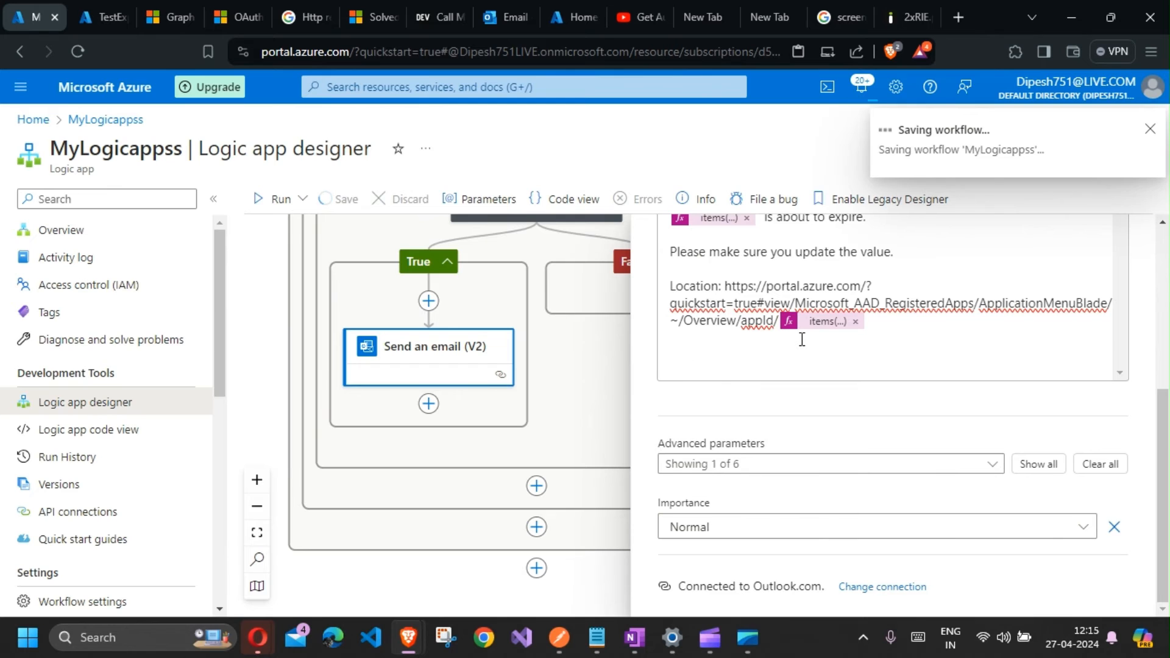
Step: Close the email action and run the workflow manually
scroll(825, 357, up, 3)
click(560, 379)
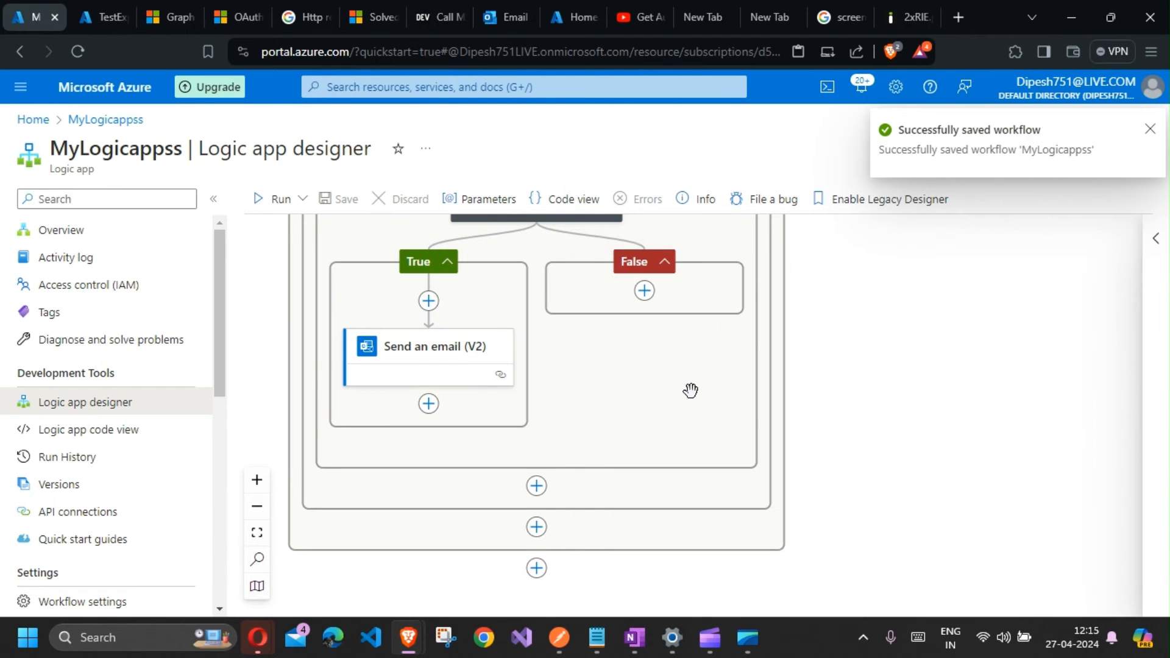
scroll(689, 392, up, 10)
scroll(695, 397, up, 10)
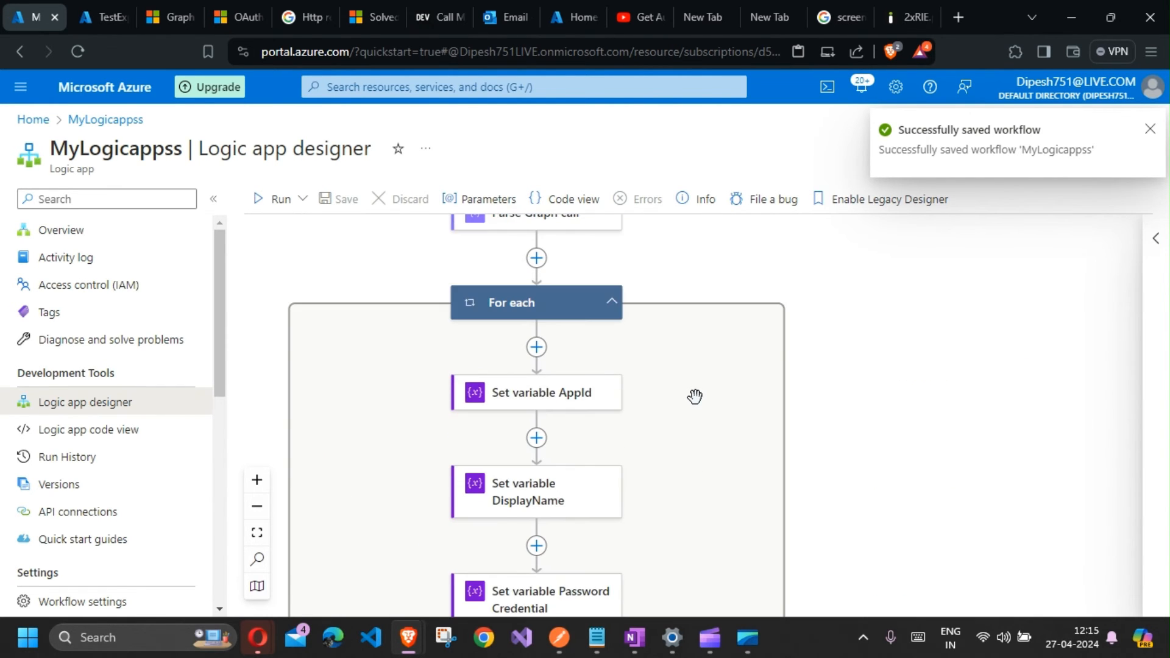
click(272, 199)
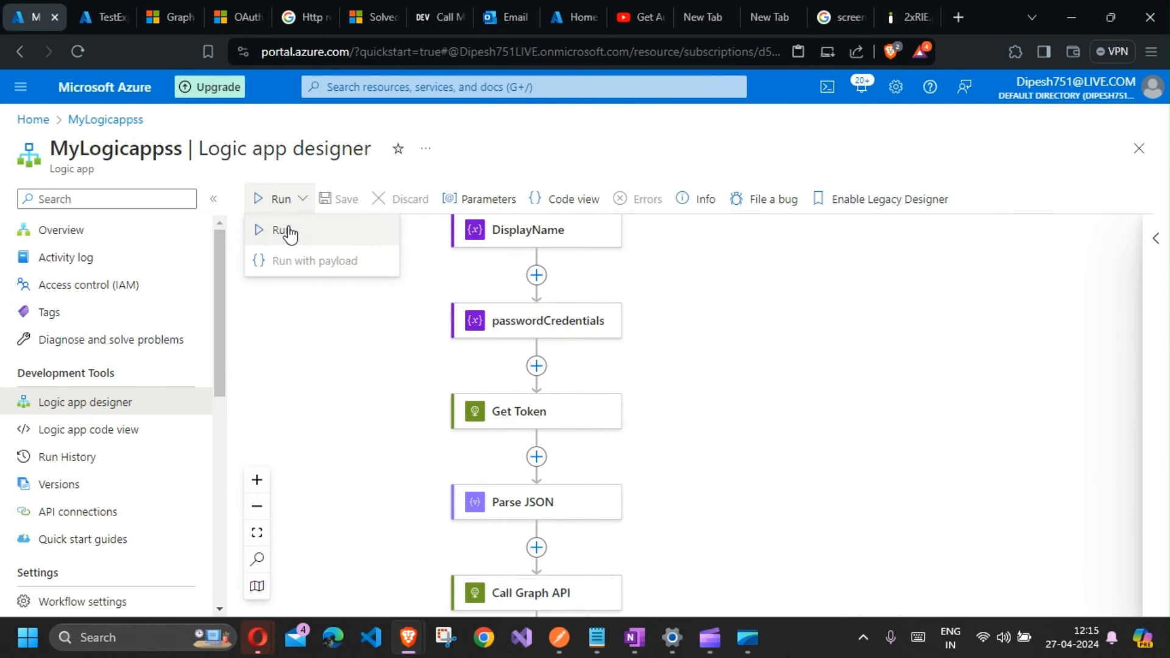
click(289, 233)
scroll(601, 452, down, 5)
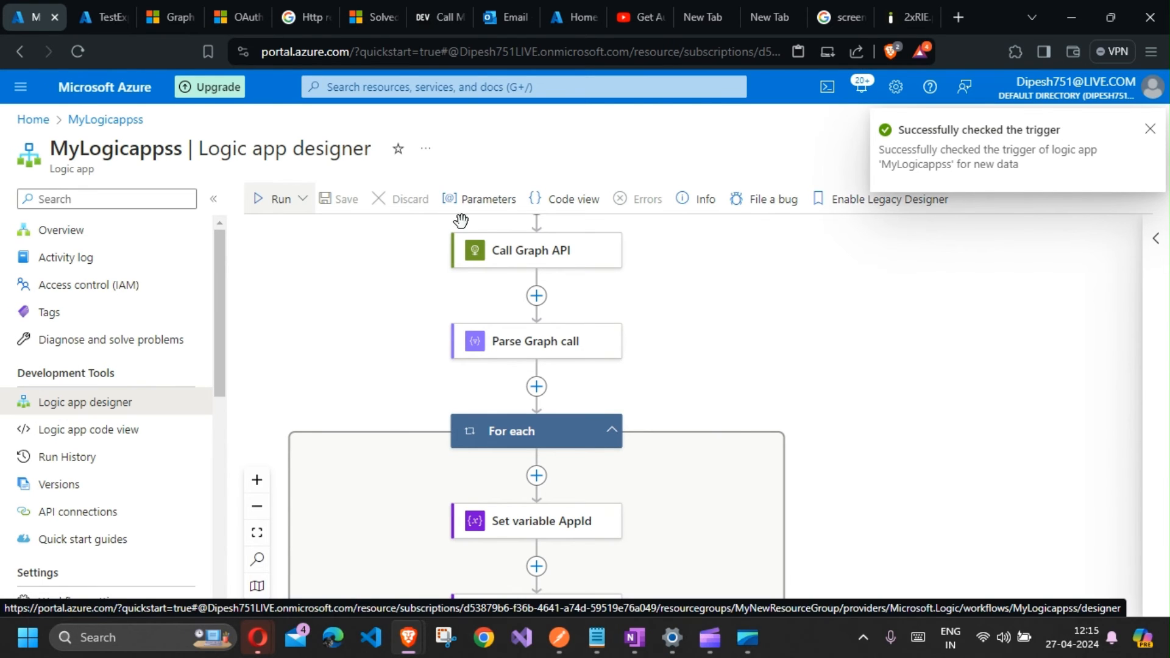
Step: Check the mail inbox, then open the latest run in Run History and inspect the Condition action's error
click(502, 20)
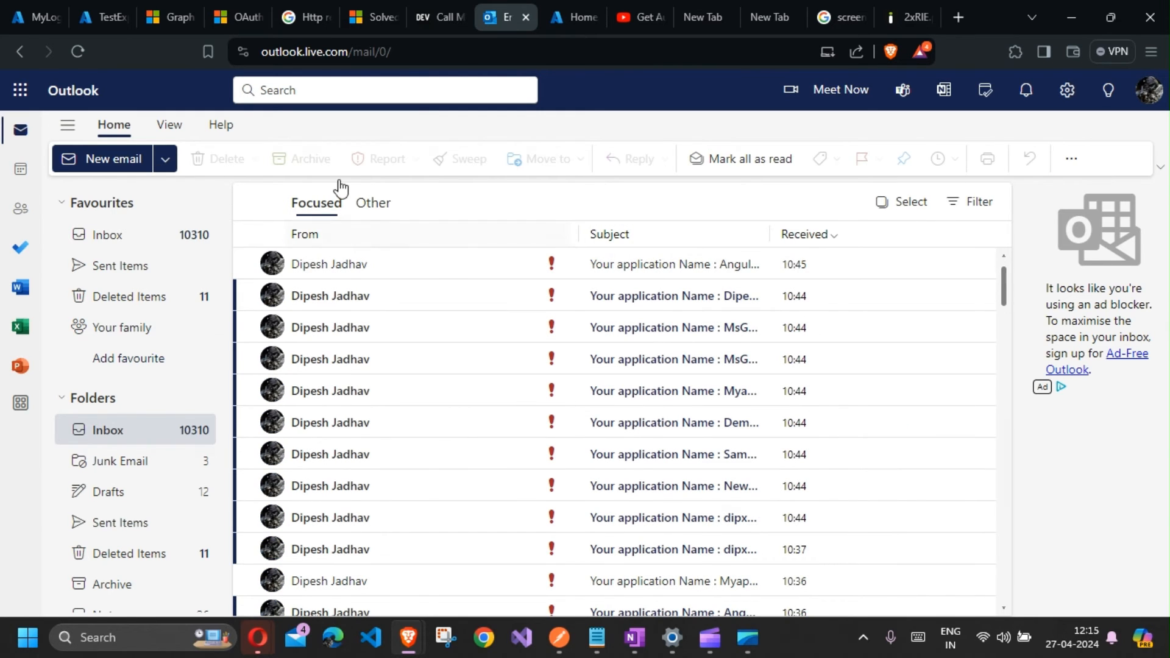
click(43, 18)
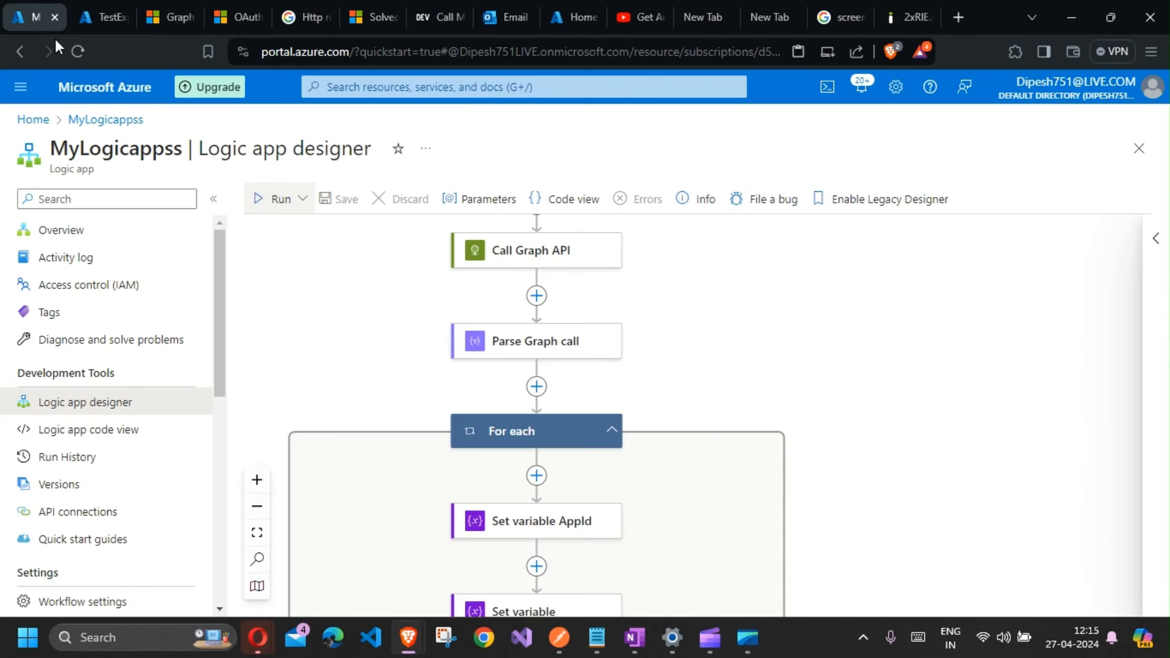
click(127, 461)
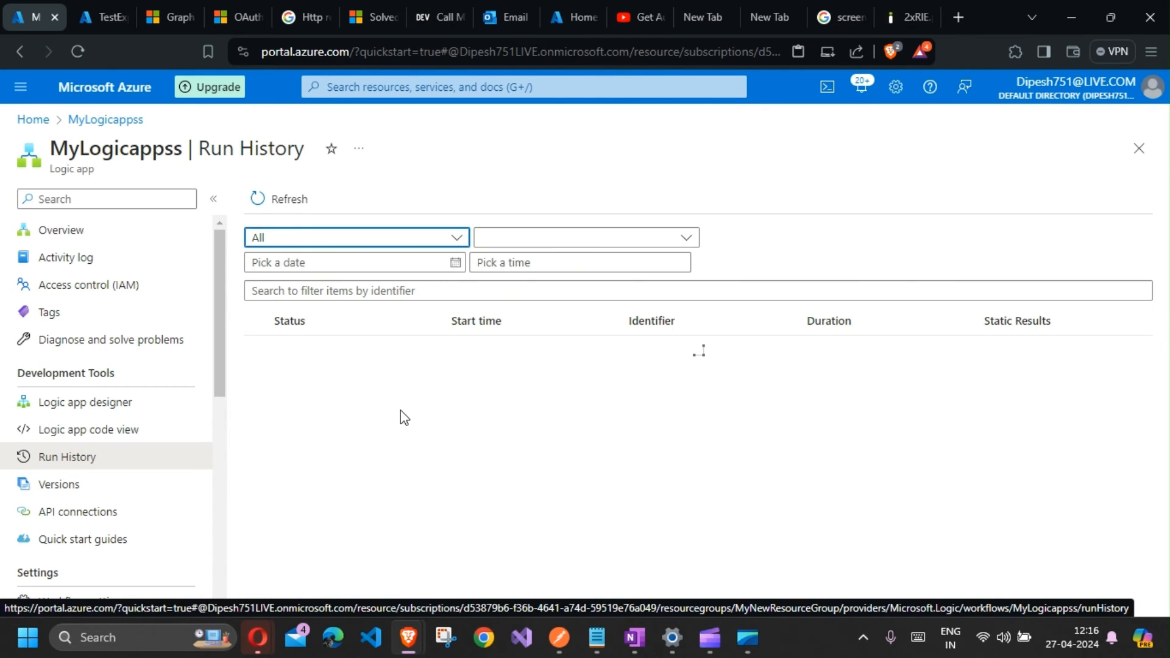
click(378, 352)
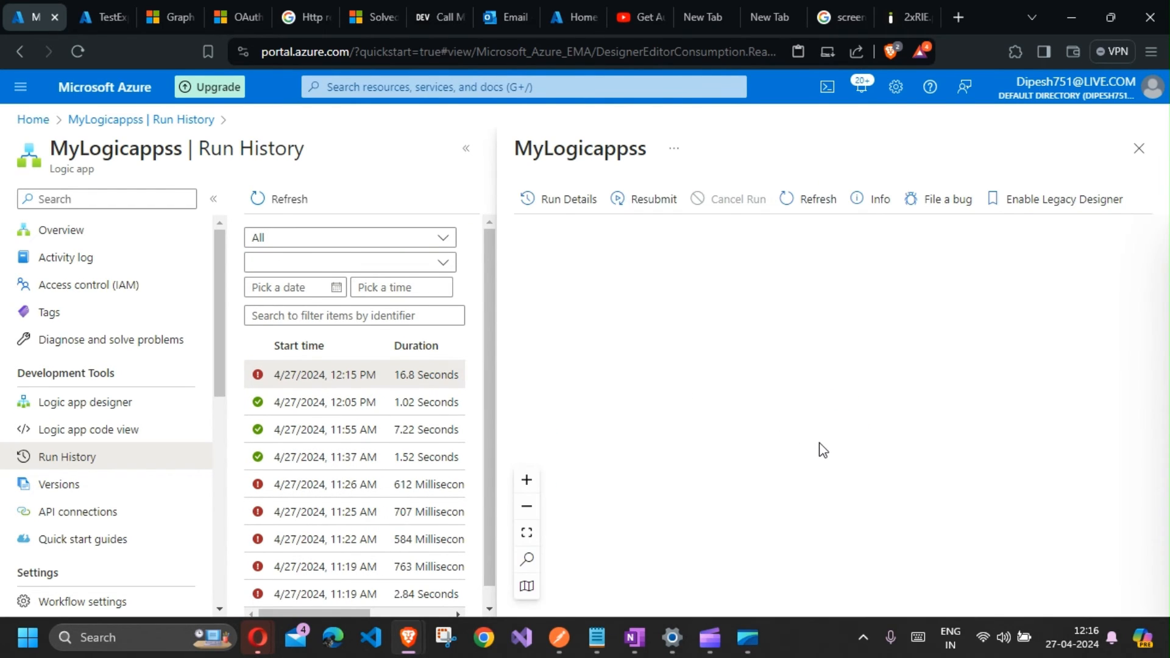
scroll(851, 445, down, 10)
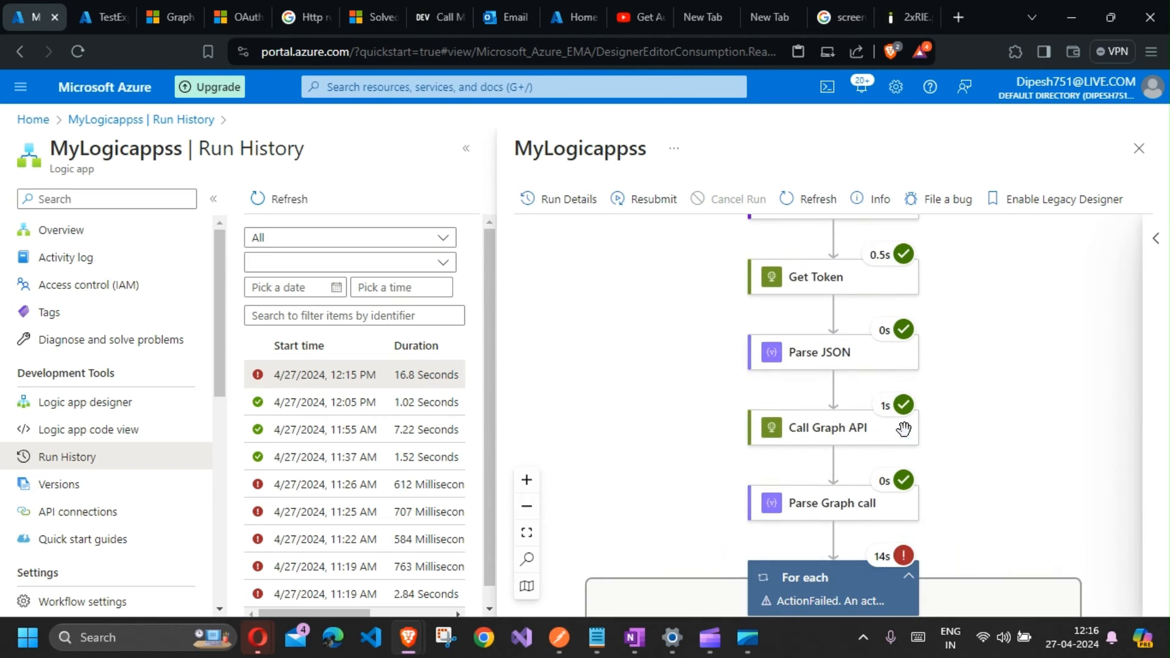
scroll(852, 403, down, 10)
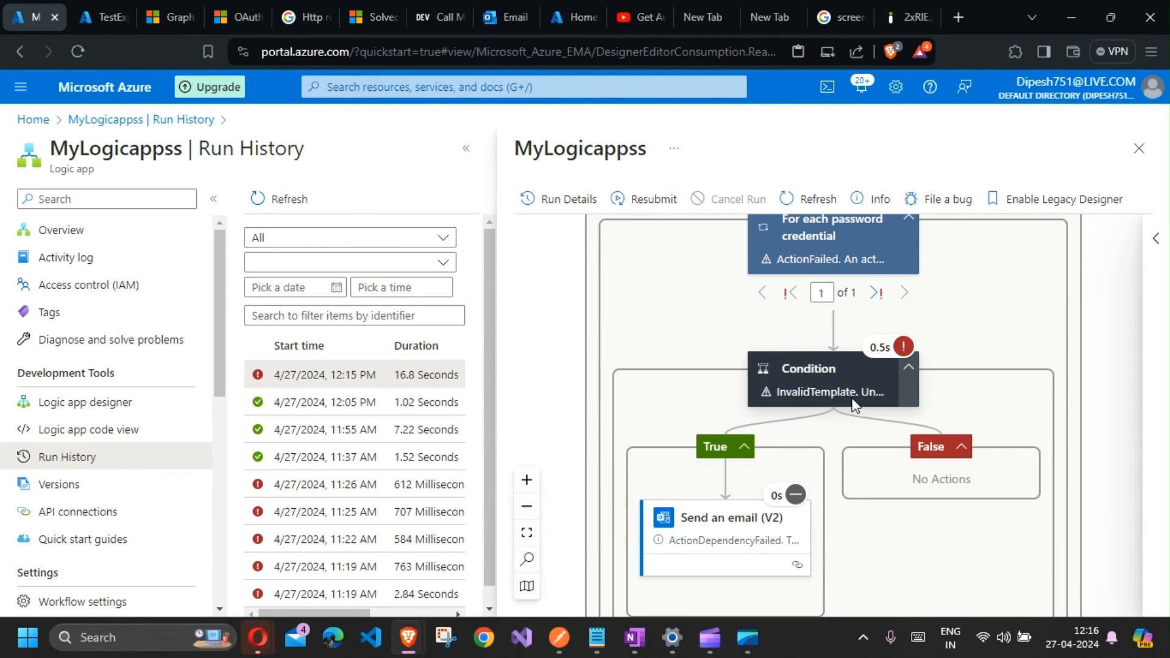
scroll(854, 383, up, 1)
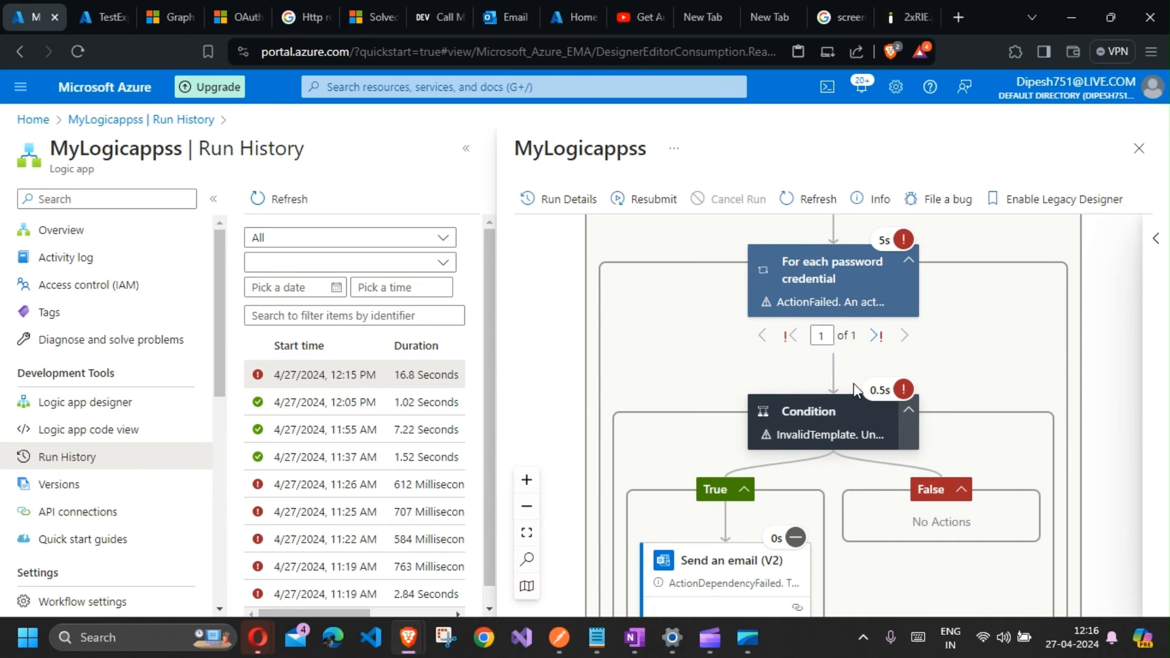
click(840, 428)
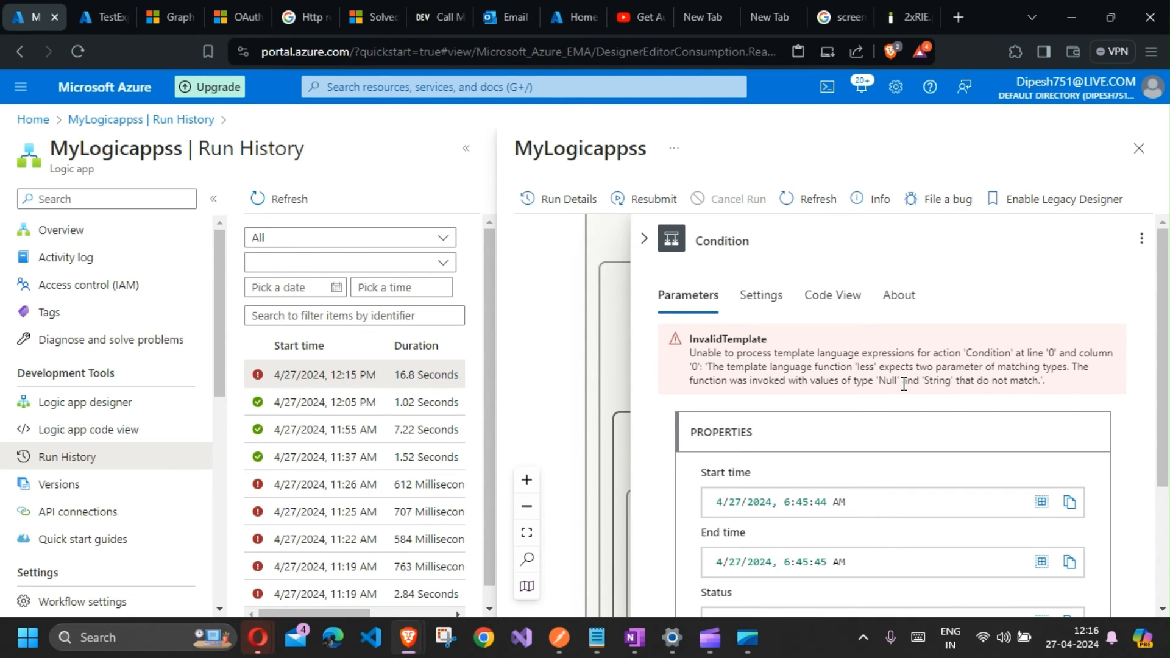
click(644, 237)
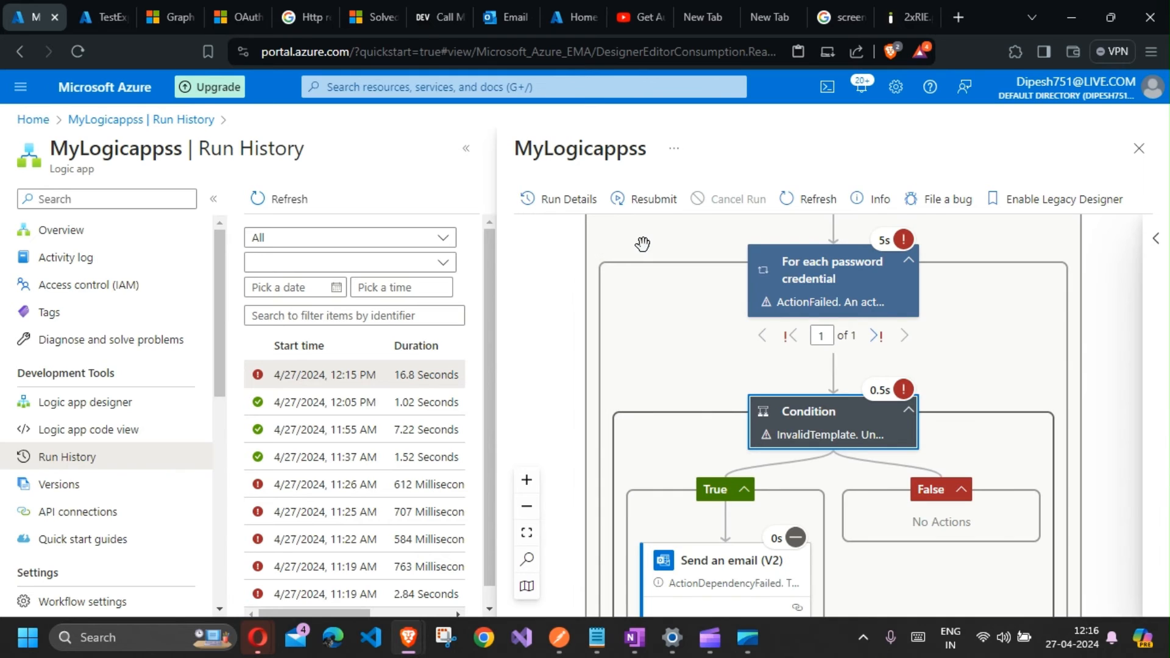
Step: Open the Condition action in the designer to review its expression
click(134, 401)
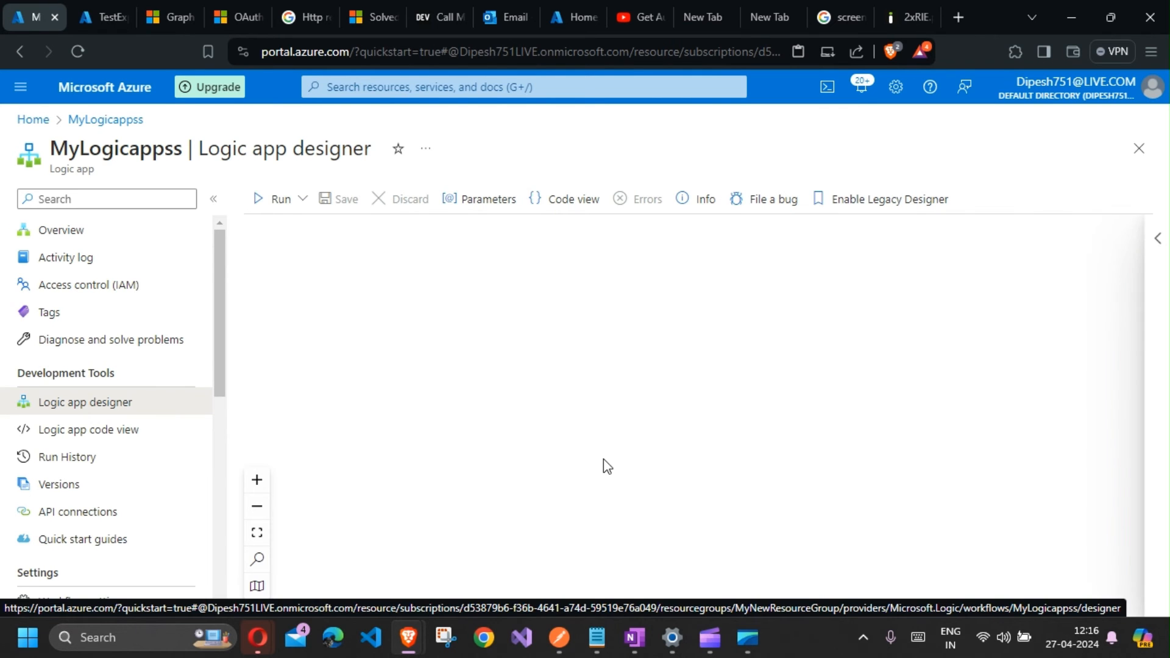
scroll(762, 463, down, 12)
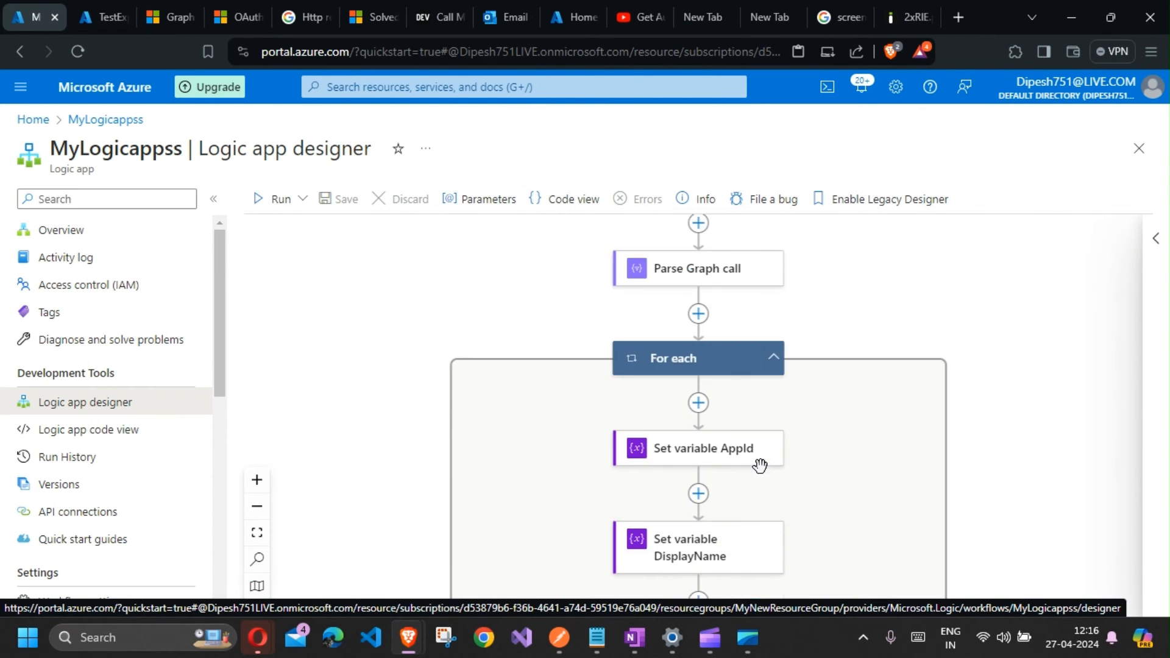
click(708, 347)
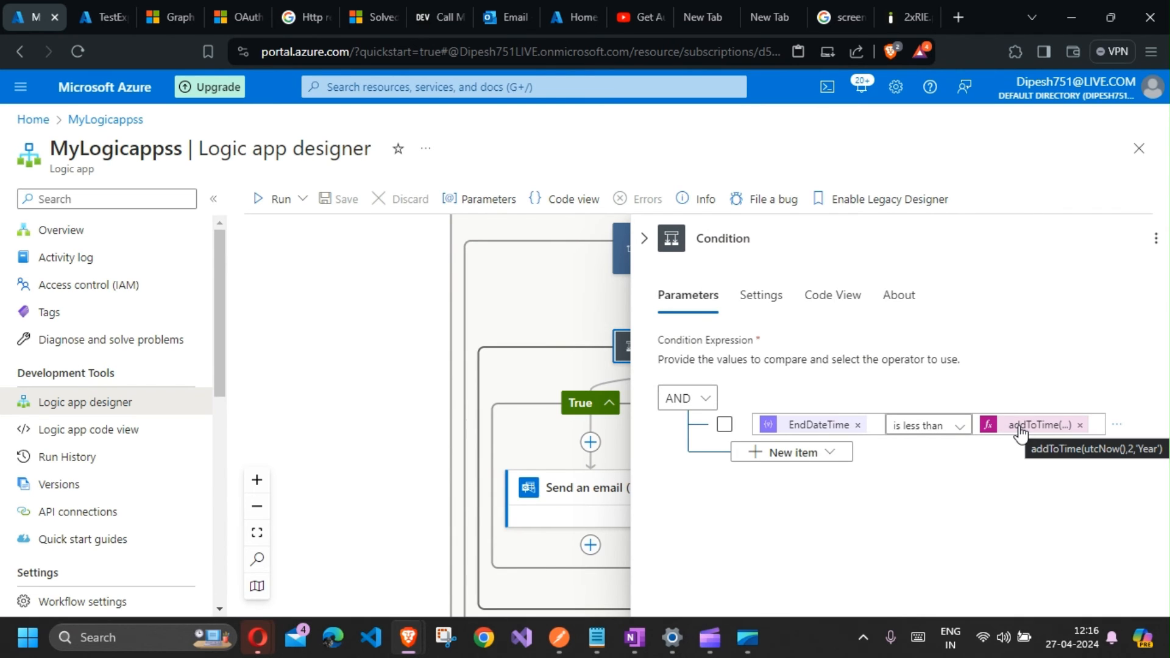
Step: Inspect the latest run's For each password credential inputs and Condition error in Run History, then return to the designer
click(99, 461)
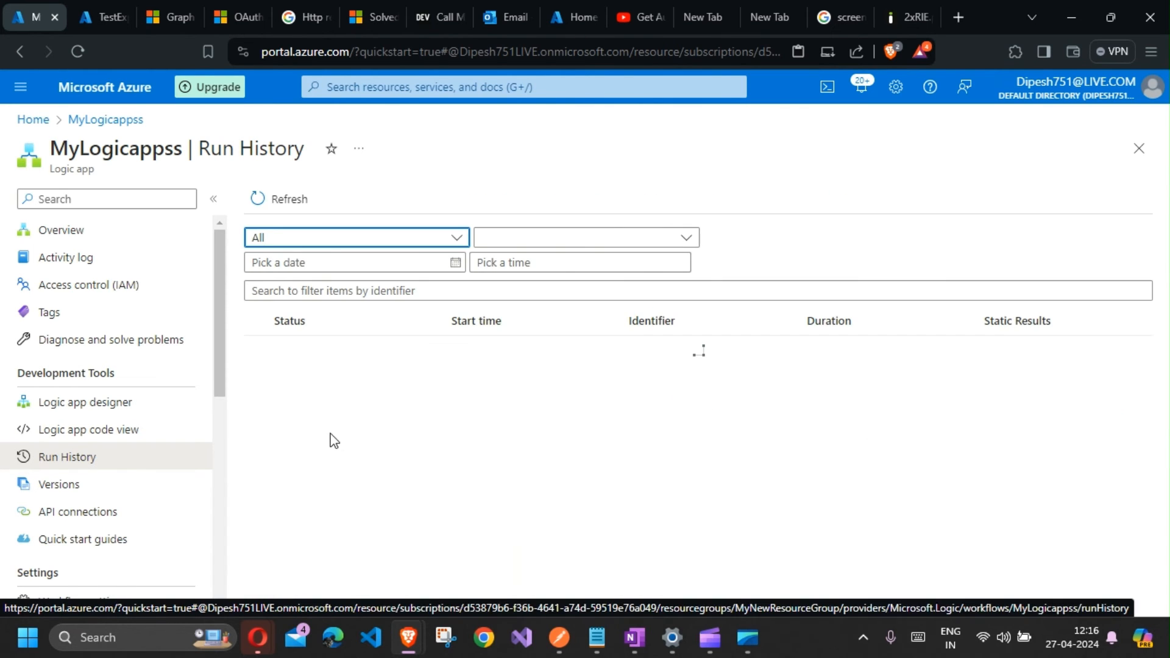
click(347, 358)
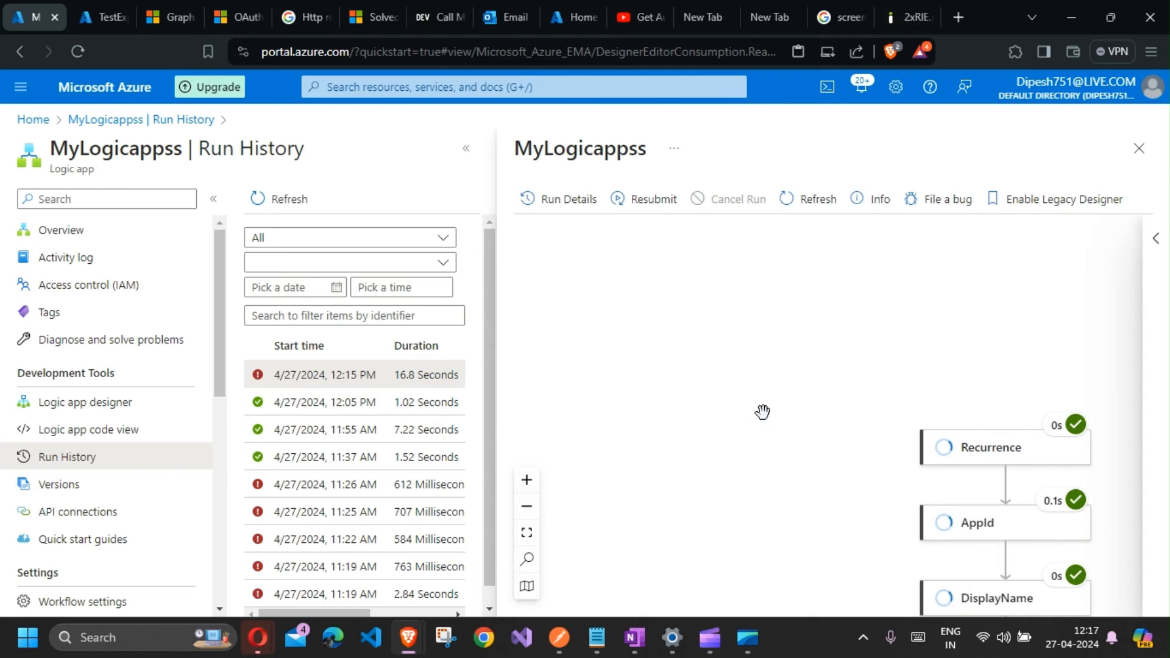
scroll(964, 450, down, 15)
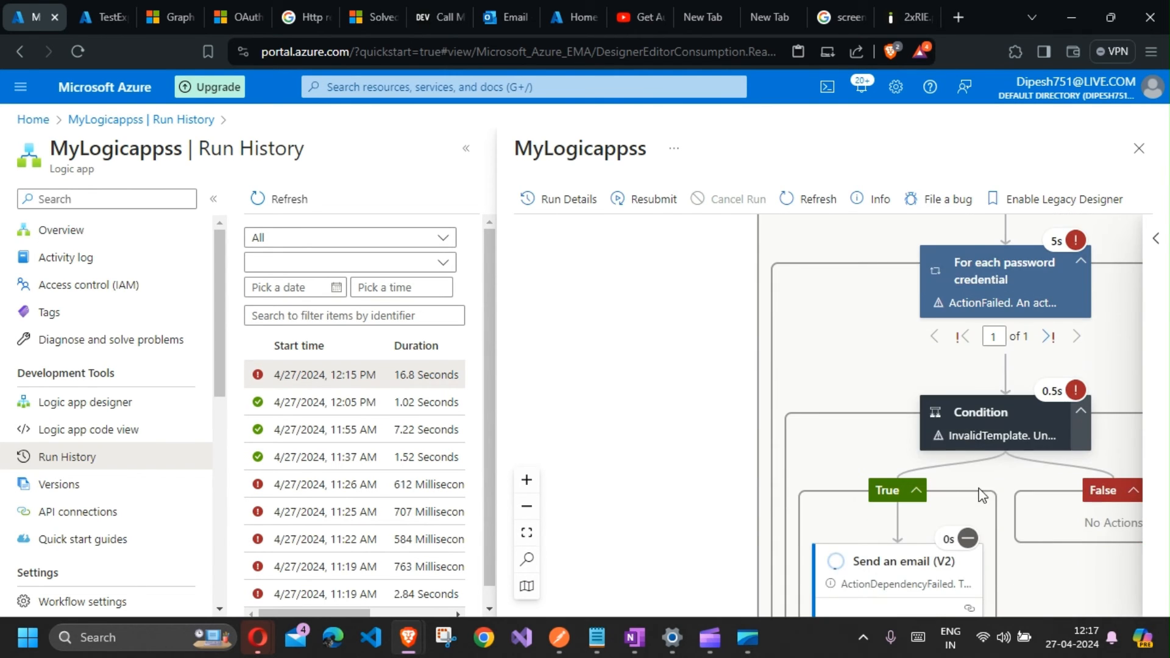
click(986, 422)
scroll(909, 458, down, 3)
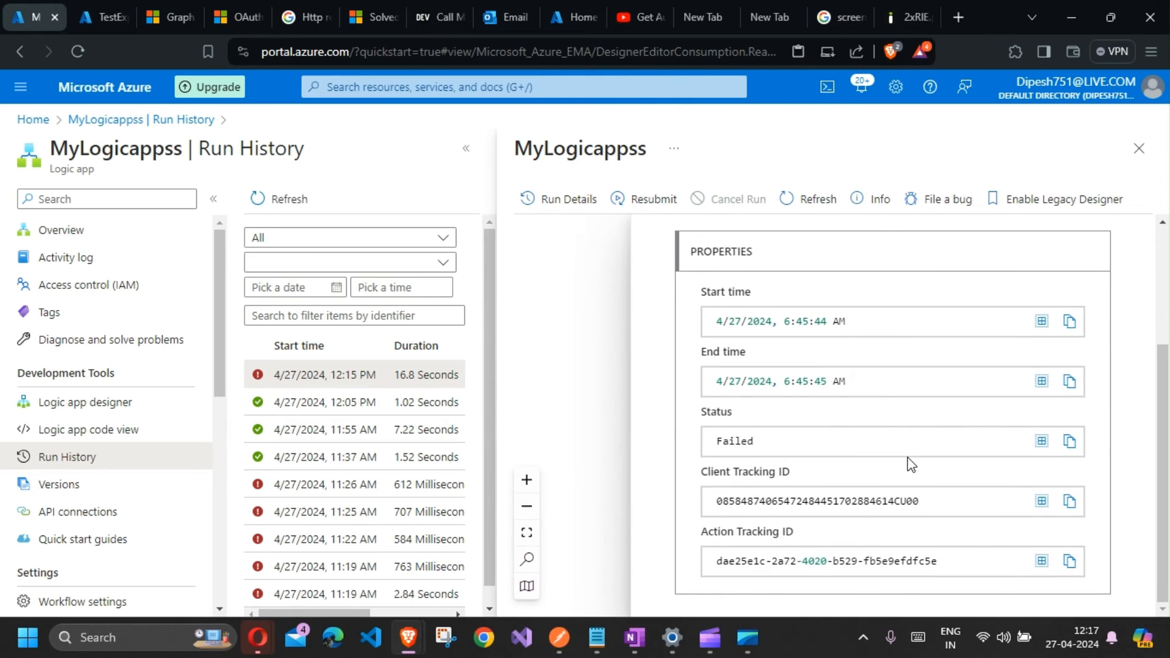
scroll(908, 457, up, 3)
click(644, 241)
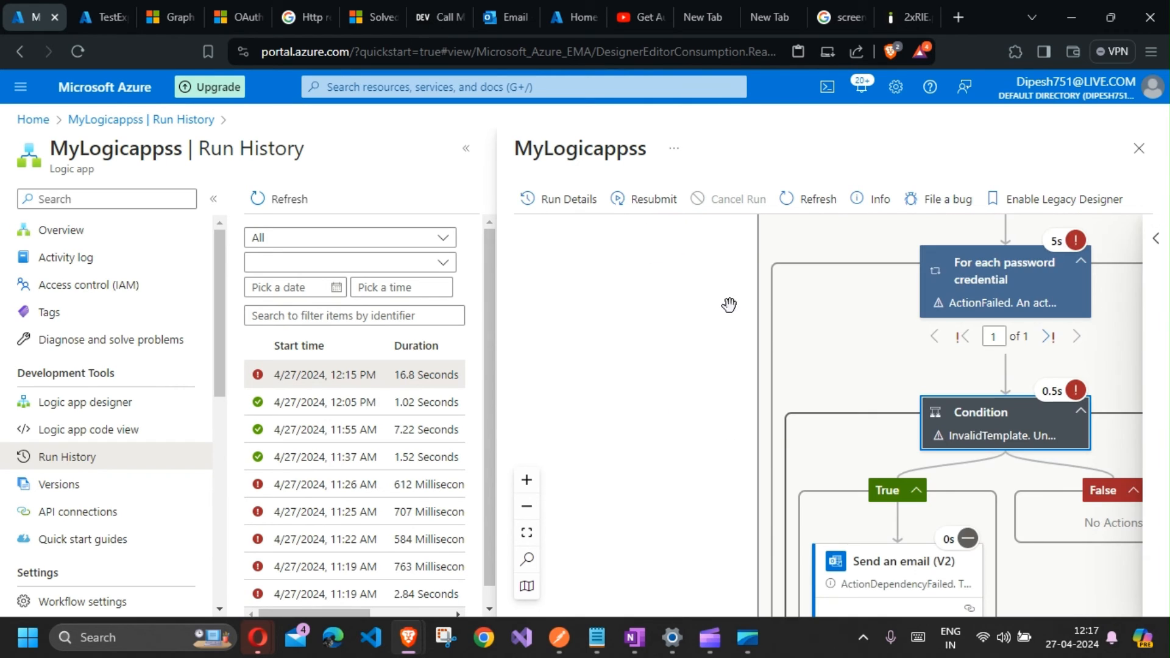
click(978, 283)
scroll(805, 429, down, 2)
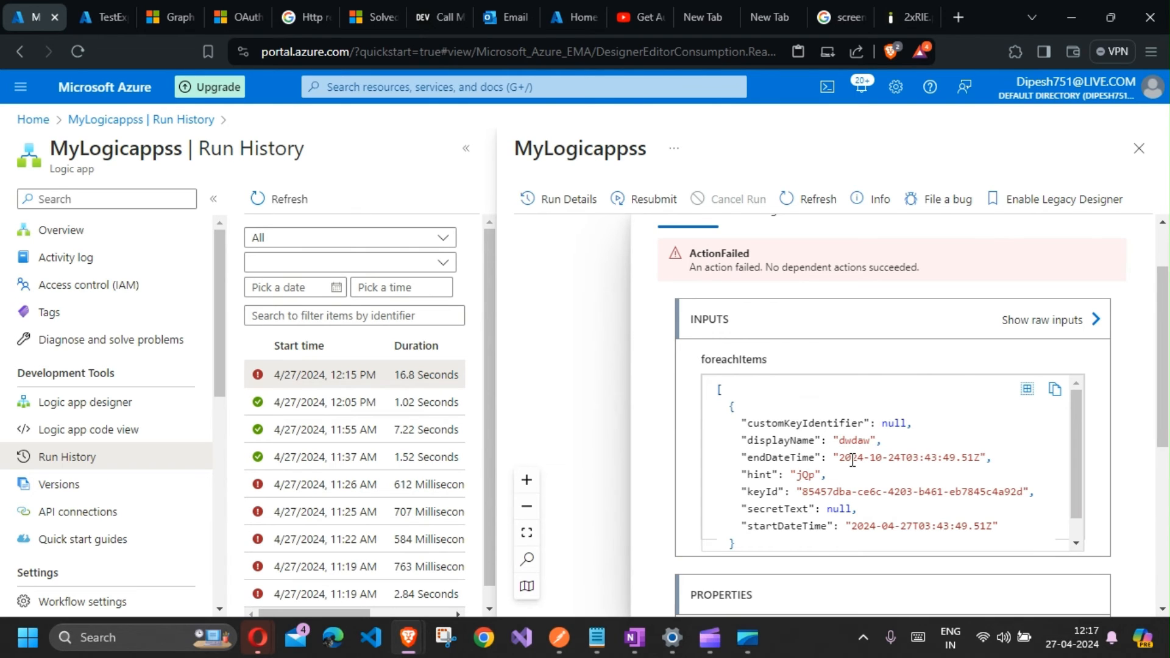
scroll(852, 461, down, 1)
scroll(852, 461, up, 1)
scroll(853, 461, down, 1)
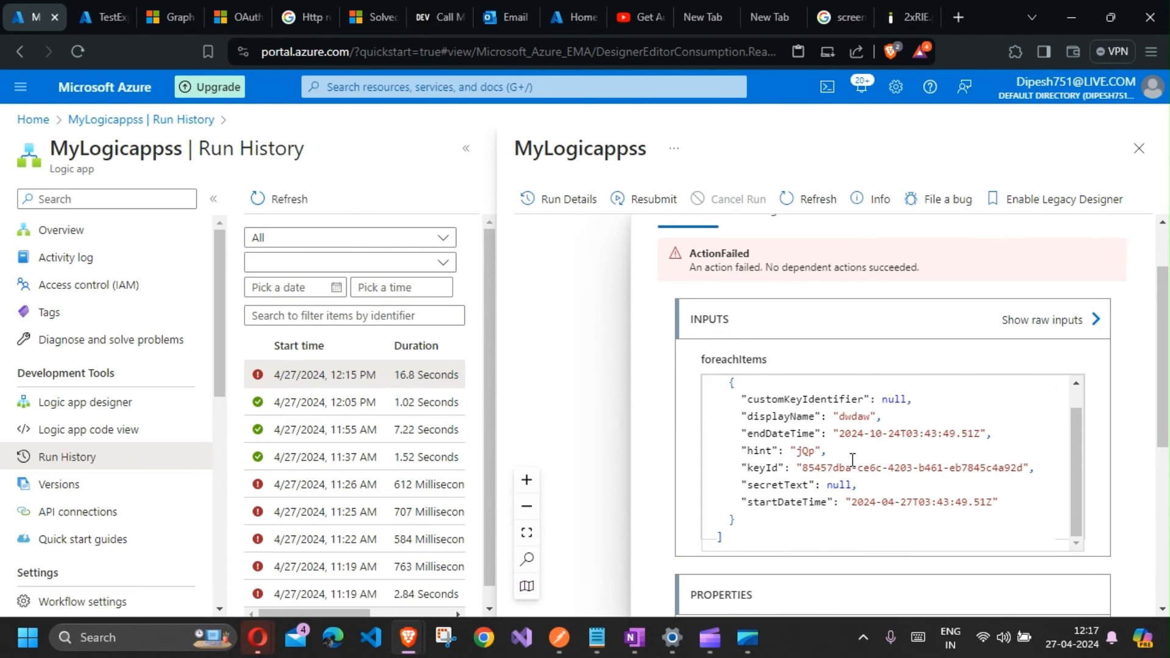
scroll(852, 460, up, 1)
click(604, 329)
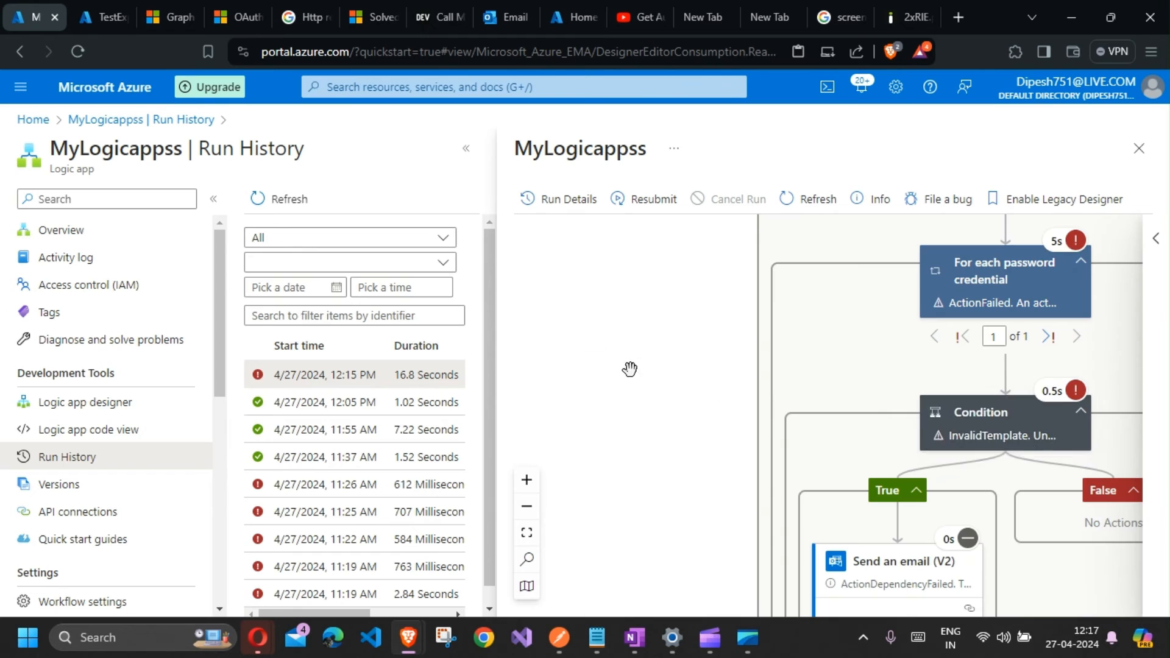
click(980, 433)
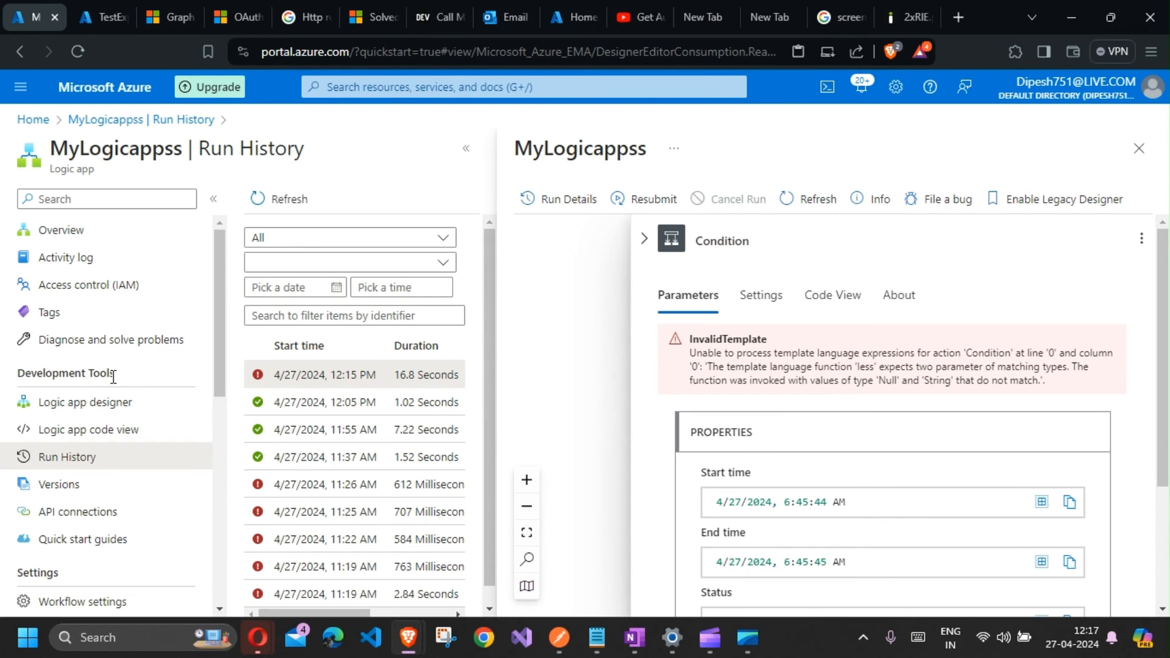
click(116, 402)
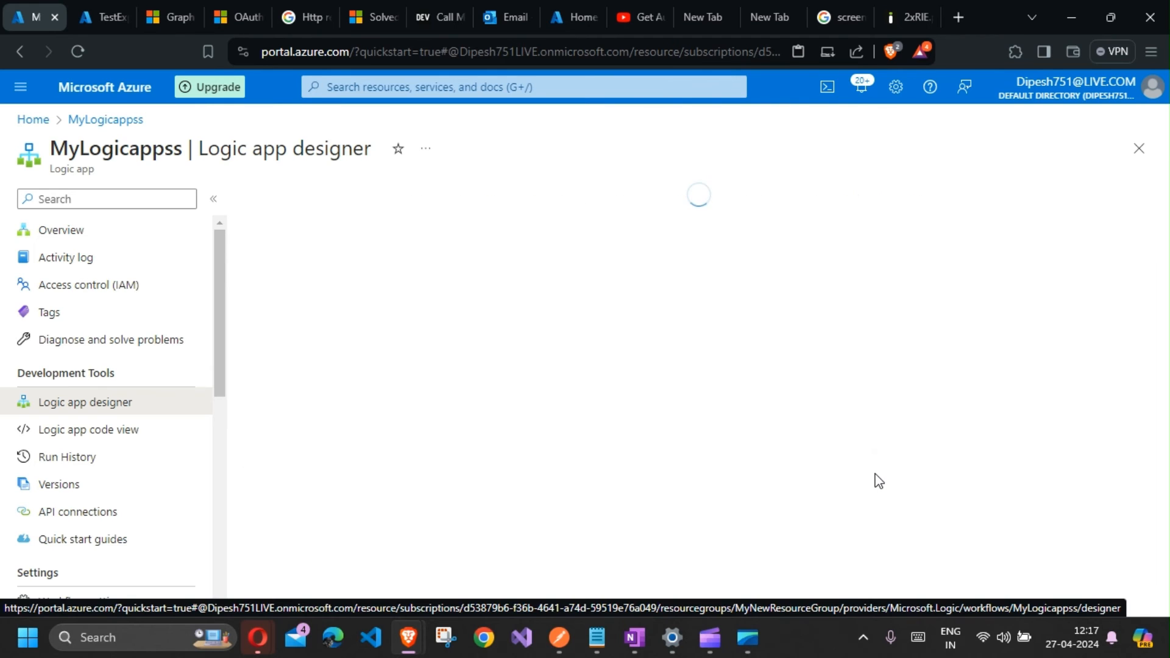
Step: Open the Condition action inside the loop and review its addToTime expression for the right-hand value
scroll(874, 472, down, 10)
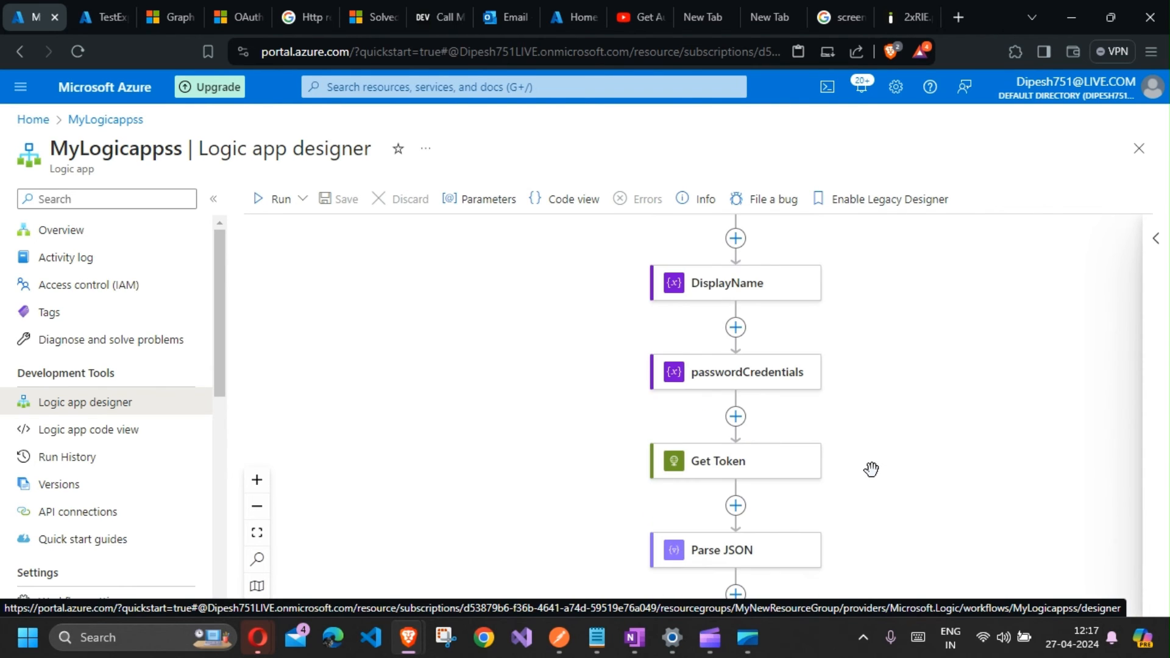
scroll(863, 463, down, 8)
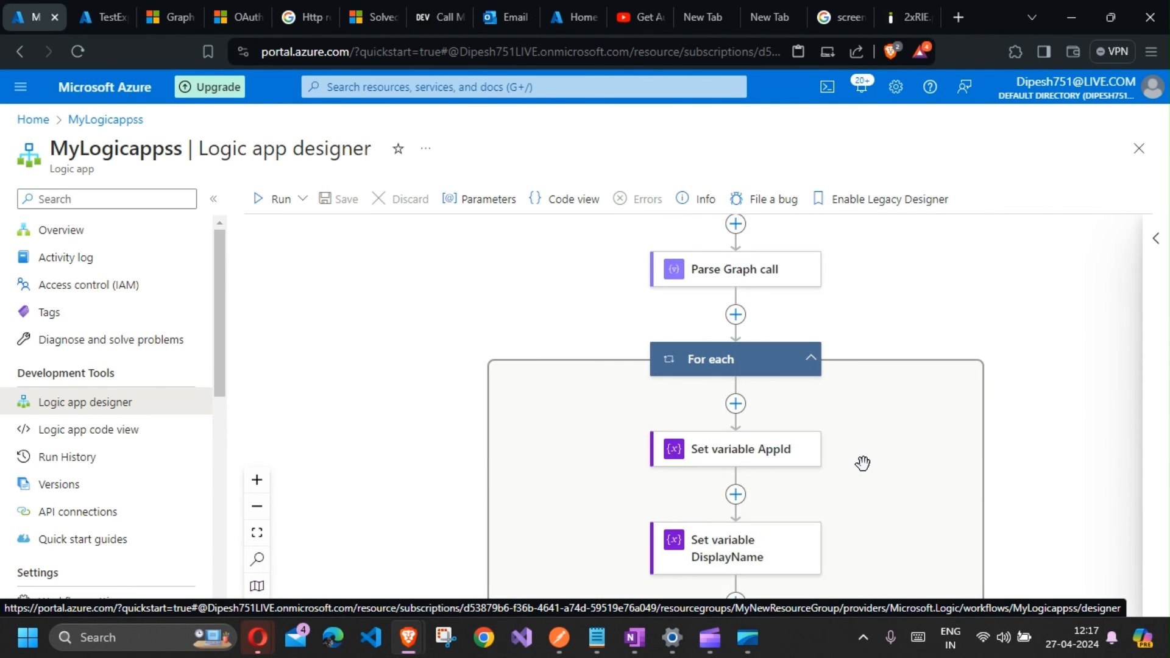
click(731, 444)
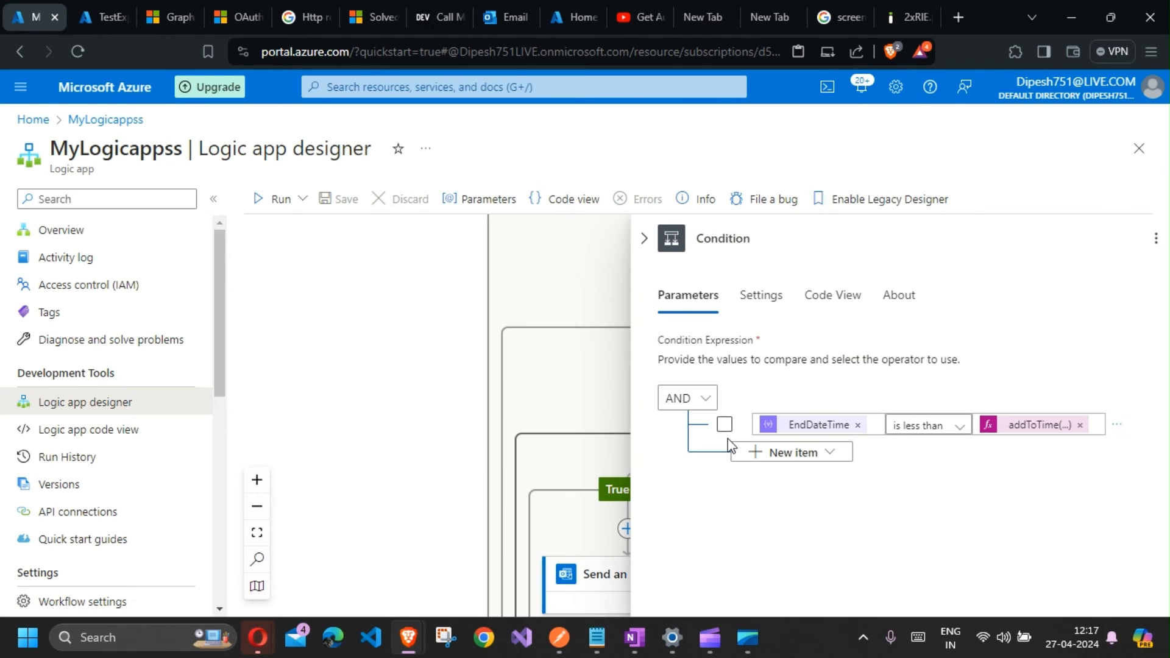
click(831, 430)
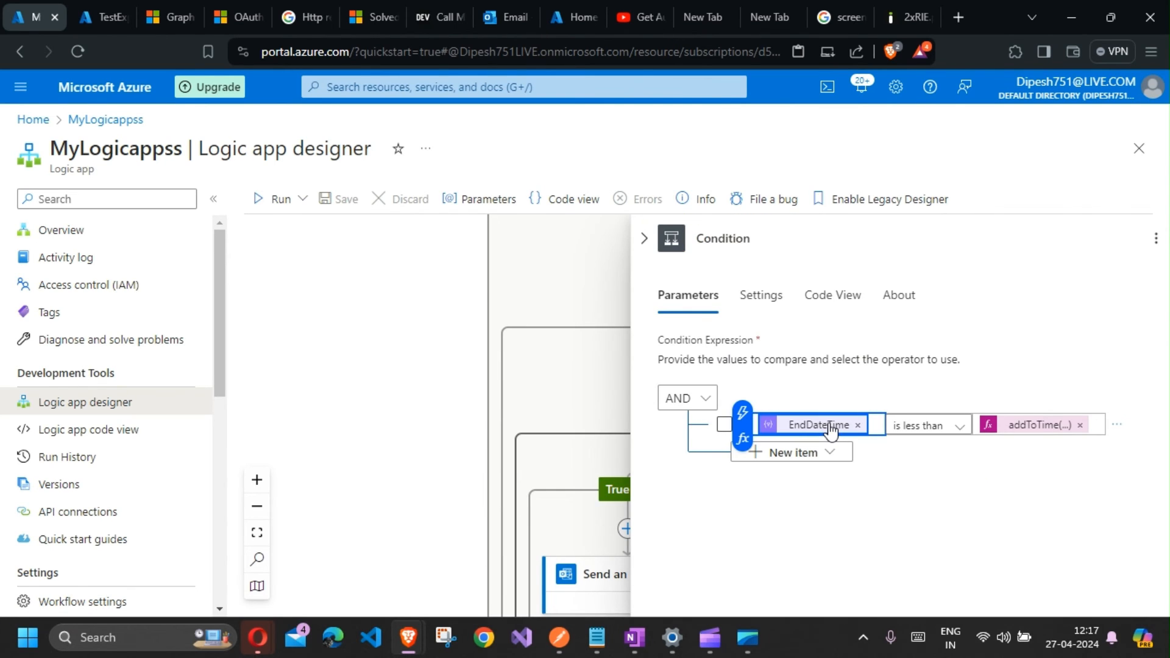
click(1062, 430)
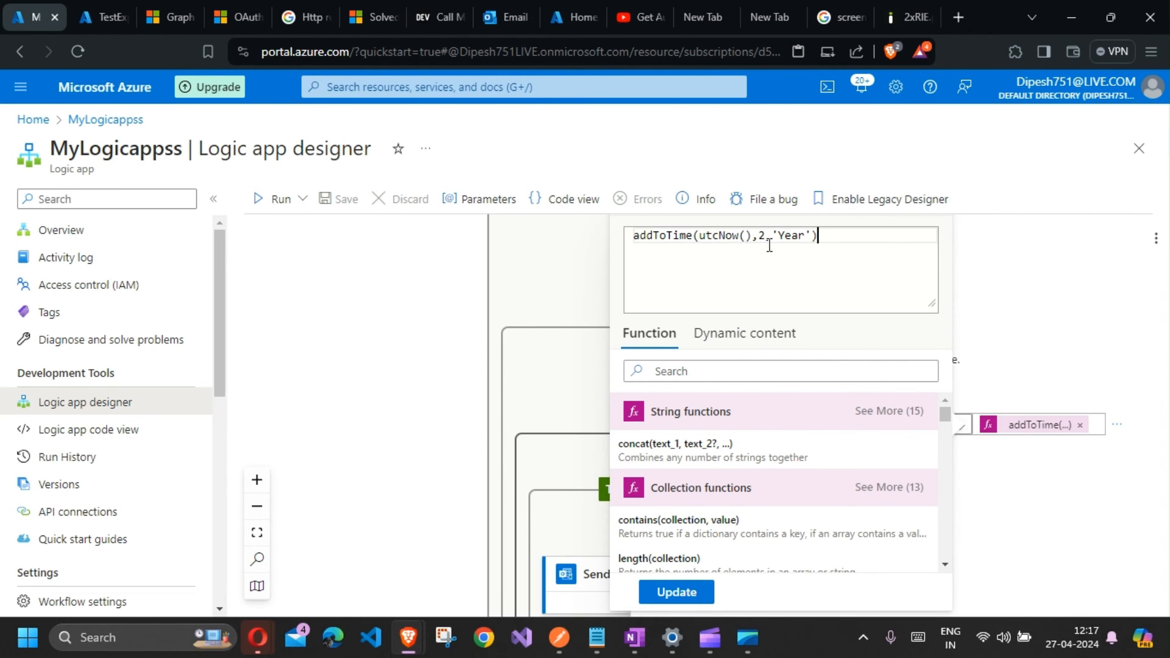
double_click(800, 237)
click(676, 593)
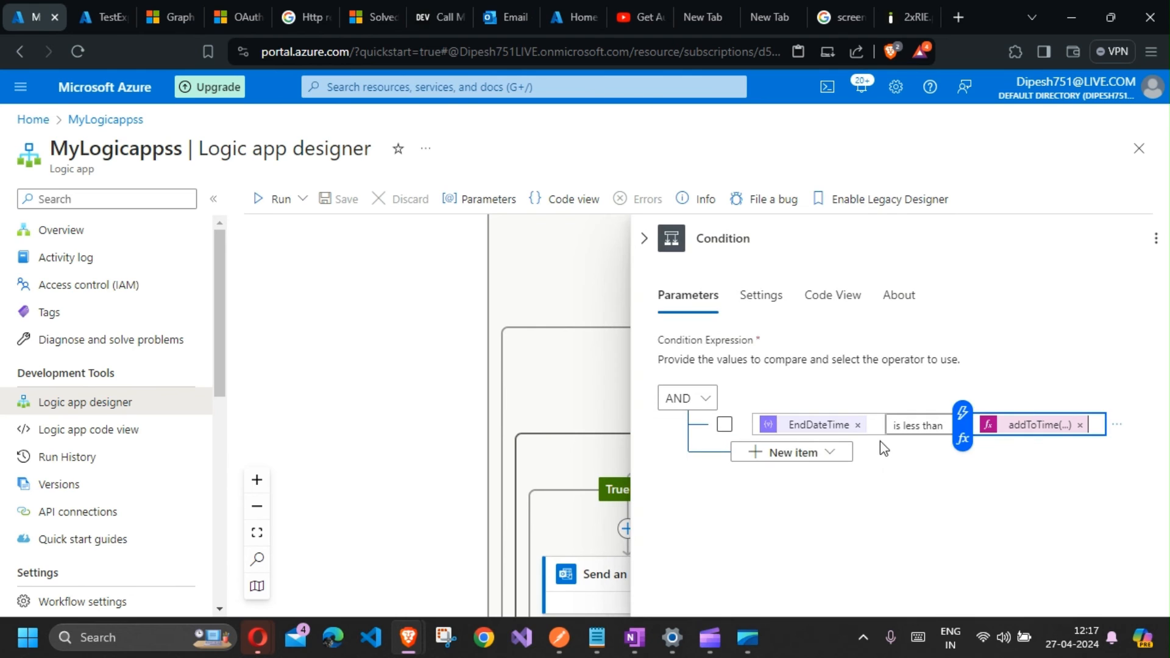
Step: Try to set the condition's left value to the outer For each loop's current item
click(808, 434)
click(743, 439)
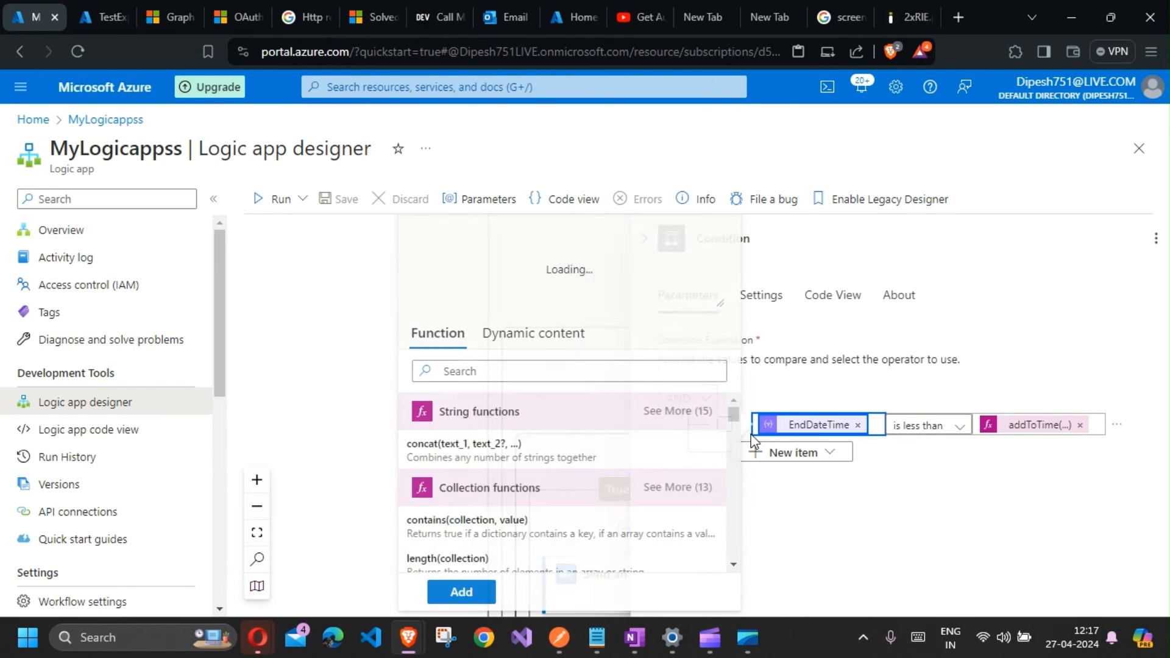
click(556, 347)
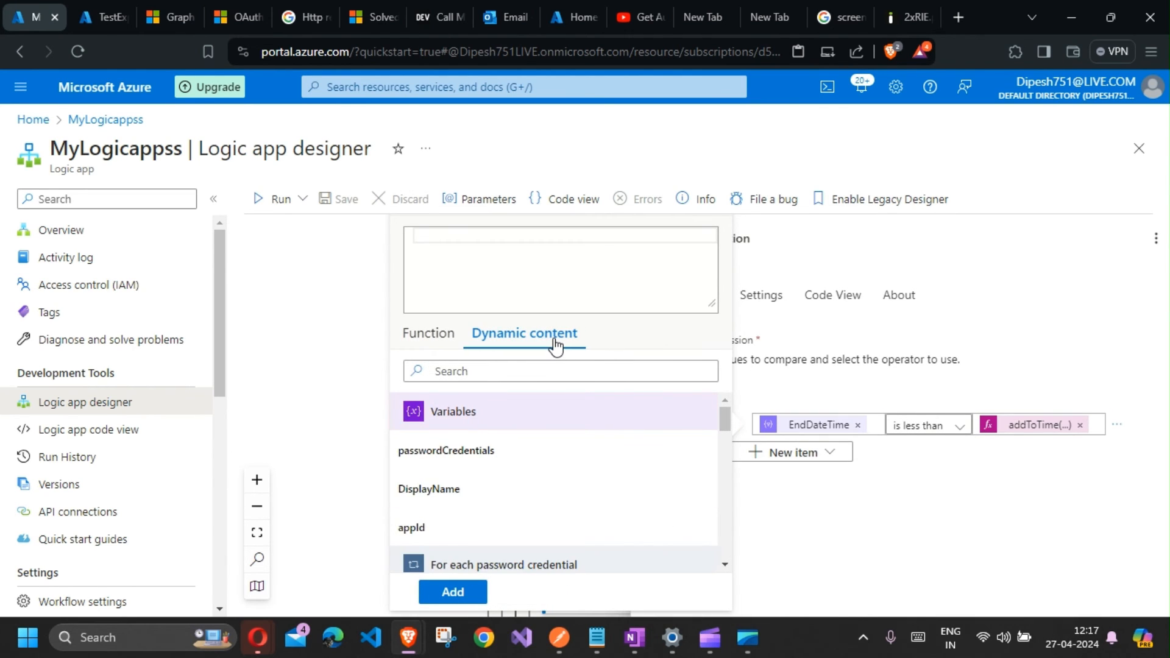
scroll(514, 470, down, 6)
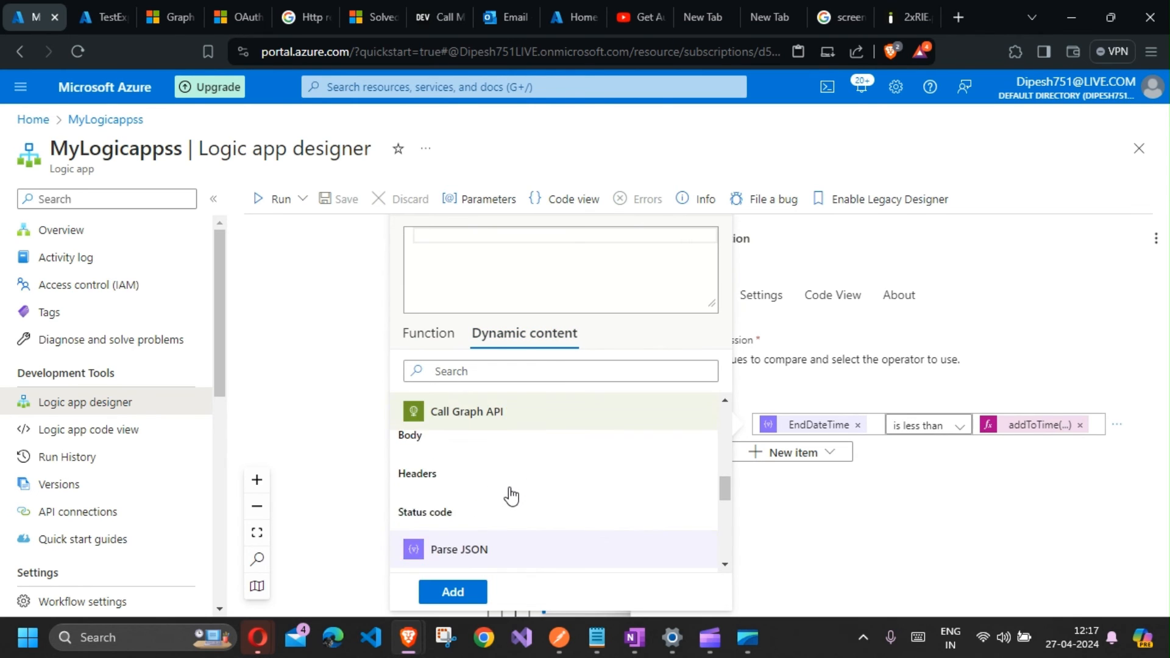
scroll(511, 497, down, 6)
click(446, 556)
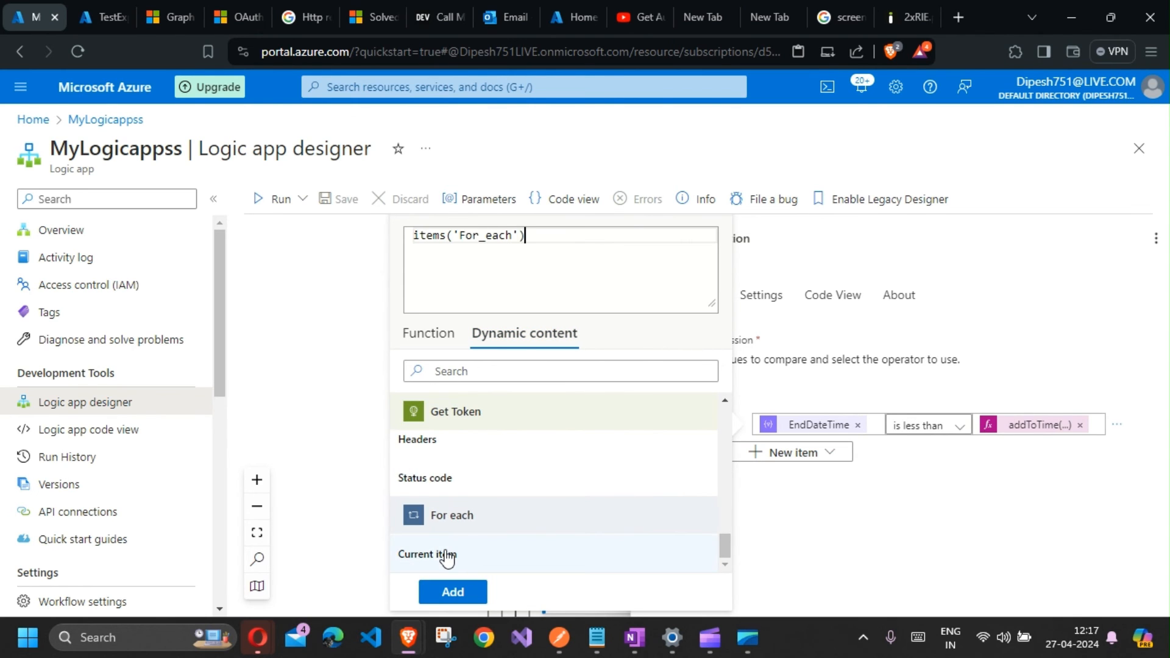
click(453, 592)
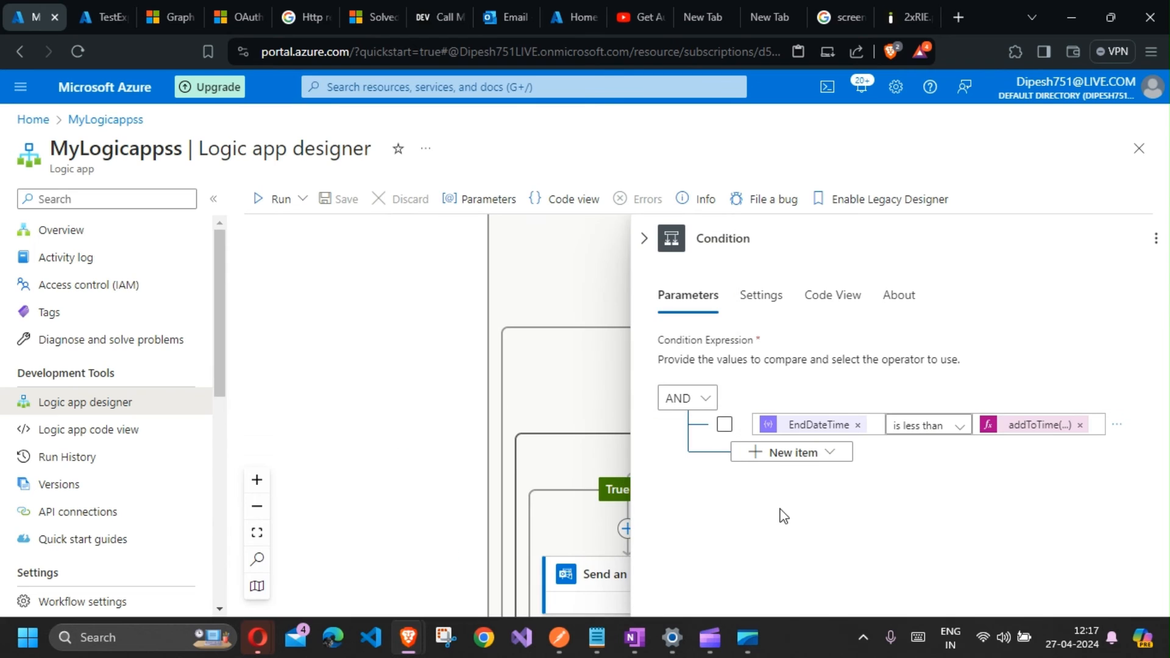
Step: Reopen the Condition action and remove the EndDateTime variable from its left operand
click(588, 299)
scroll(707, 426, up, 2)
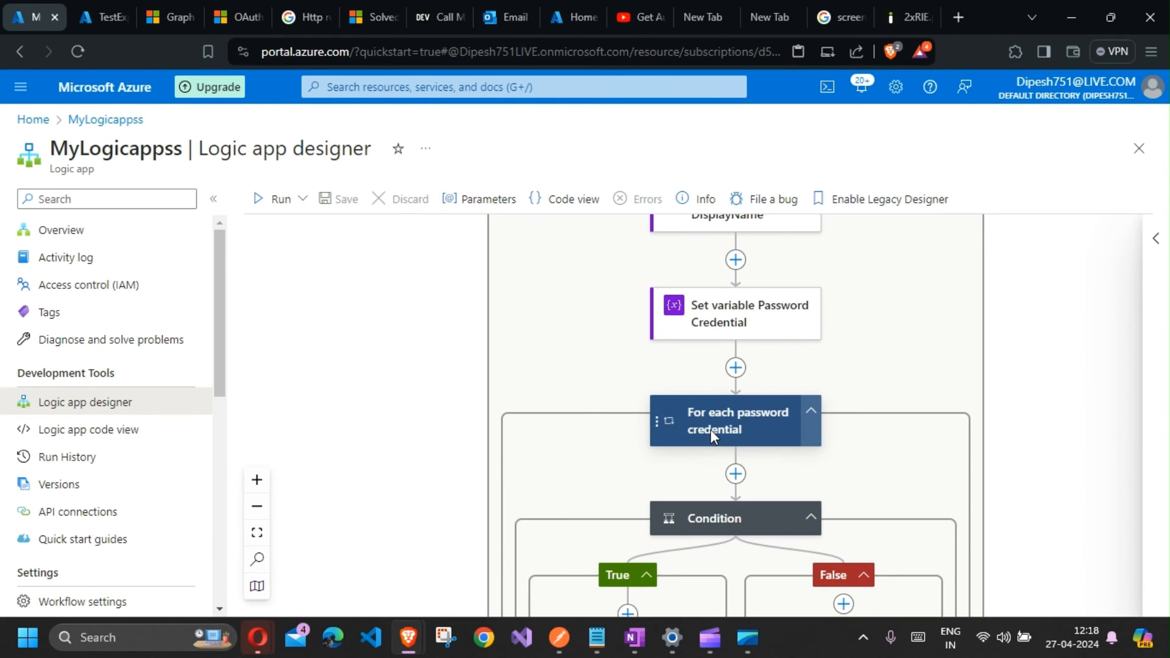
scroll(711, 430, up, 5)
scroll(713, 396, down, 6)
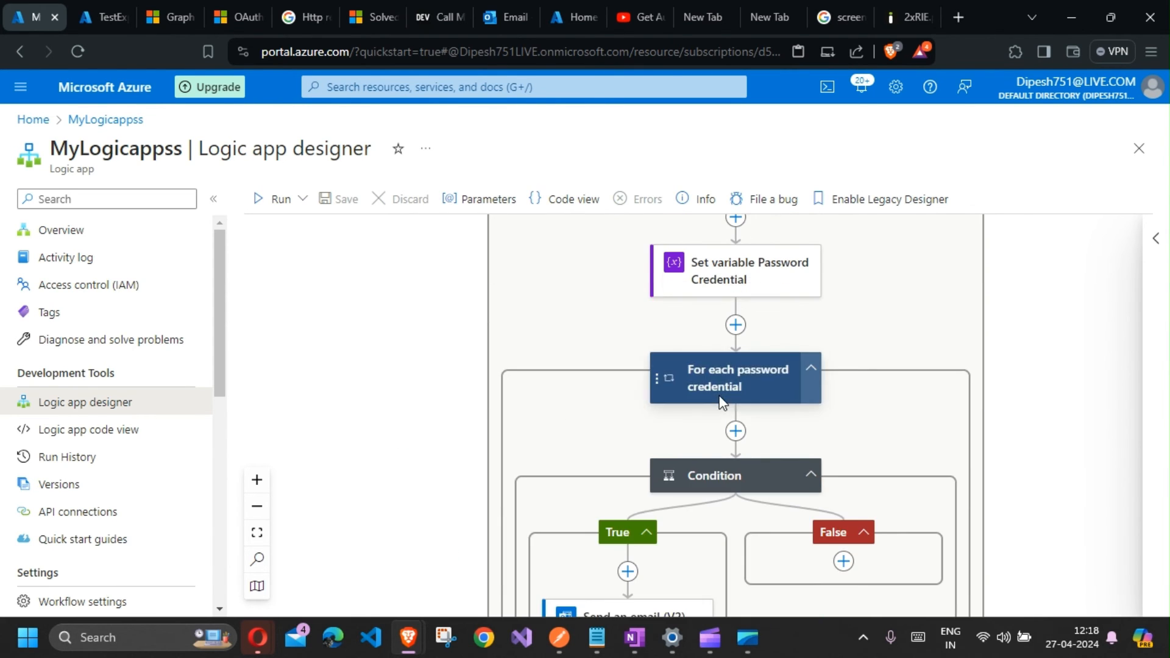
scroll(721, 401, down, 3)
scroll(726, 429, up, 2)
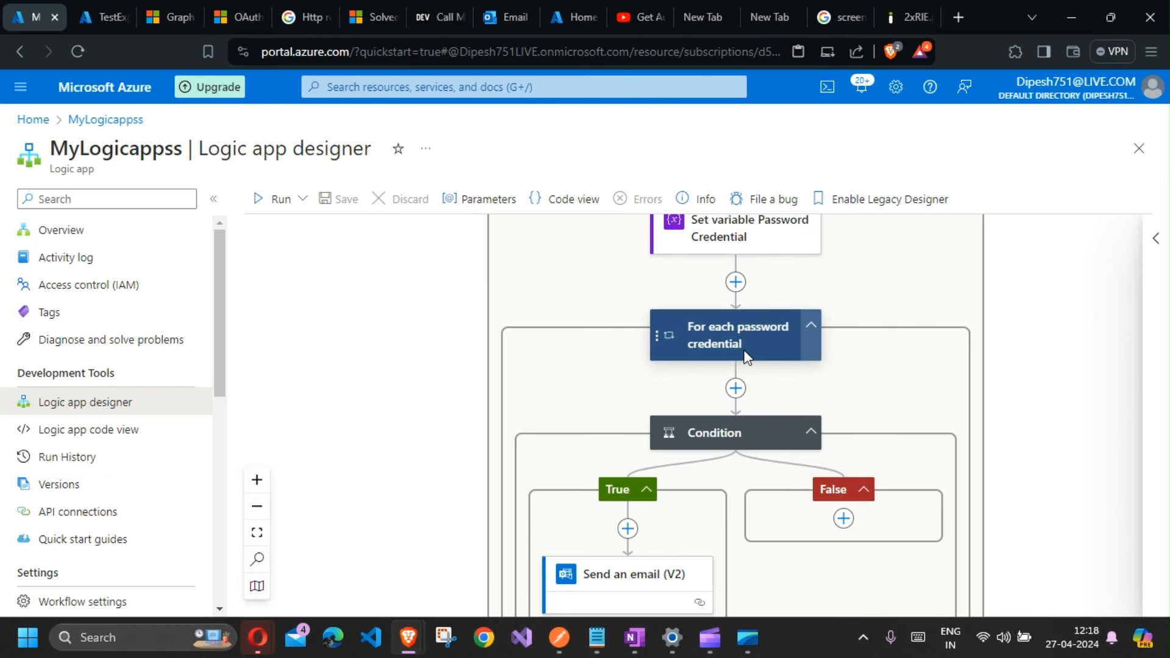
click(755, 434)
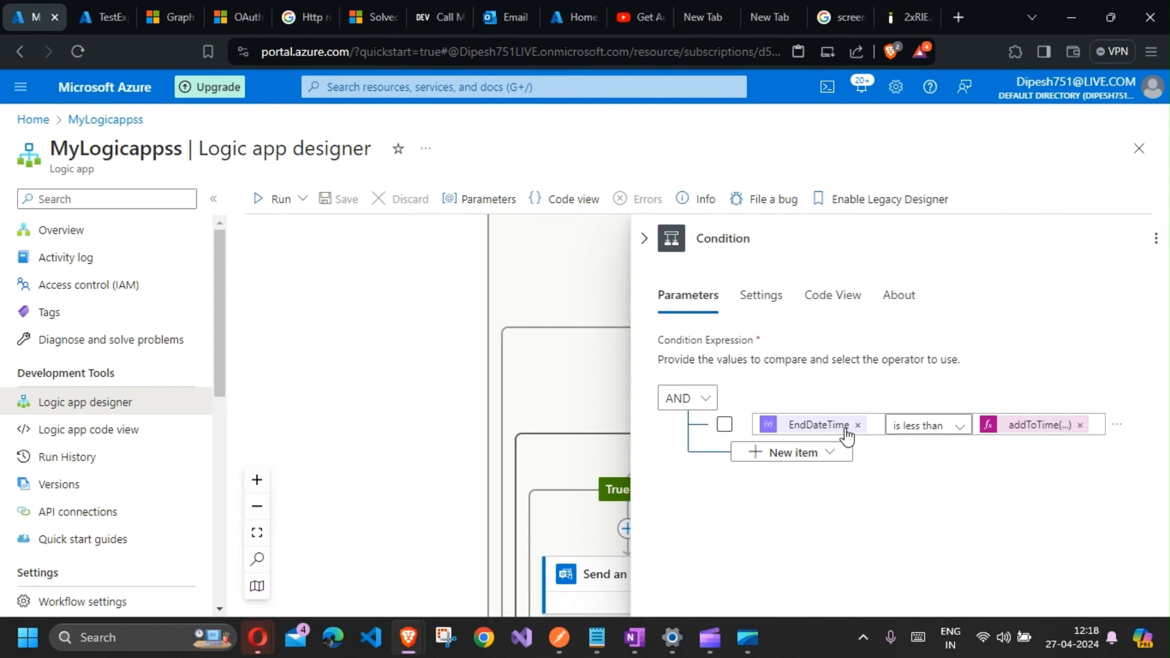
click(857, 426)
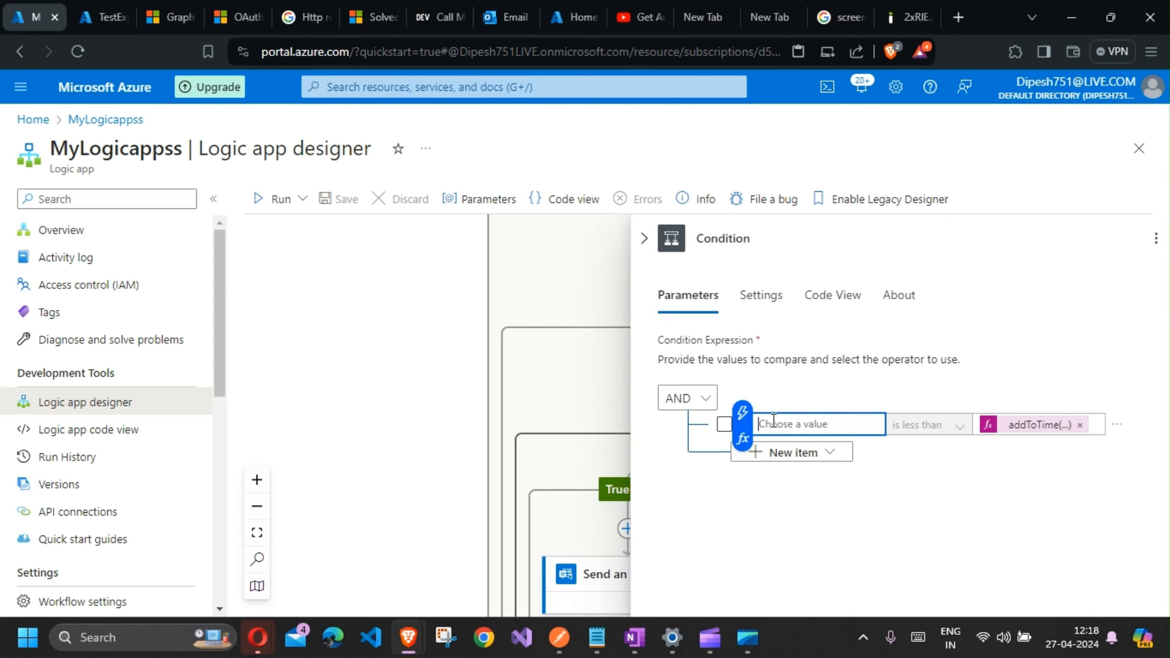
Step: Set the condition's left operand to the expression items('For_each_password_credential')?['EndDateTime']
click(742, 440)
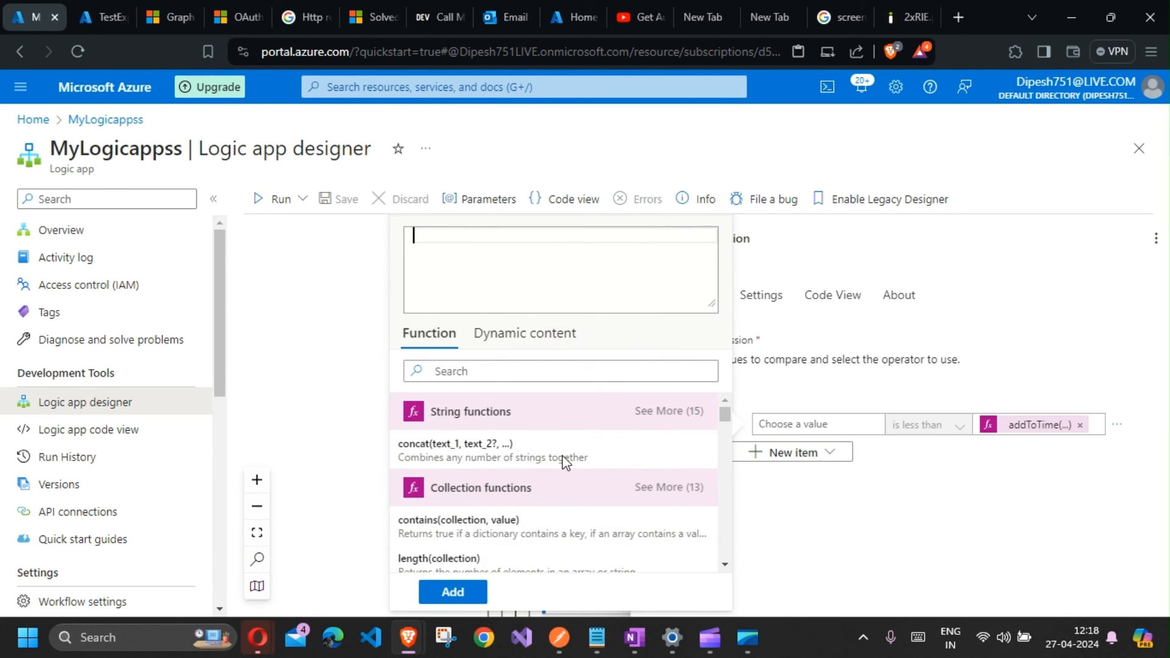
click(516, 341)
scroll(520, 509, down, 5)
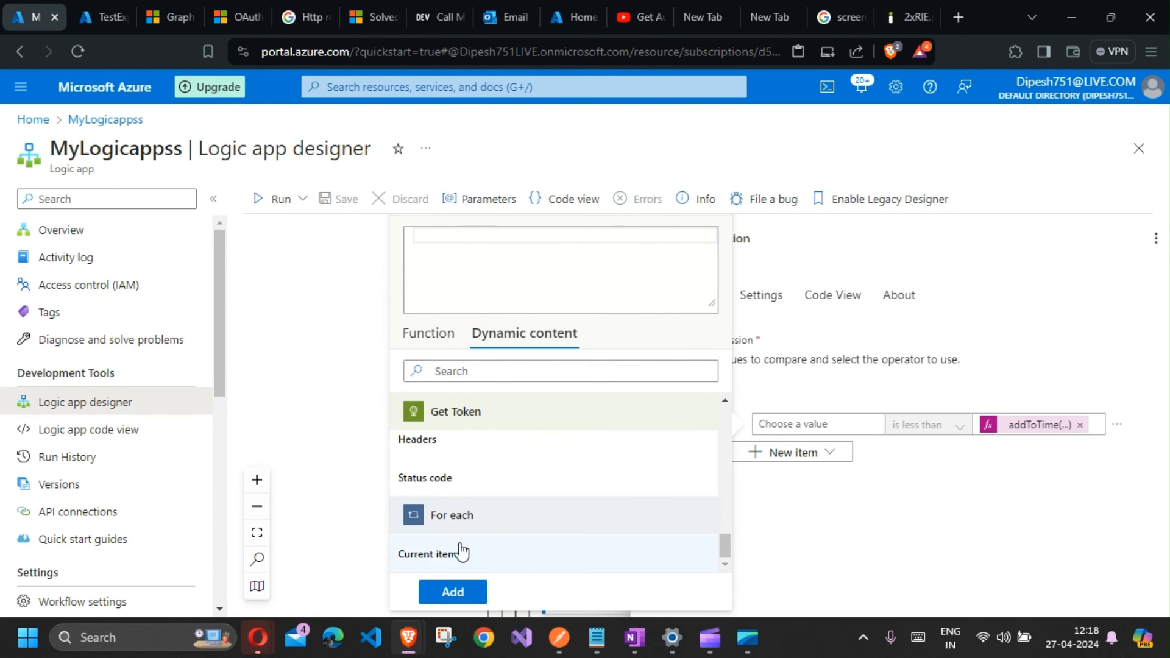
scroll(482, 534, up, 5)
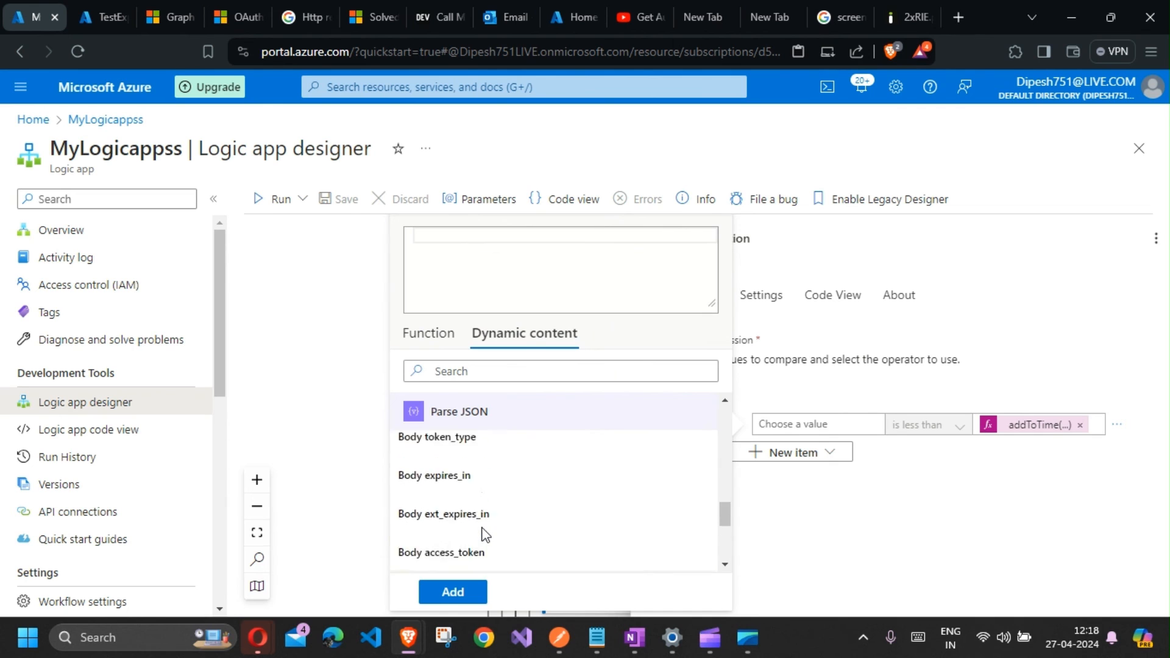
scroll(485, 535, up, 10)
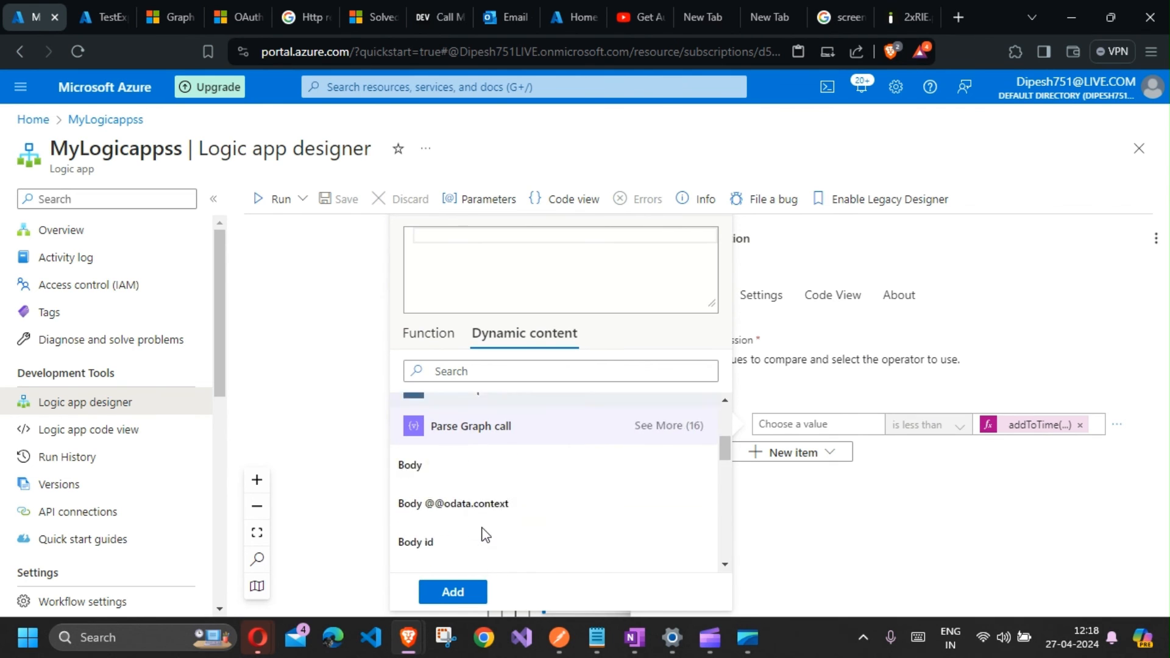
click(445, 529)
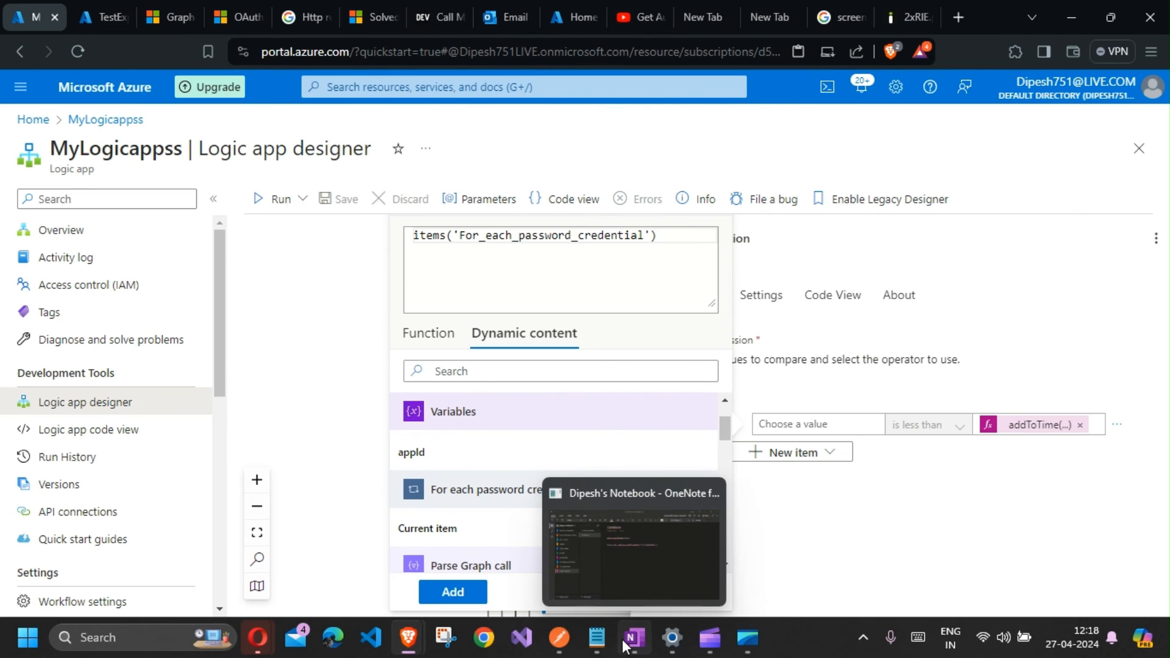
click(674, 557)
drag(641, 244, 749, 250)
key(ctrl+c)
key(alt+Tab)
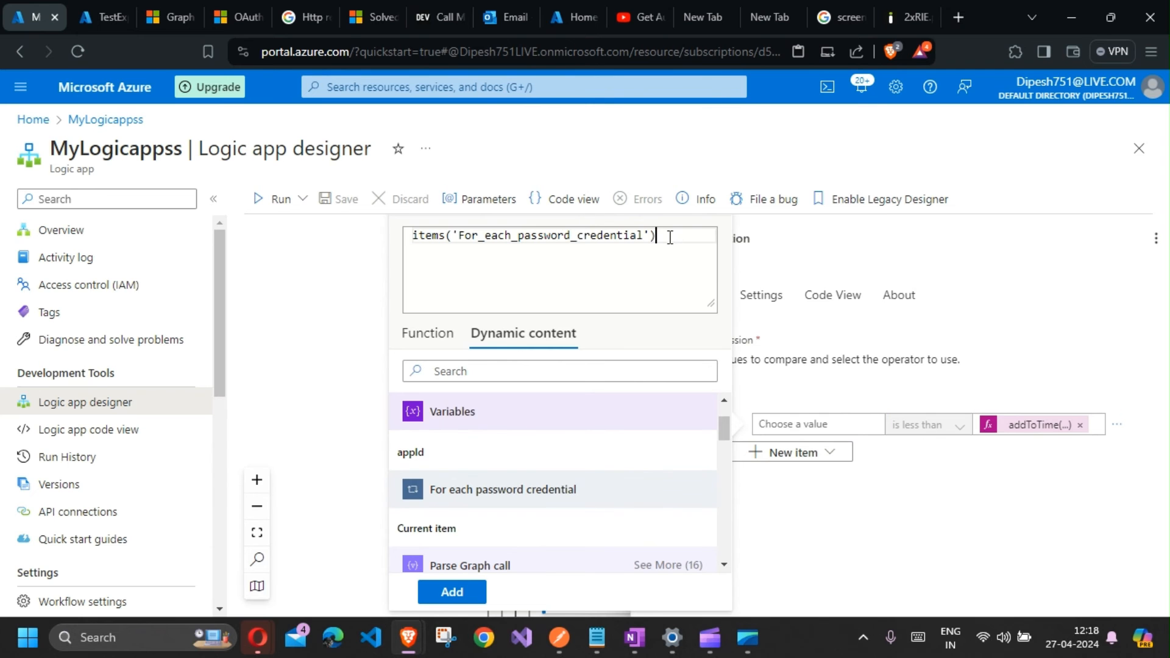
key(ctrl+v)
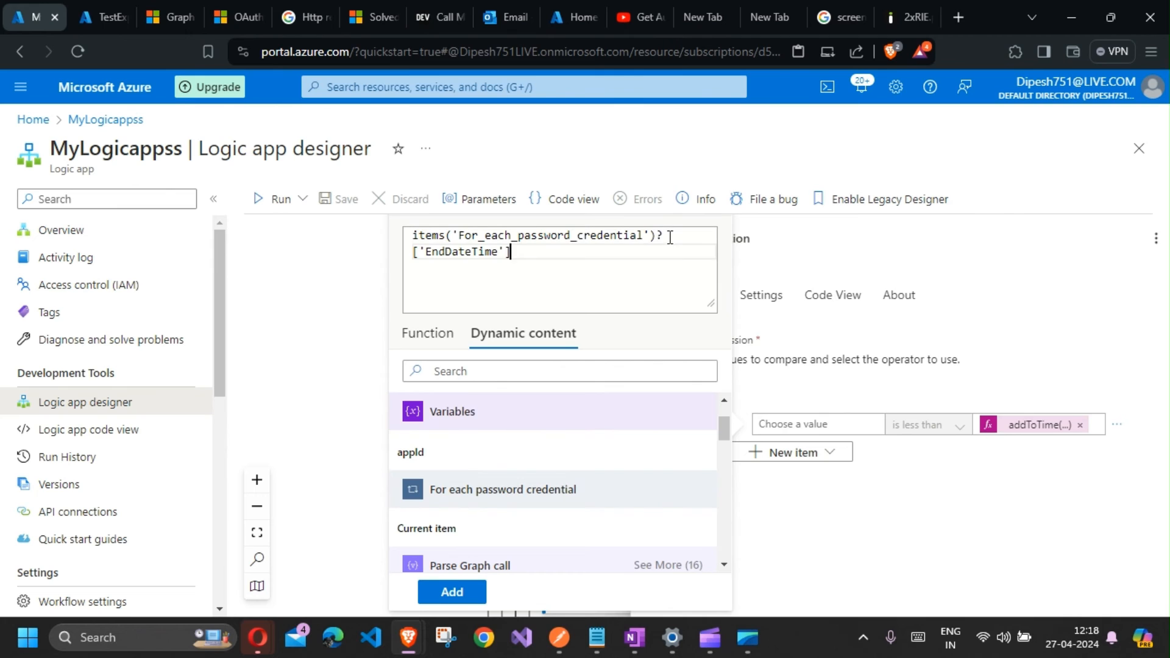
click(453, 593)
Step: Save the workflow and run it manually
click(817, 510)
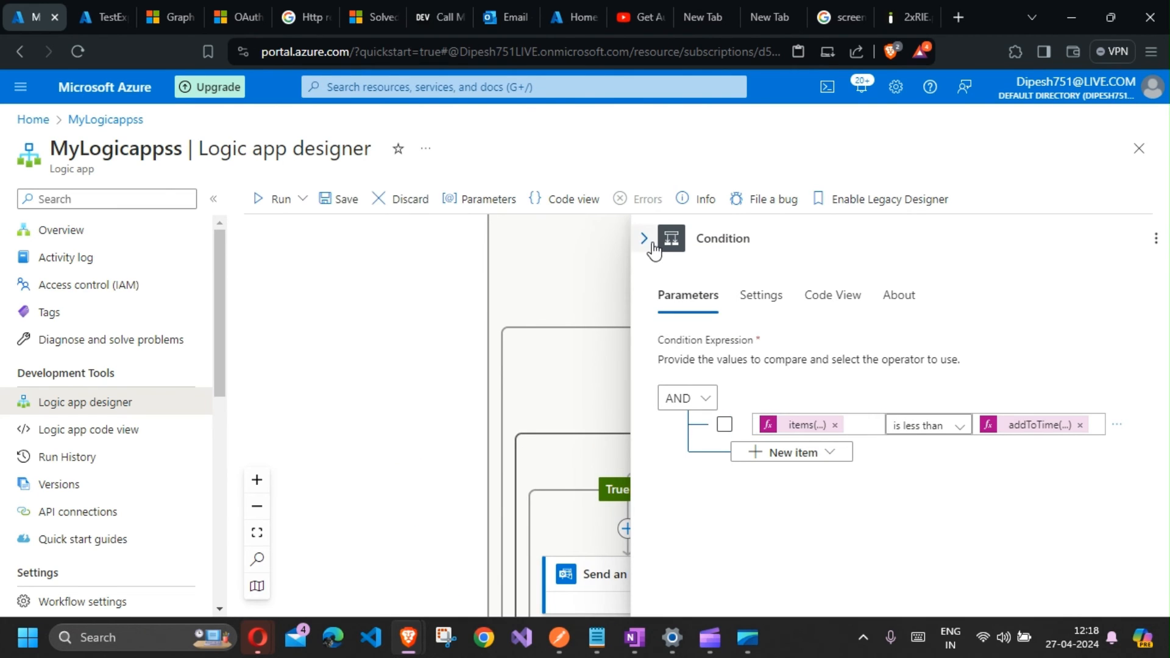
click(336, 212)
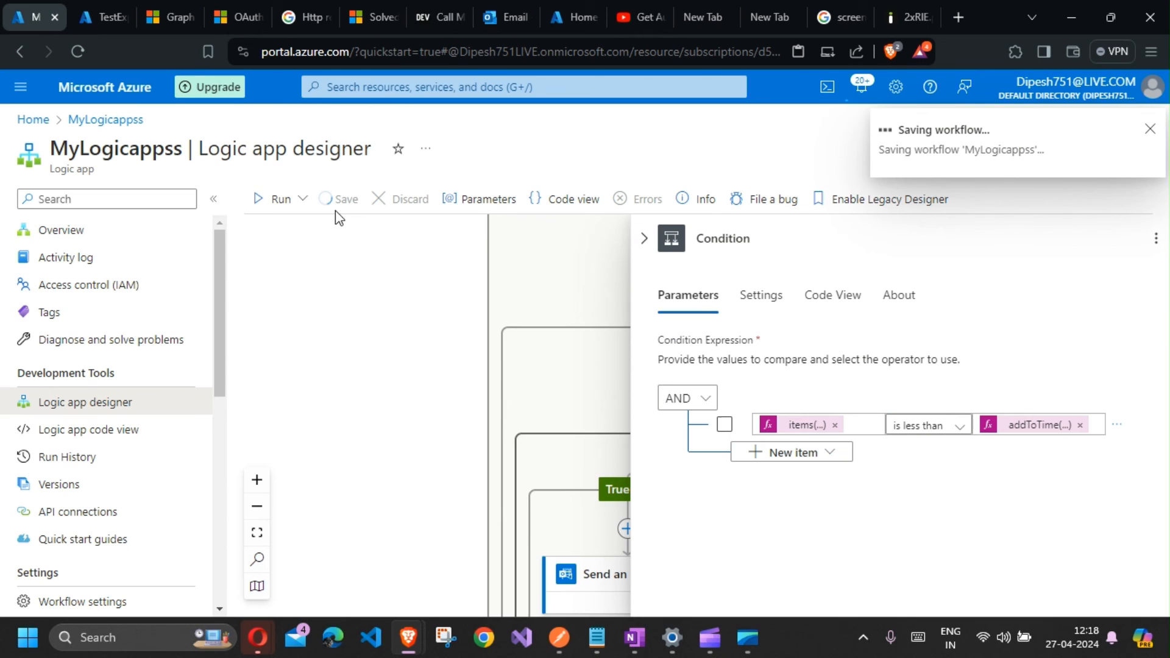
click(279, 214)
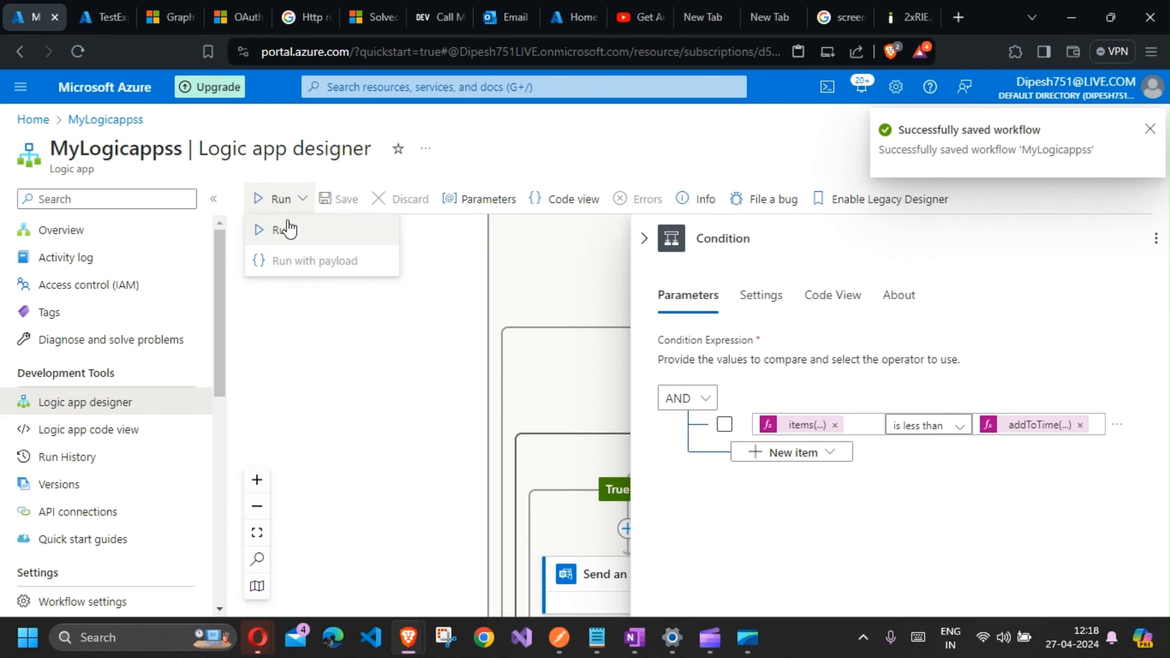
click(285, 226)
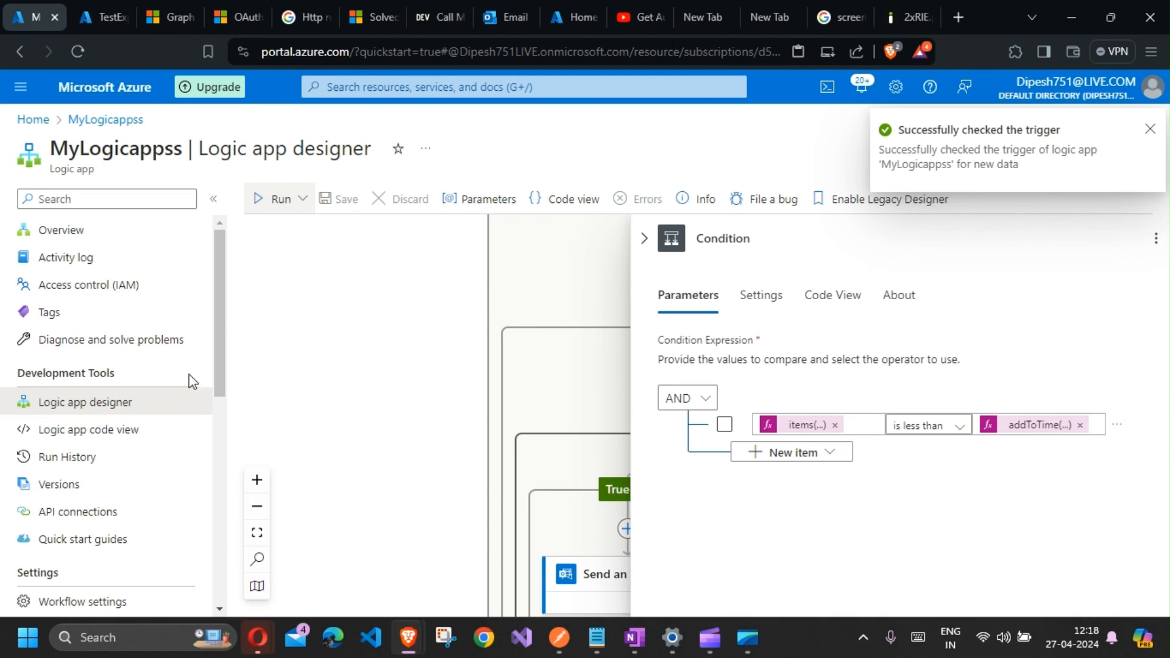
Step: Open Run History and refresh the list of runs
click(131, 459)
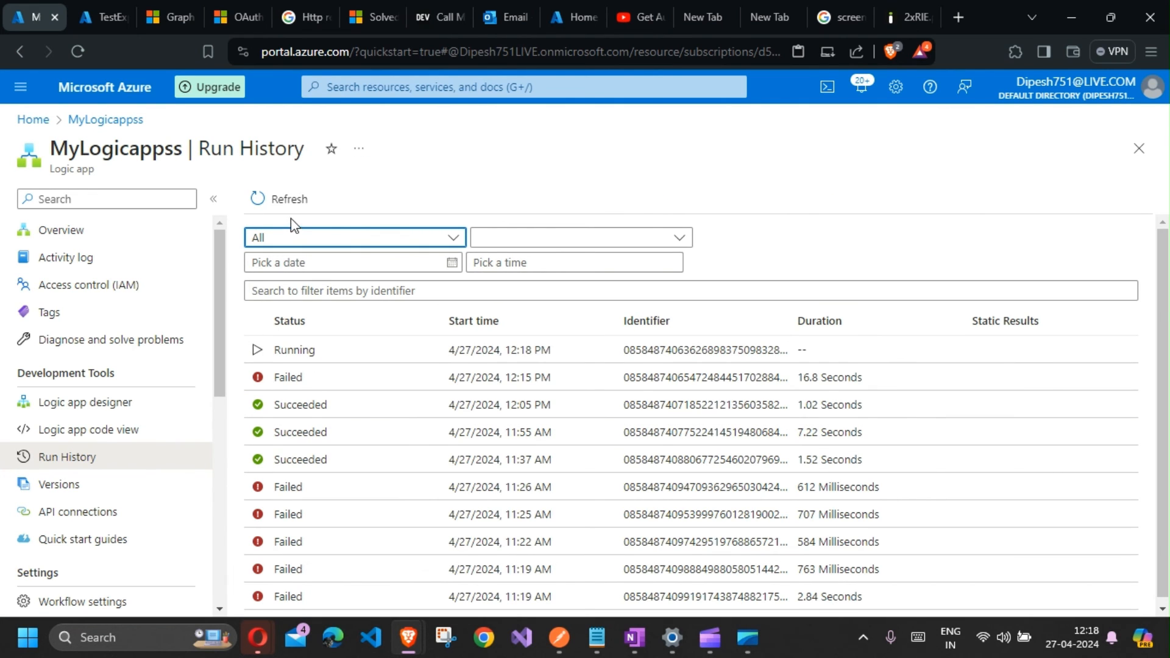
click(299, 213)
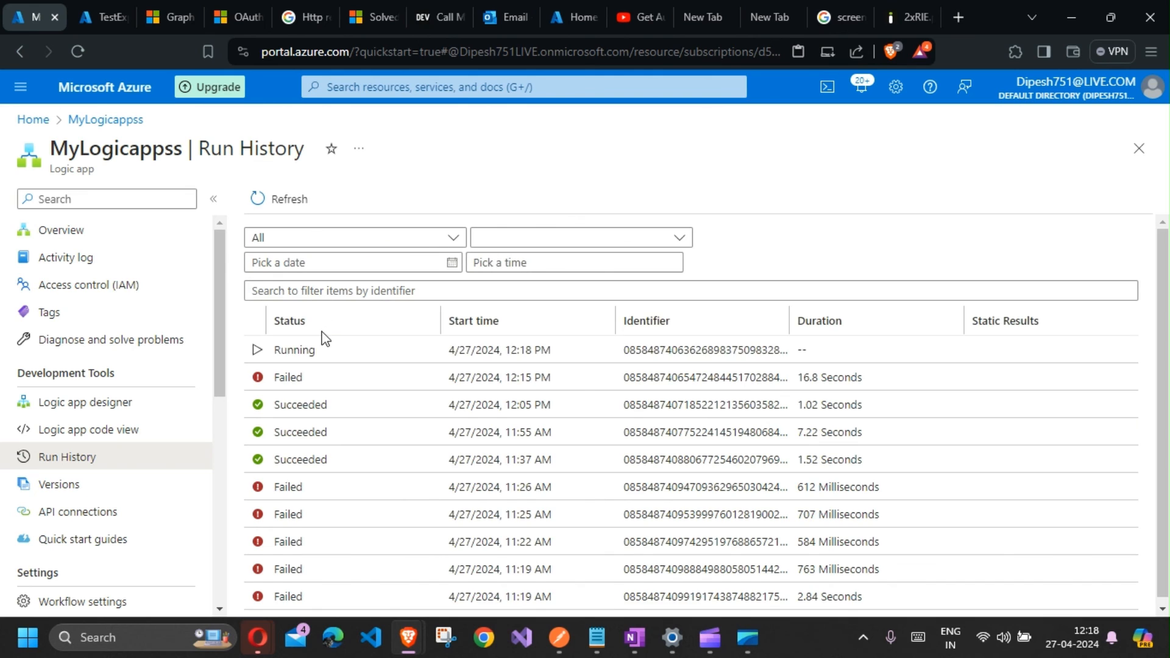
click(277, 200)
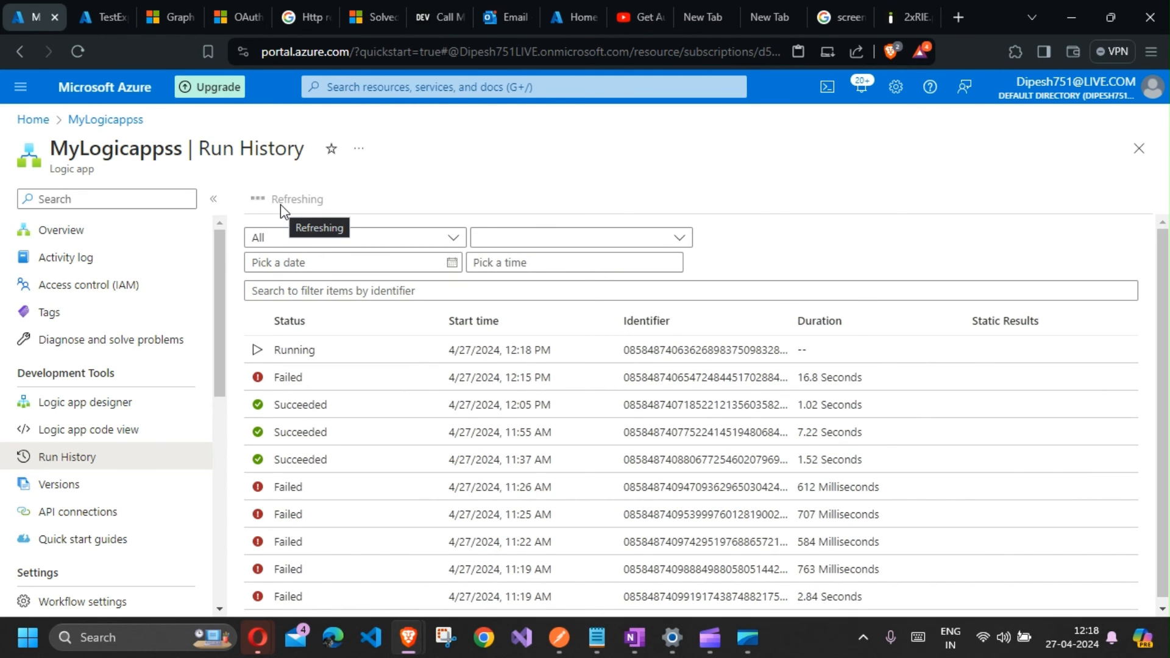
Step: Open the newest expiry notification email in the inbox and read its application name and location link
click(504, 18)
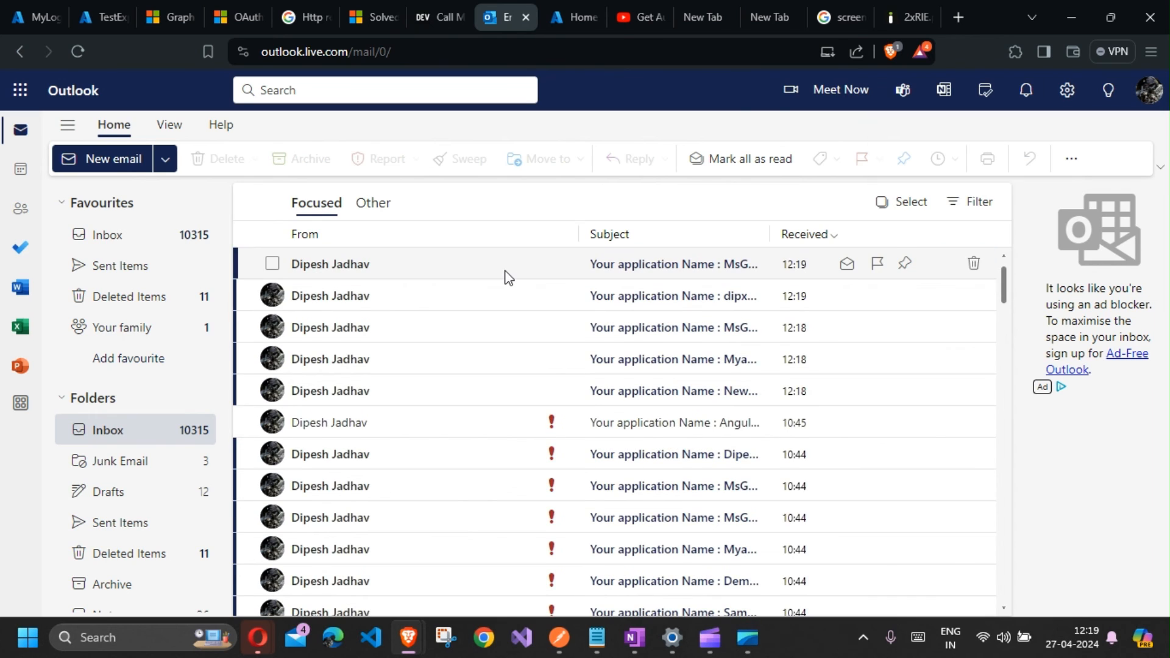
click(506, 272)
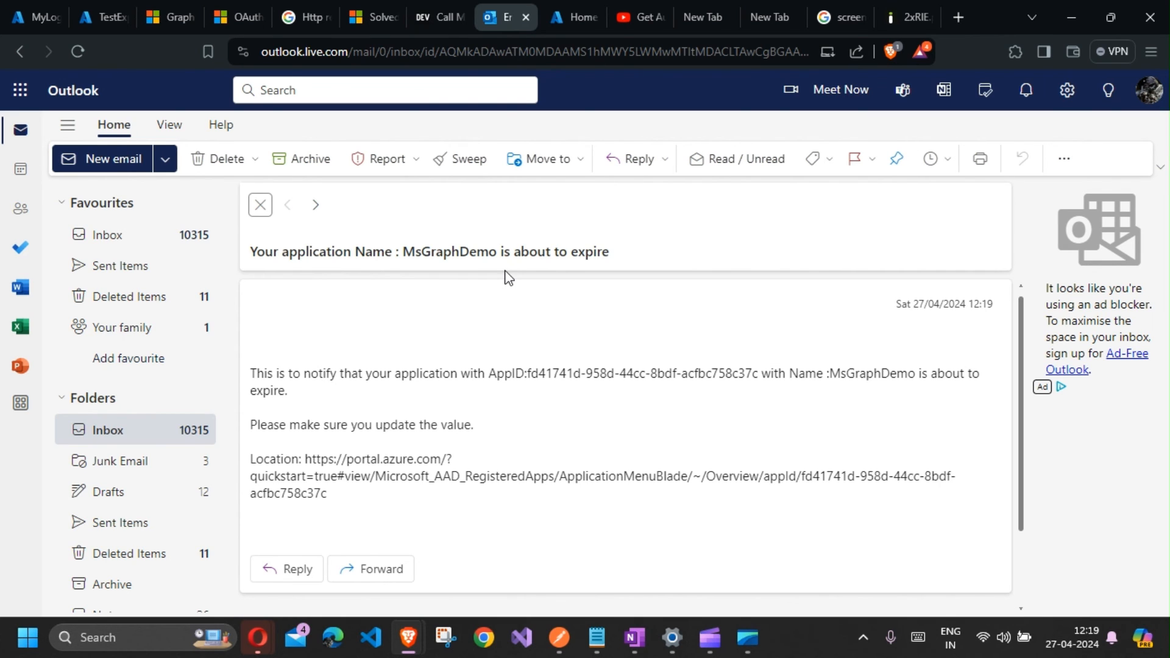
double_click(410, 252)
click(293, 257)
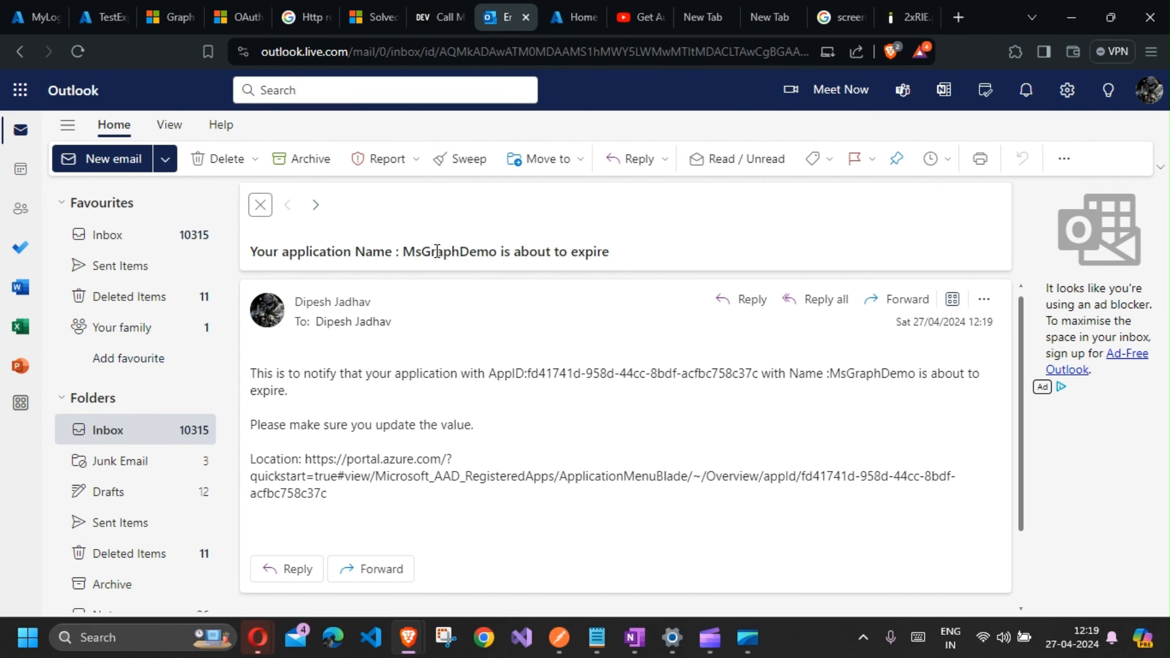
double_click(438, 252)
drag(293, 372, 475, 375)
click(539, 378)
double_click(841, 376)
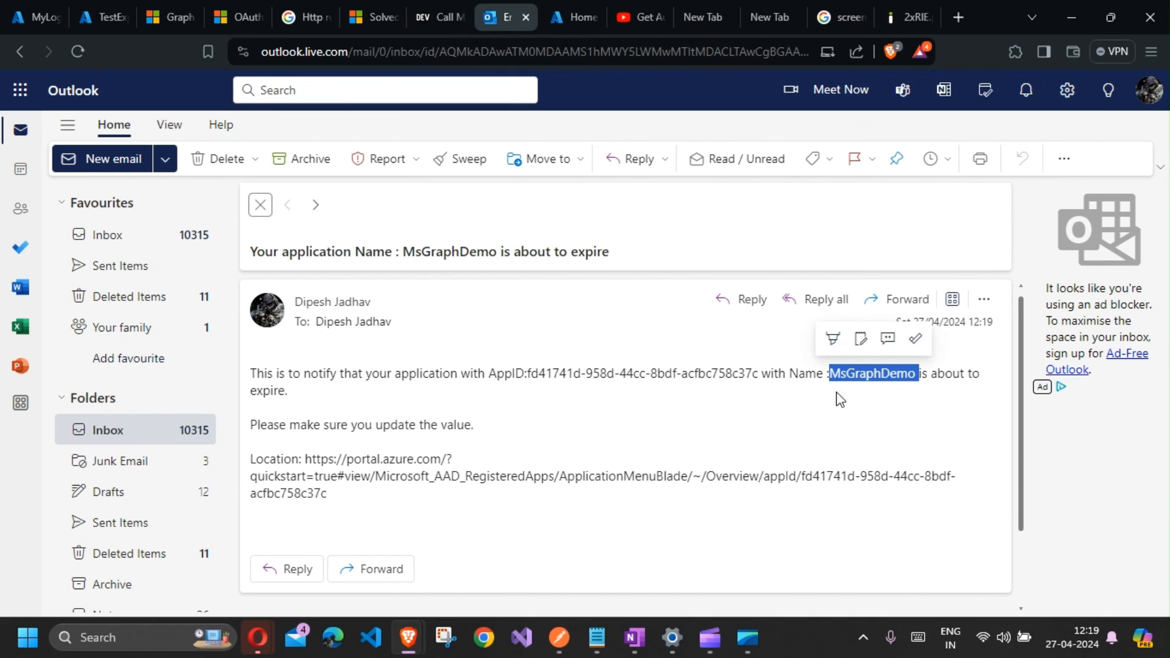
mouse_move(303, 476)
mouse_down()
mouse_move(335, 495)
mouse_move(306, 461)
mouse_up()
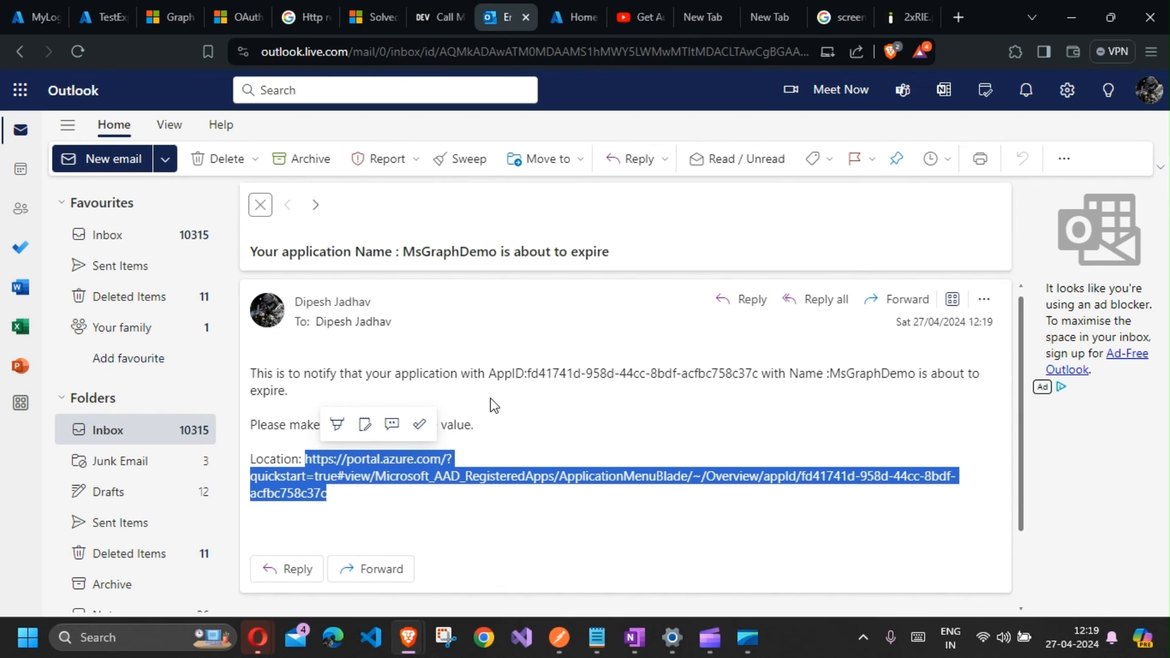
Step: Read the expiry notification email, then return to the inbox and scroll through the list of notification messages
drag(418, 374, 502, 495)
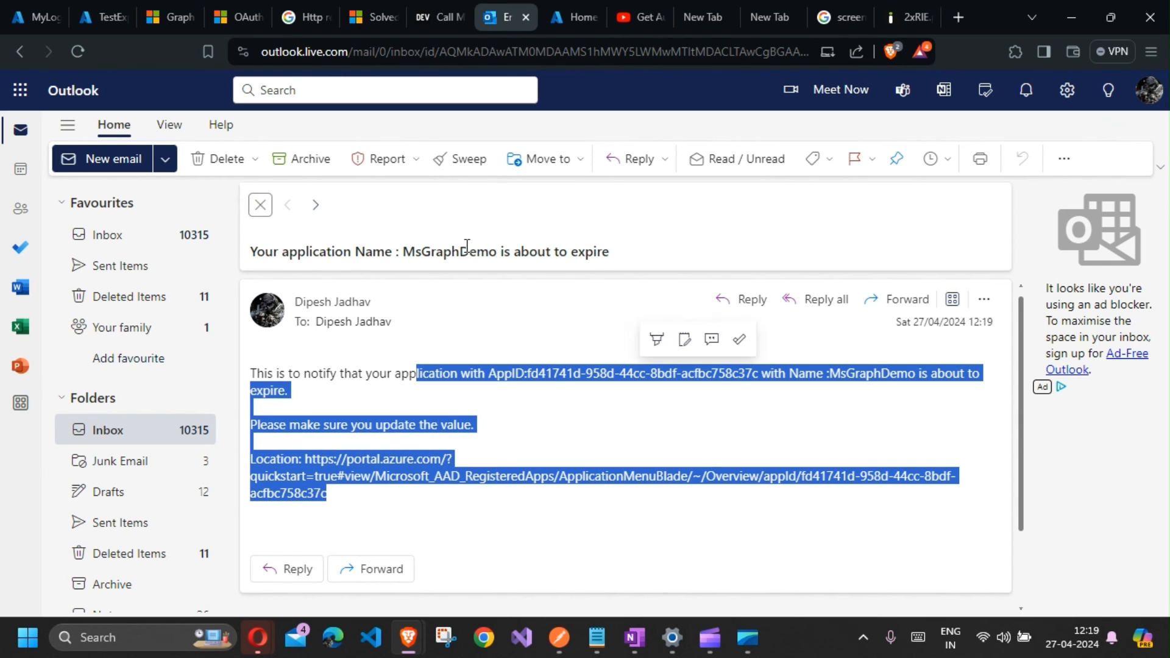
drag(467, 247, 305, 249)
click(466, 500)
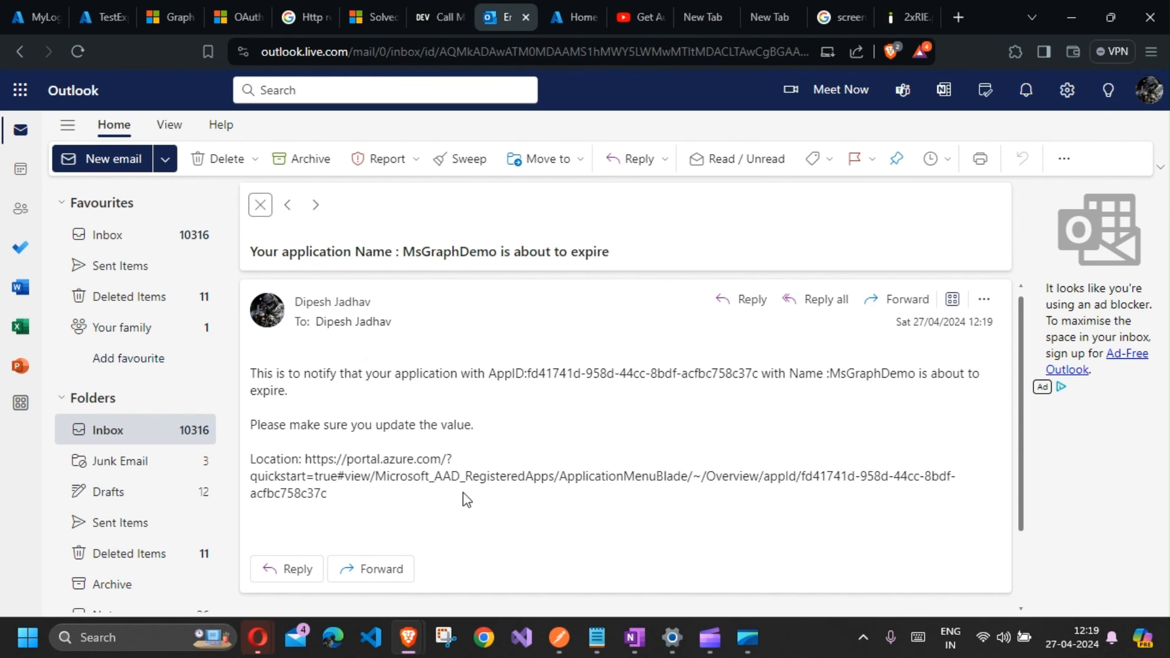
scroll(467, 499, down, 2)
click(259, 203)
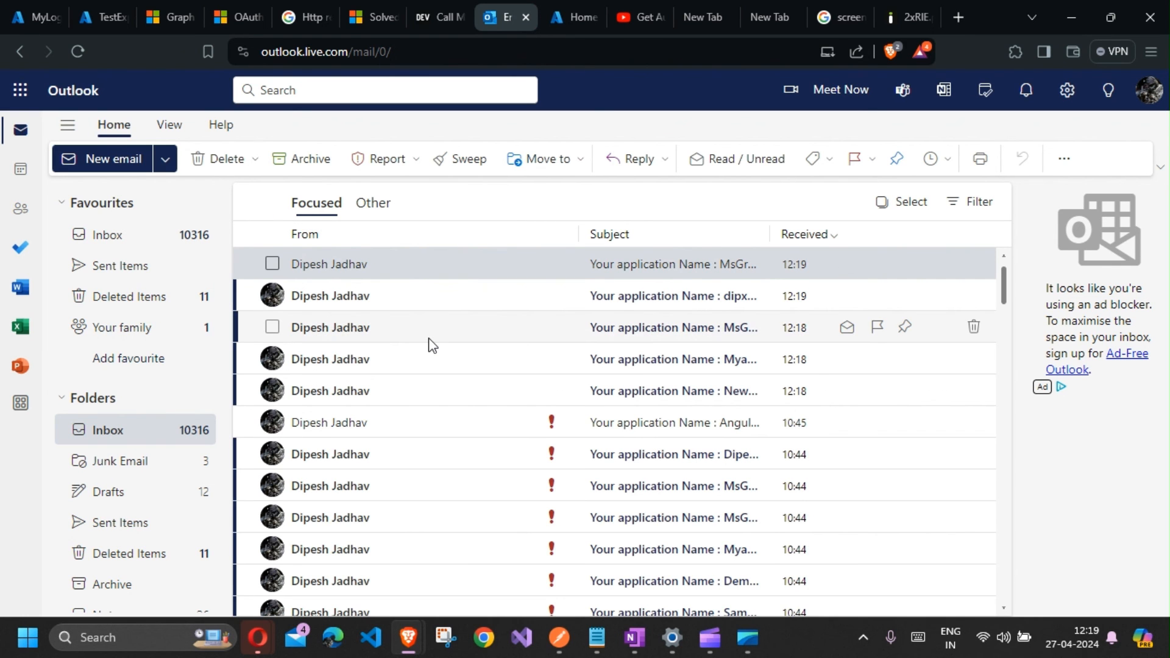
scroll(429, 341, down, 3)
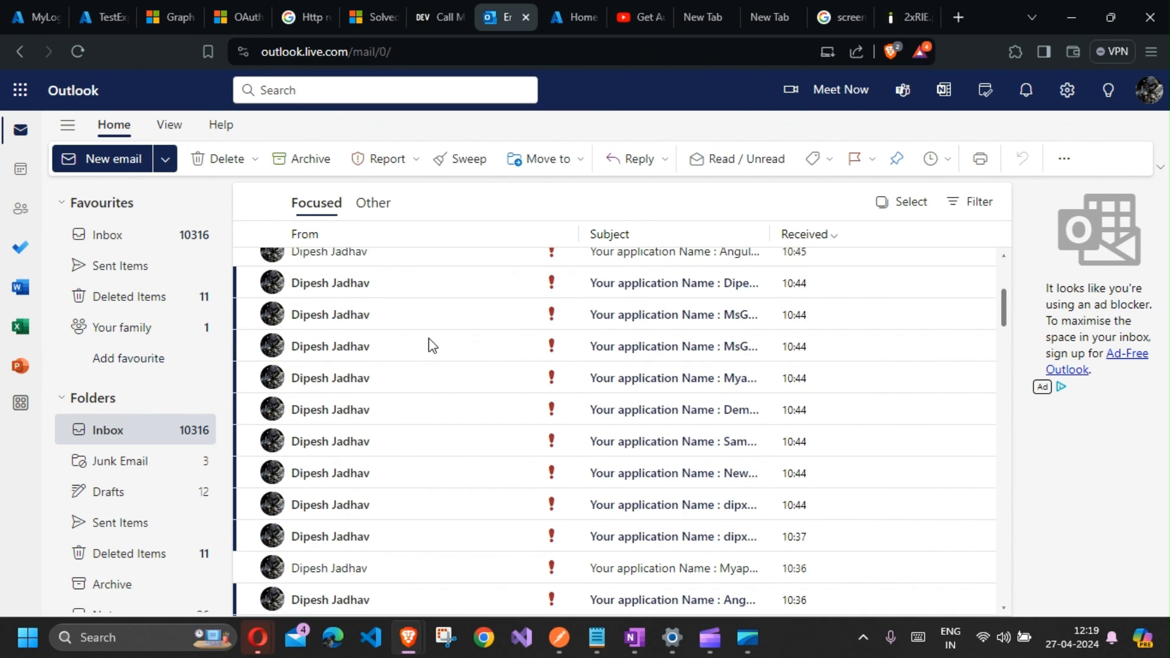
scroll(430, 341, up, 3)
Step: Open the logic app's designer and scroll through the workflow actions
click(23, 15)
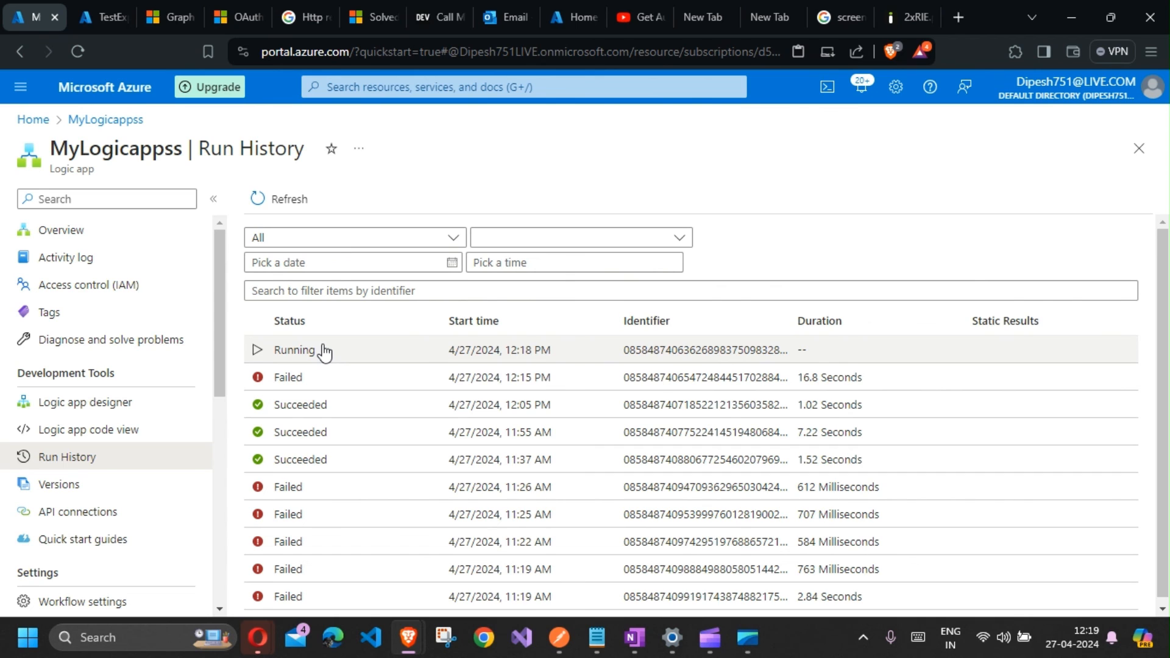
click(119, 406)
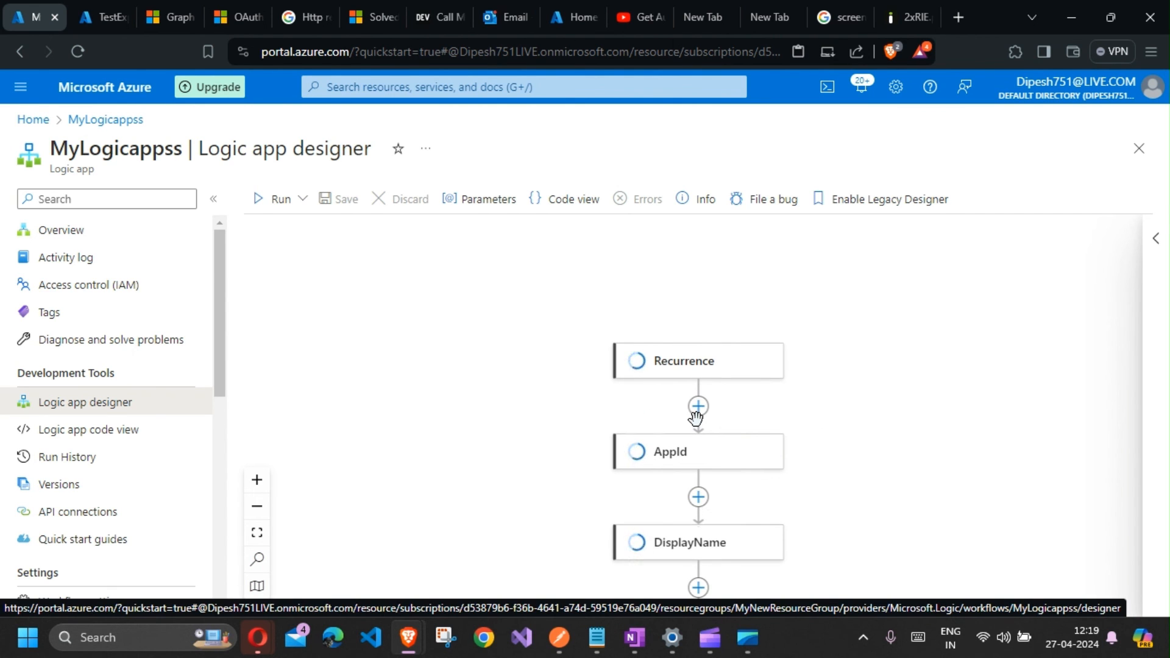
scroll(695, 468, down, 5)
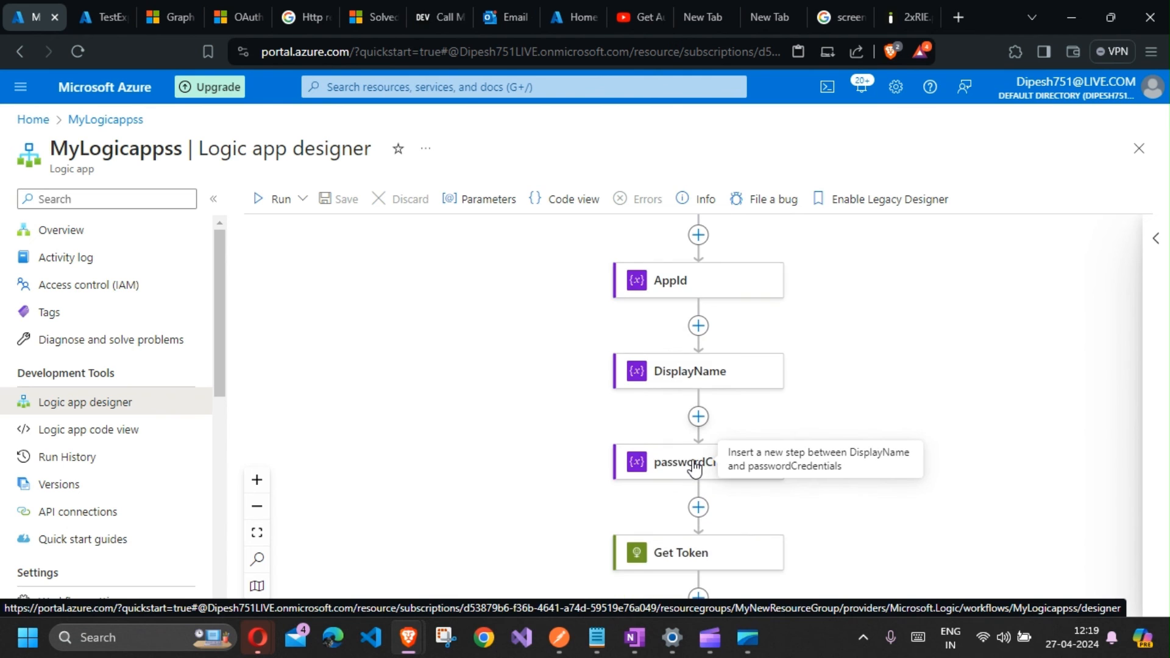
Step: Remove the $select query from the Graph applications request URL and send the request
click(567, 640)
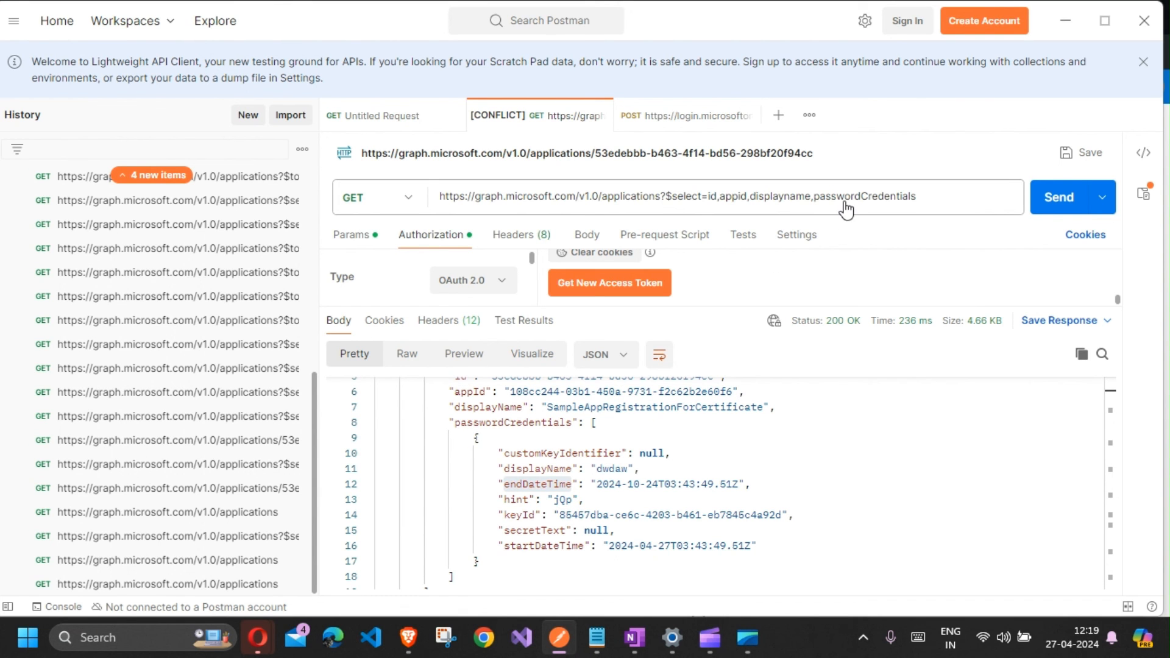
click(949, 196)
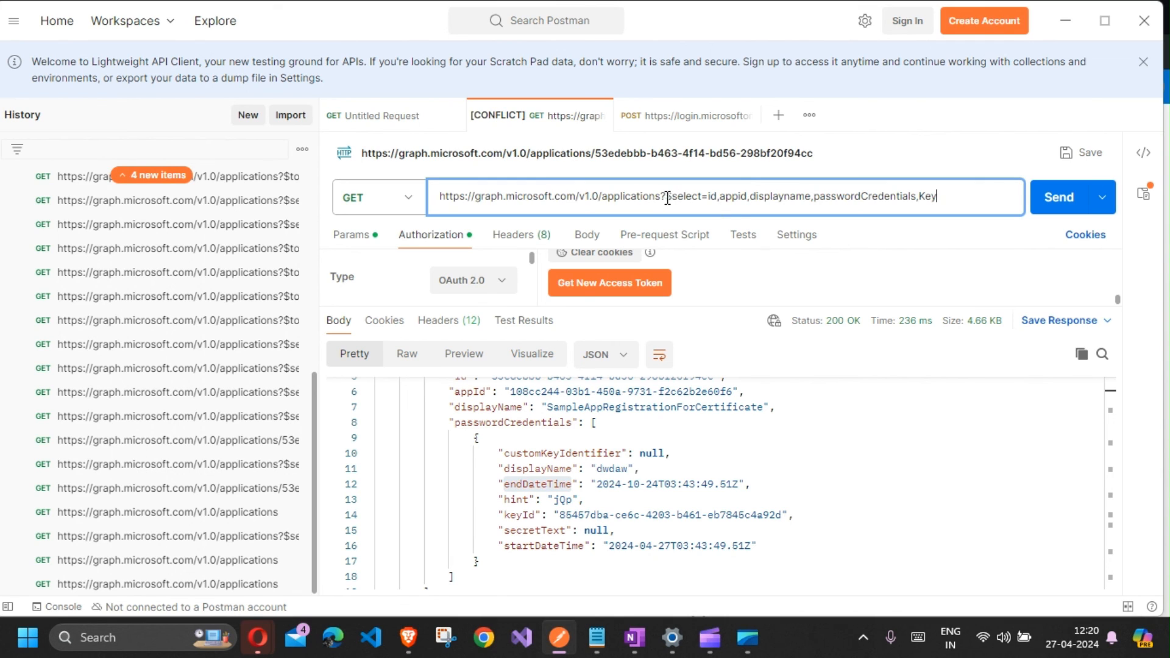
drag(663, 195, 938, 196)
key(BackSpace)
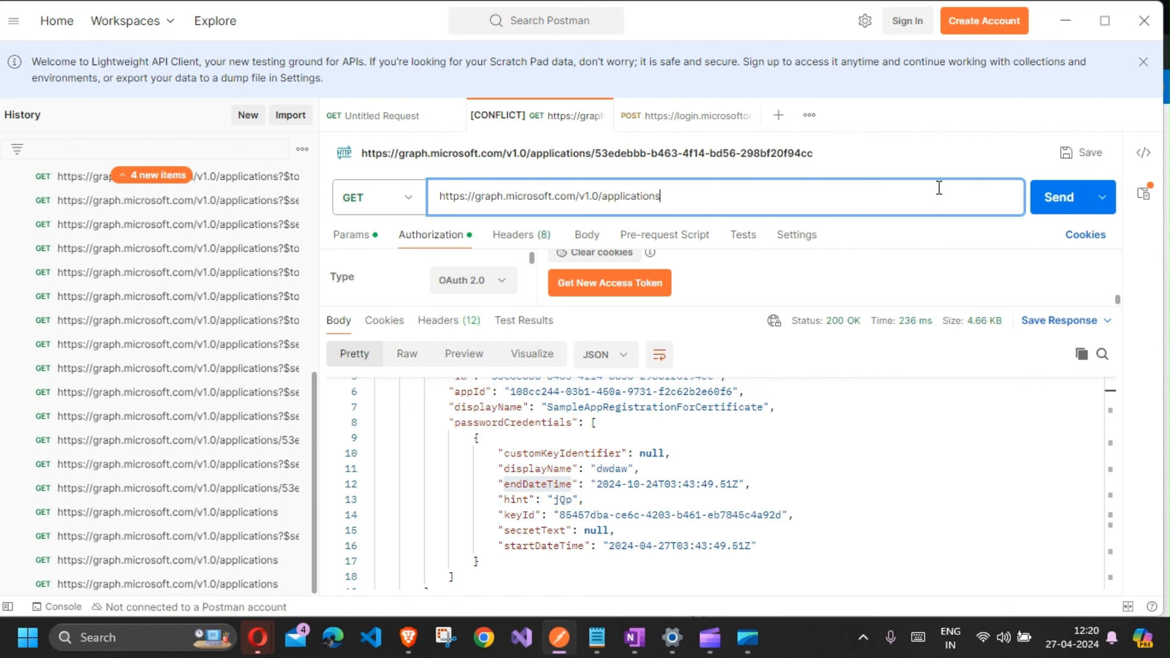
click(1056, 202)
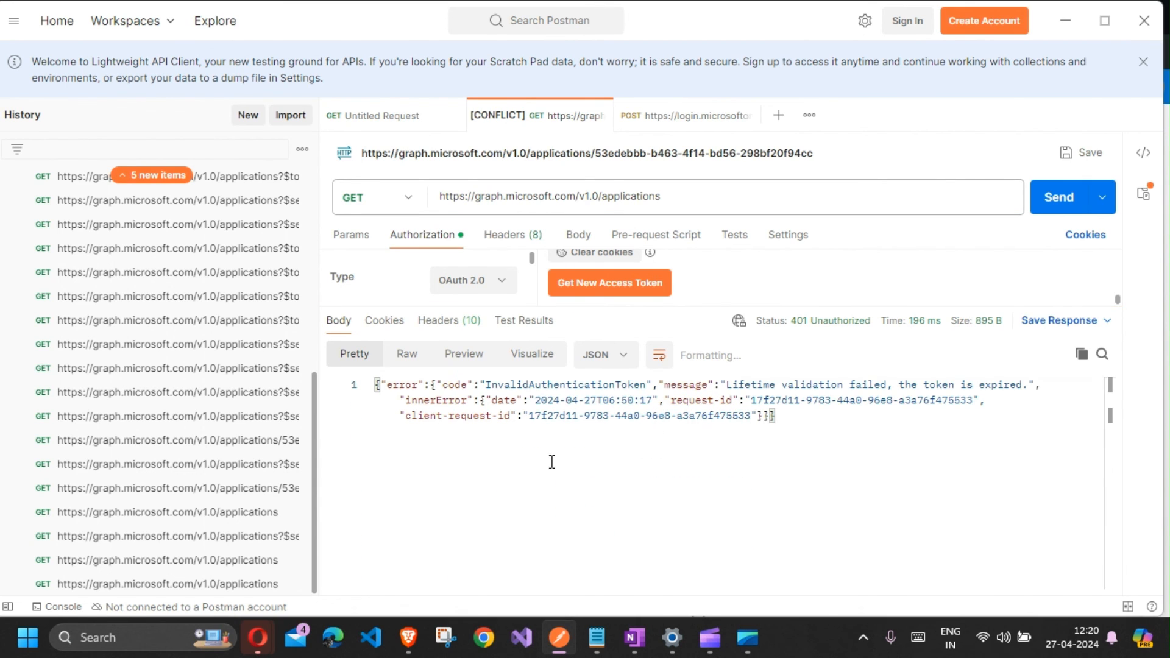
Step: Get a new OAuth 2.0 access token, use it for the request, and resend the applications request
click(594, 292)
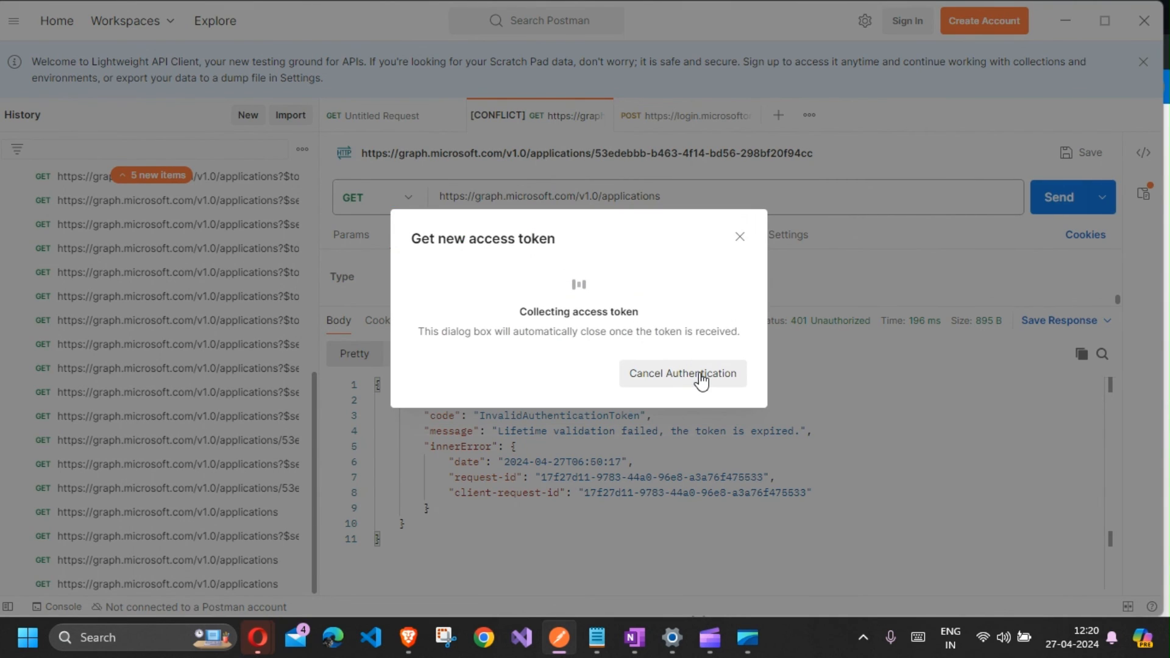
click(701, 380)
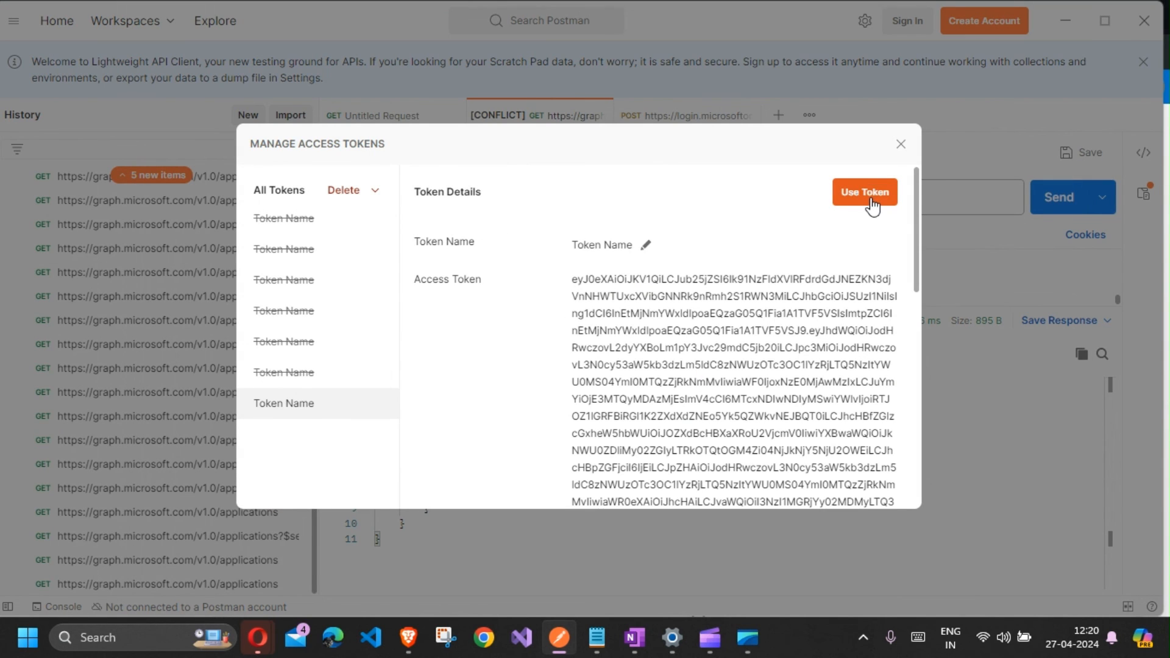
click(865, 194)
click(1064, 200)
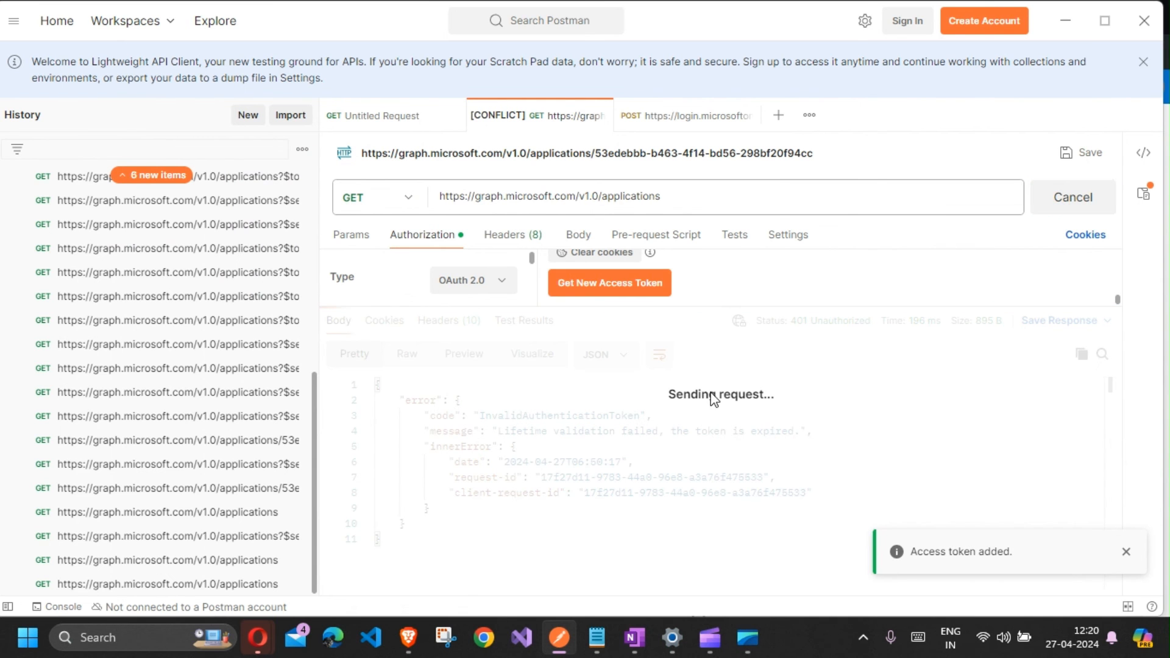
Step: Scroll through the full applications response to inspect the keyCredentials and passwordCredentials properties
scroll(640, 446, down, 8)
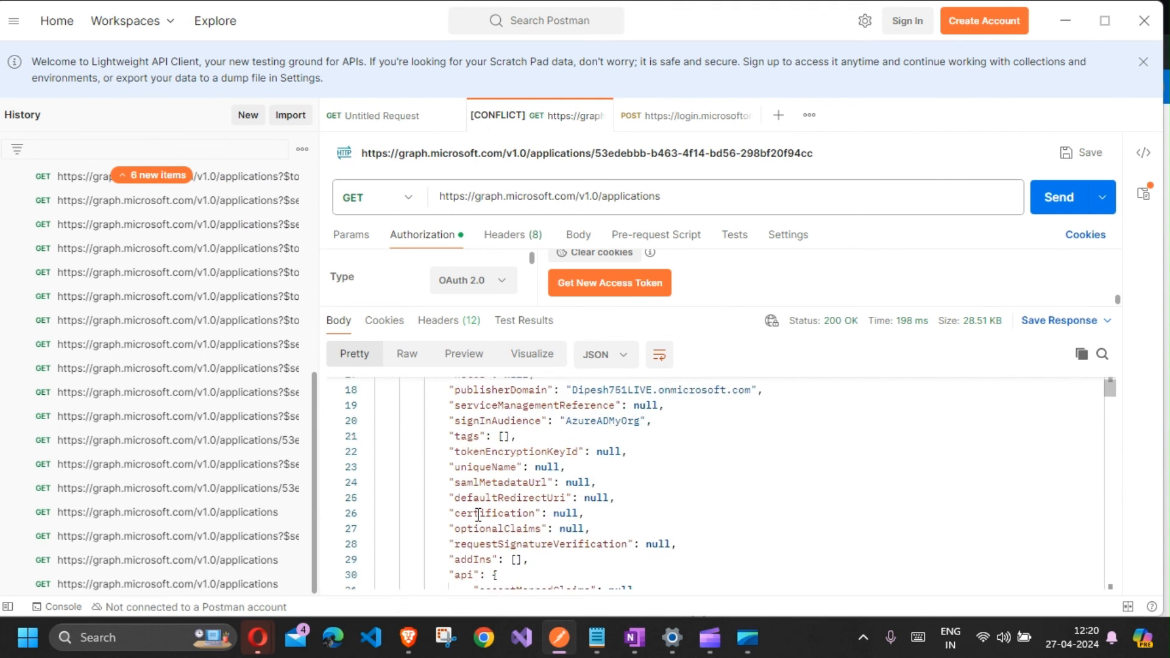
scroll(477, 514, down, 4)
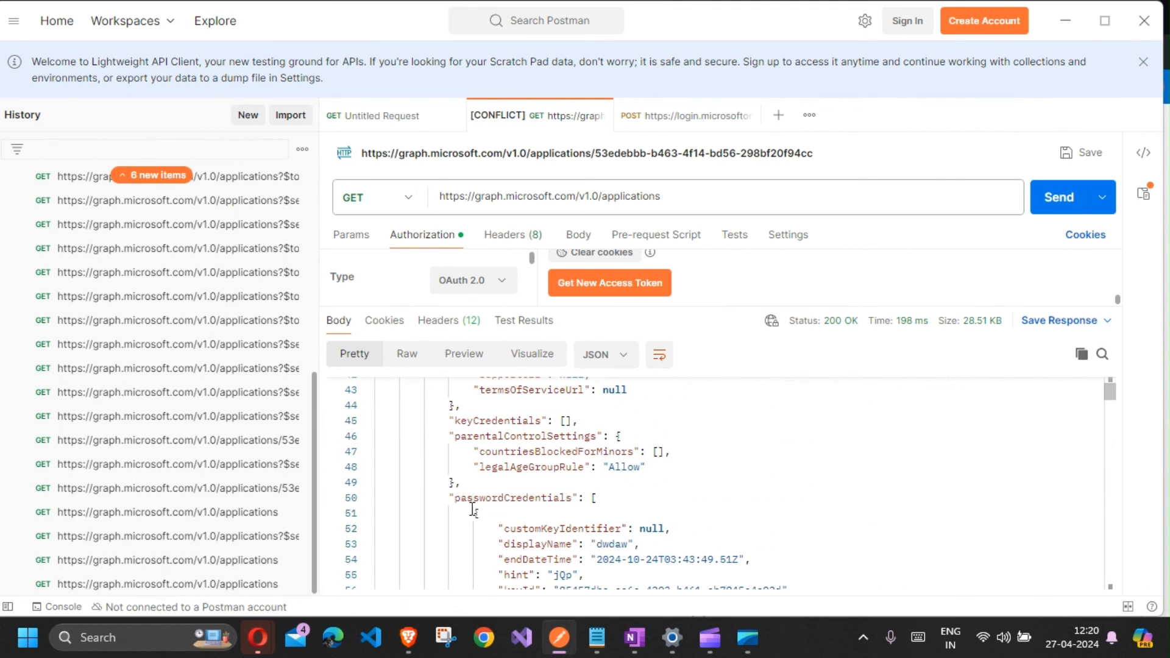
double_click(497, 423)
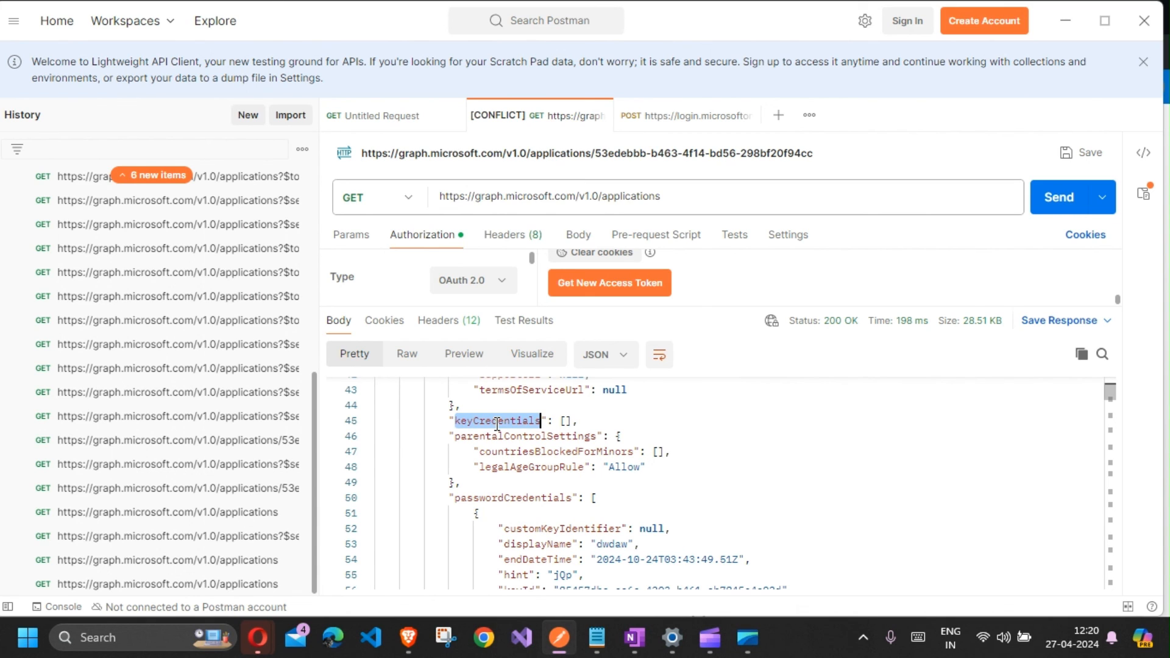
triple_click(475, 420)
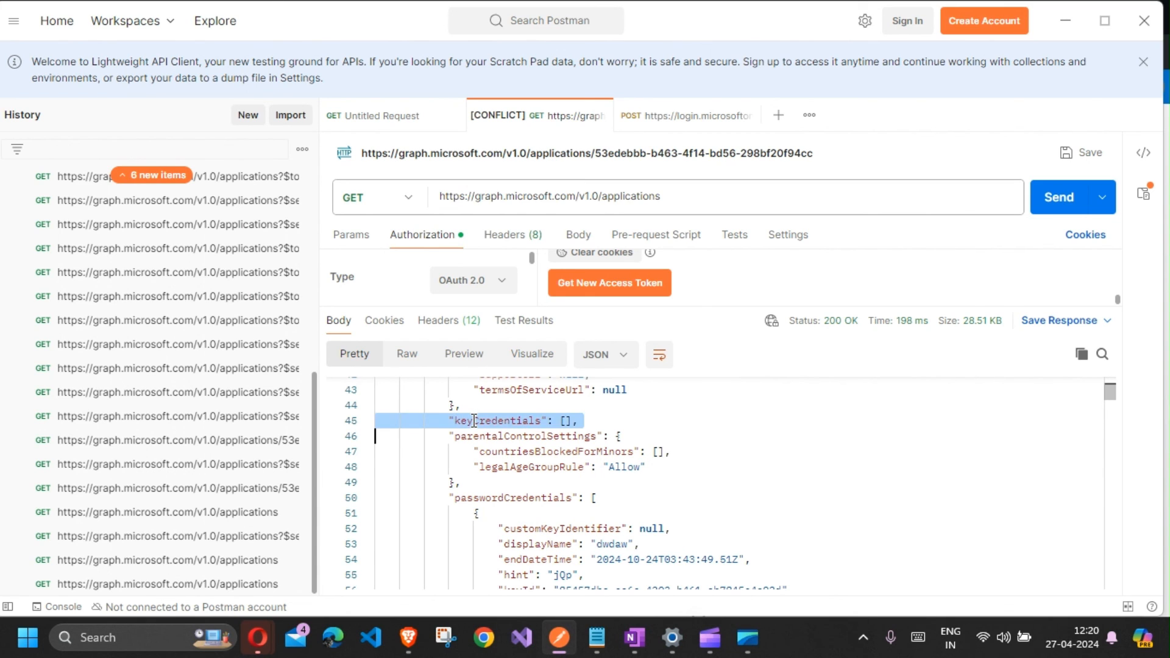
double_click(474, 420)
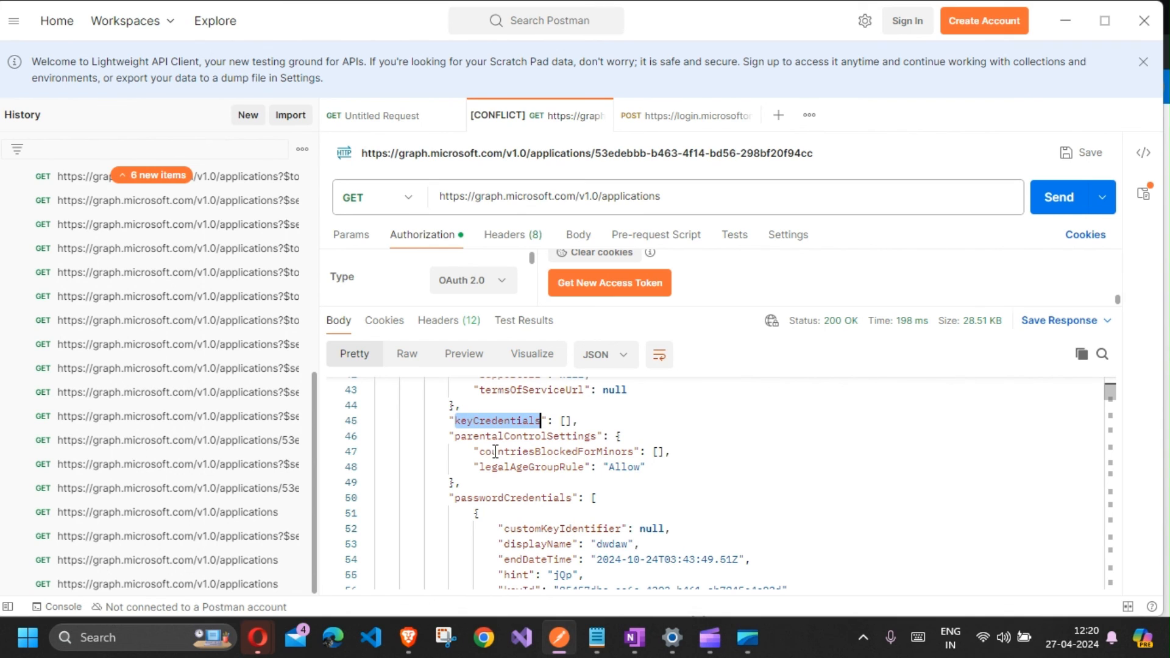
double_click(513, 498)
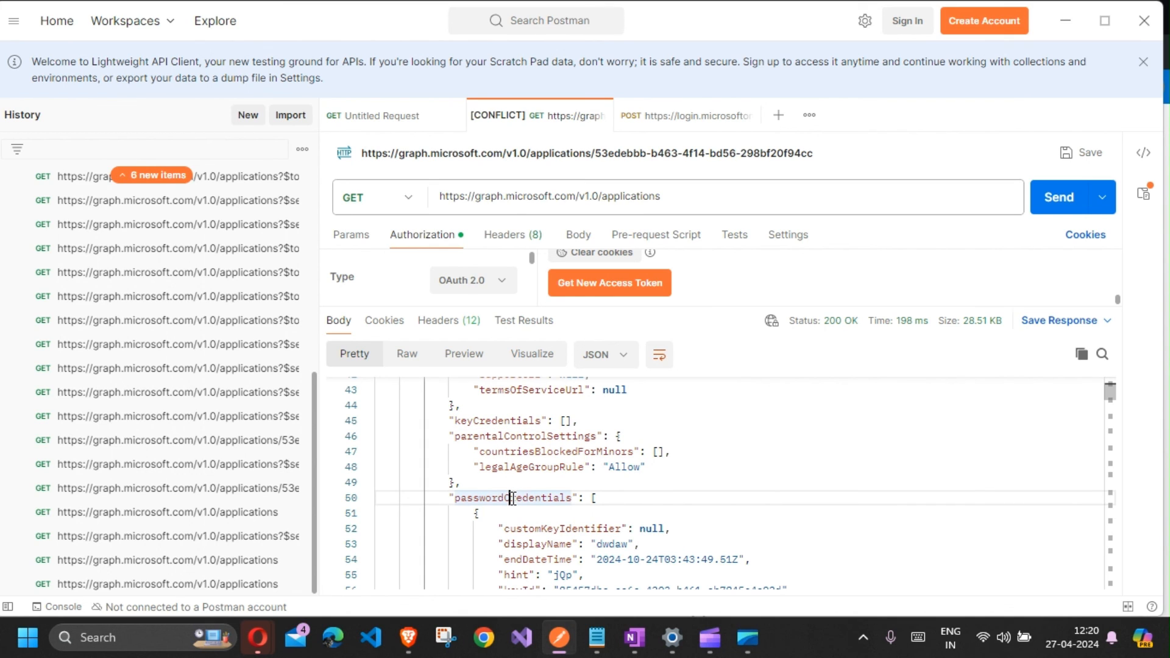
double_click(513, 498)
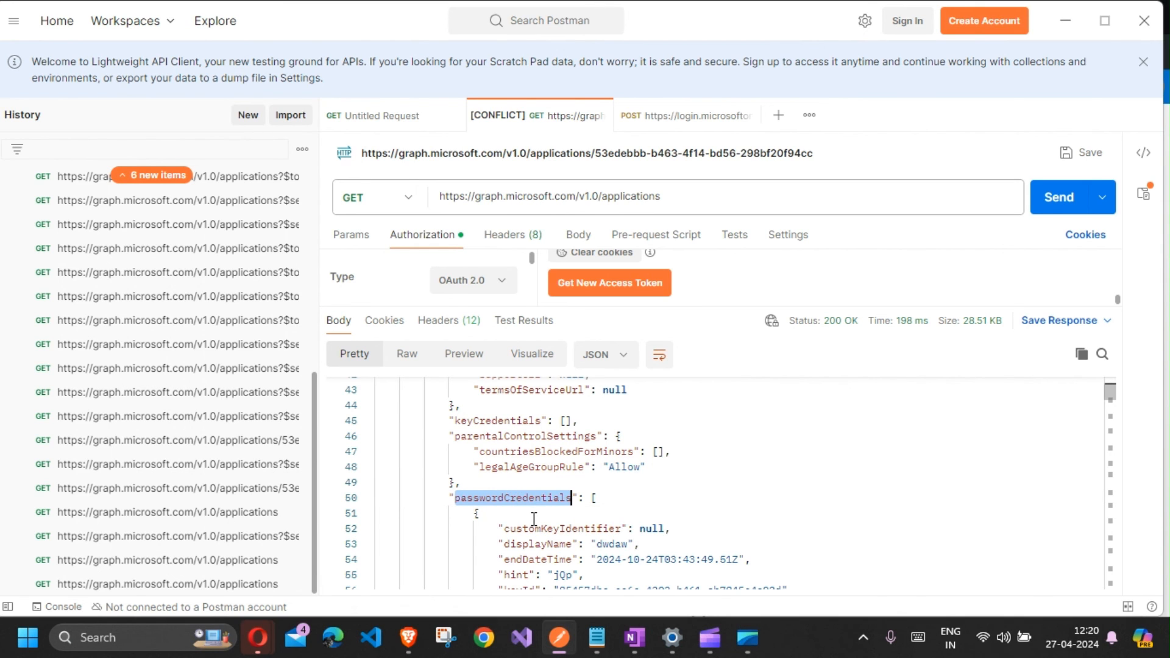
scroll(534, 518, down, 2)
scroll(534, 519, up, 3)
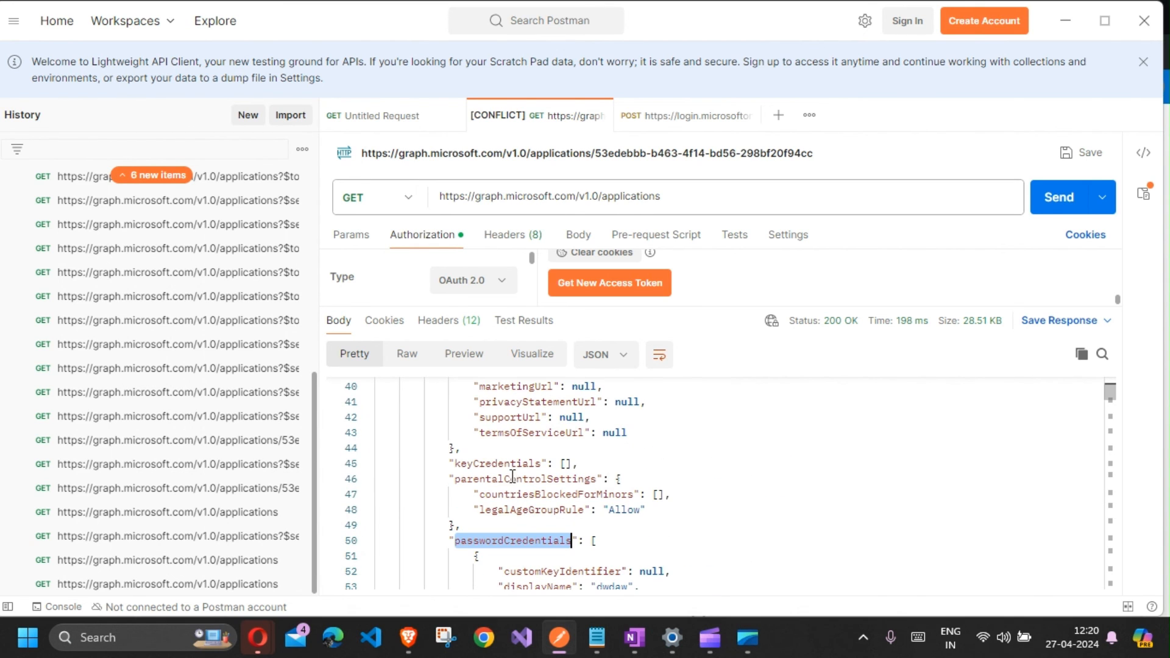
double_click(504, 463)
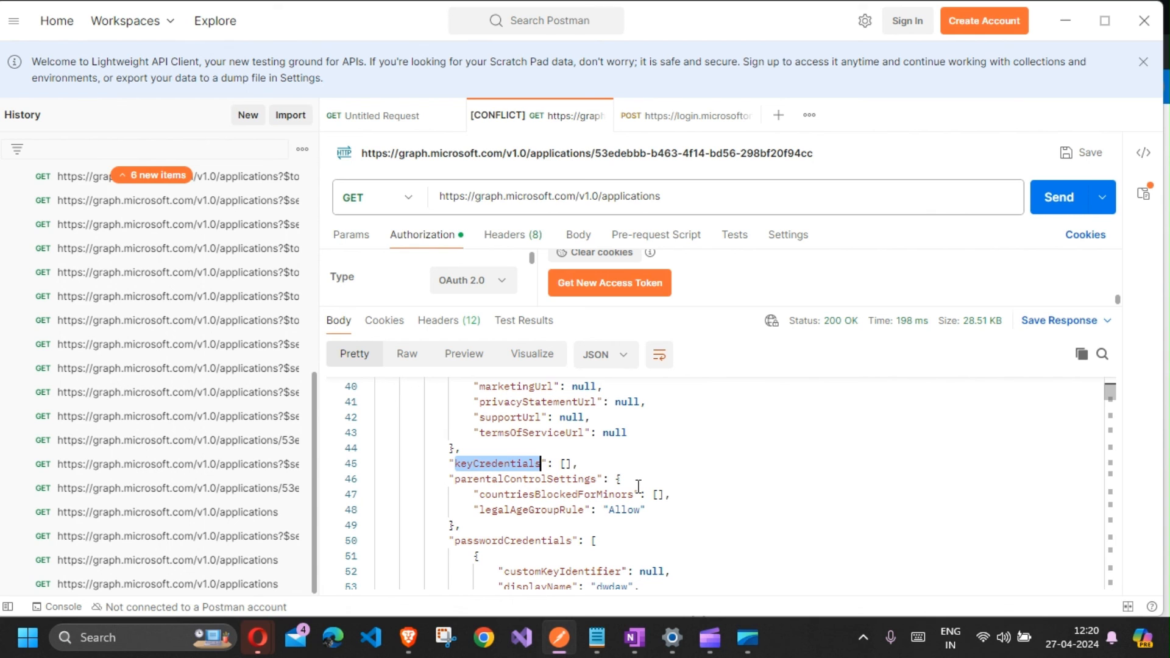
scroll(639, 486, down, 7)
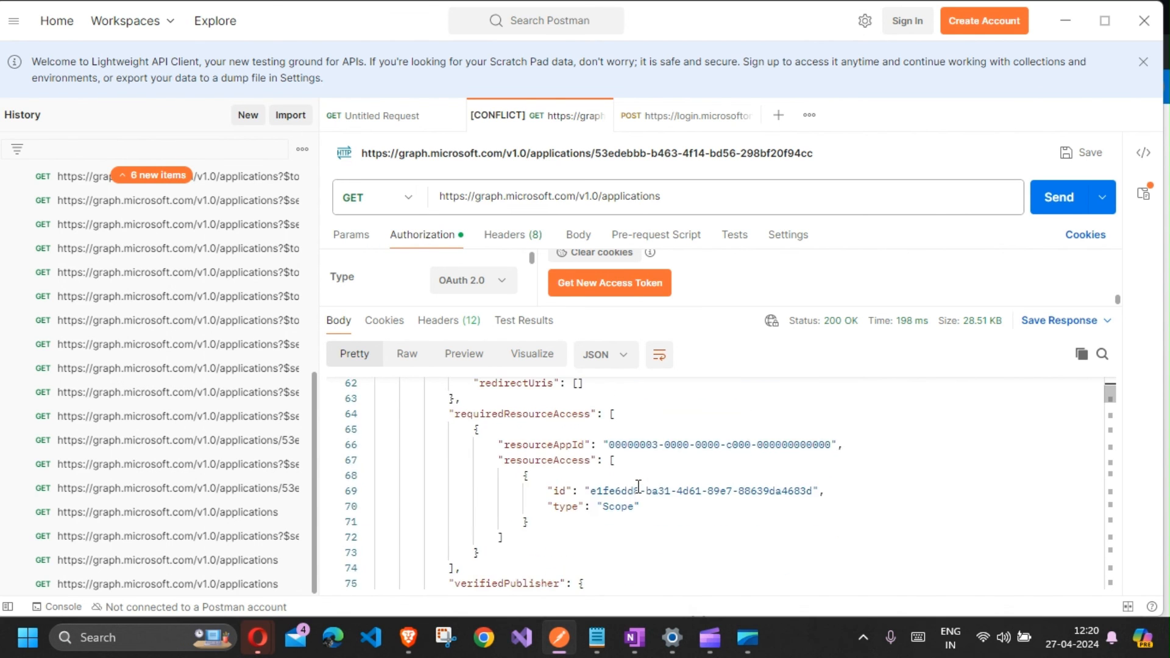
scroll(638, 486, up, 7)
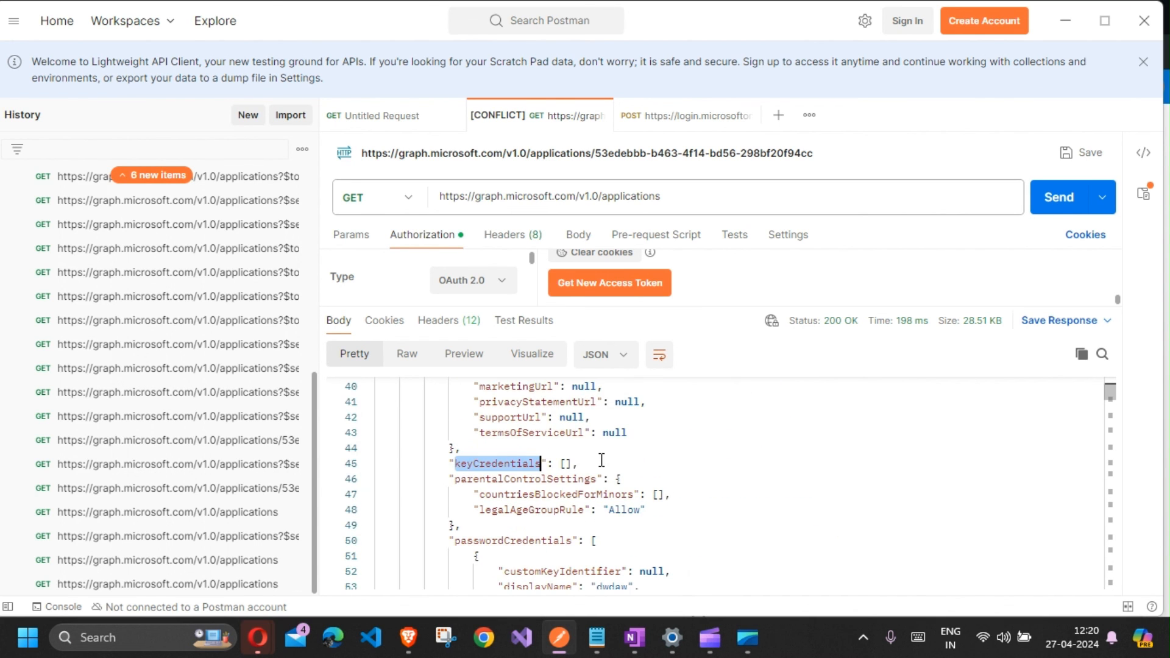
Step: Search the response for keyCredentials and step through the matches across the applications
key(ctrl+f)
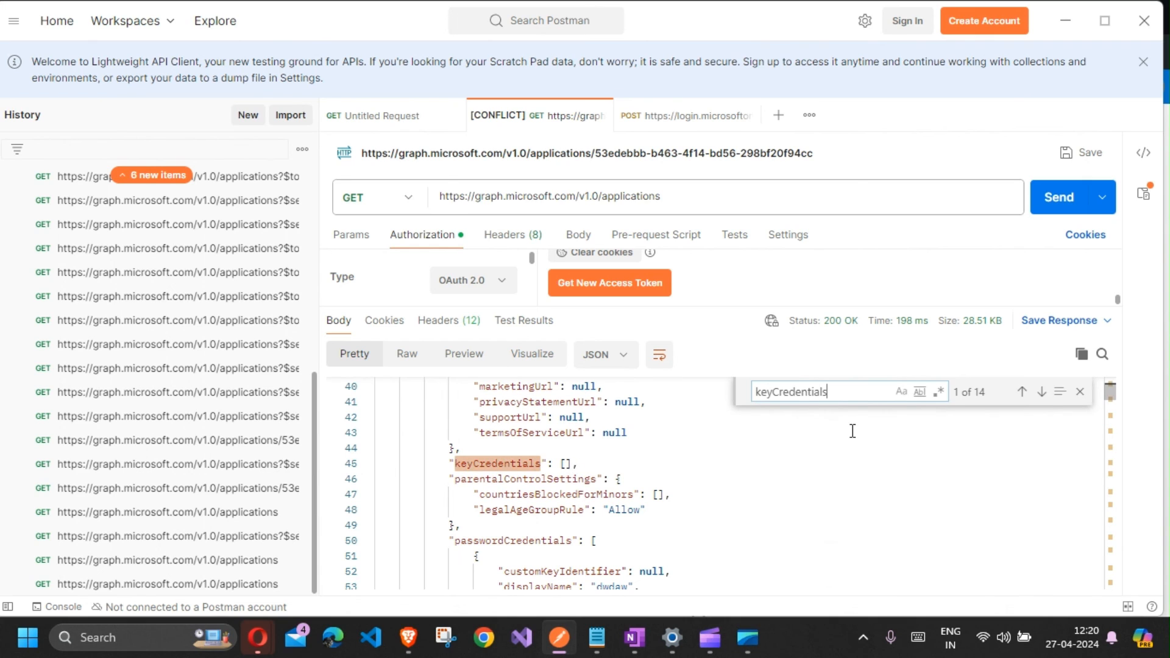
click(1042, 392)
click(1043, 392)
click(1042, 392)
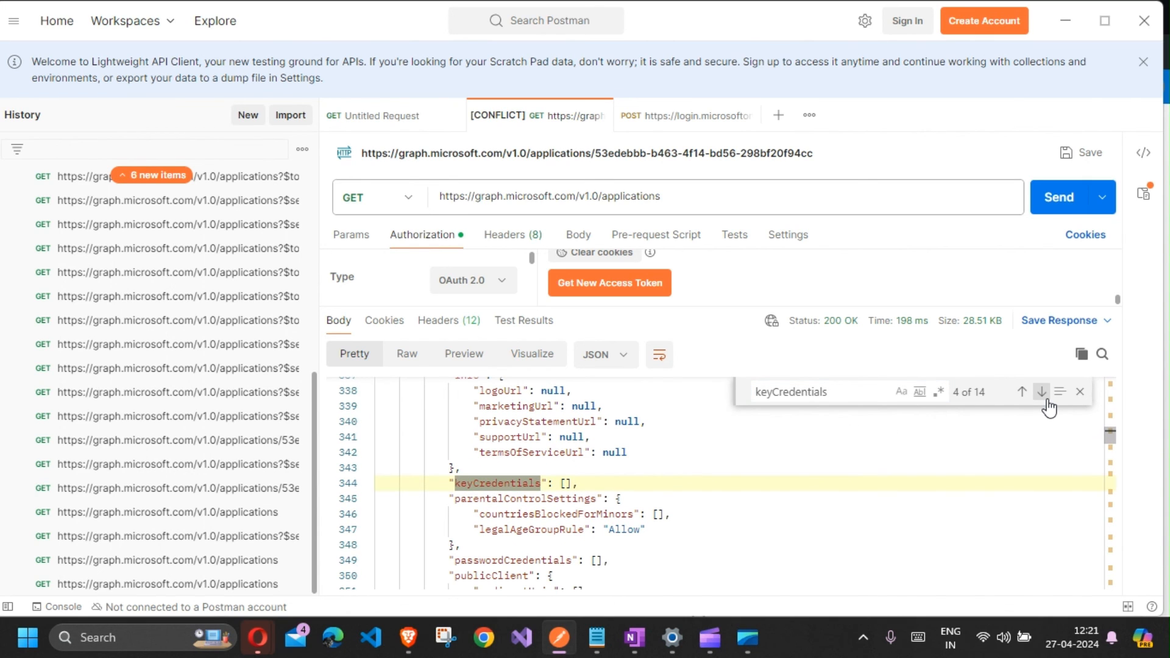
click(1042, 392)
click(1042, 392)
click(1043, 392)
double_click(1045, 399)
click(1045, 399)
click(1045, 398)
click(1045, 398)
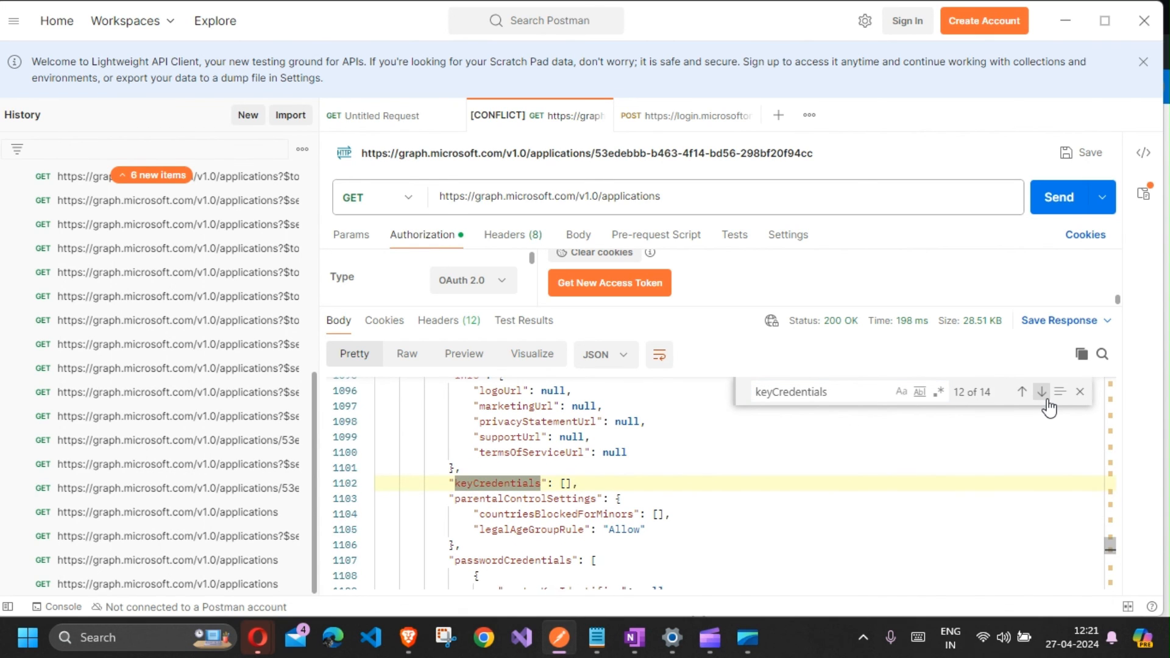
double_click(1045, 399)
click(1046, 398)
double_click(1046, 399)
click(1046, 398)
double_click(1045, 400)
click(1045, 400)
double_click(1045, 400)
click(1045, 400)
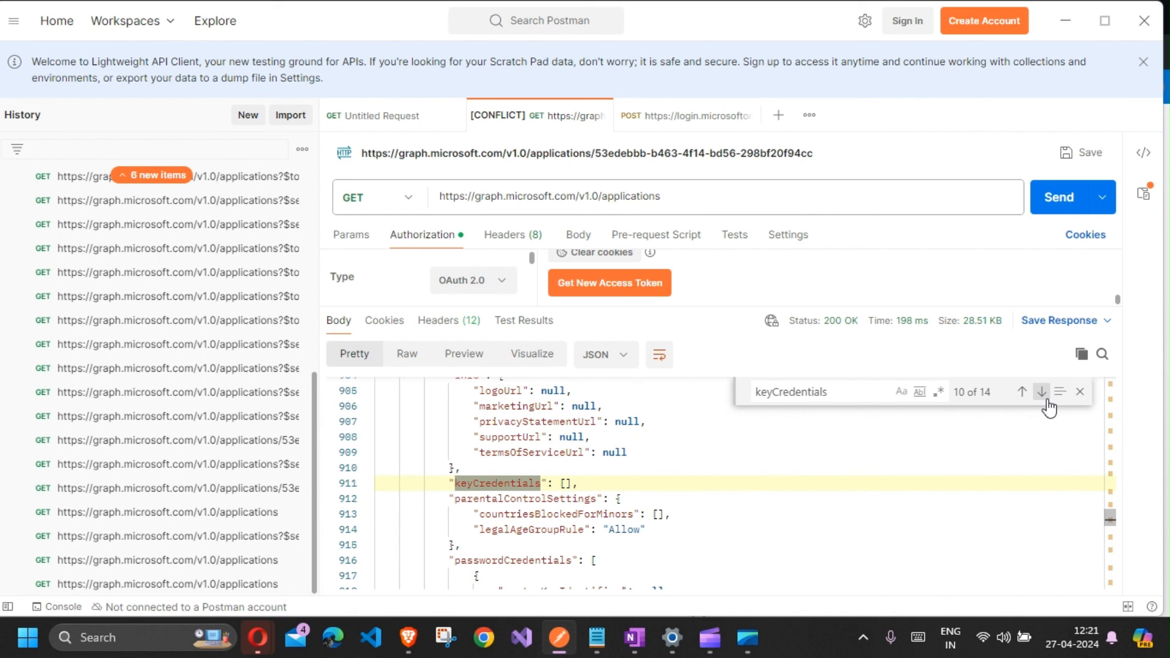
click(559, 485)
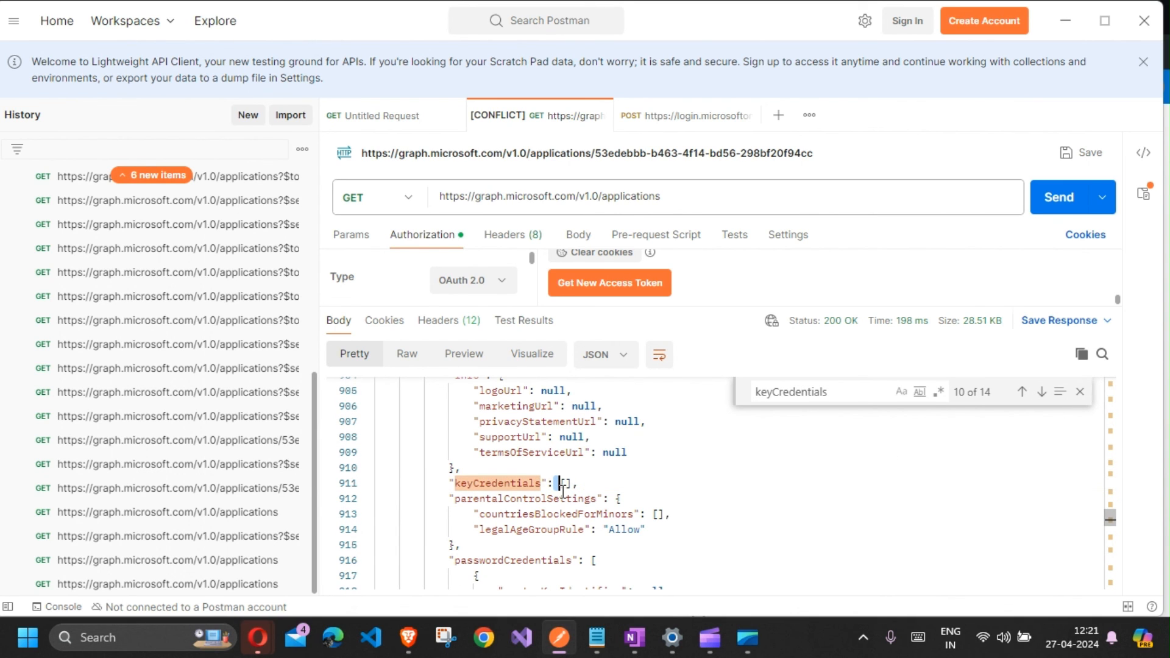
click(491, 483)
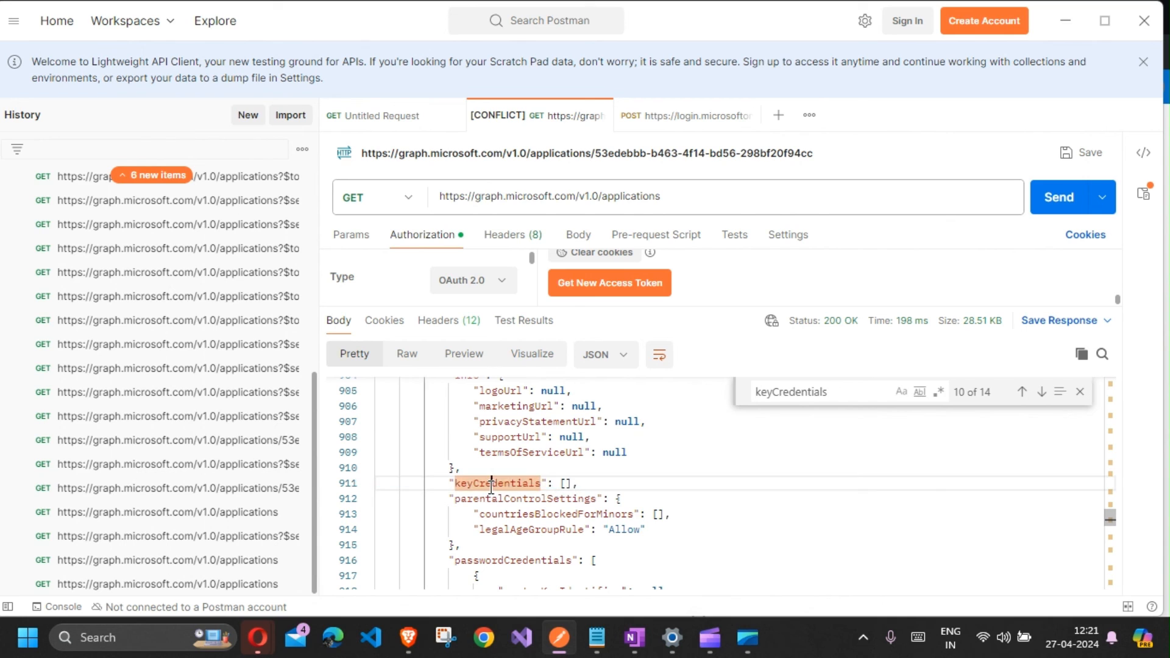
double_click(491, 483)
Step: Restore the $select query, complete its last field as keyCredentials, and send the request
click(724, 208)
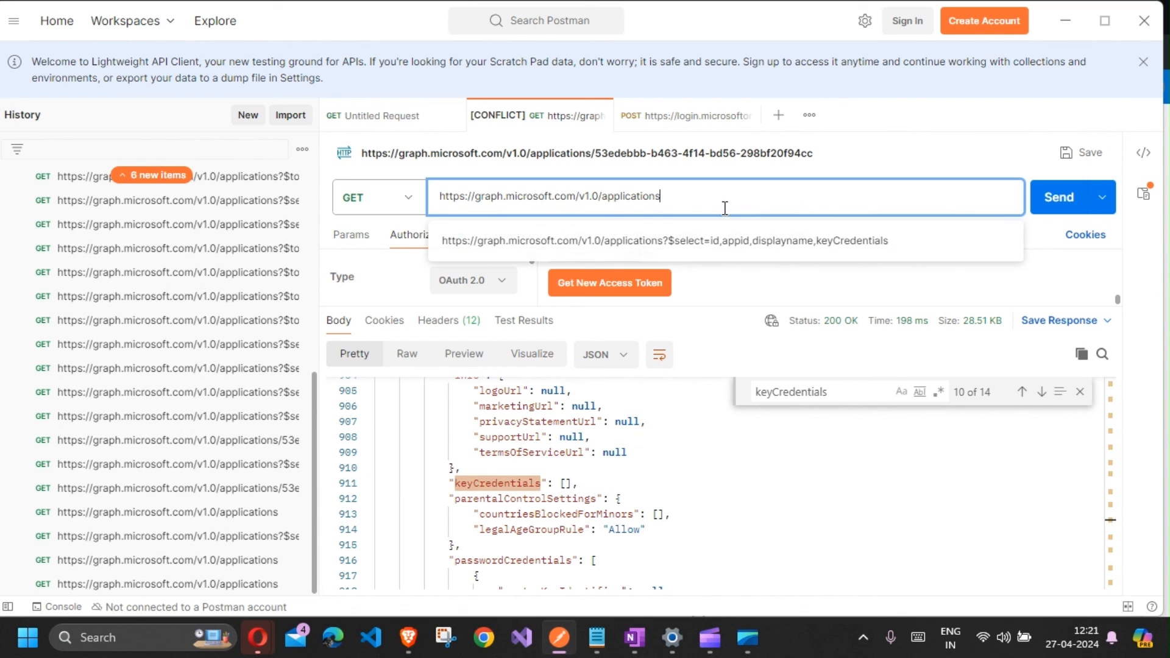
key(ctrl+z)
click(923, 194)
double_click(928, 197)
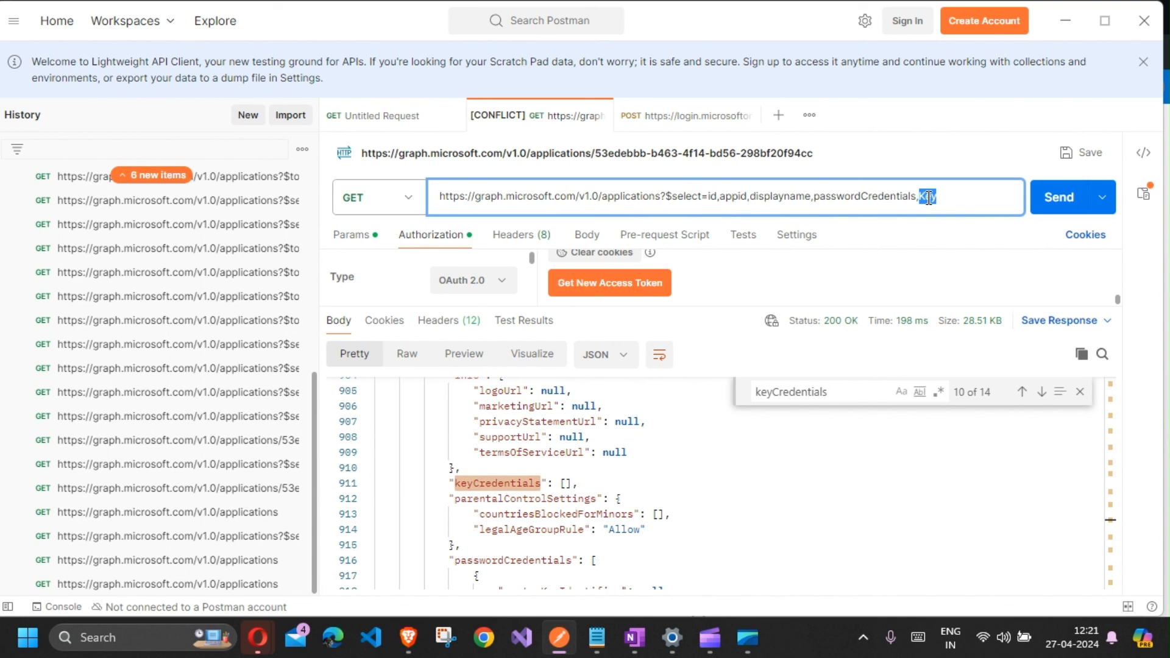
double_click(494, 483)
key(ctrl+c)
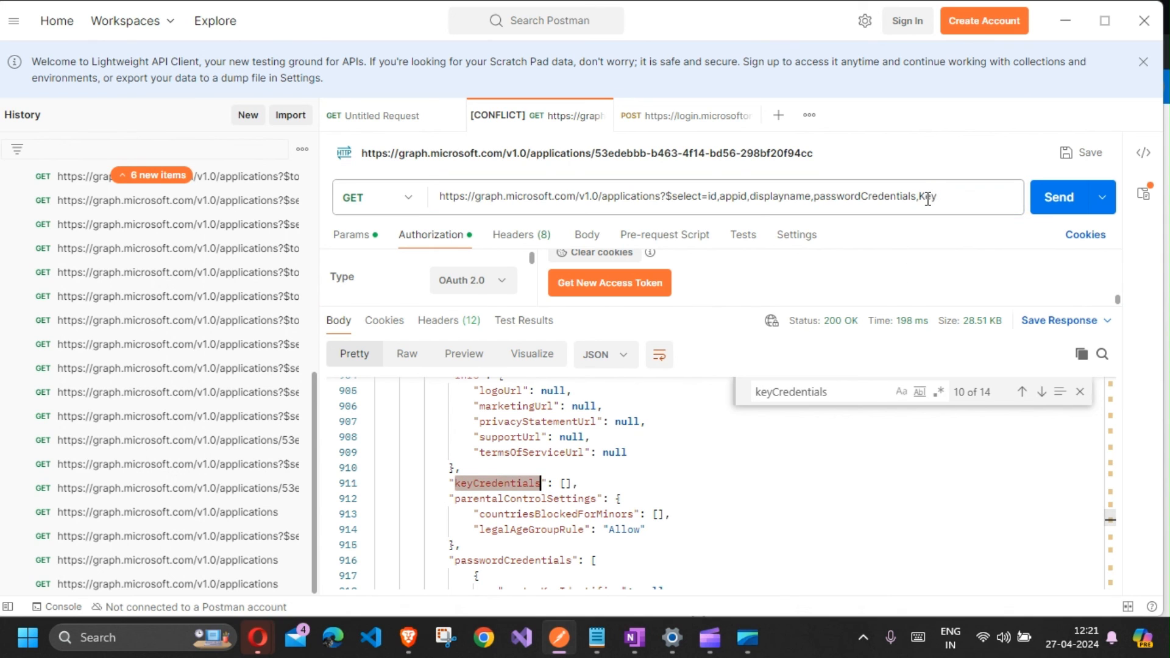
double_click(928, 196)
key(ctrl+v)
click(1051, 201)
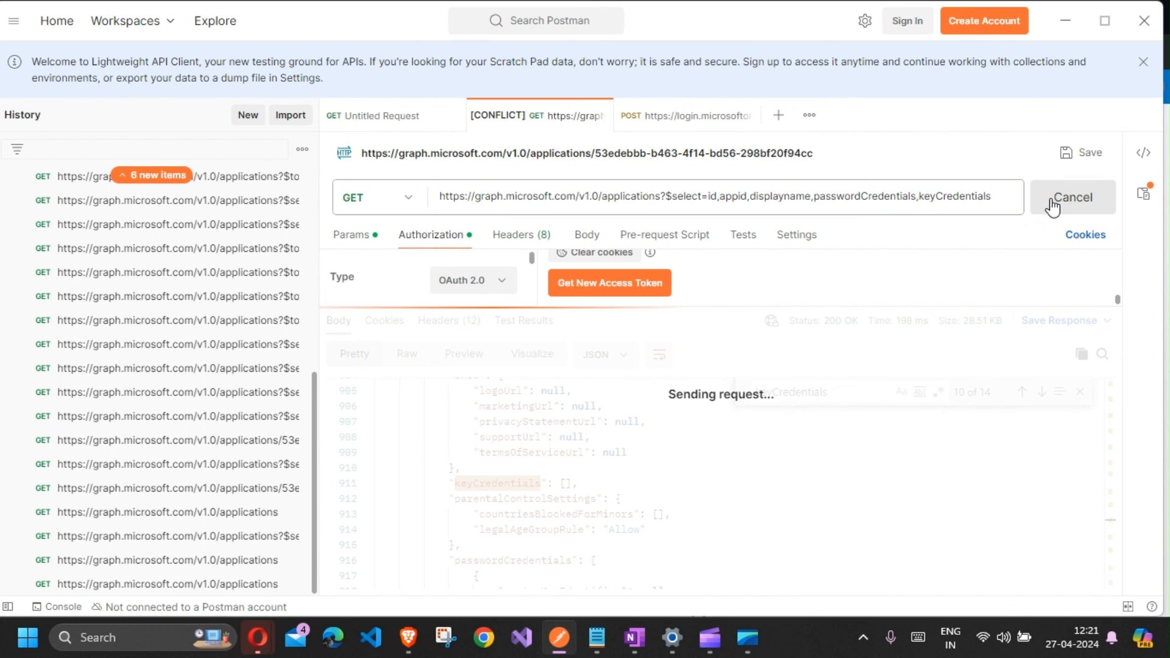
Step: Inspect the passwordCredentials and keyCredentials properties of the first application in the response
double_click(864, 196)
scroll(442, 536, down, 2)
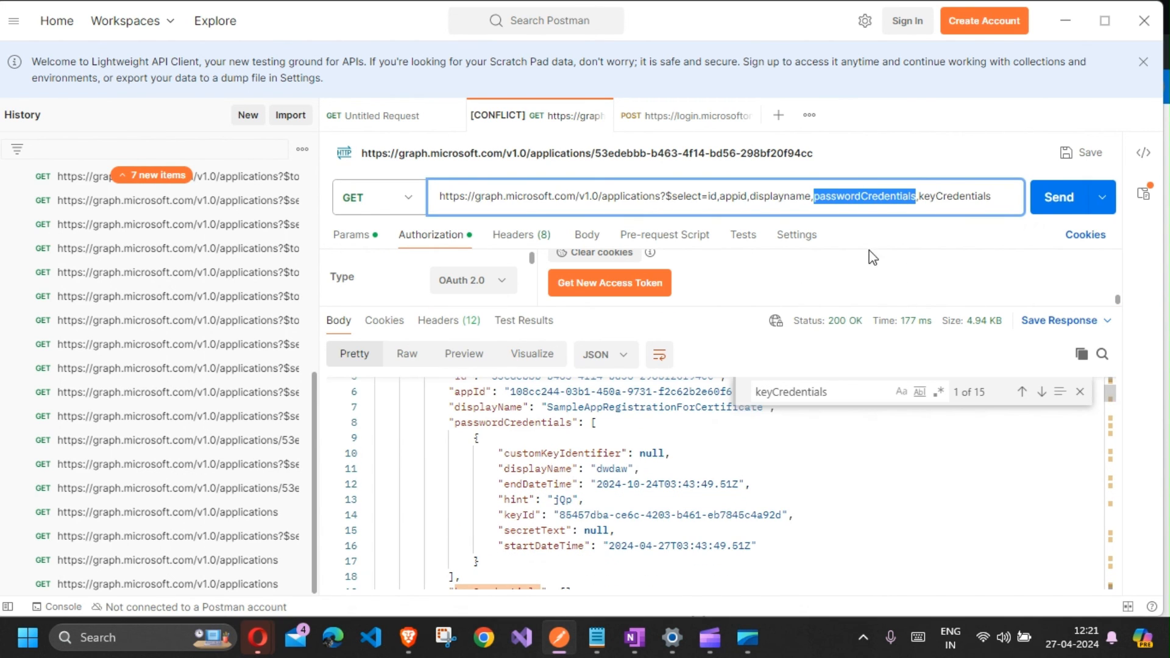
double_click(954, 196)
scroll(484, 538, down, 2)
scroll(484, 538, down, 1)
click(584, 508)
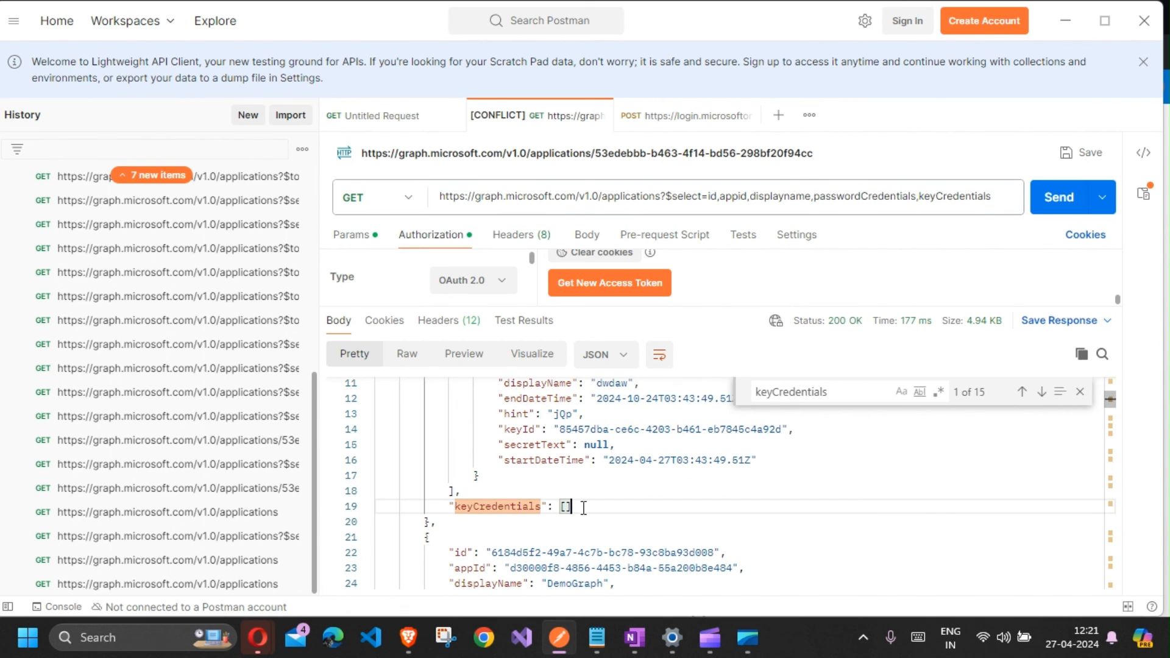
Step: Switch to the Azure portal and review the Logic App workflow, from Get Token through the nested loops, condition and email action
click(1058, 29)
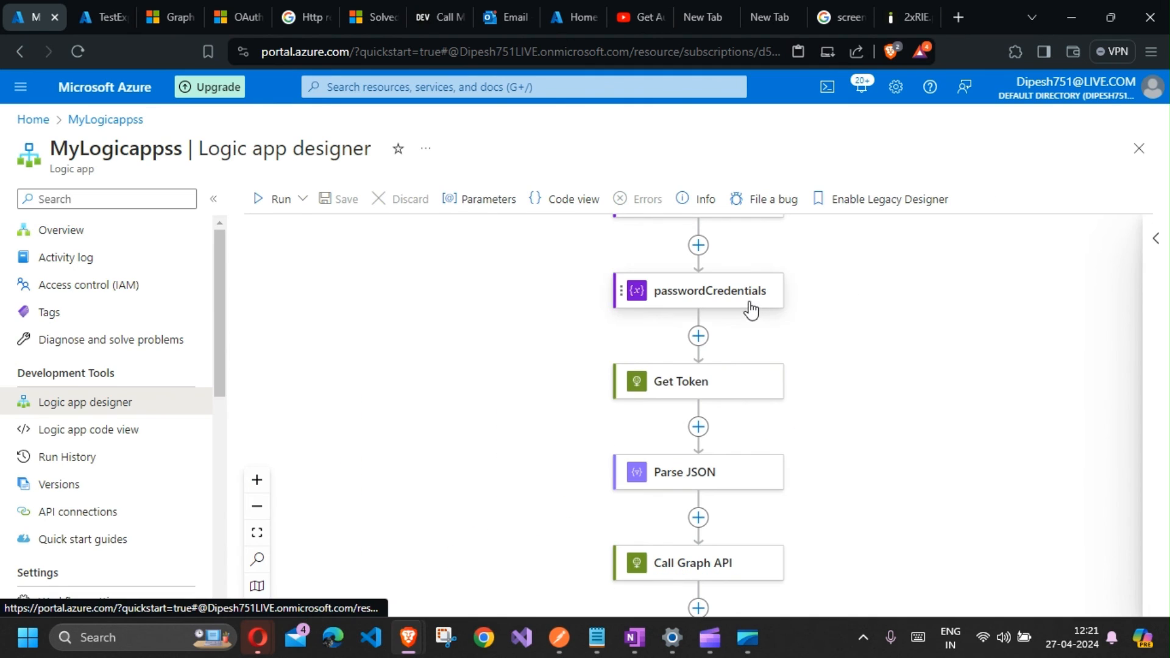
scroll(750, 308, up, 1)
scroll(776, 423, down, 8)
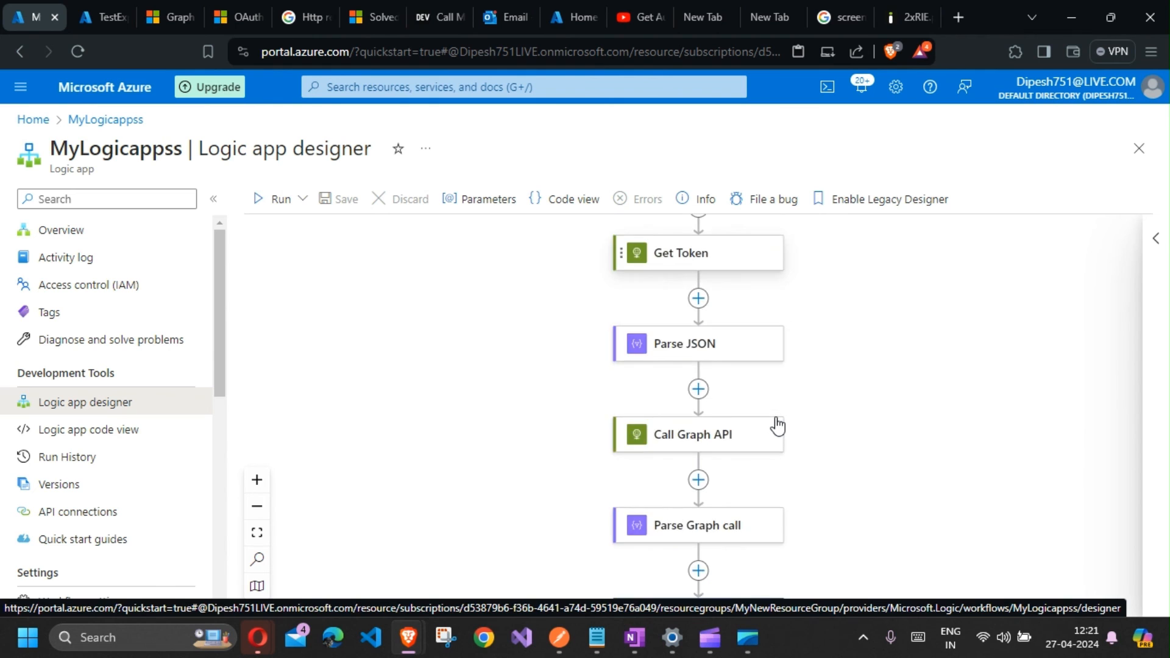
scroll(1063, 440, down, 9)
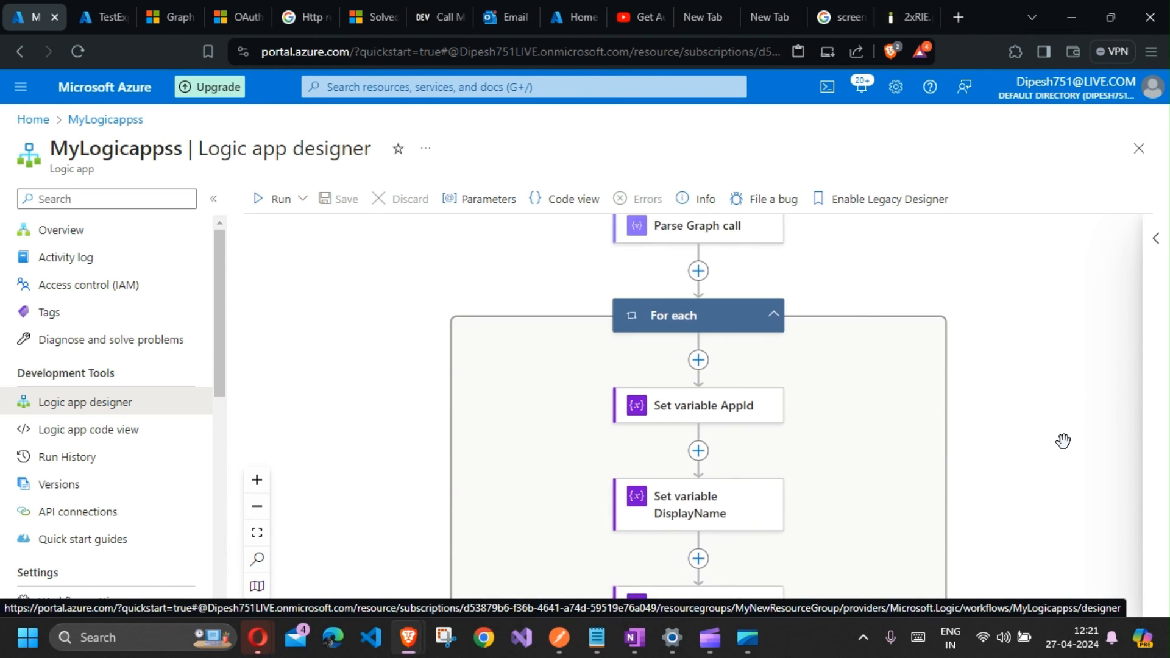
scroll(1064, 440, down, 1)
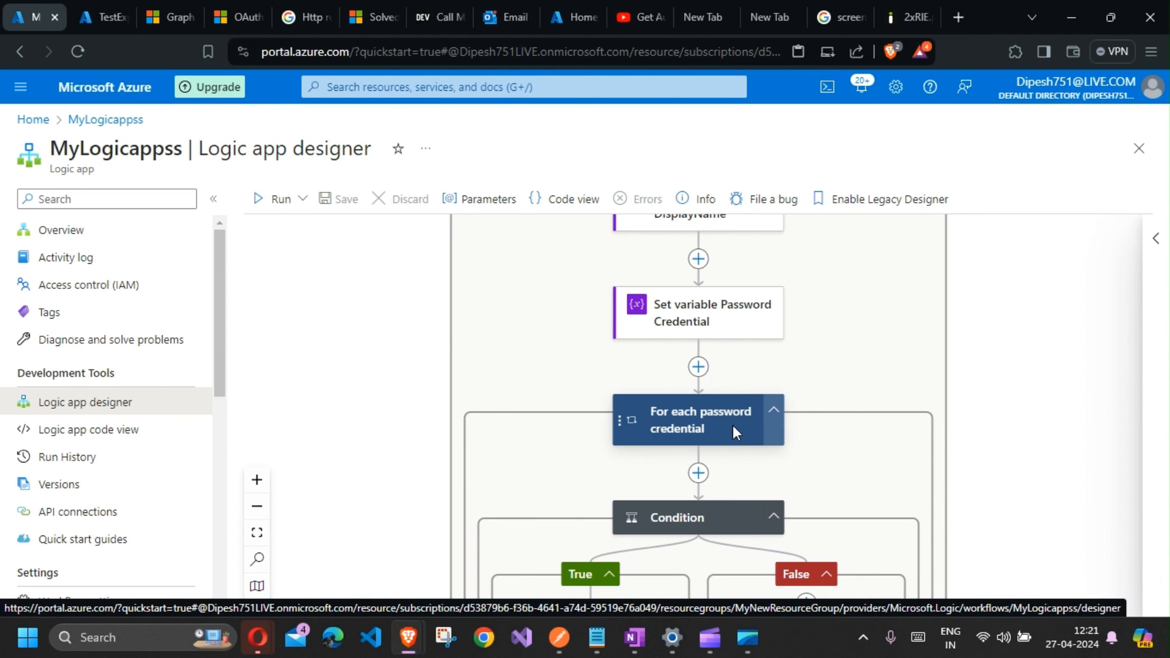
scroll(708, 479, down, 3)
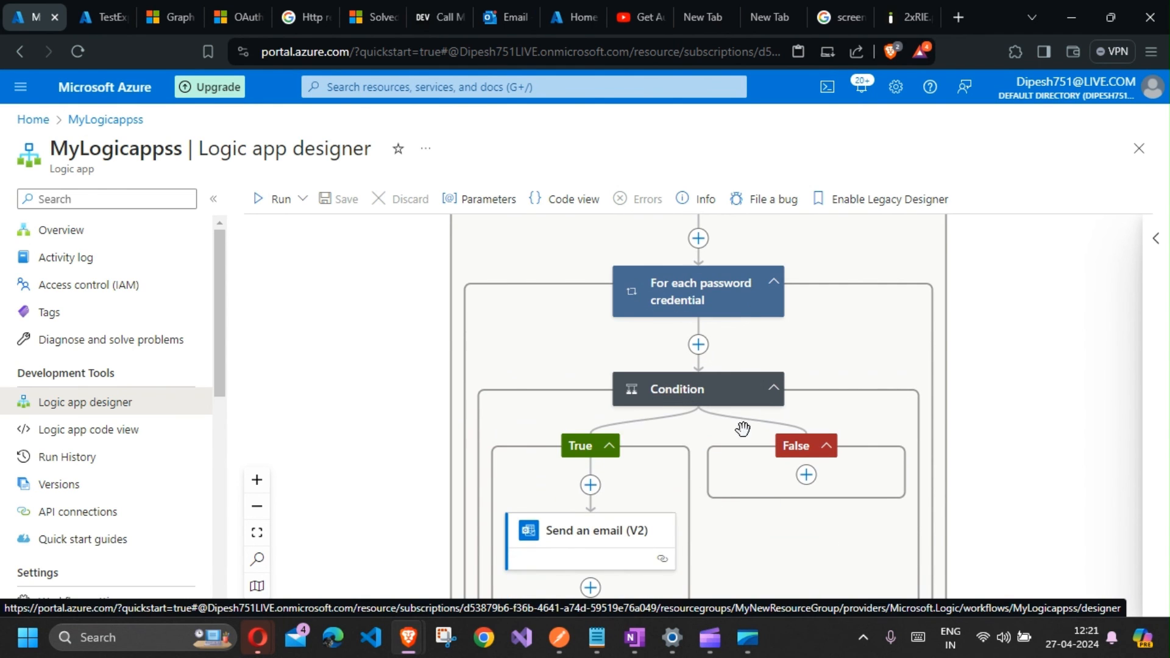
scroll(701, 417, down, 1)
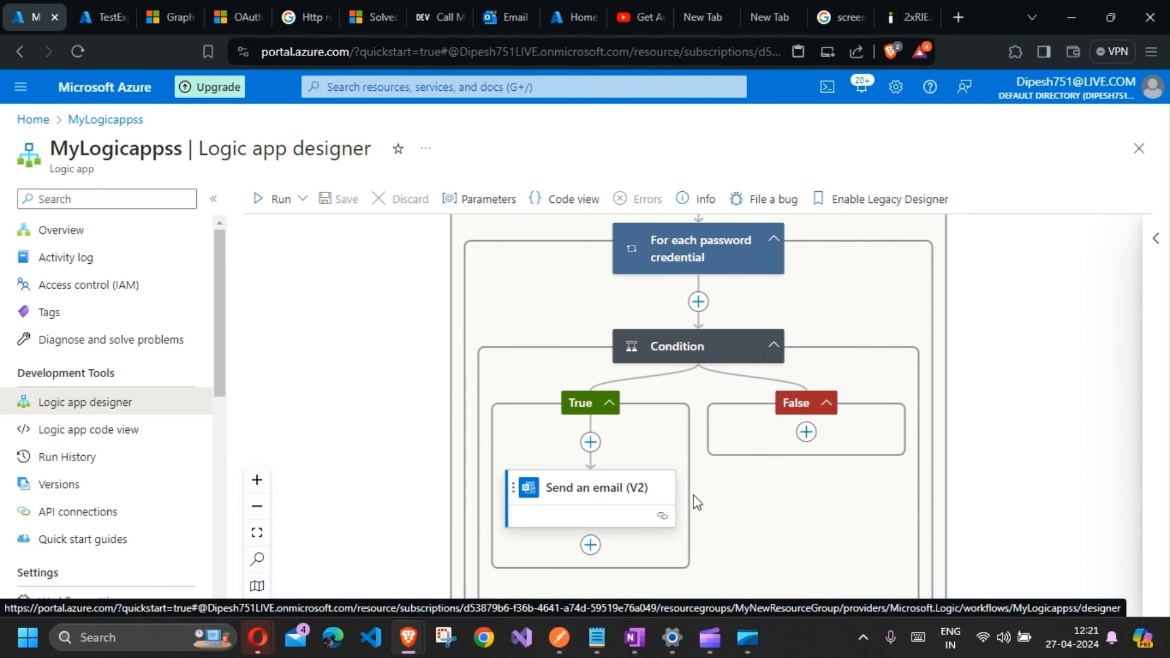
scroll(692, 491, up, 6)
scroll(692, 492, up, 12)
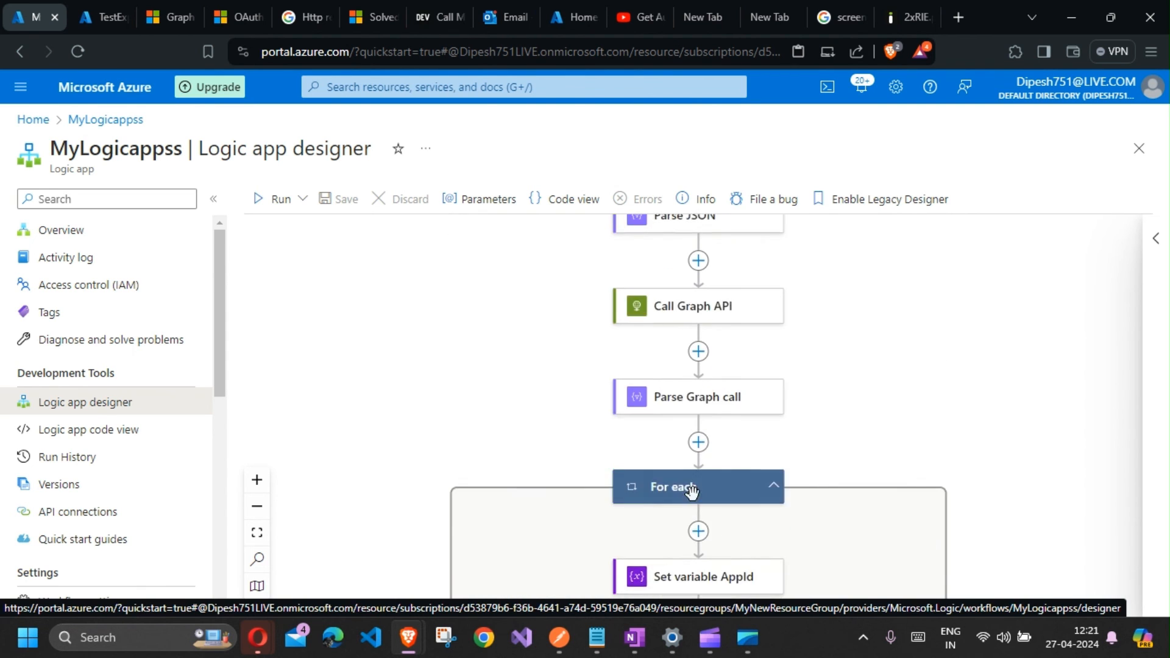
scroll(693, 493, down, 8)
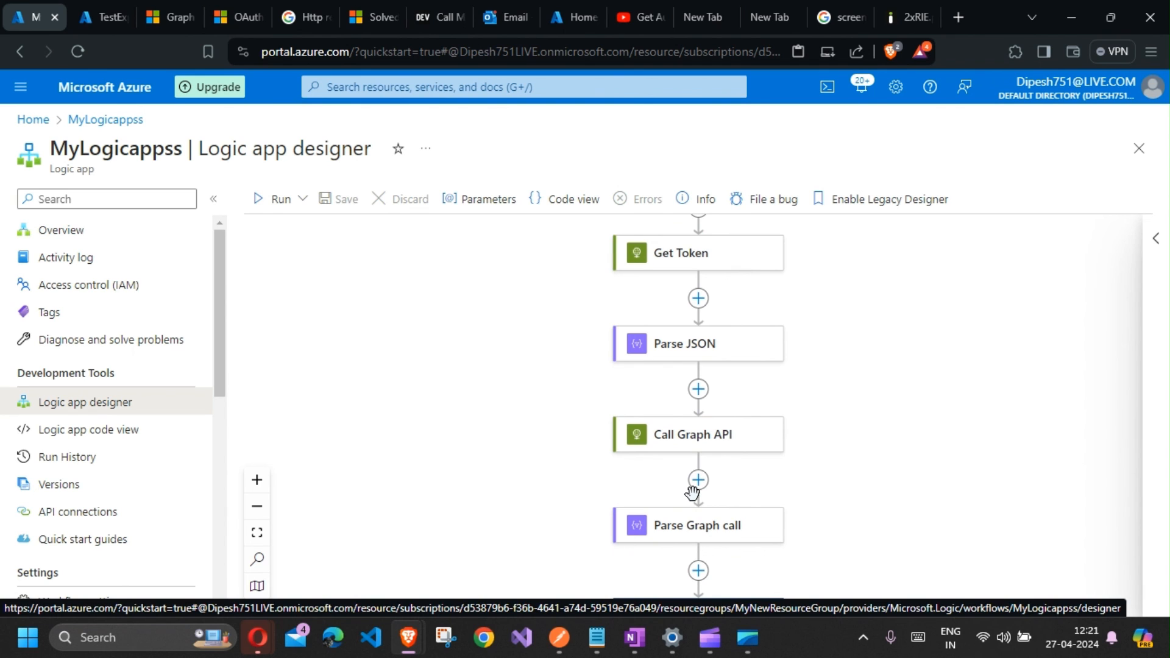
scroll(693, 491, down, 3)
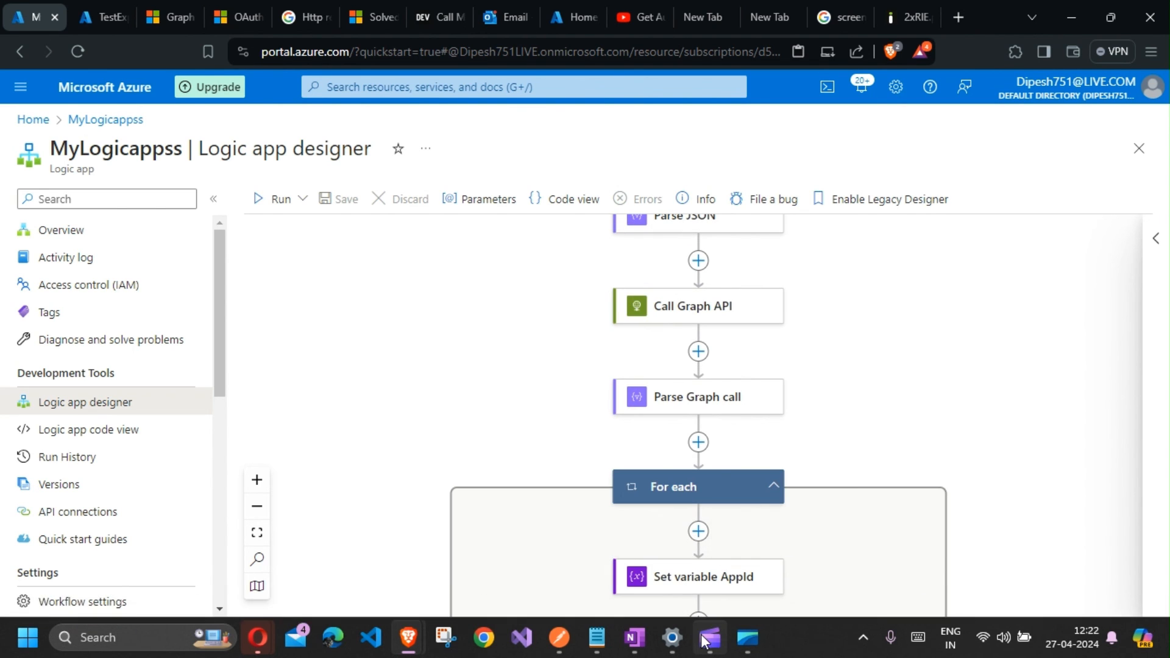
mouse_move(702, 636)
click(695, 599)
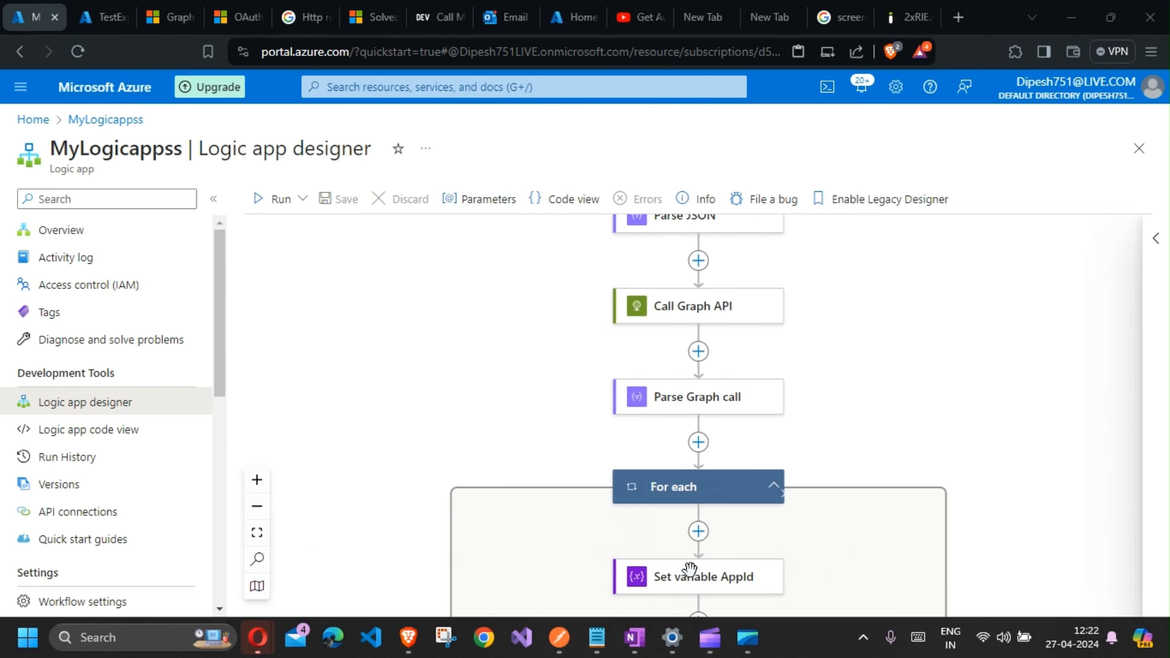